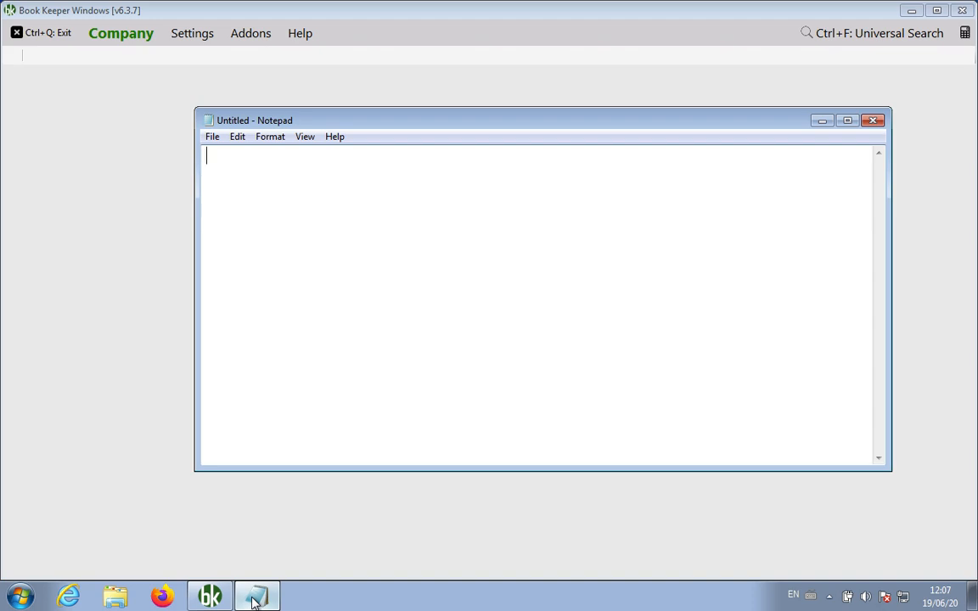
Type the heading 'Invoice/Invoicing' and underline it with a row of equals signs
{"action": "type", "text": "Invoice"}
{"action": "key", "text": "Return"}
{"action": "key", "text": "BackSpace"}
{"action": "type", "text": "/Ino"}
{"action": "type", "text": "ic"}
{"action": "key", "text": "BackSpace"}
{"action": "key", "text": "BackSpace"}
{"action": "type", "text": "voi"}
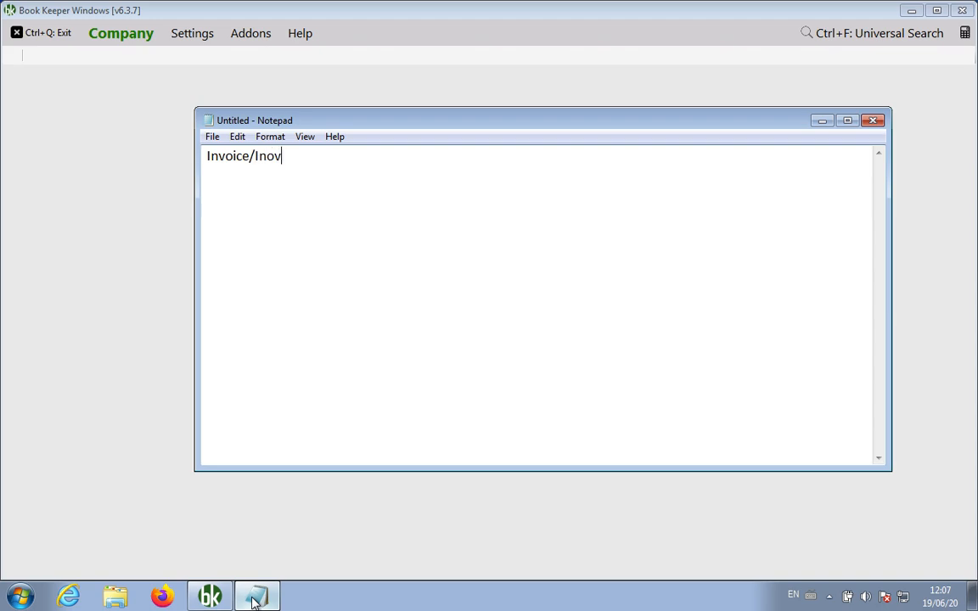
{"action": "key", "text": "BackSpace"}
{"action": "key", "text": "BackSpace"}
{"action": "key", "text": "BackSpace"}
{"action": "key", "text": "BackSpace"}
{"action": "type", "text": "voicing"}
{"action": "key", "text": "Return"}
{"action": "type", "text": "==============="}
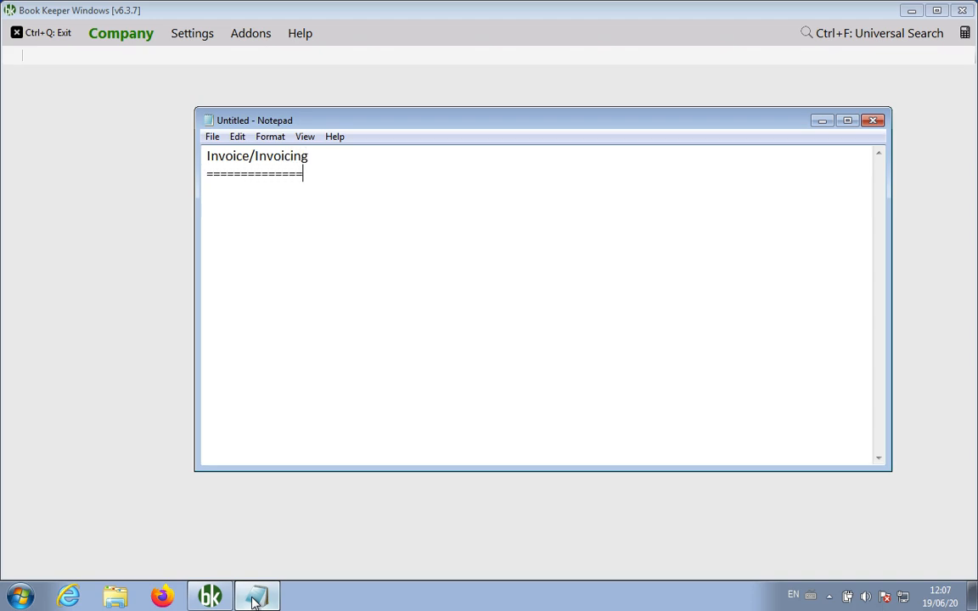
{"action": "key", "text": "Return"}
{"action": "key", "text": "Return"}
{"action": "key", "text": "Return"}
Type the flow line 'Estimate => Invoice => Receipt => Sales Return'
{"action": "type", "text": "Estimate"}
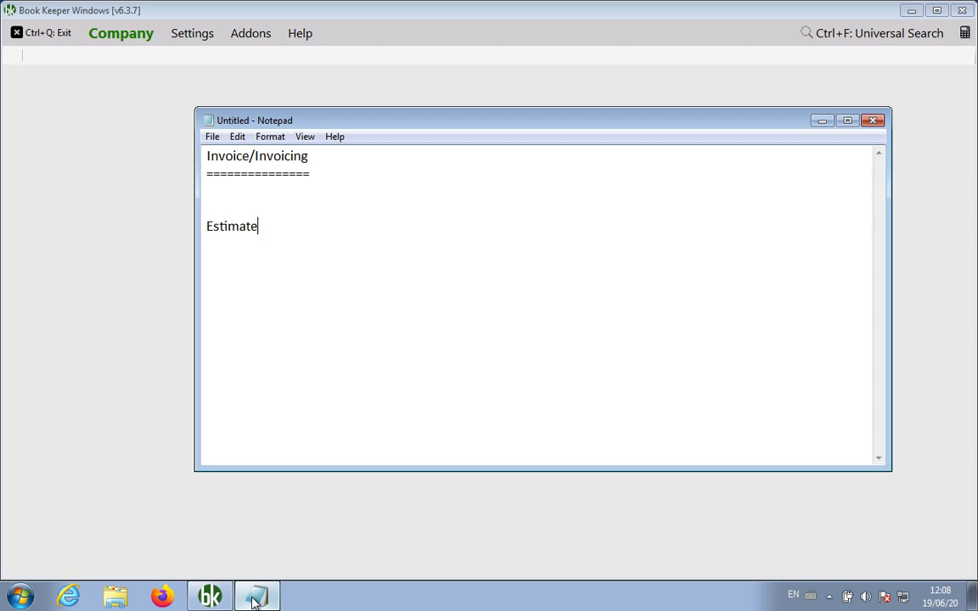
{"action": "type", "text": " /"}
{"action": "key", "text": "BackSpace"}
{"action": "type", "text": "=> Invoice => Receipt ="}
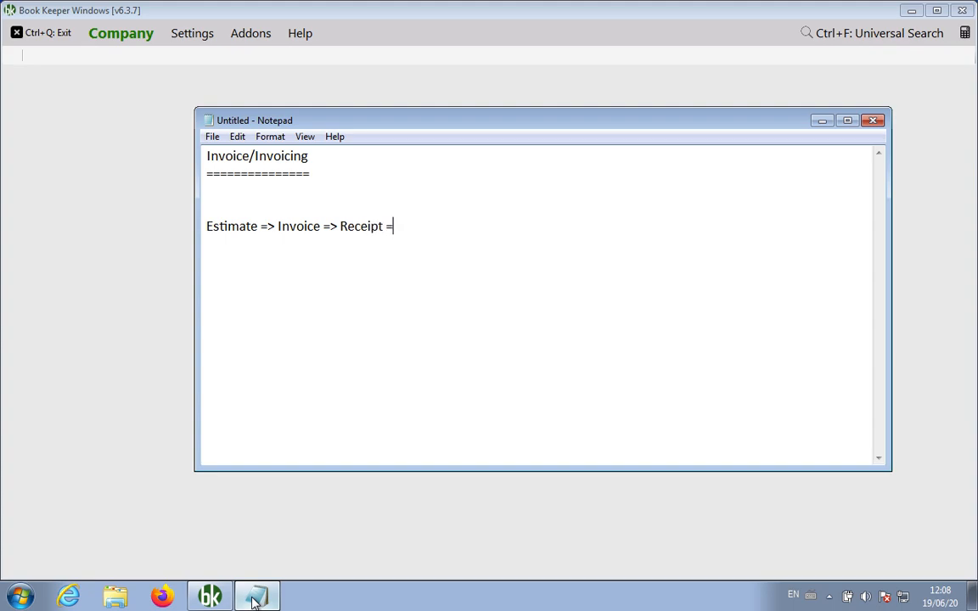
{"action": "type", "text": "> Sales Return"}
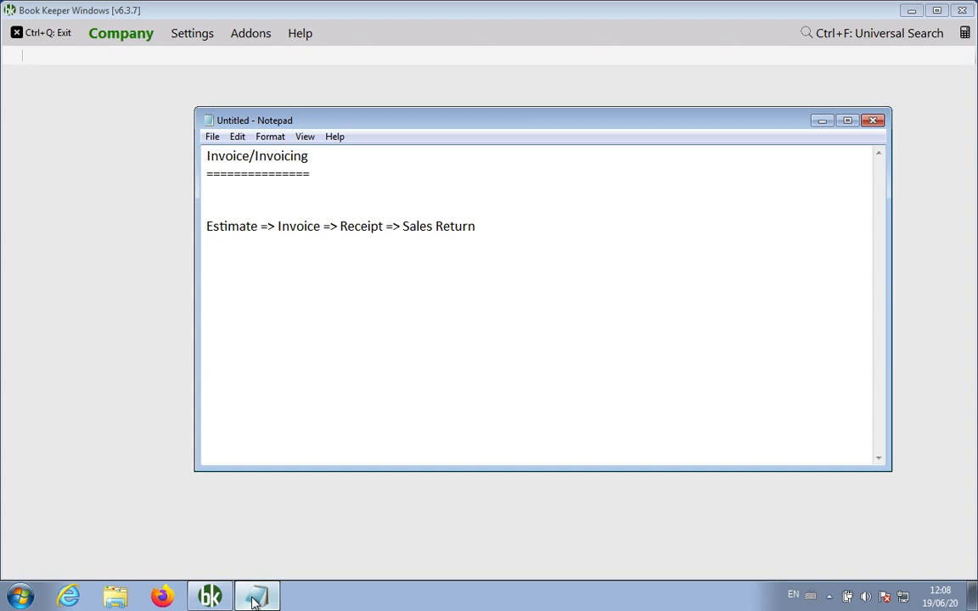
List alternate names: Estimate / Quotation / Sales Order / Order, Invoice / Sales / Bill / Sales Bill, Receipt / Receipt From Customer, Sales Return / Credit Note
{"action": "key", "text": "Return"}
{"action": "key", "text": "Return"}
{"action": "type", "text": "Estimate / Quo"}
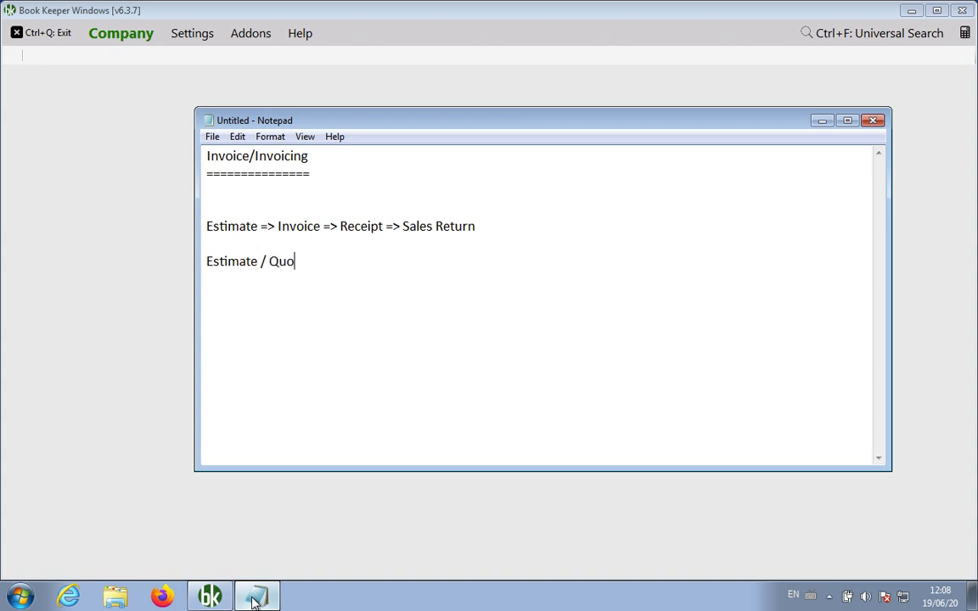
{"action": "type", "text": "tation / Sales Order /"}
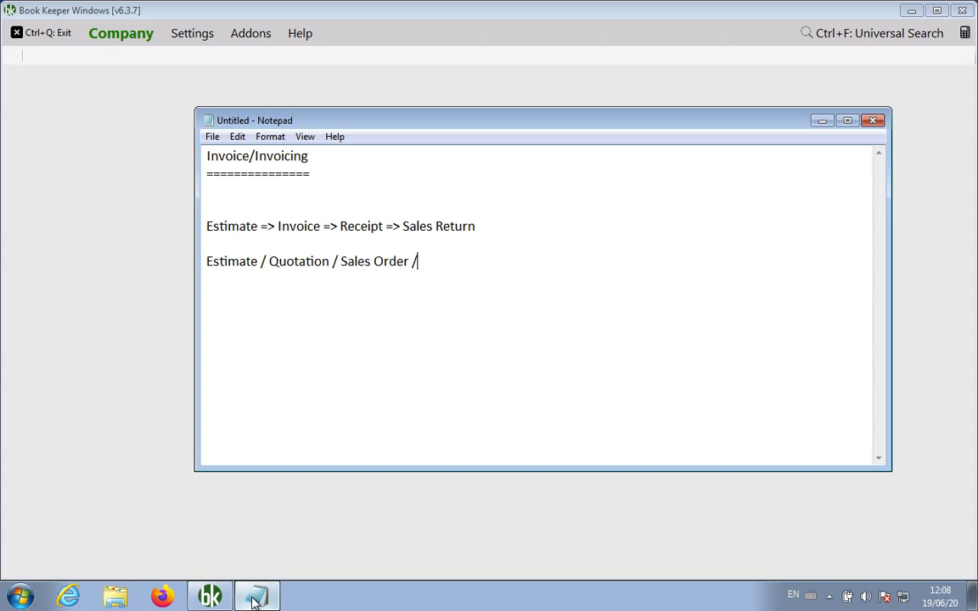
{"action": "type", "text": " Order"}
{"action": "key", "text": "Return"}
{"action": "type", "text": "Invoice /"}
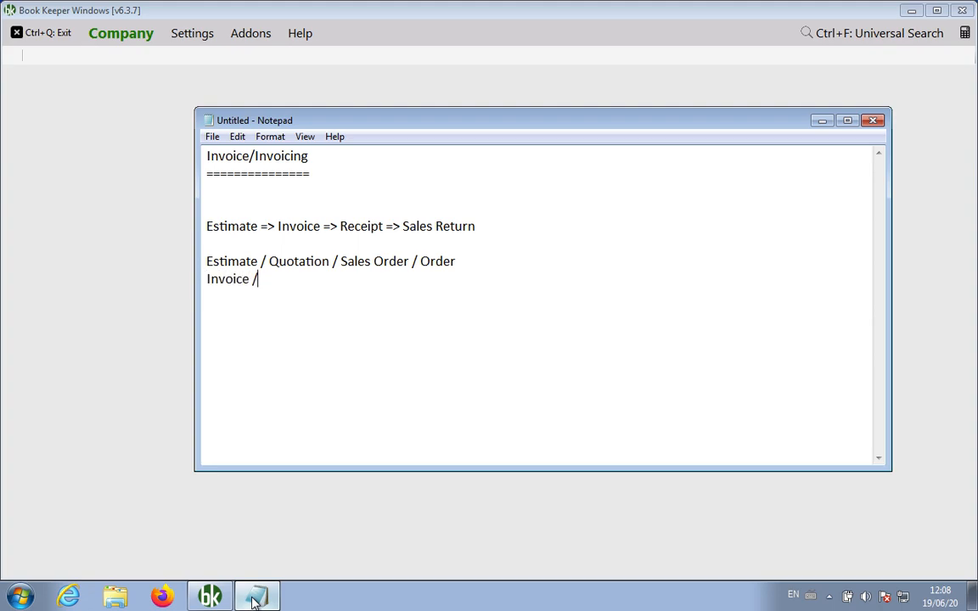
{"action": "type", "text": " Sales / Bill /"}
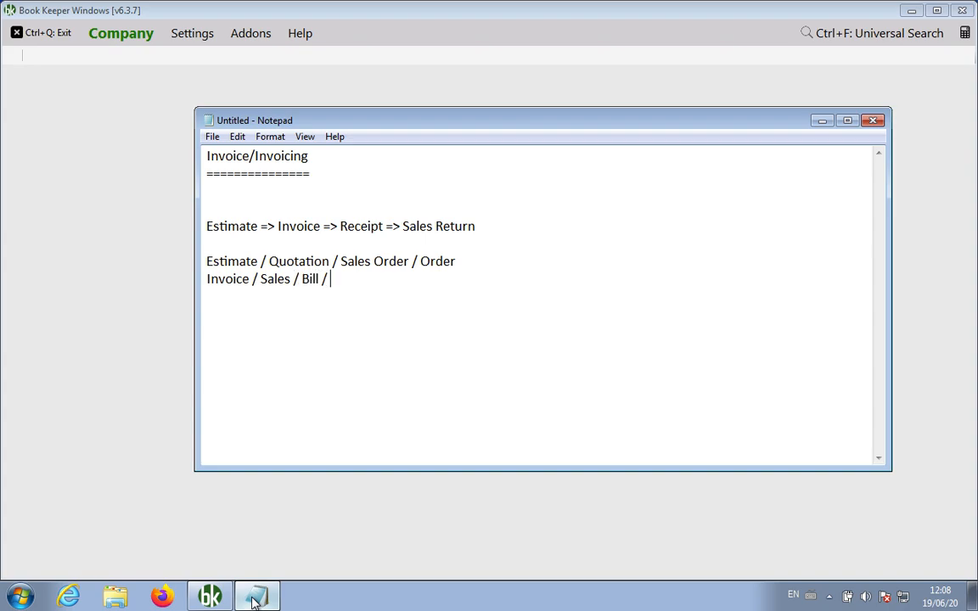
{"action": "type", "text": " Sales Bill"}
{"action": "key", "text": "Return"}
{"action": "type", "text": "Re"}
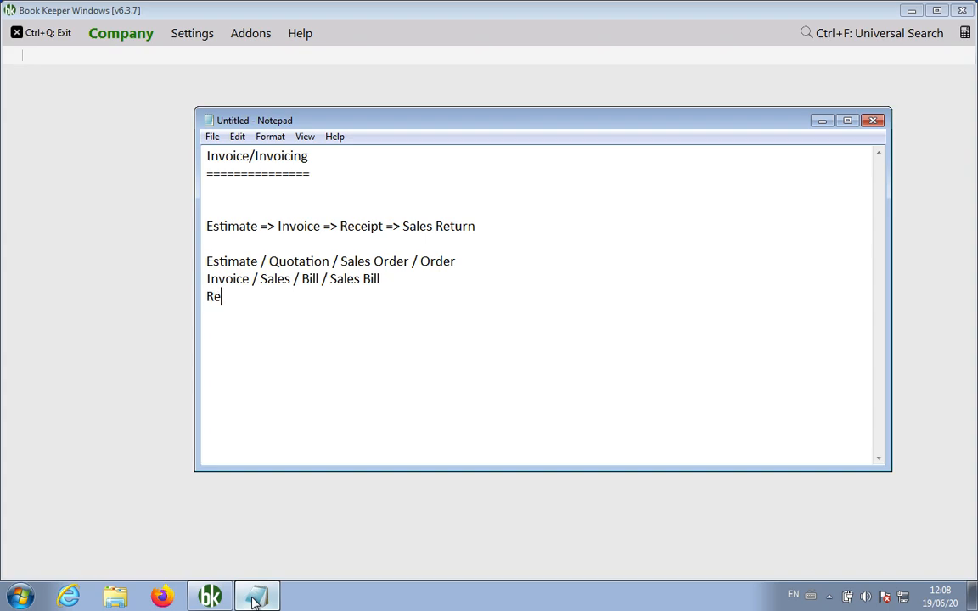
{"action": "type", "text": "ceipt / Receipt "}
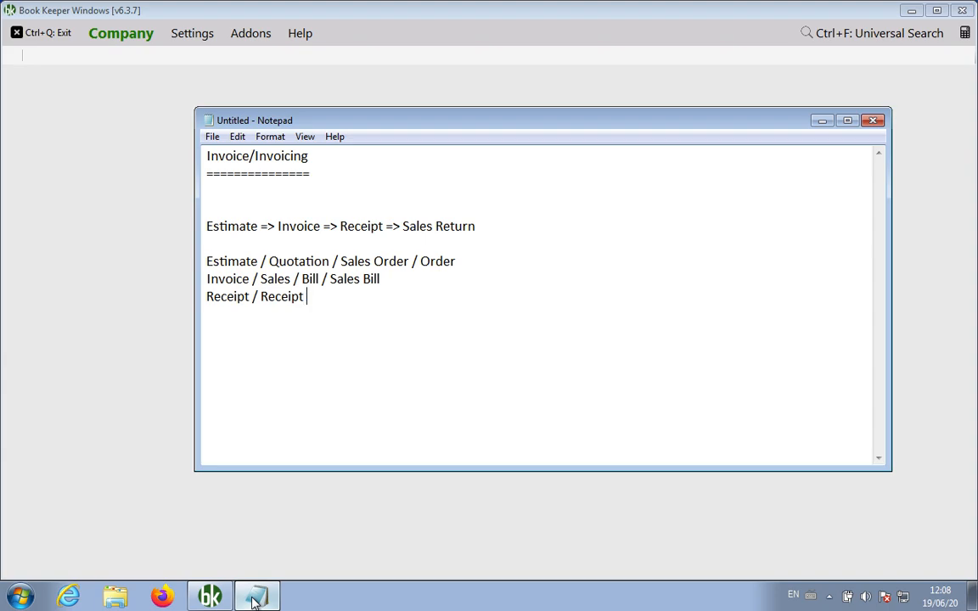
{"action": "type", "text": "From Customer"}
{"action": "key", "text": "Return"}
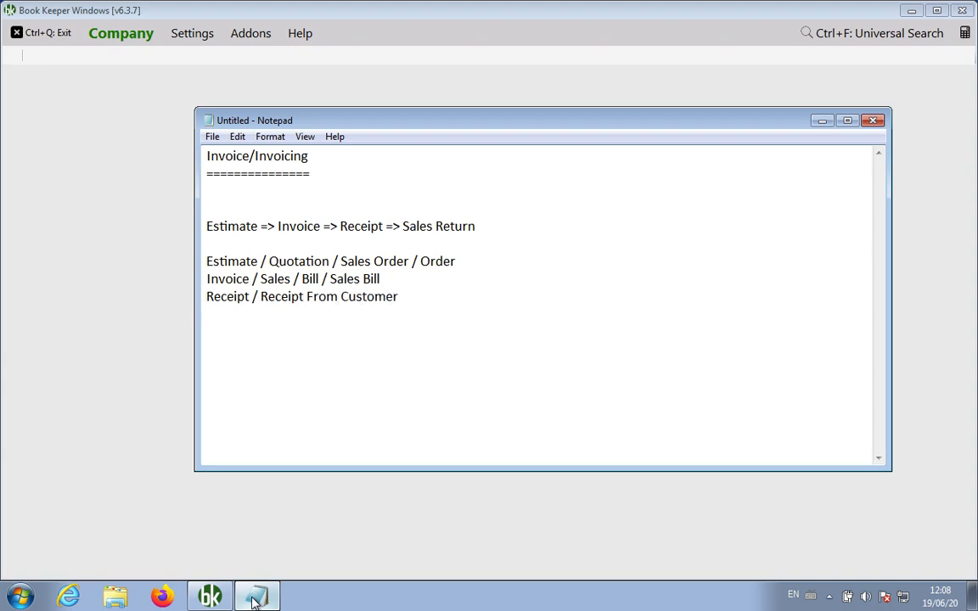
{"action": "type", "text": "Sales Return / "}
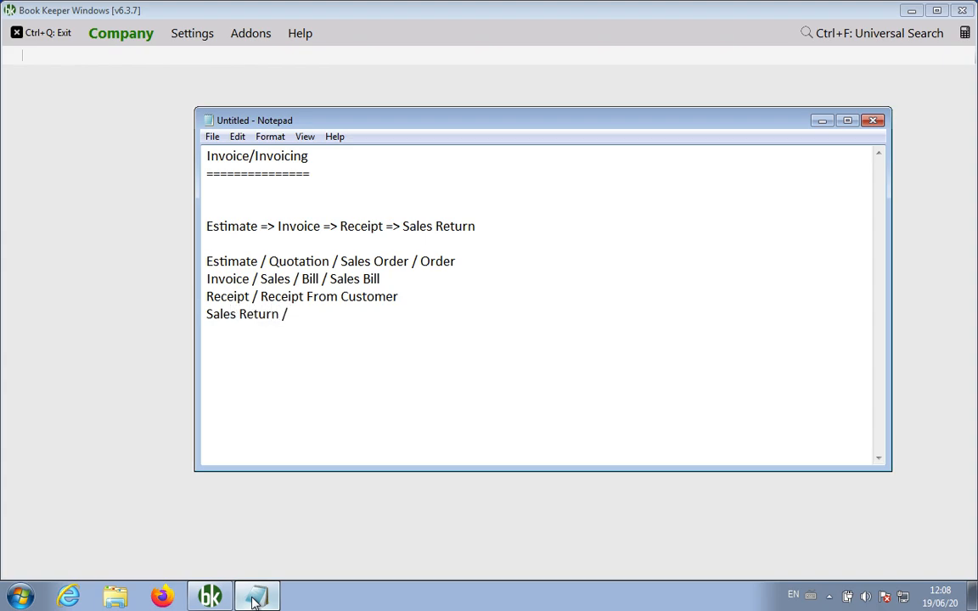
{"action": "type", "text": "Credit Note"}
Insert an extra blank line above the names list, then select and deselect the list
{"action": "key", "text": "Up"}
{"action": "key", "text": "Up"}
{"action": "key", "text": "Up"}
{"action": "key", "text": "Up"}
{"action": "key", "text": "Return"}
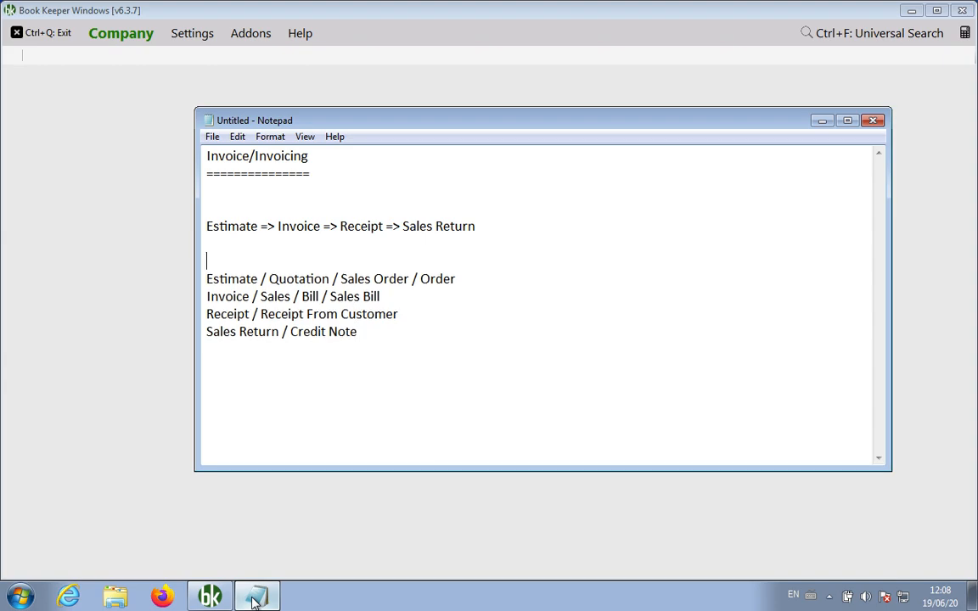
{"action": "key", "text": "shift+Down"}
{"action": "key", "text": "shift+Down"}
{"action": "key", "text": "shift+Down"}
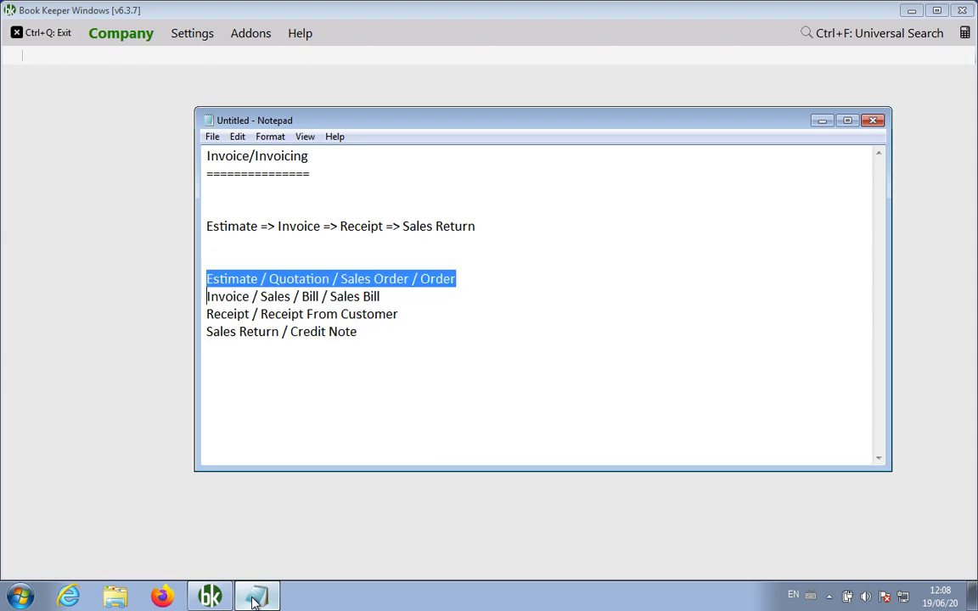
{"action": "key", "text": "shift+Right"}
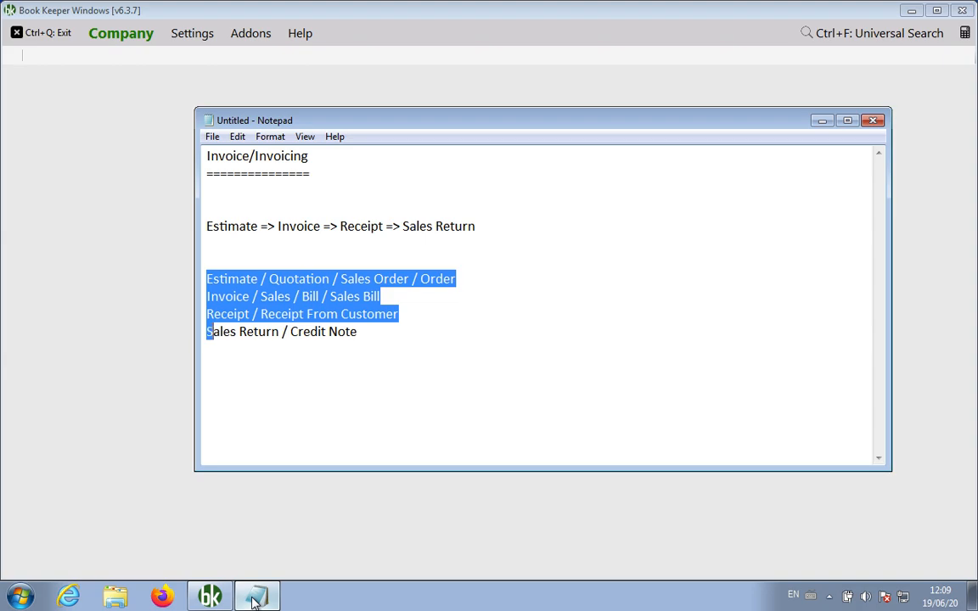
{"action": "key", "text": "shift+End"}
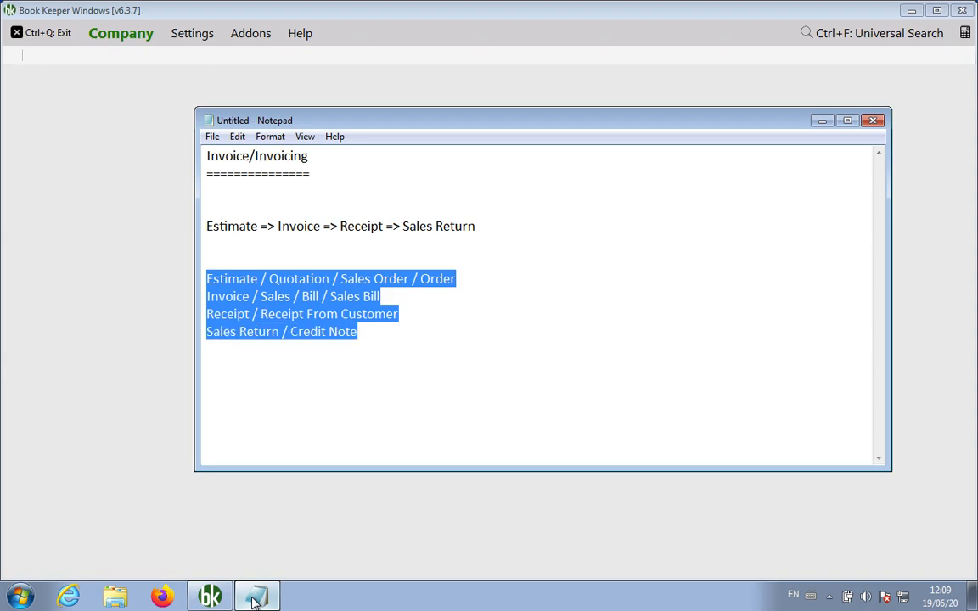
{"action": "left_click", "coordinate": [481, 325]}
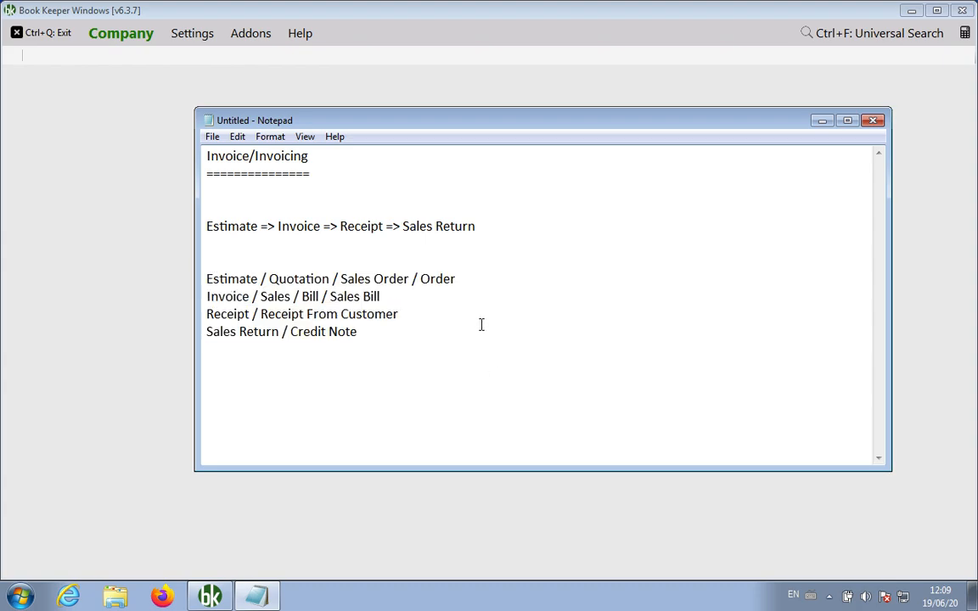
{"action": "key", "text": "Return"}
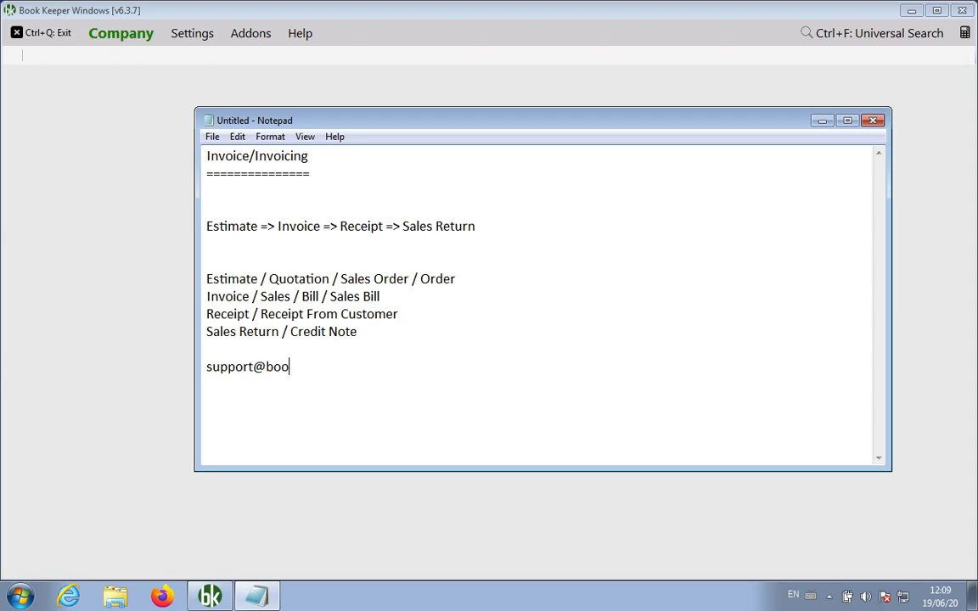
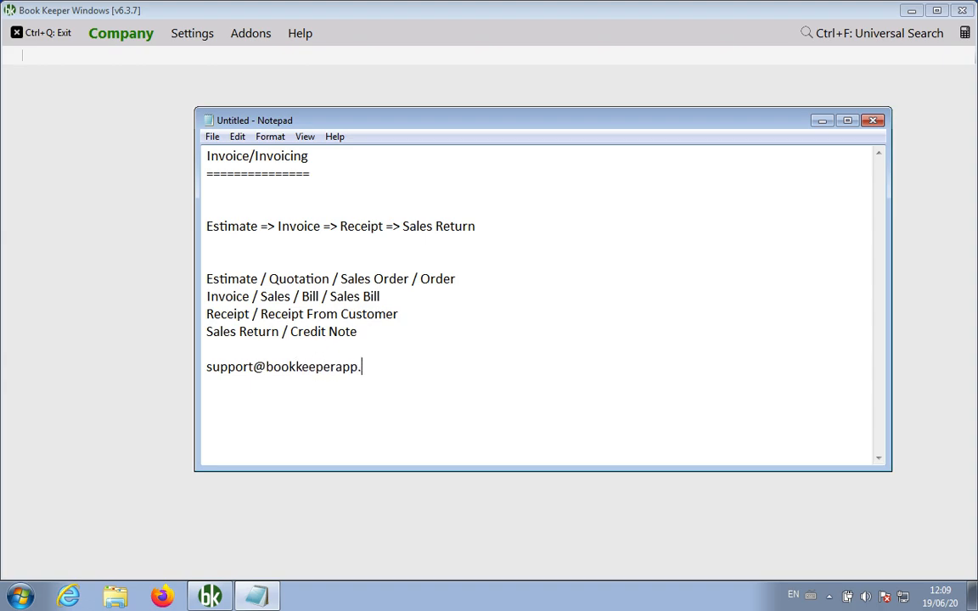
Add the support e-mail address and a Call/WhatsApp contact number, followed by blank lines
{"action": "key", "text": "Return"}
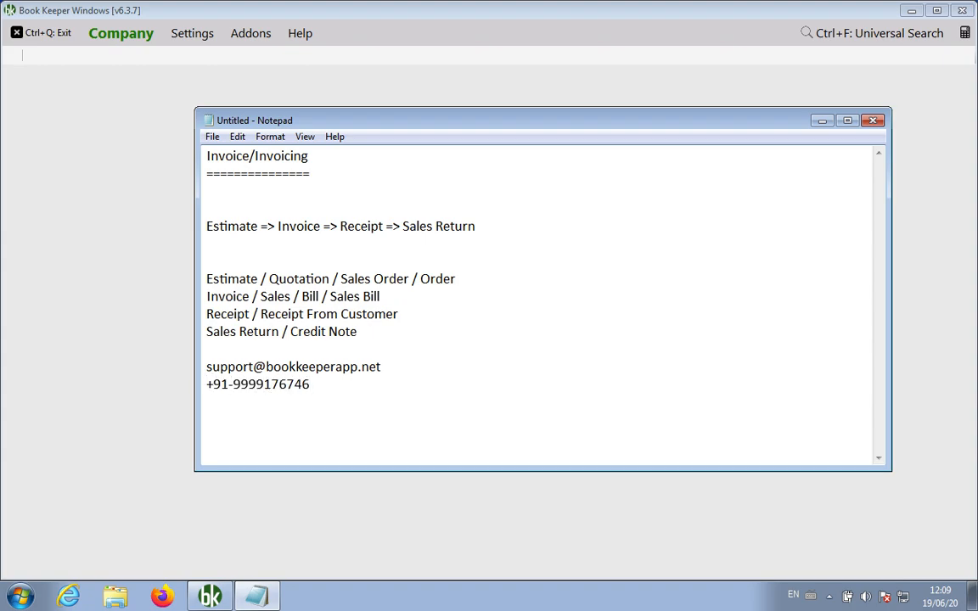
{"action": "type", "text": "Call/What"}
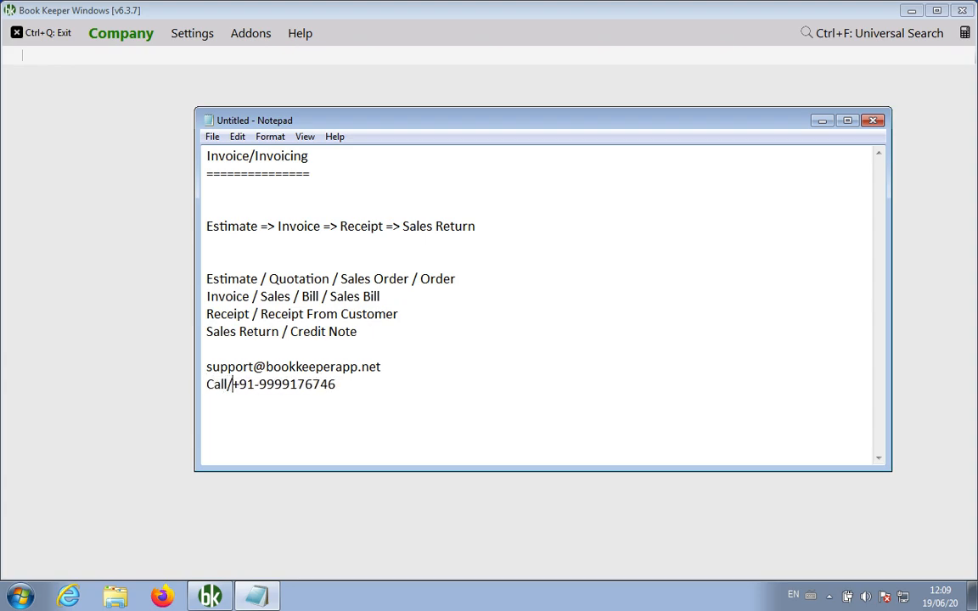
{"action": "type", "text": "sApp:"}
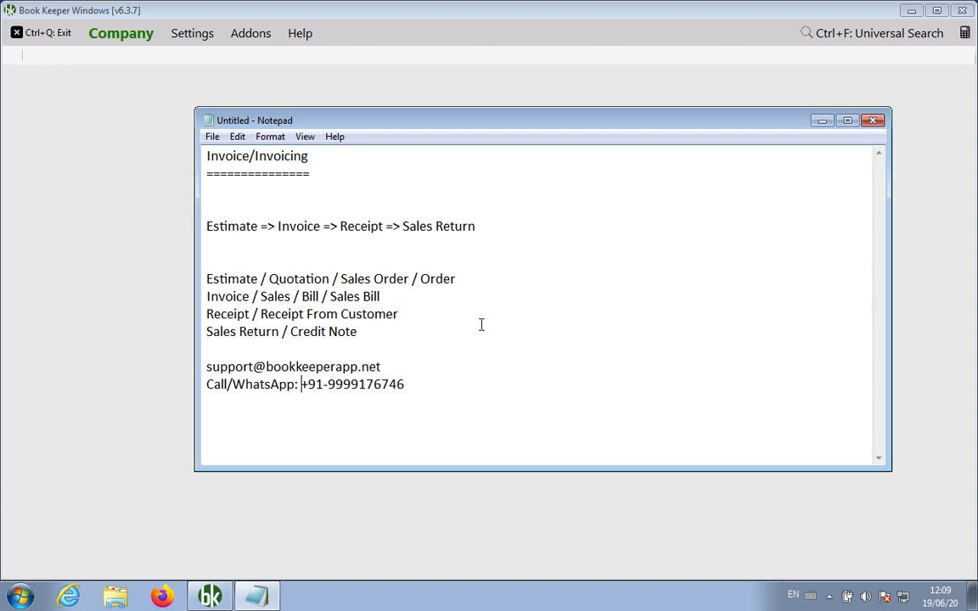
{"action": "key", "text": "Right"}
{"action": "key", "text": "Right"}
{"action": "key", "text": "Right"}
{"action": "key", "text": "Right"}
{"action": "key", "text": "Right"}
{"action": "key", "text": "Right"}
{"action": "key", "text": "Right"}
{"action": "key", "text": "Right"}
{"action": "key", "text": "Right"}
{"action": "key", "text": "Right"}
{"action": "key", "text": "Right"}
{"action": "key", "text": "Right"}
{"action": "key", "text": "Right"}
{"action": "key", "text": "Right"}
{"action": "key", "text": "Return"}
{"action": "key", "text": "Return"}
{"action": "key", "text": "Return"}
{"action": "key", "text": "Return"}
{"action": "key", "text": "Return"}
{"action": "key", "text": "Return"}
{"action": "key", "text": "Return"}
{"action": "key", "text": "Return"}
{"action": "key", "text": "Return"}
{"action": "key", "text": "Return"}
{"action": "key", "text": "Return"}
{"action": "key", "text": "Return"}
{"action": "key", "text": "Return"}
{"action": "key", "text": "Return"}
{"action": "key", "text": "Return"}
{"action": "key", "text": "Return"}
{"action": "key", "text": "Return"}
{"action": "key", "text": "Return"}
{"action": "key", "text": "Return"}
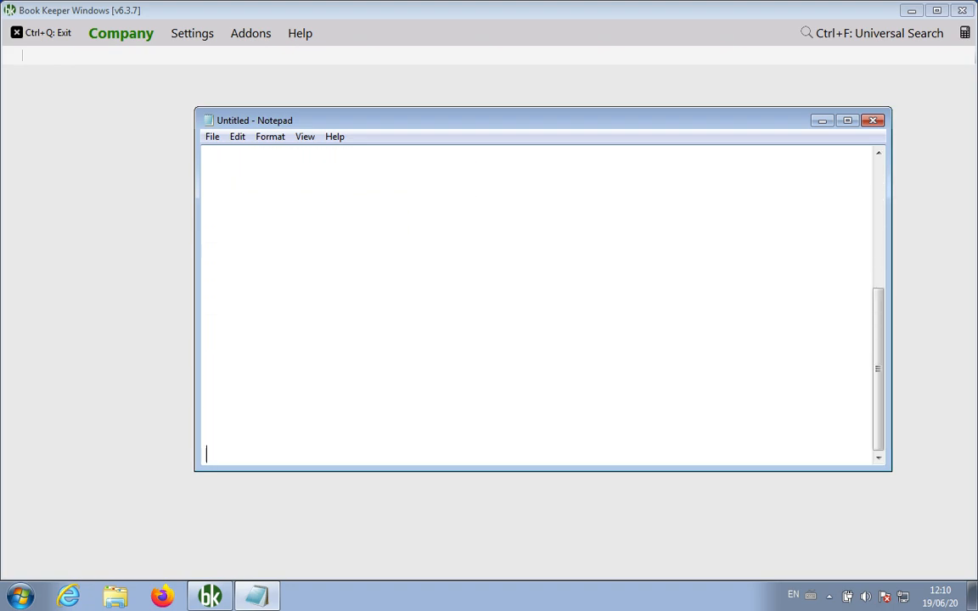
Start a new company named 'Demo Company For Invoicing' with country India
{"action": "left_click", "coordinate": [76, 258]}
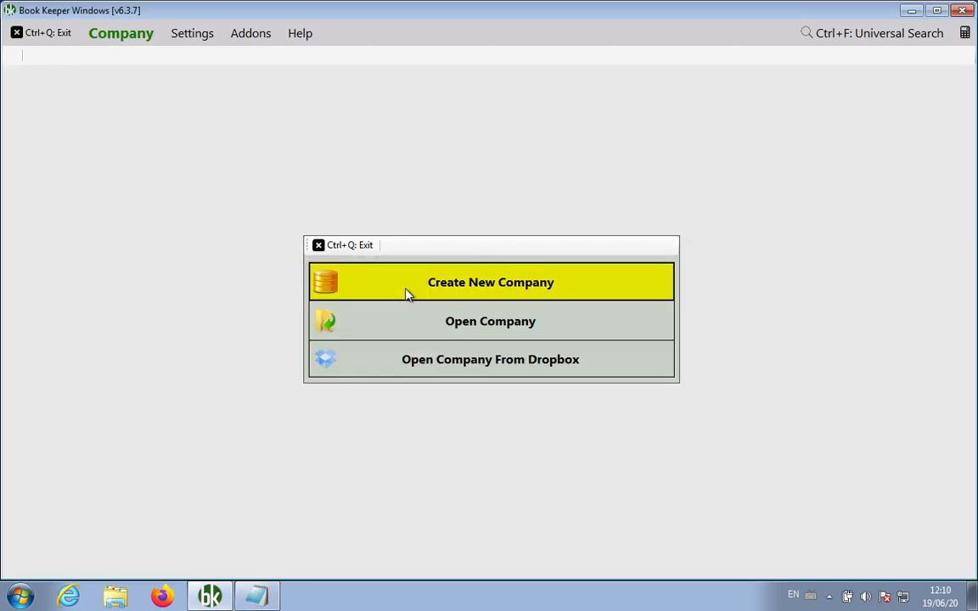
{"action": "left_click", "coordinate": [476, 293]}
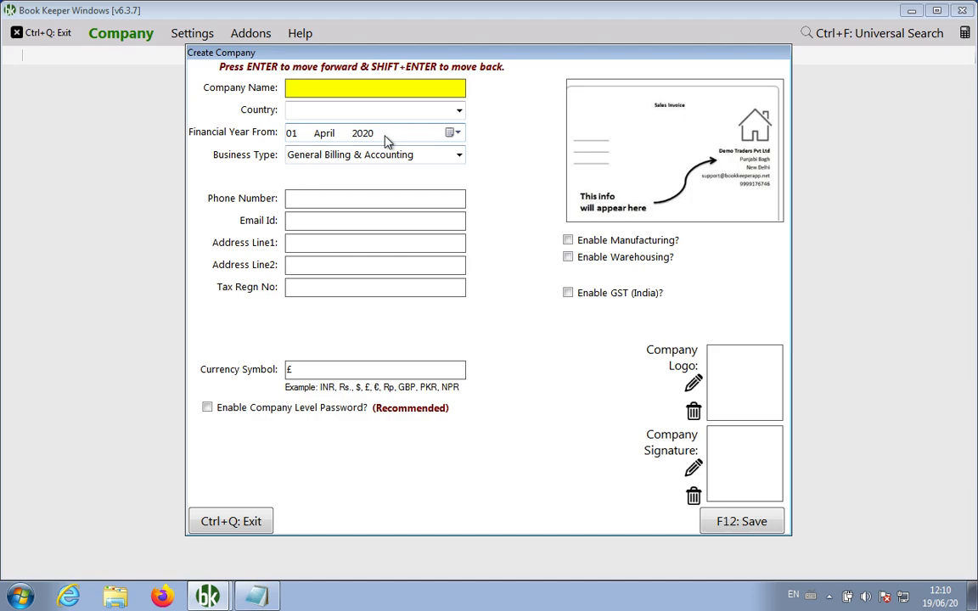
{"action": "type", "text": "Demo Company For Invoicing"}
{"action": "key", "text": "Return"}
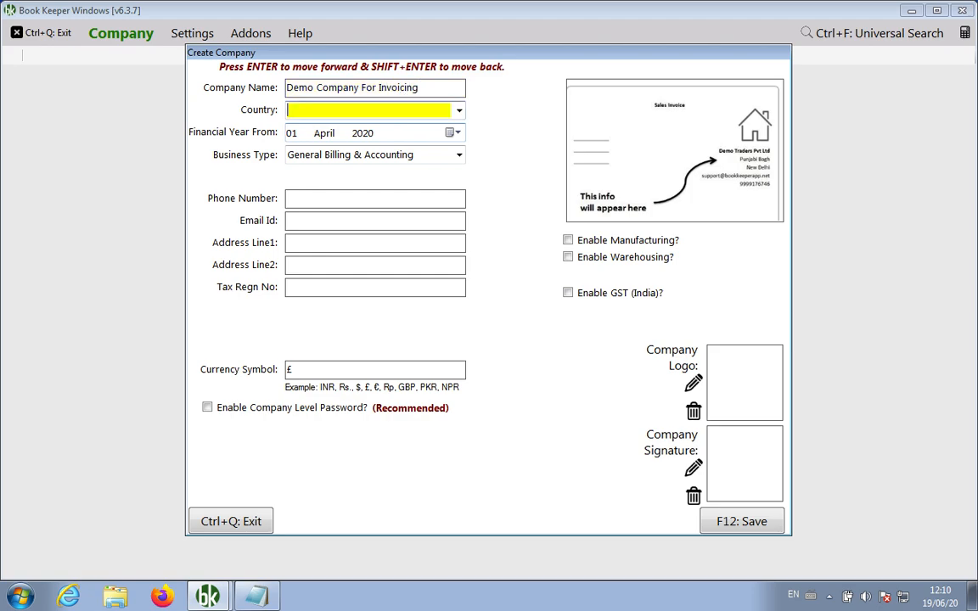
{"action": "type", "text": "India"}
{"action": "key", "text": "Return"}
{"action": "key", "text": "Return"}
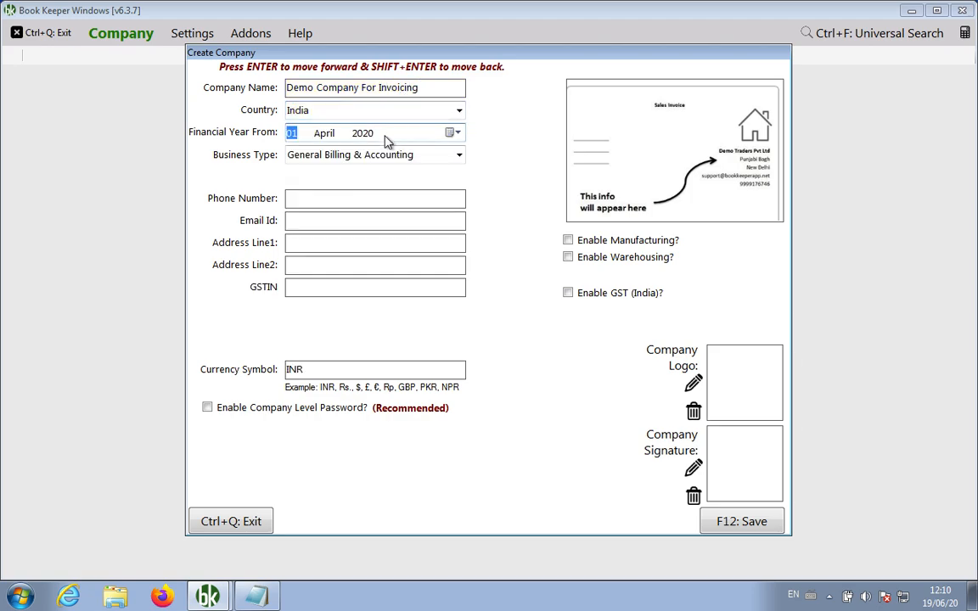
{"action": "key", "text": "Return"}
{"action": "key", "text": "Return"}
{"action": "key", "text": "Return"}
{"action": "key", "text": "Return"}
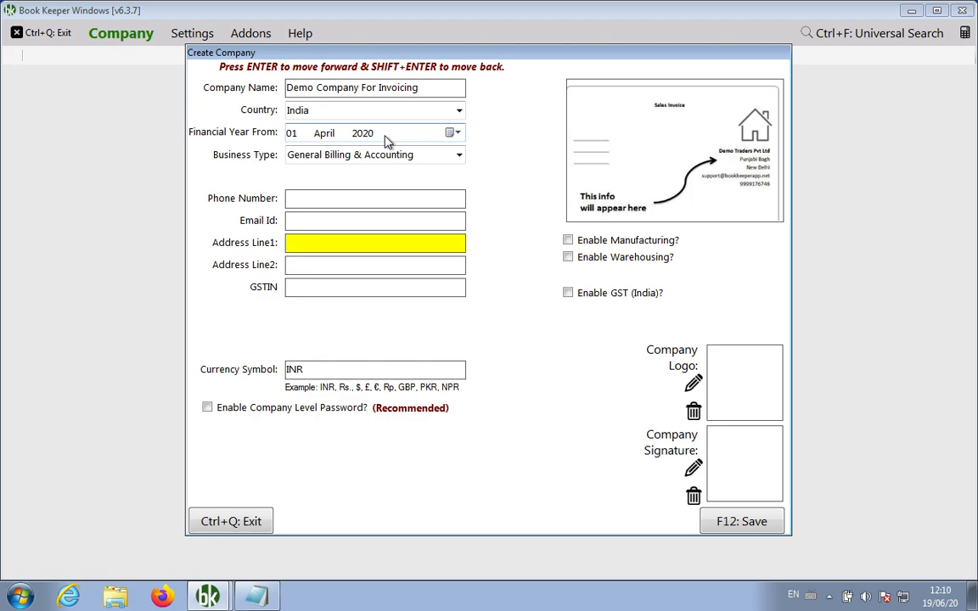
Enter the company phone number, support e-mail and address New Delhi, Delhi, then save
{"action": "key", "text": "shift+Return"}
{"action": "key", "text": "shift+Return"}
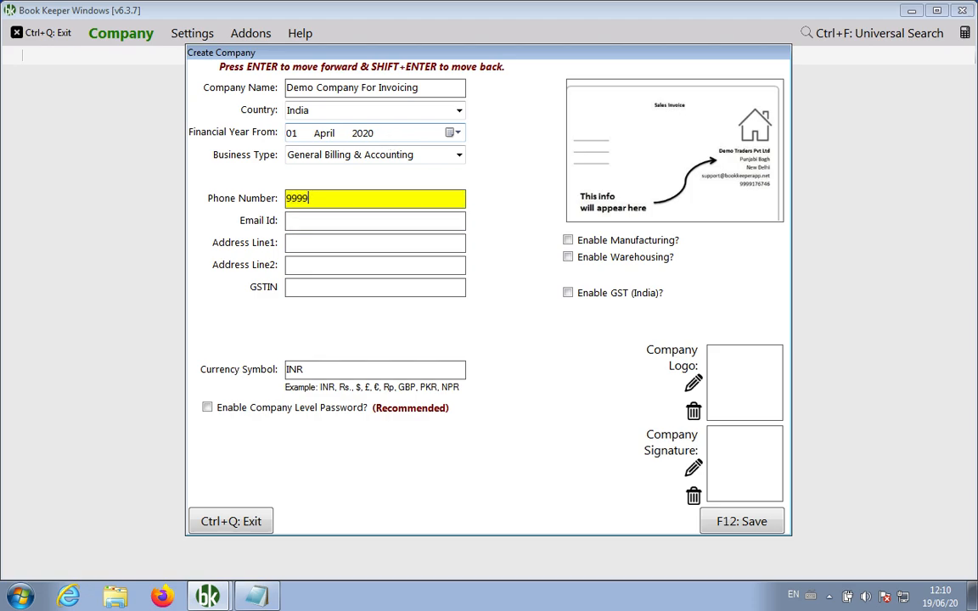
{"action": "key", "text": "Return"}
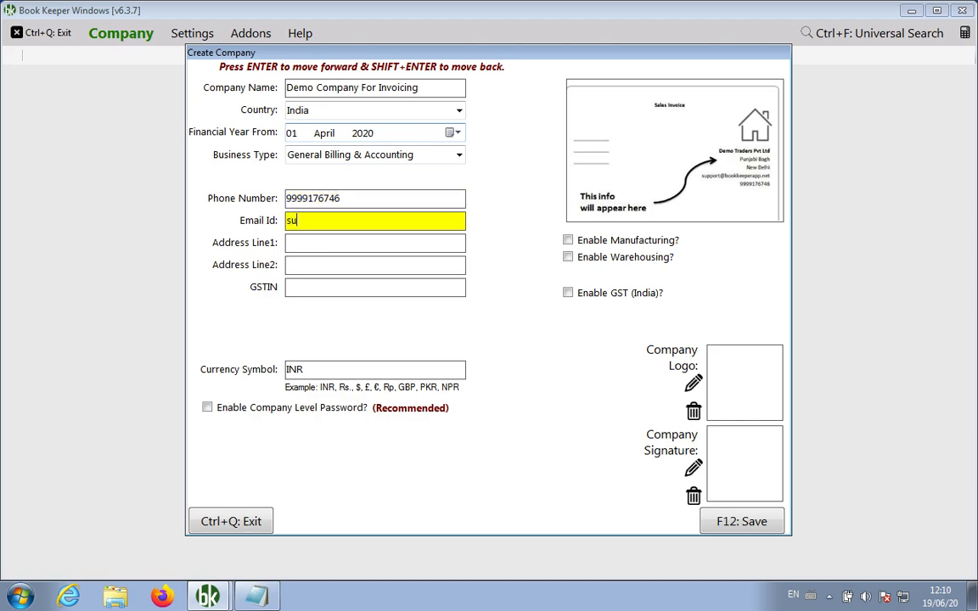
{"action": "key", "text": "Return"}
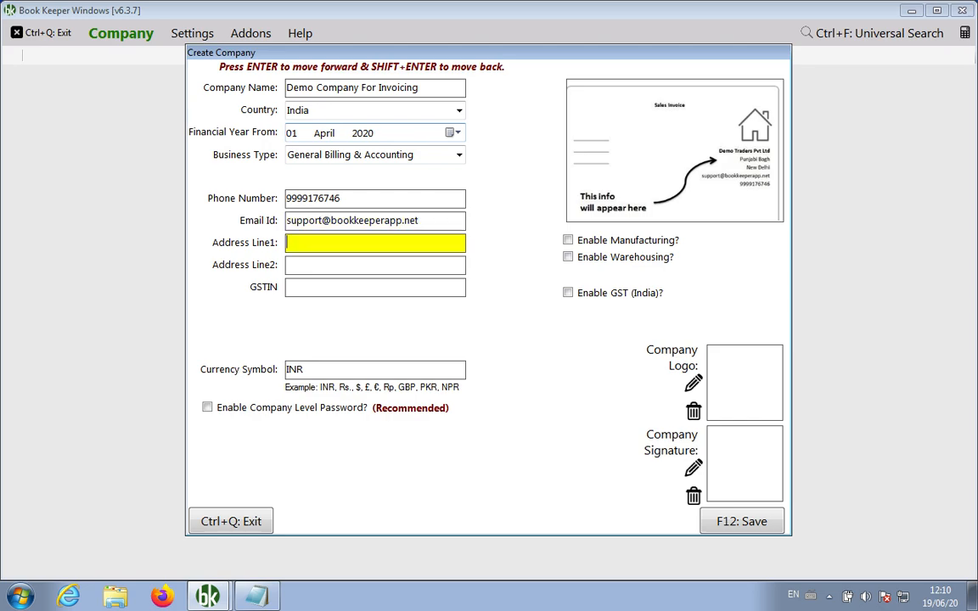
{"action": "key", "text": "Return"}
{"action": "type", "text": "Delhi"}
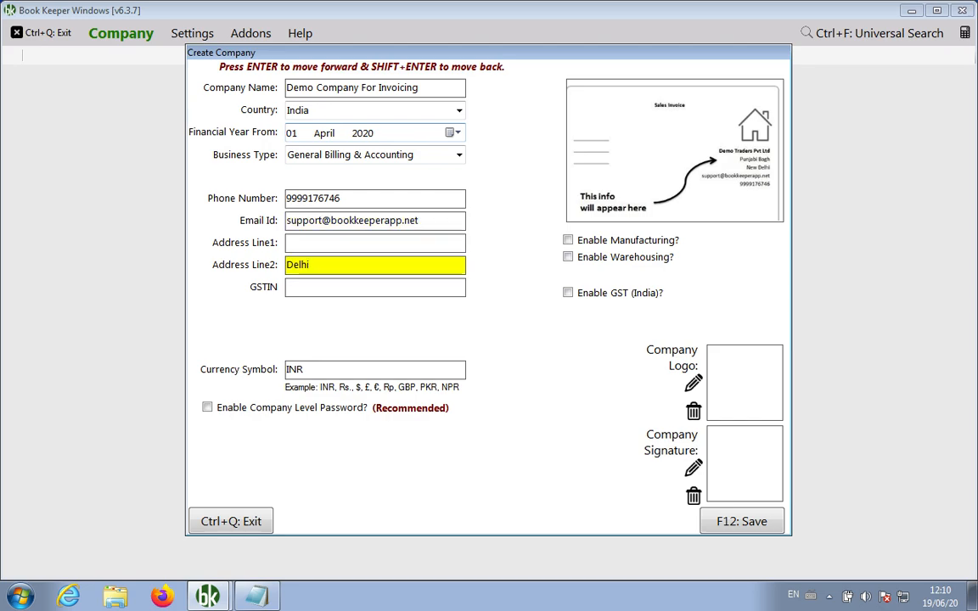
{"action": "key", "text": "shift+Return"}
{"action": "type", "text": "New Delhi"}
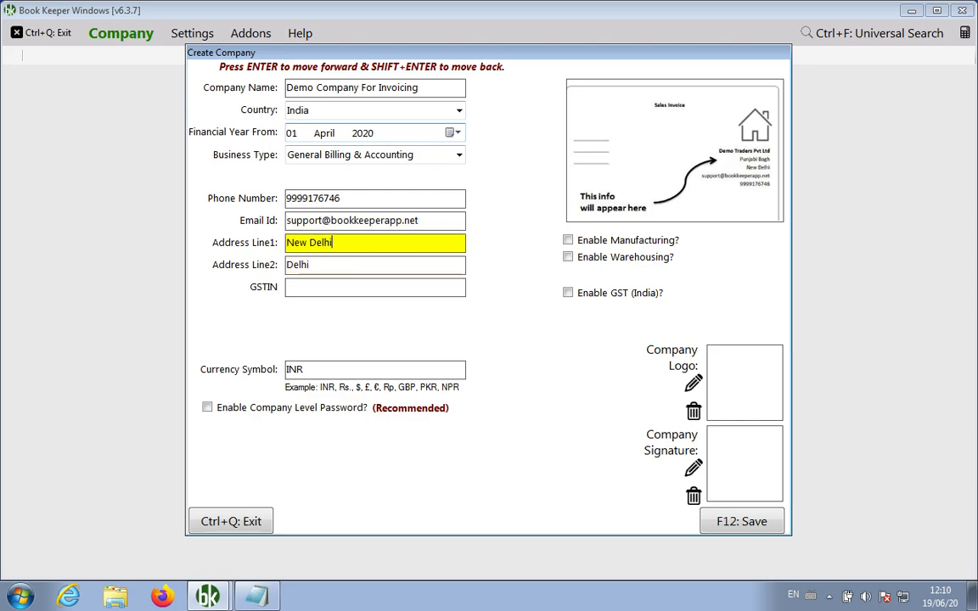
{"action": "key", "text": "Return"}
{"action": "key", "text": "Return"}
{"action": "key", "text": "Return"}
{"action": "key", "text": "Return"}
{"action": "key", "text": "Return"}
{"action": "key", "text": "Return"}
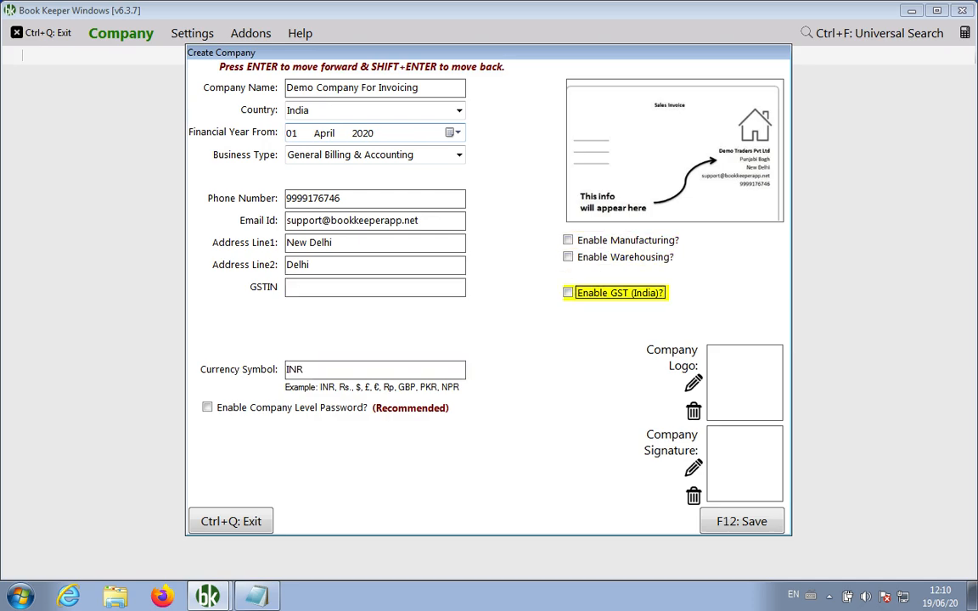
{"action": "key", "text": "Return"}
{"action": "key", "text": "Return"}
{"action": "key", "text": "Return"}
{"action": "key", "text": "Return"}
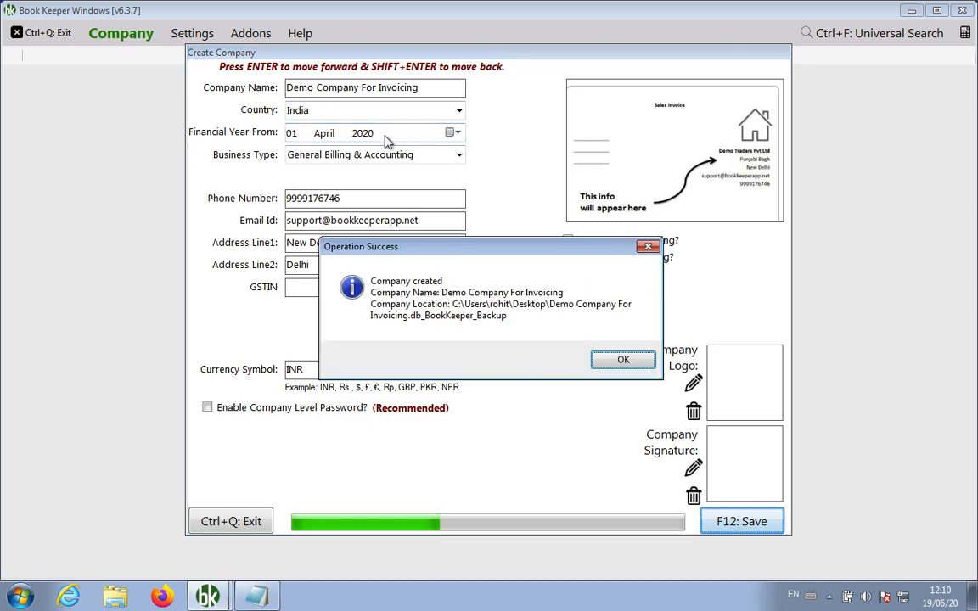
{"action": "key", "text": "Return"}
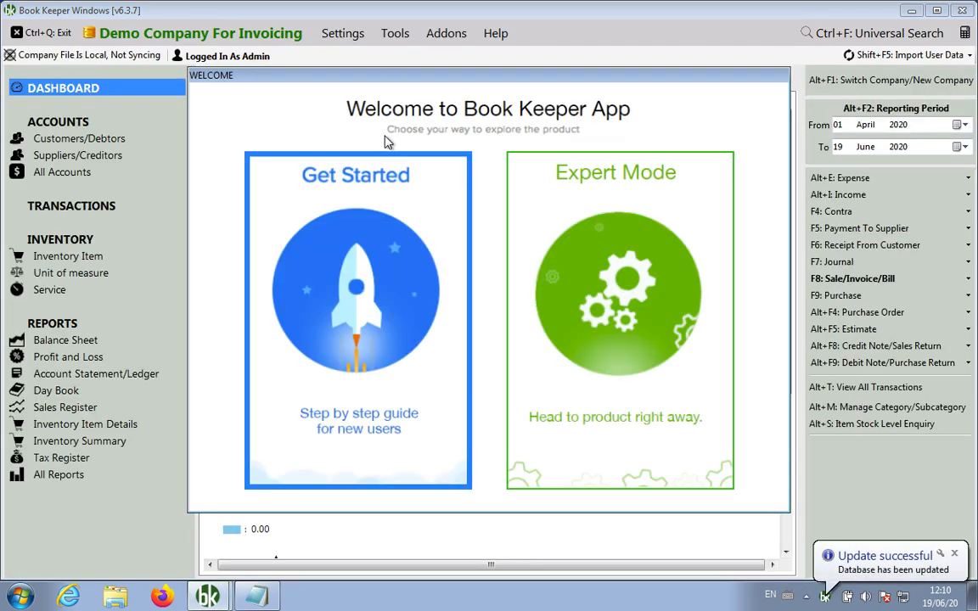
Choose Expert Mode, close the Today dashboard, and return to the empty Notepad note
{"action": "left_click", "coordinate": [603, 318]}
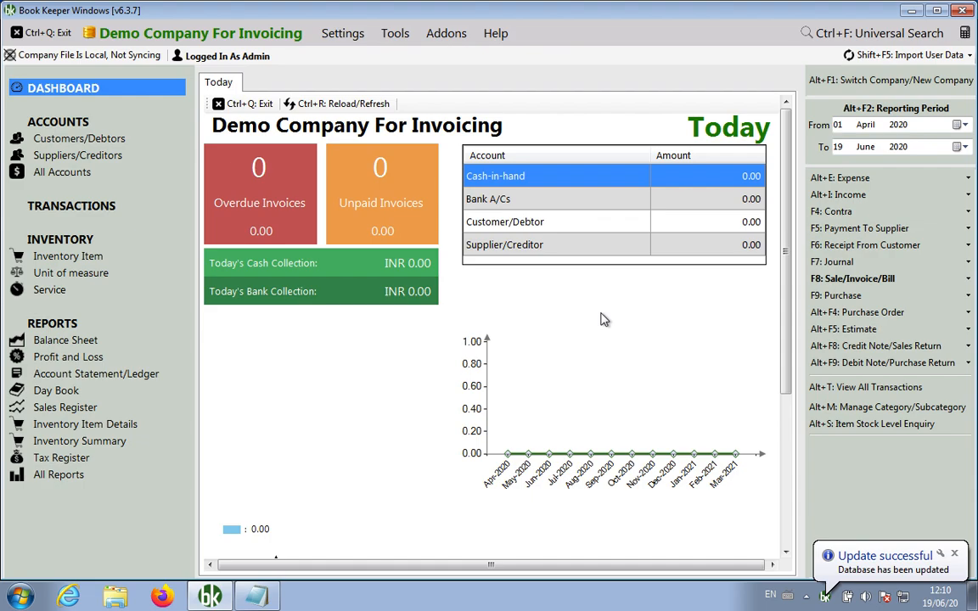
{"action": "left_click", "coordinate": [259, 103]}
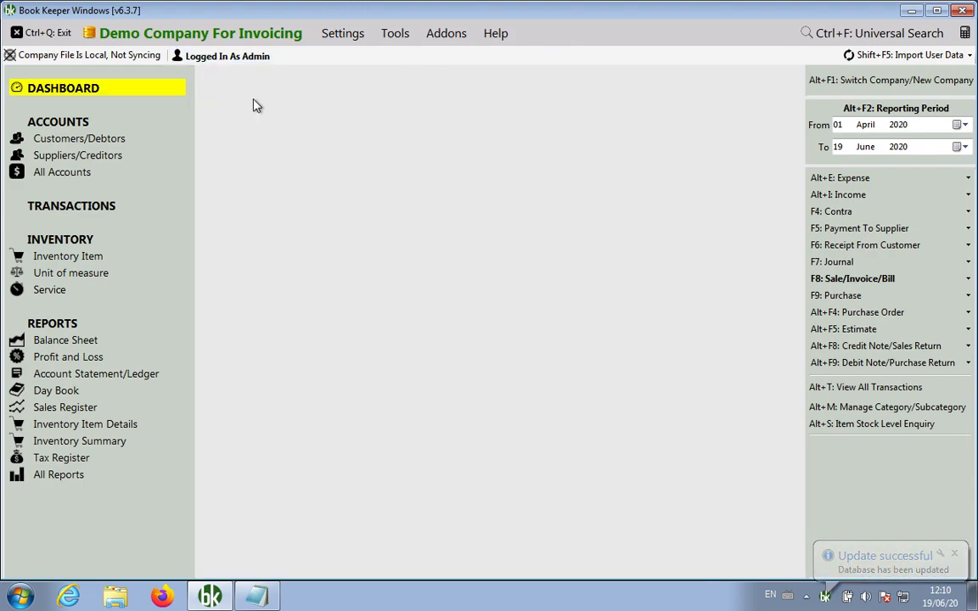
{"action": "left_click", "coordinate": [257, 597]}
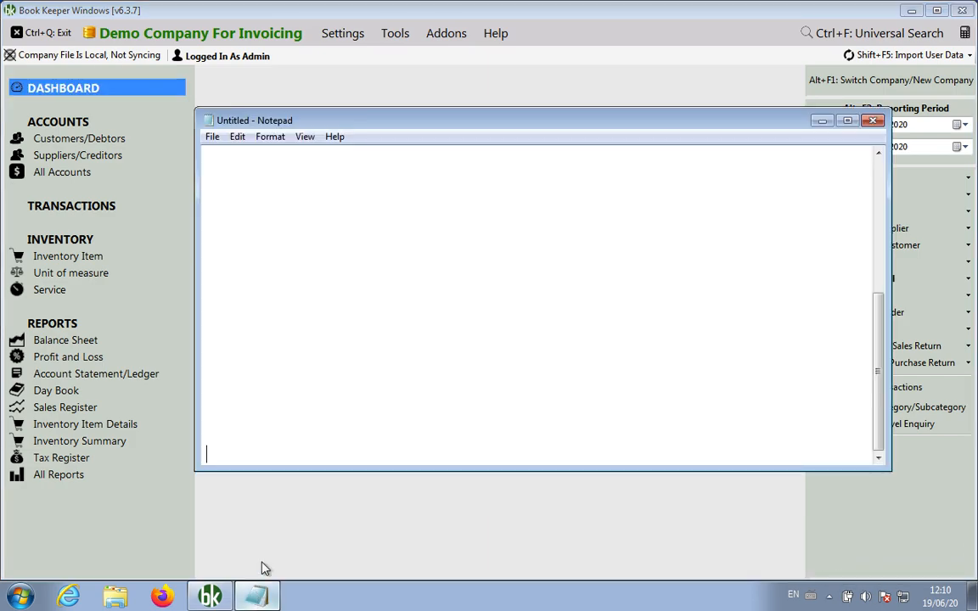
{"action": "left_click", "coordinate": [290, 249]}
Type 'Invoice:' with points '1. Party Name / Customer / Client / Sundry Debtor' and '2. Item / Service'
{"action": "type", "text": "Invoice"}
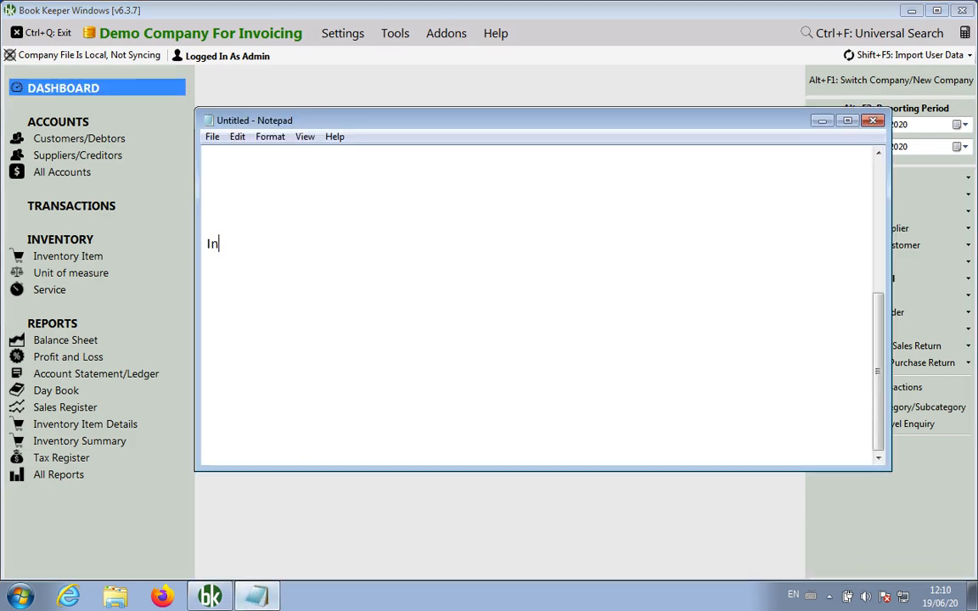
{"action": "type", "text": ":"}
{"action": "key", "text": "Return"}
{"action": "type", "text": "1. Party"}
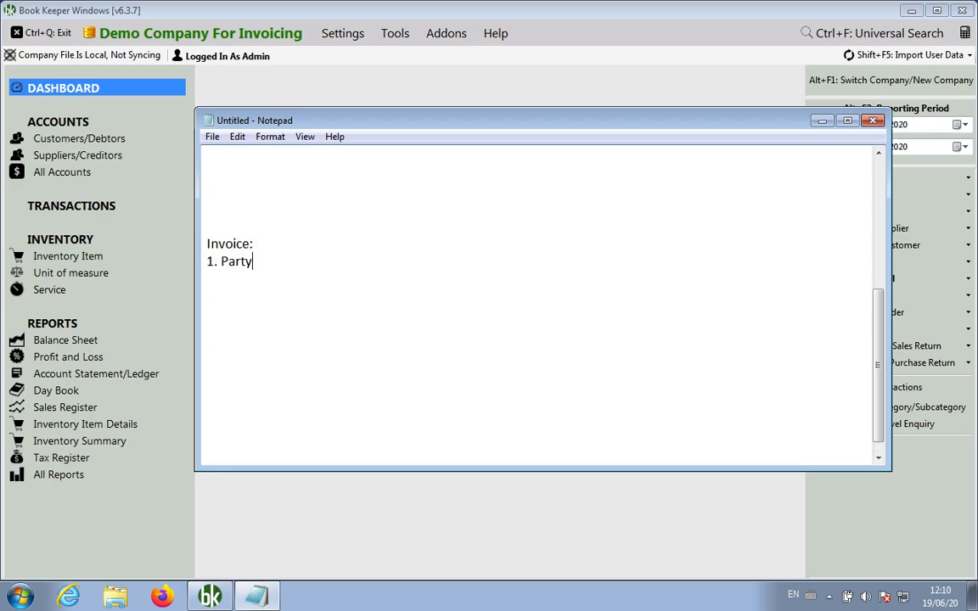
{"action": "type", "text": " Name / Customer / Client /"}
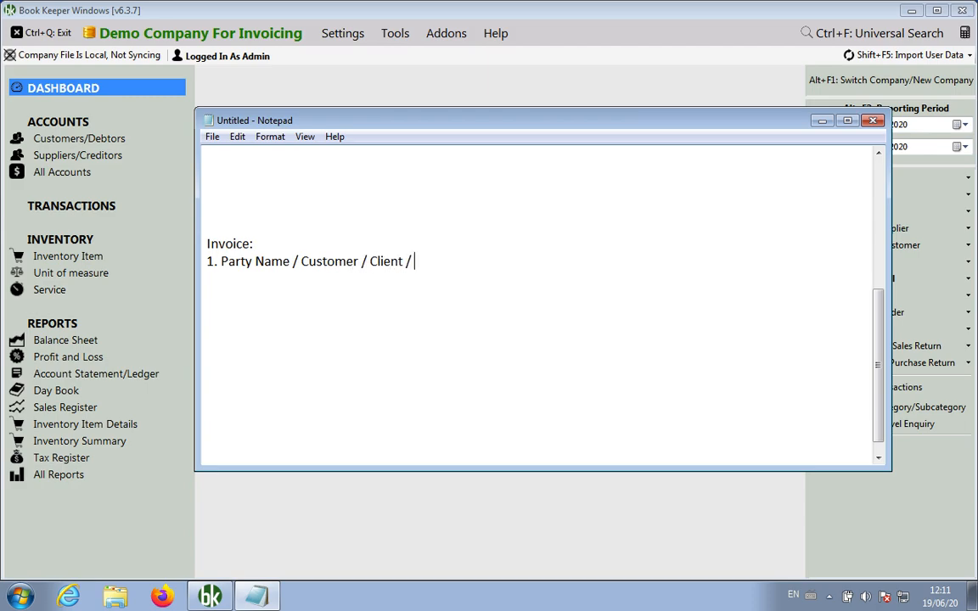
{"action": "type", "text": " Sundry Debtors"}
{"action": "key", "text": "BackSpace"}
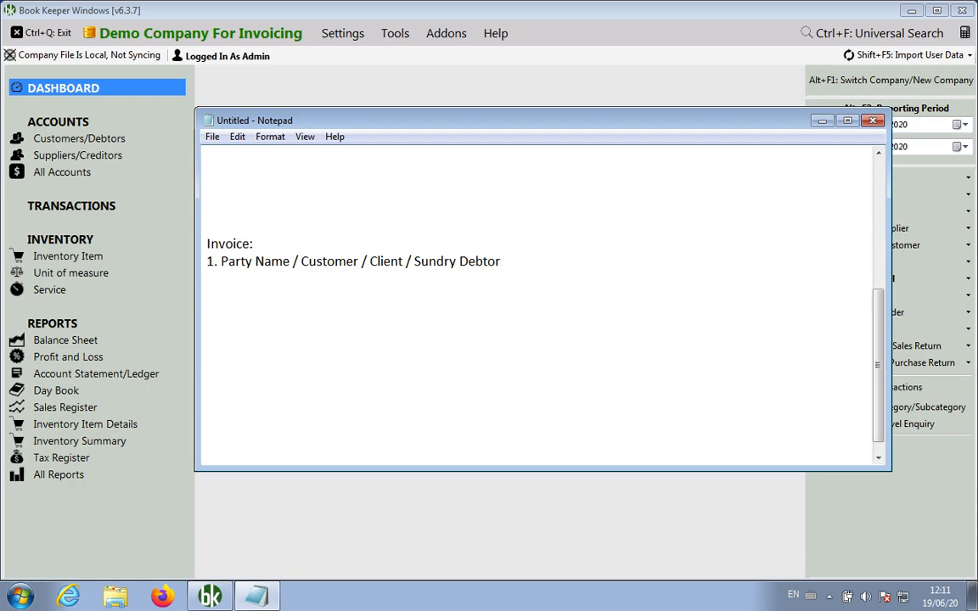
{"action": "key", "text": "Return"}
{"action": "type", "text": "2. Item / Service"}
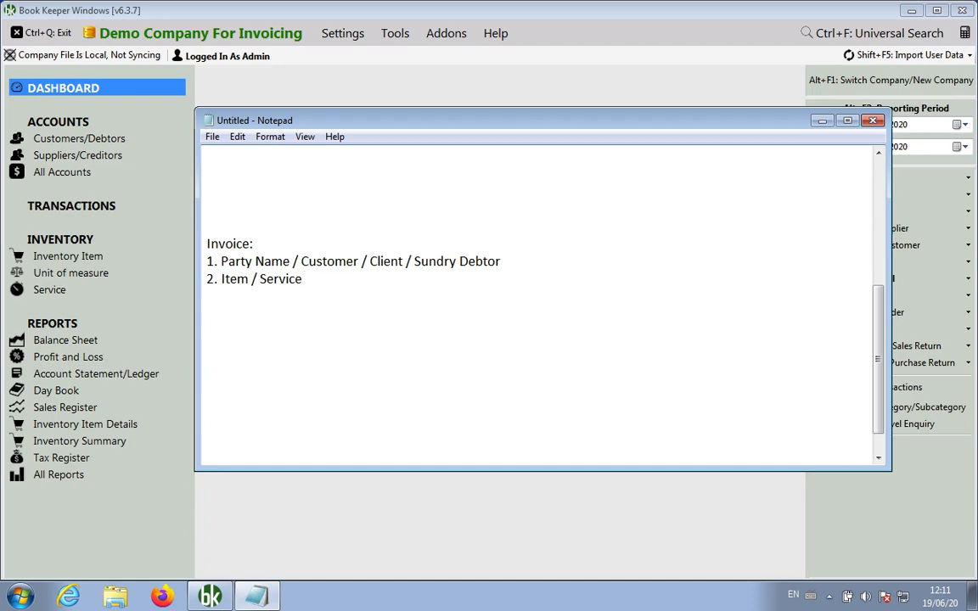
Add an Item line (TV, Mobile Phone, Charger, Chair, Table, Aata, Rice, Pen, Pencil, Notebook) and start 'Service:'
{"action": "key", "text": "Return"}
{"action": "key", "text": "Return"}
{"action": "type", "text": "Item:  T"}
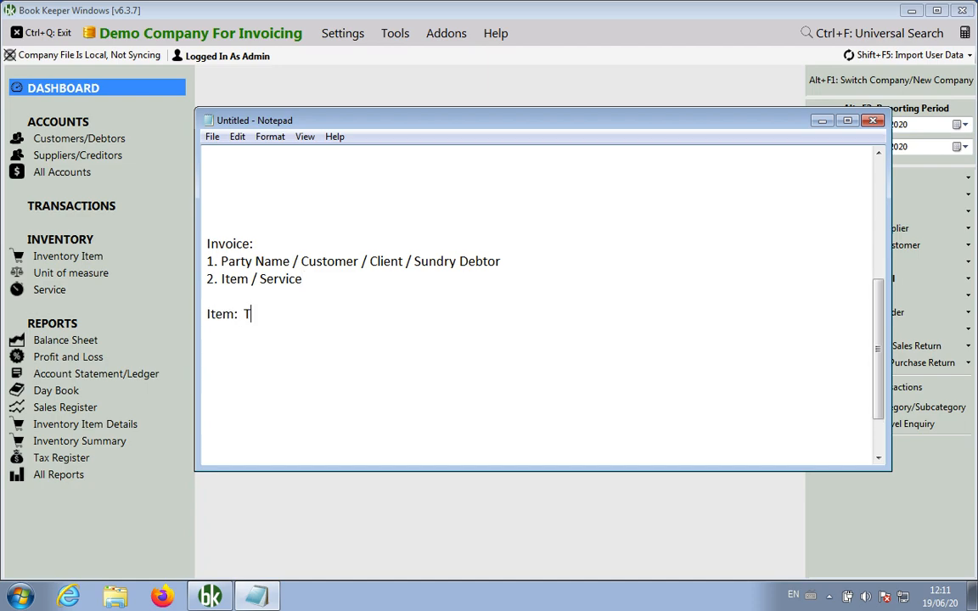
{"action": "type", "text": "V, Mobile Phone, Charger"}
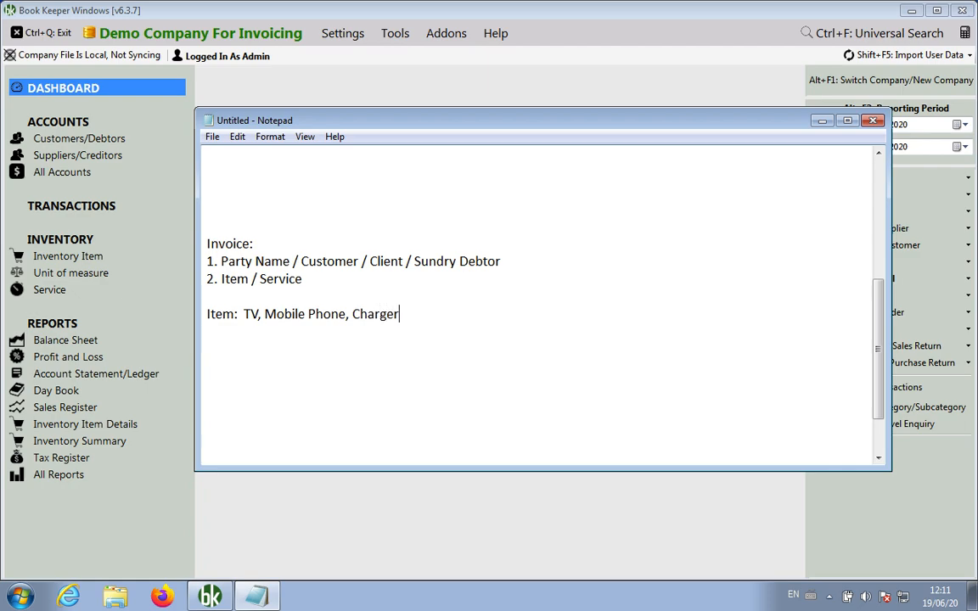
{"action": "type", "text": ", Chair , Table, At"}
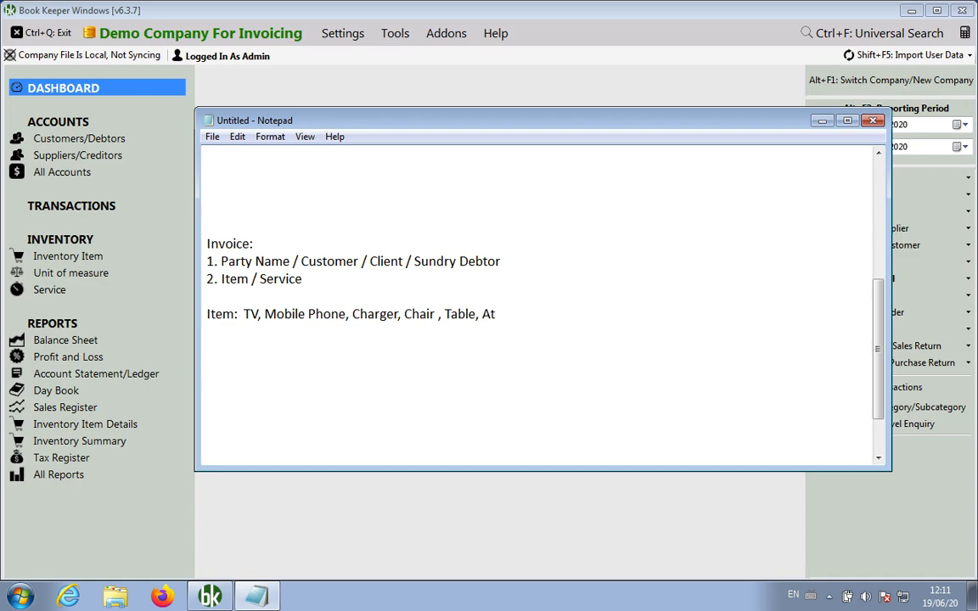
{"action": "key", "text": "BackSpace"}
{"action": "type", "text": "ata , Rice, Pen , "}
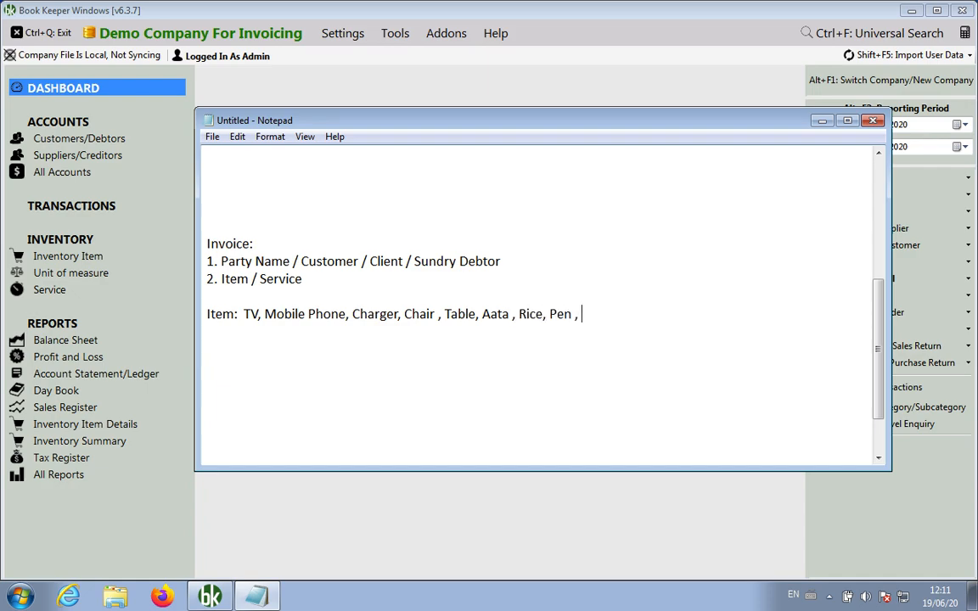
{"action": "type", "text": "Pencil, Notebook"}
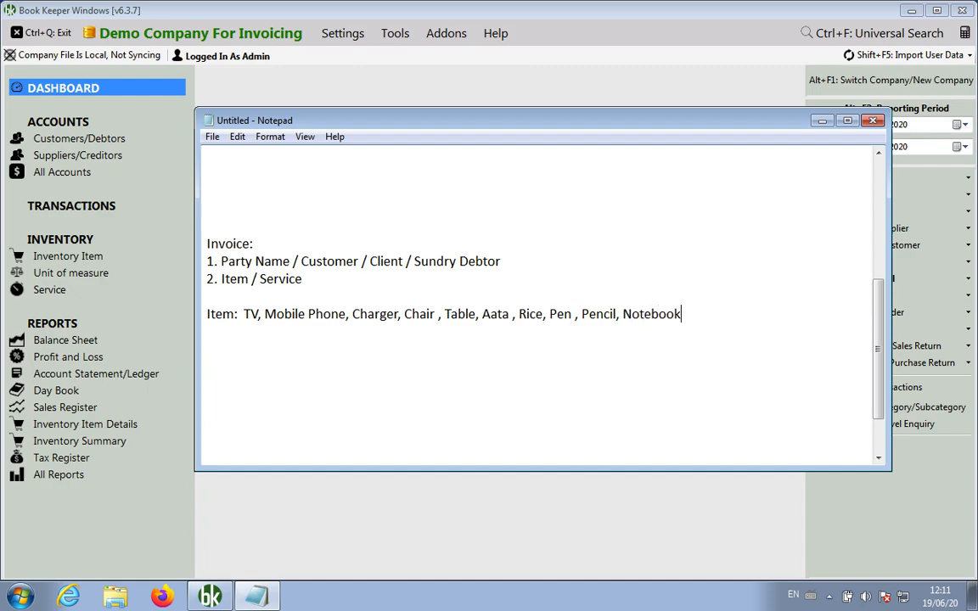
{"action": "key", "text": "Return"}
{"action": "type", "text": "Service:"}
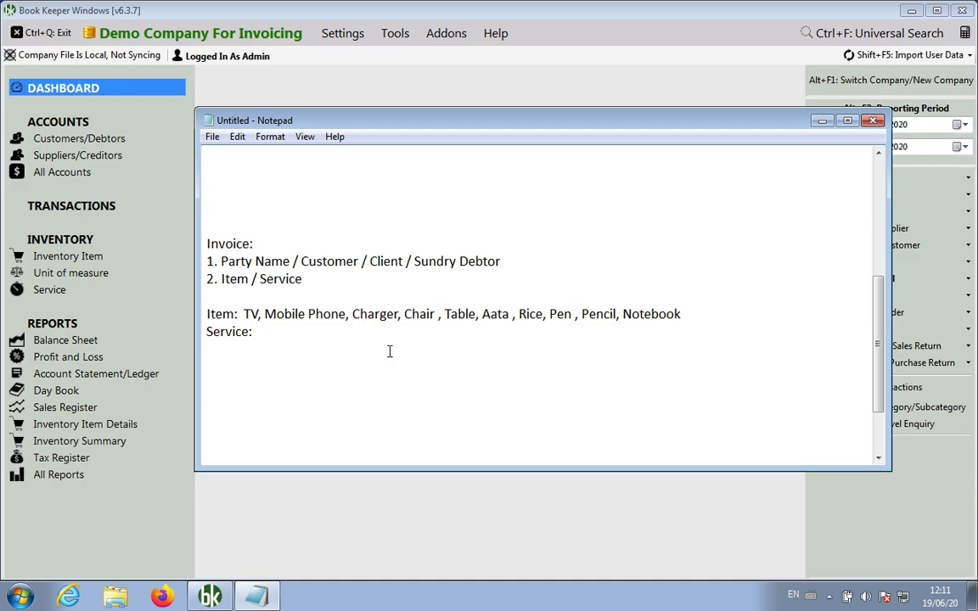
List services: Doctor Fee, Painting Fee, Whitewash Fee, AC Repair, tuition fee
{"action": "type", "text": "Doctor Fee"}
{"action": "type", "text": ", Painter"}
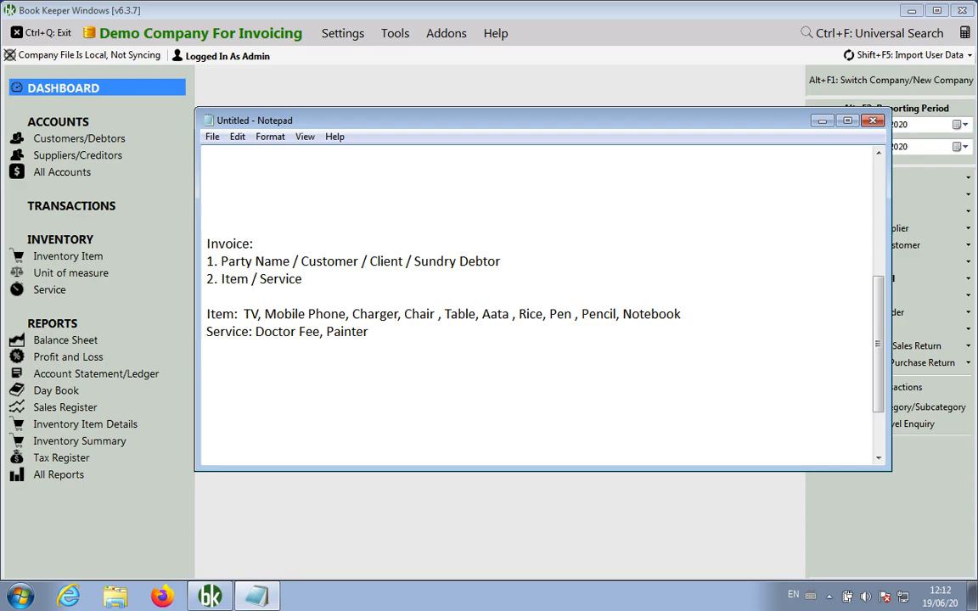
{"action": "key", "text": "BackSpace"}
{"action": "key", "text": "BackSpace"}
{"action": "type", "text": "ing Fee, Whitewash "}
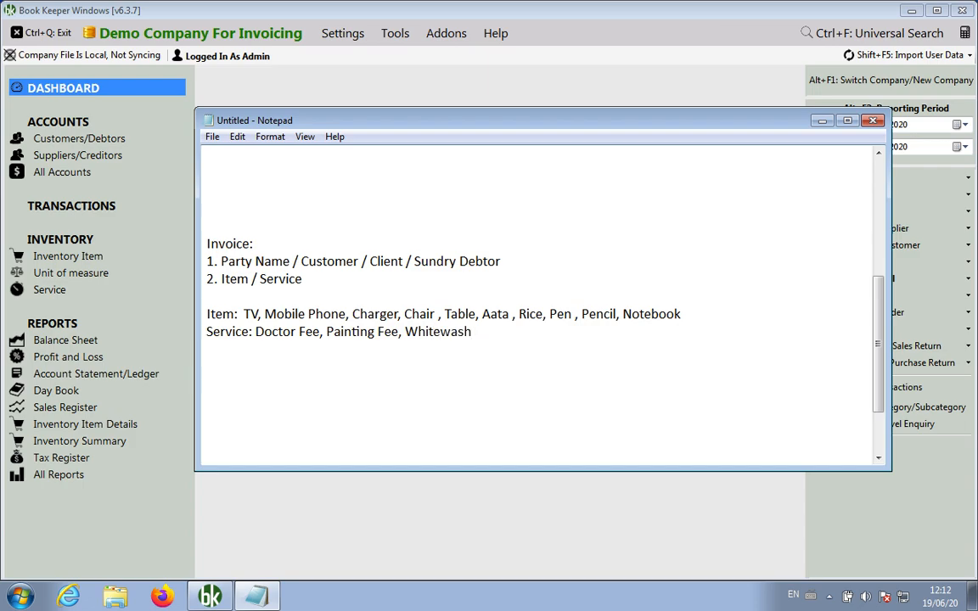
{"action": "type", "text": "Fee, AC Repair,"}
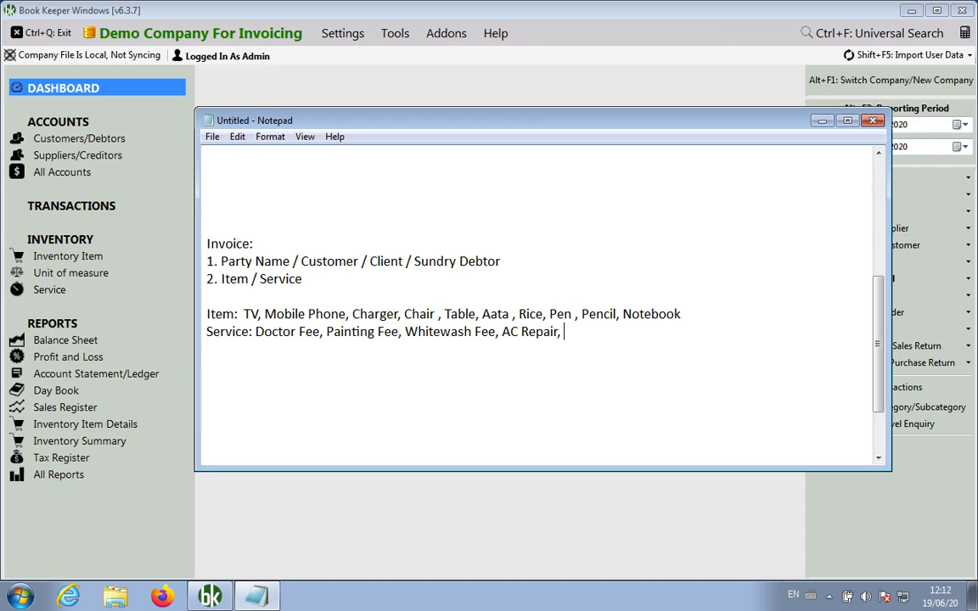
{"action": "type", "text": " tution"}
{"action": "key", "text": "BackSpace"}
{"action": "key", "text": "BackSpace"}
{"action": "key", "text": "BackSpace"}
{"action": "key", "text": "BackSpace"}
{"action": "type", "text": "ition fee"}
Switch to Book Keeper and open the Customers/Debtors accounts showing Customer A and Customer B
{"action": "left_click", "coordinate": [346, 533]}
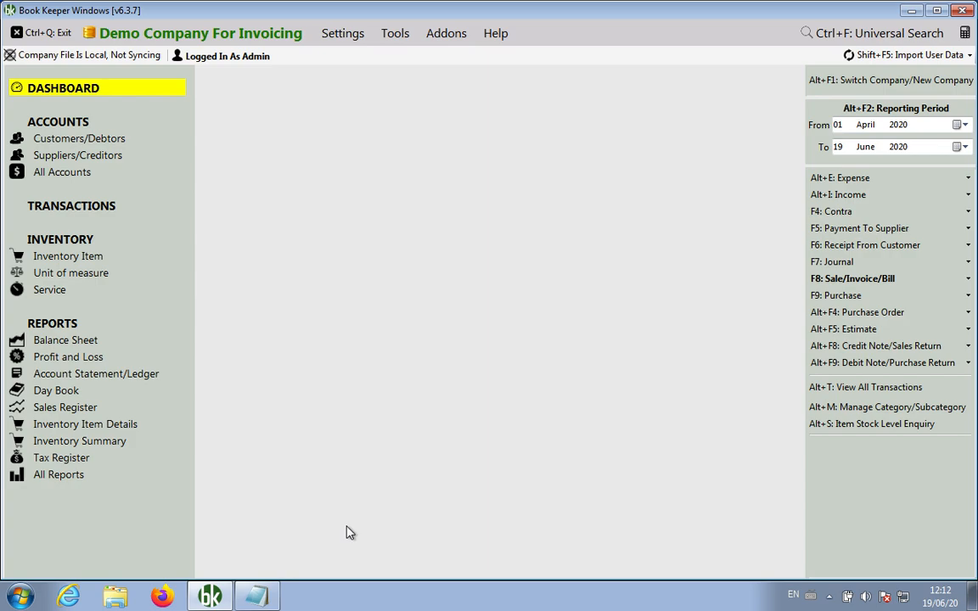
{"action": "left_click", "coordinate": [72, 145]}
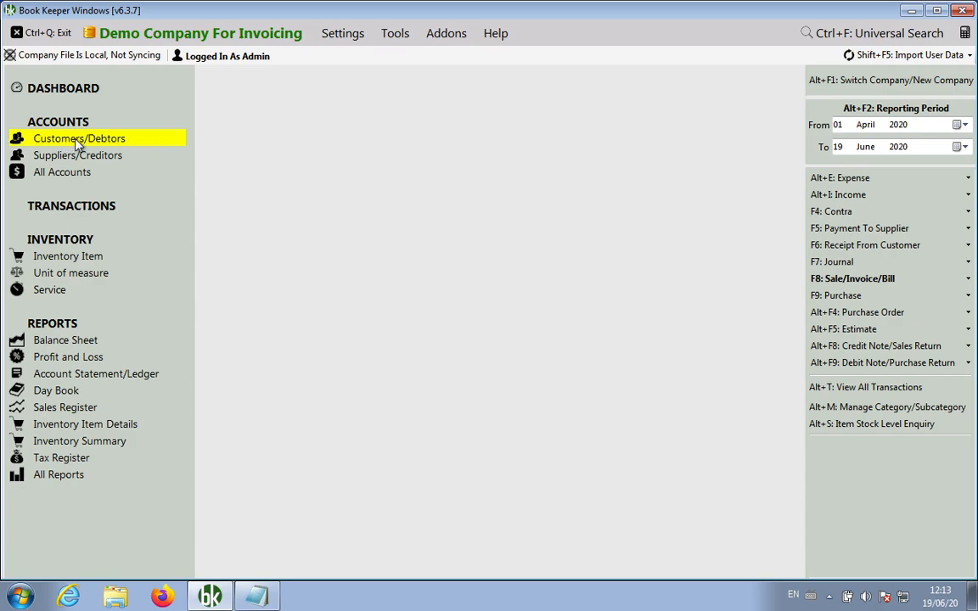
{"action": "left_click", "coordinate": [76, 144]}
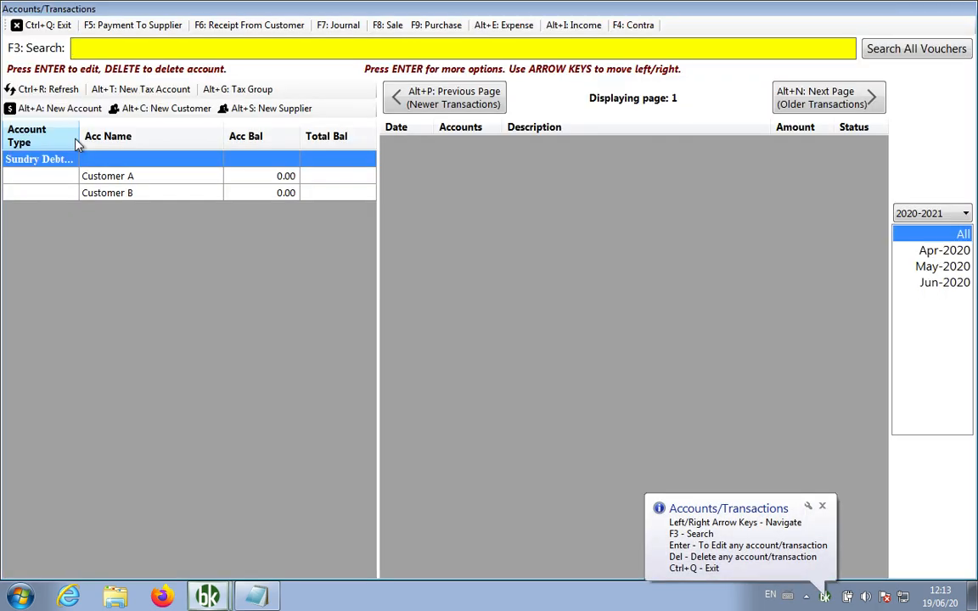
Create a customer account with the customer's name, state Delhi, phone number and e-mail
{"action": "left_click", "coordinate": [166, 111]}
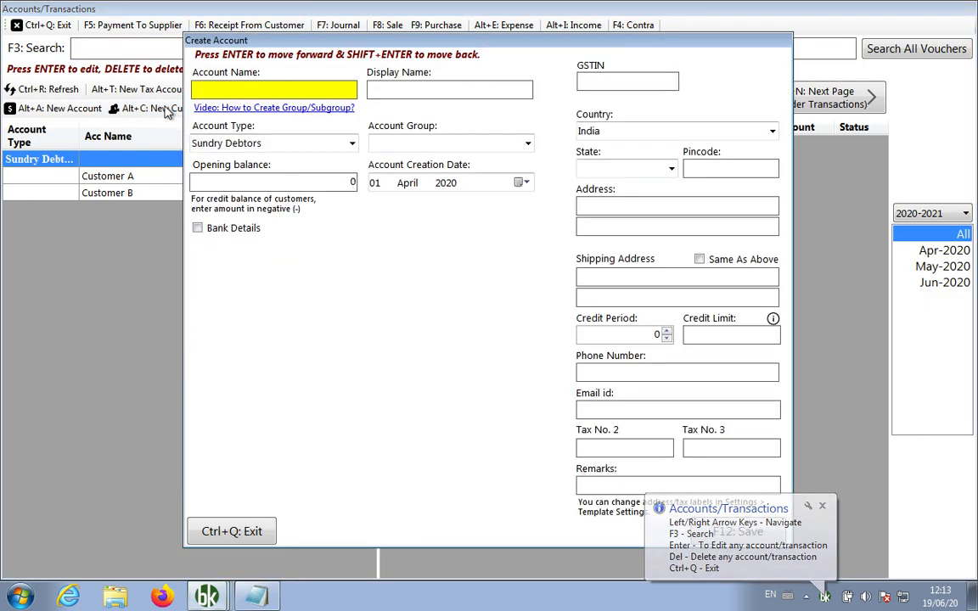
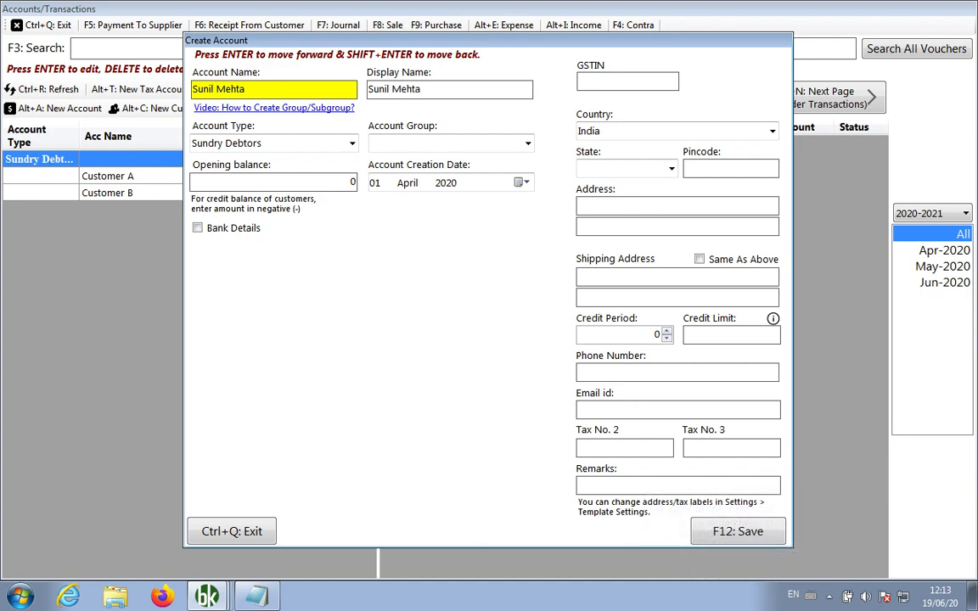
{"action": "key", "text": "Return"}
{"action": "key", "text": "Return"}
{"action": "key", "text": "Return"}
{"action": "key", "text": "Return"}
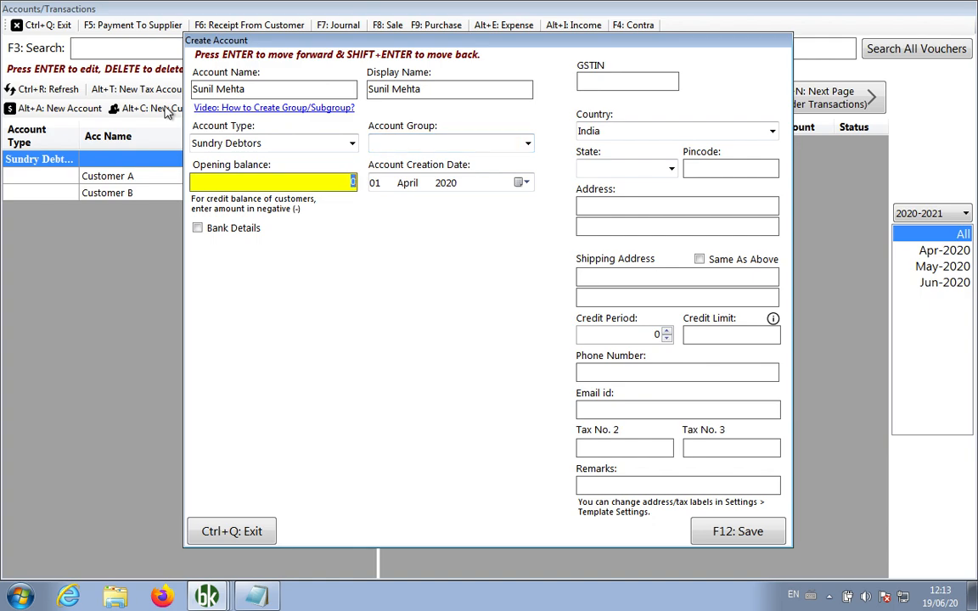
{"action": "key", "text": "Return"}
{"action": "key", "text": "Return"}
{"action": "key", "text": "Return"}
{"action": "key", "text": "Return"}
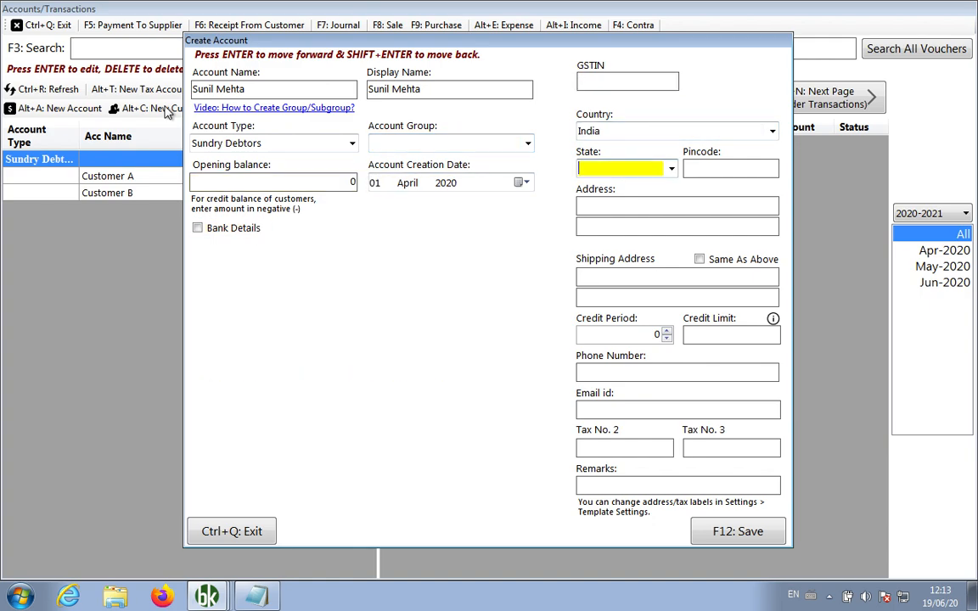
{"action": "key", "text": "Return"}
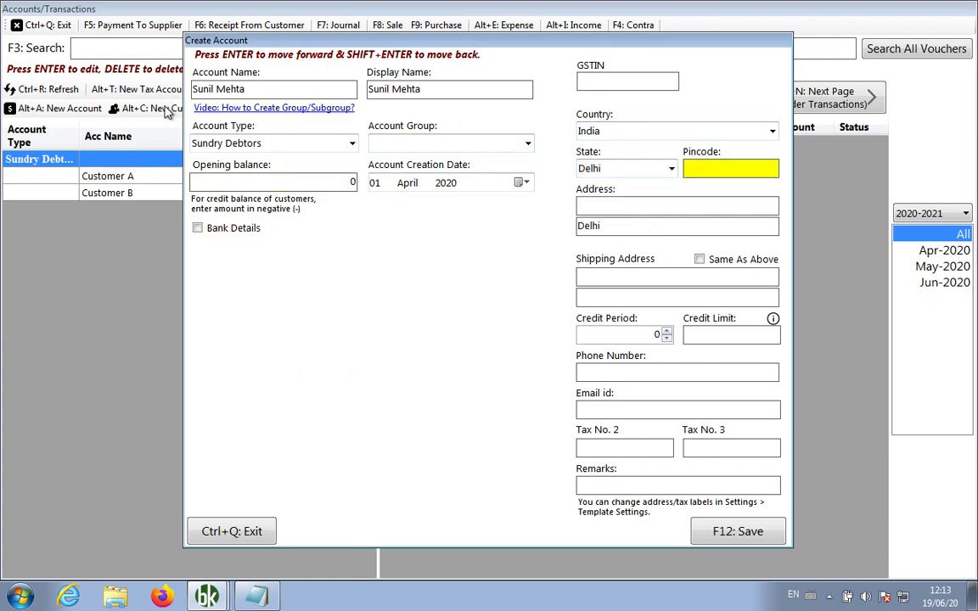
{"action": "key", "text": "Return"}
{"action": "key", "text": "Return"}
{"action": "key", "text": "Return"}
{"action": "key", "text": "Return"}
{"action": "key", "text": "Return"}
{"action": "key", "text": "Return"}
{"action": "key", "text": "Return"}
{"action": "key", "text": "Return"}
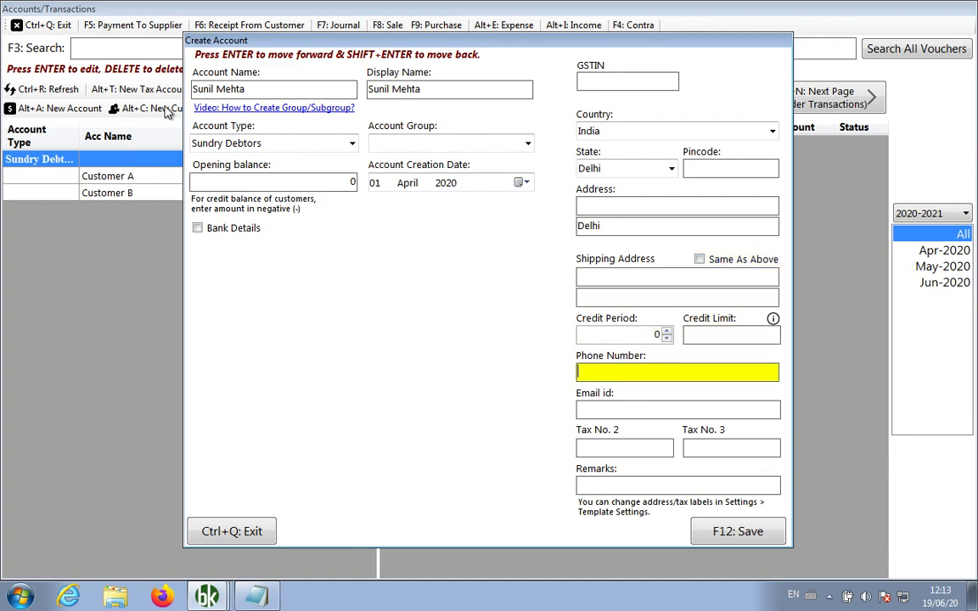
{"action": "key", "text": "Return"}
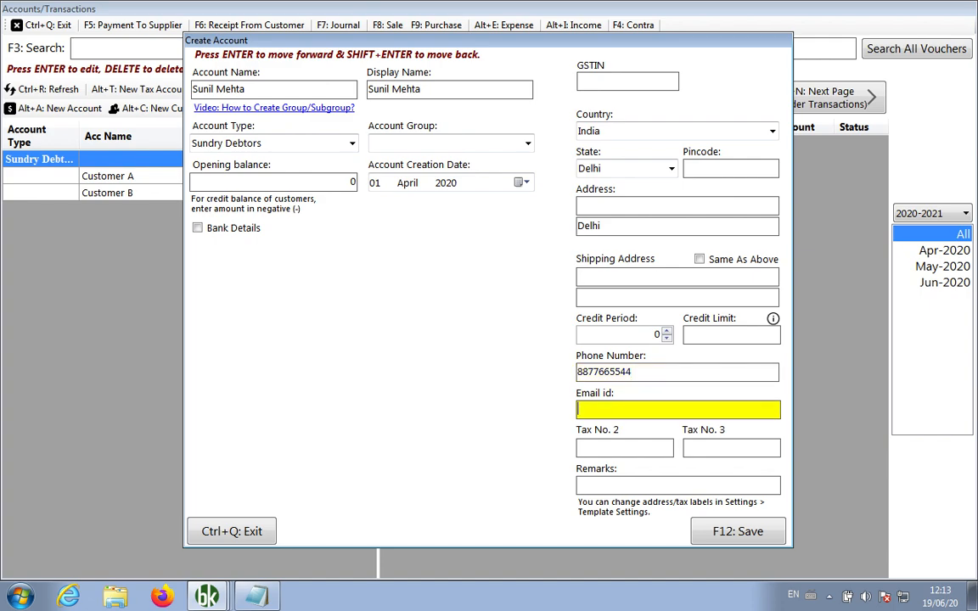
{"action": "key", "text": "Return"}
{"action": "key", "text": "Return"}
{"action": "key", "text": "Return"}
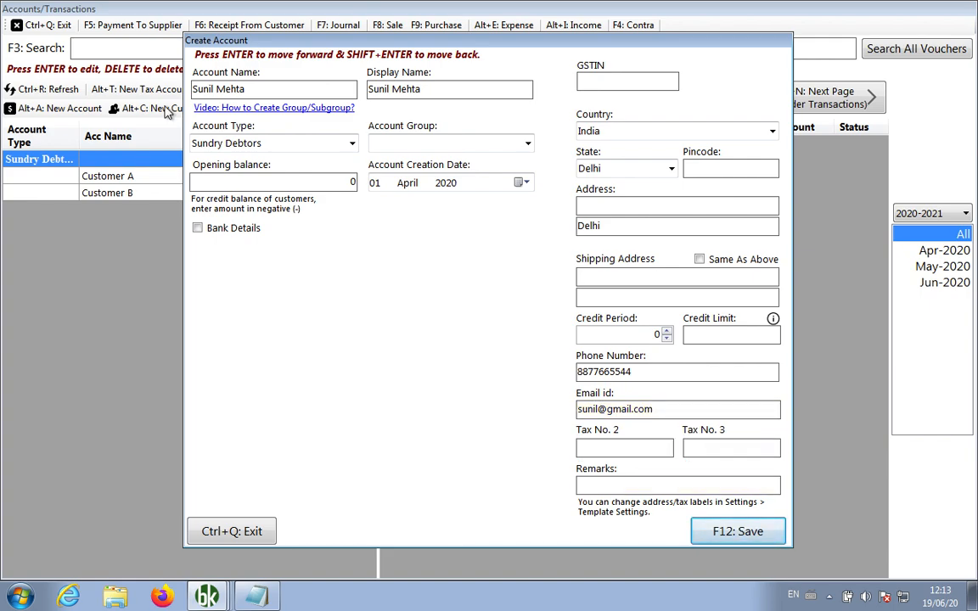
Enter the customer's street address, save the account, and open the Inventory Items list
{"action": "left_click", "coordinate": [611, 205]}
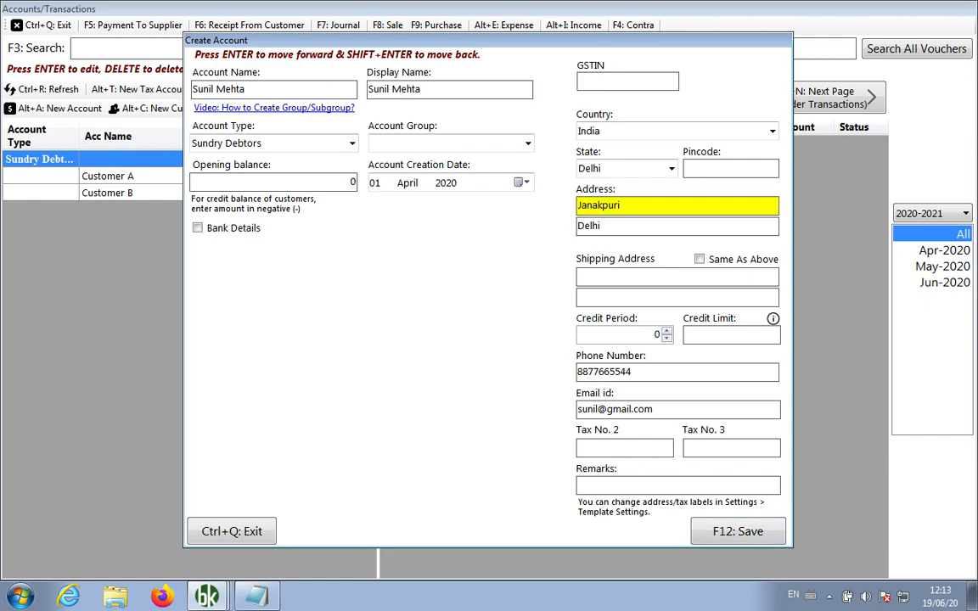
{"action": "key", "text": "End"}
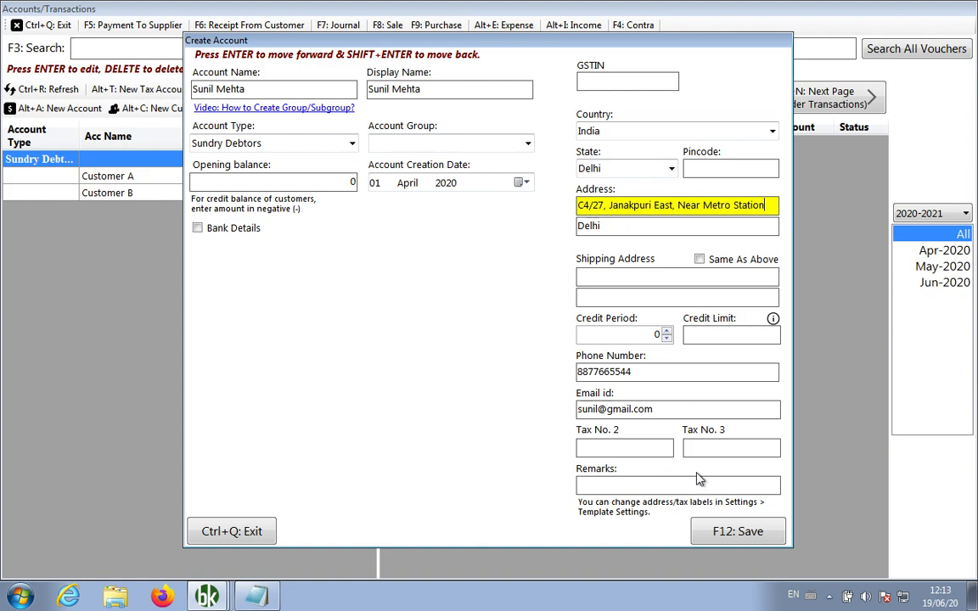
{"action": "left_click", "coordinate": [705, 532]}
{"action": "left_click", "coordinate": [525, 349]}
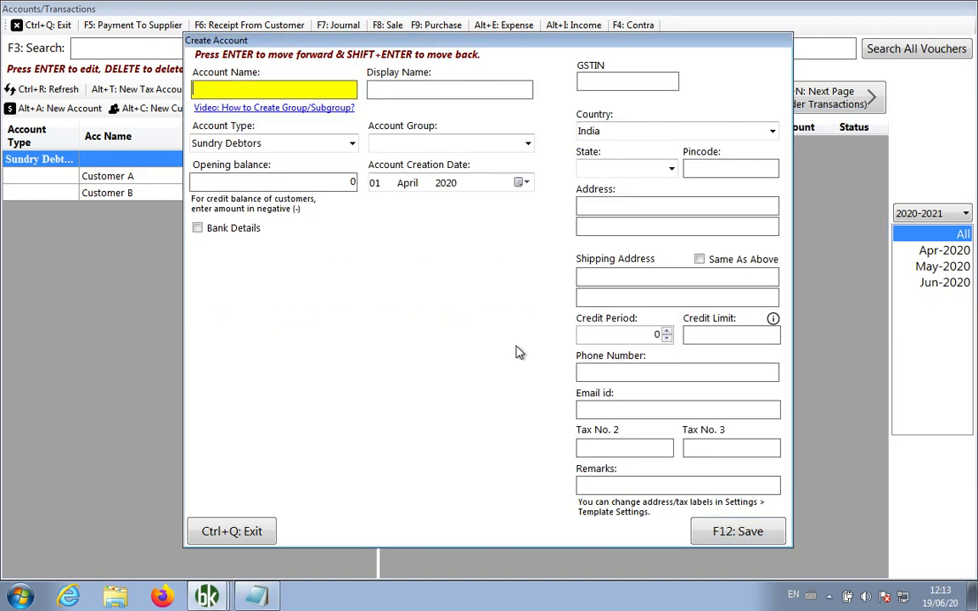
{"action": "key", "text": "ctrl+q"}
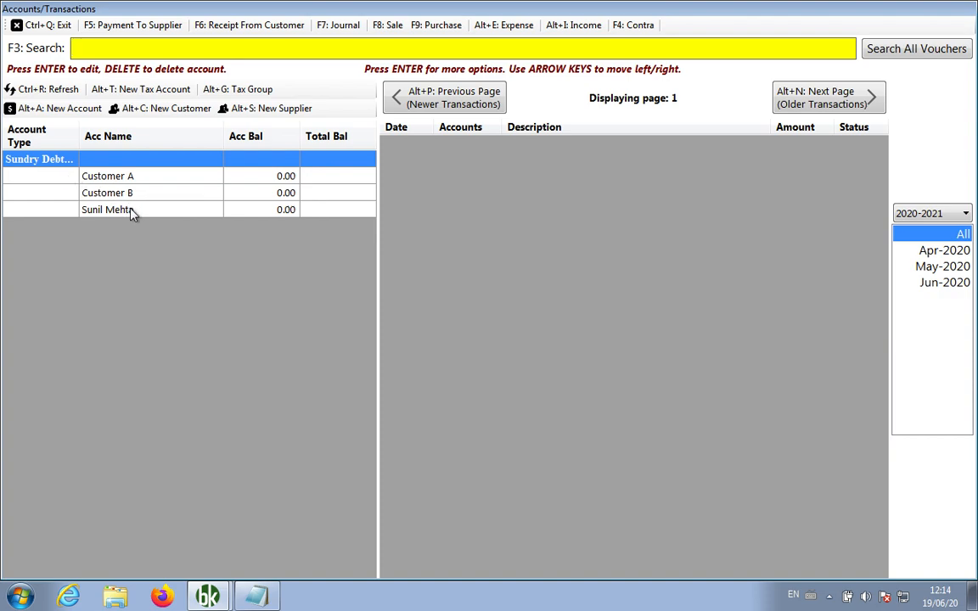
{"action": "left_click", "coordinate": [37, 26]}
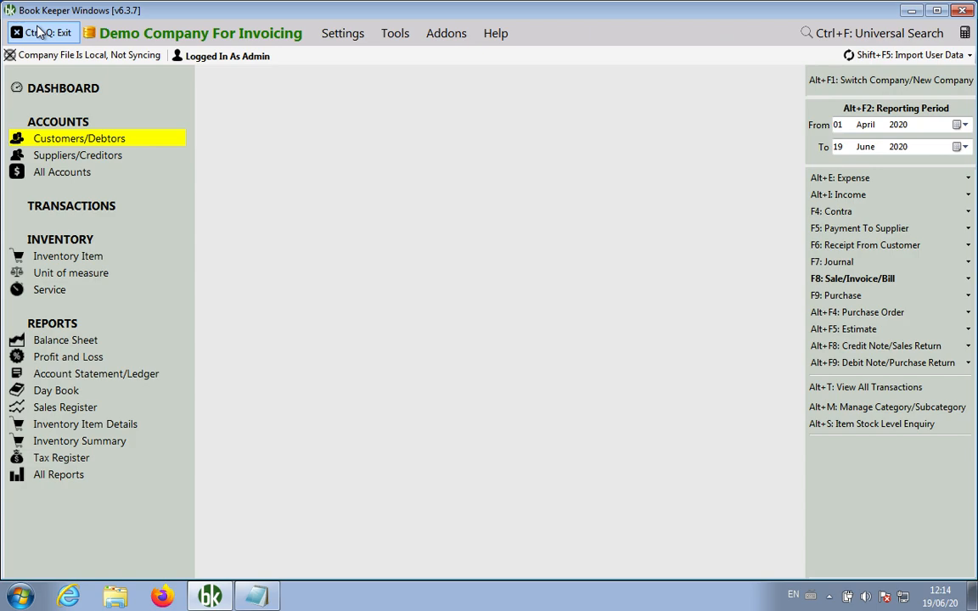
{"action": "left_click", "coordinate": [75, 255]}
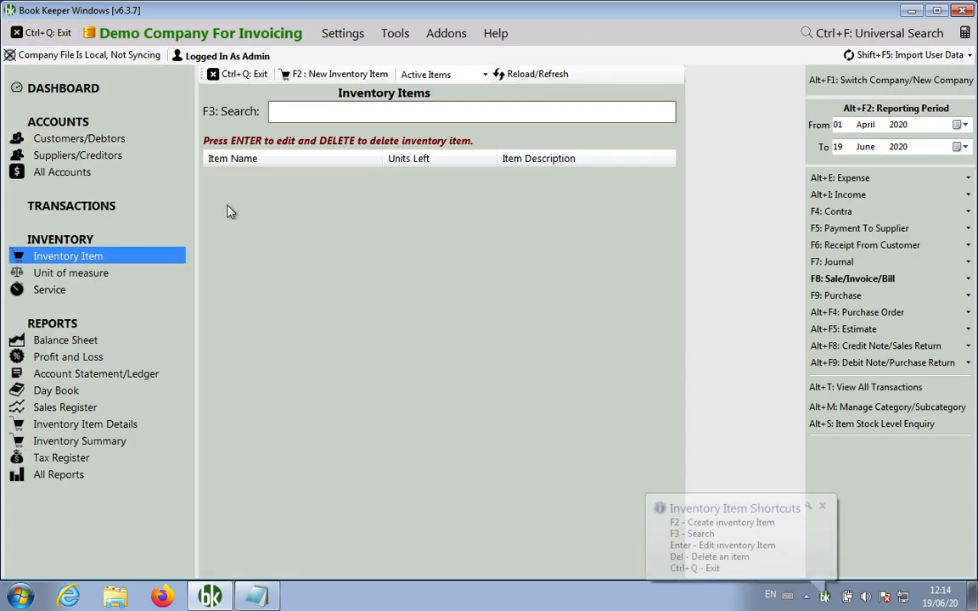
Create inventory item 'Samsung TV' described as '32" TV , Full HD, with free HDMI Cable, and Remote'
{"action": "left_click", "coordinate": [355, 75]}
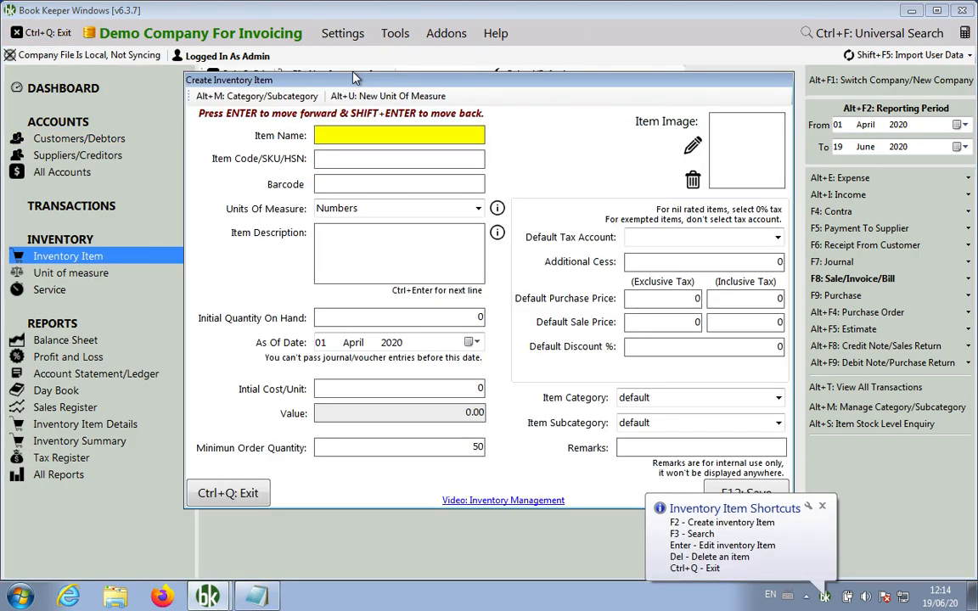
{"action": "type", "text": "Samsung TV"}
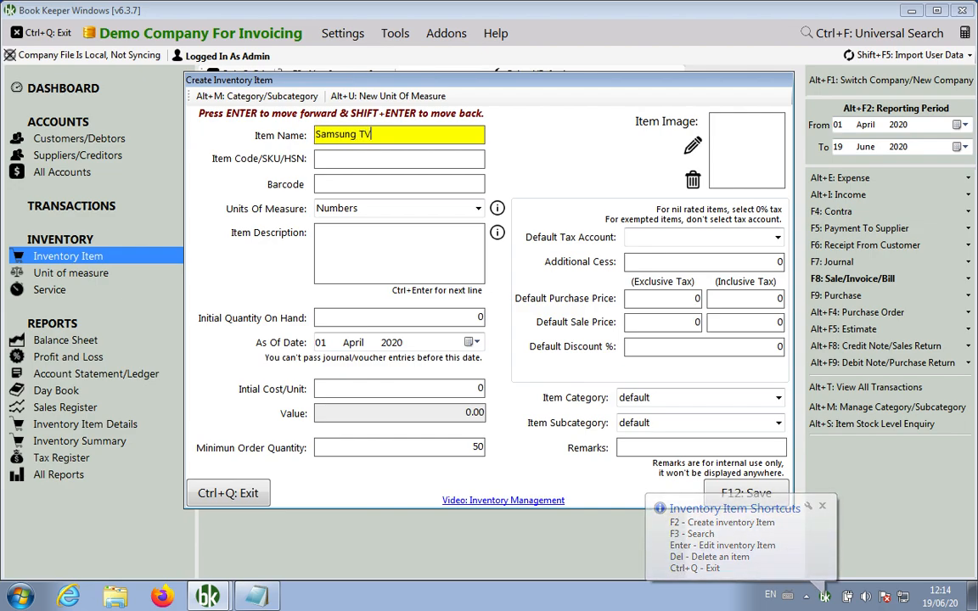
{"action": "key", "text": "Return"}
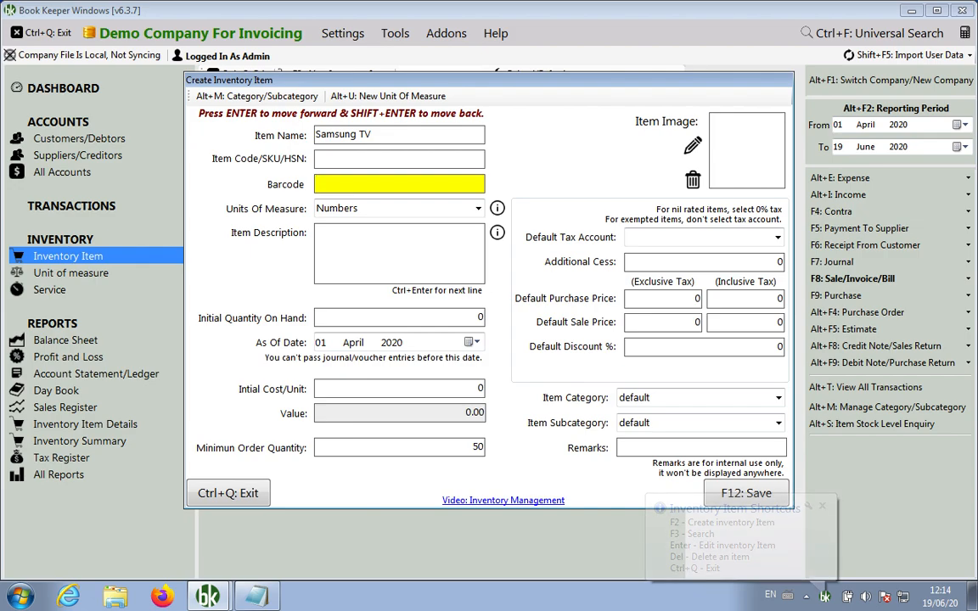
{"action": "key", "text": "Return"}
{"action": "type", "text": "32\" TV "}
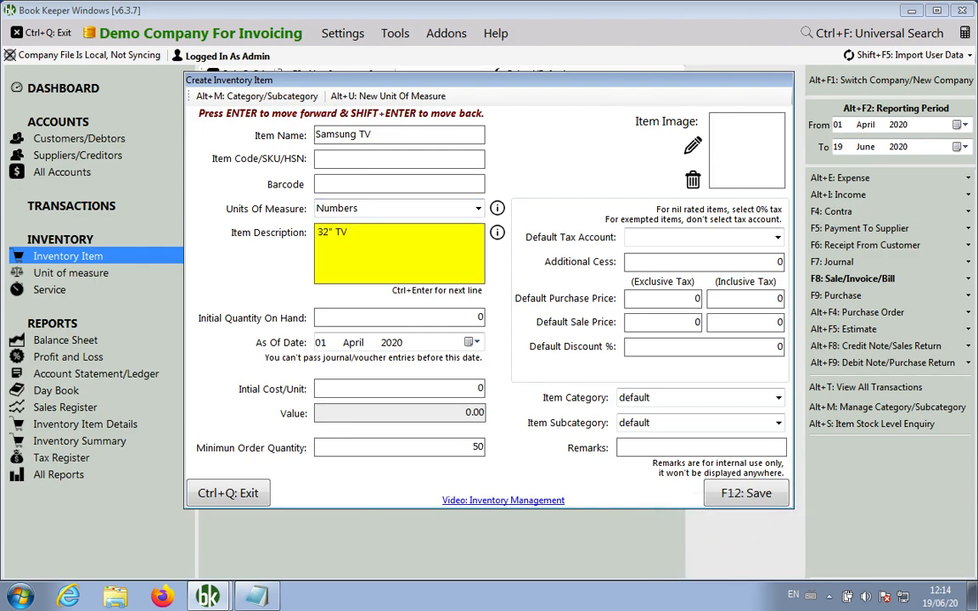
{"action": "type", "text": ", Full HD, with free HDMI Cable"}
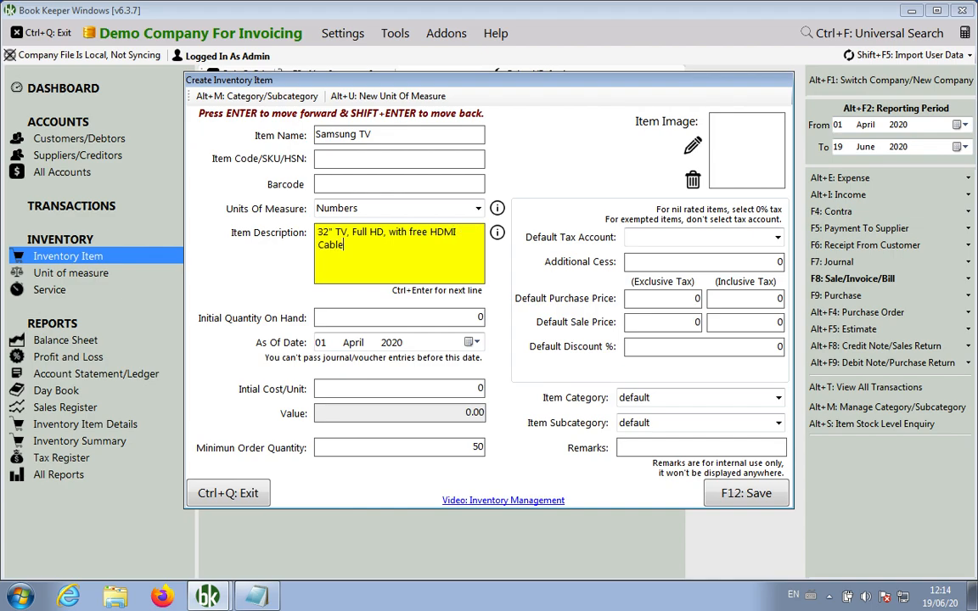
{"action": "type", "text": ", and Remote"}
Save the Samsung TV item, close the inventory screens, and open the Service list
{"action": "left_click", "coordinate": [729, 499]}
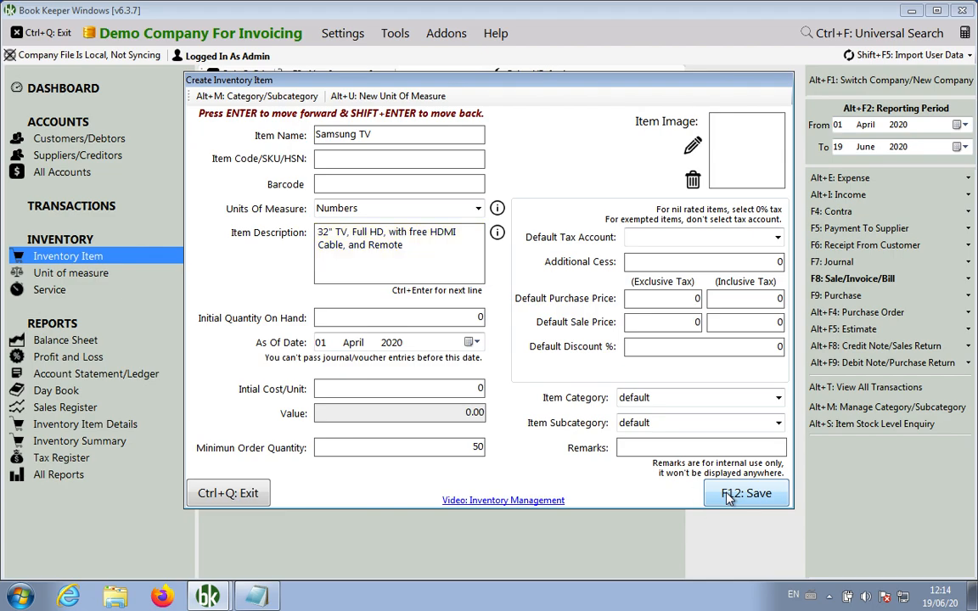
{"action": "left_click", "coordinate": [539, 349]}
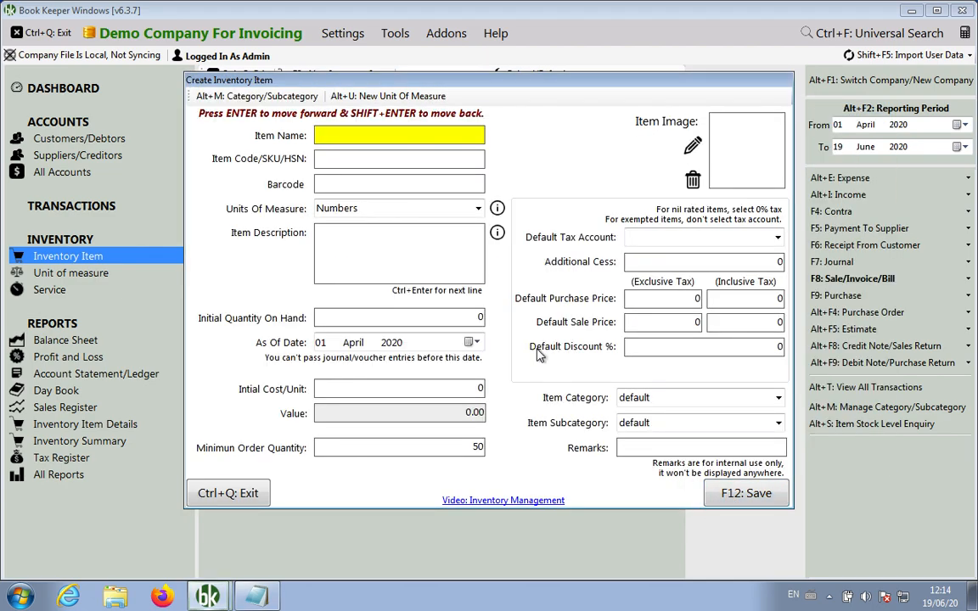
{"action": "key", "text": "ctrl+q"}
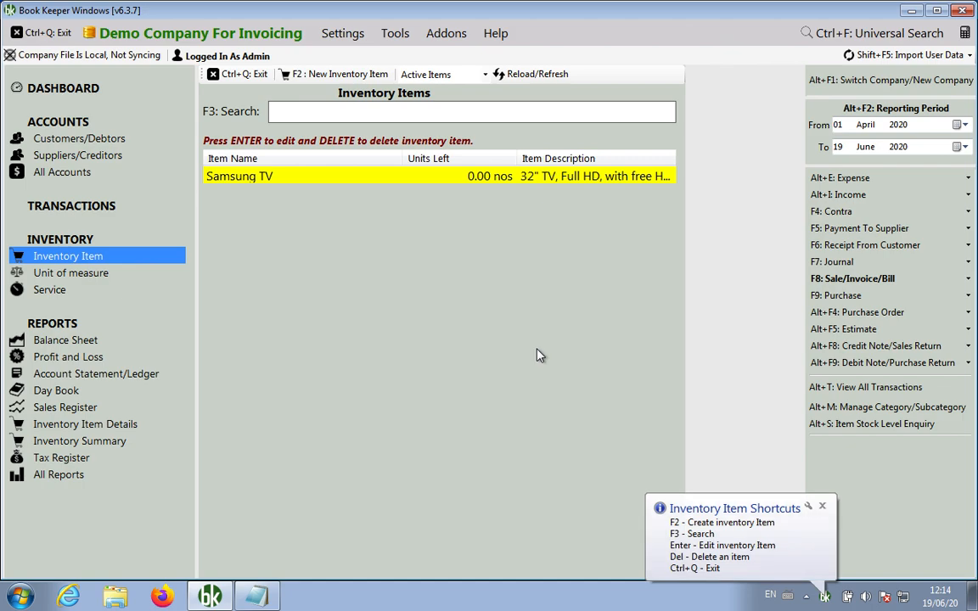
{"action": "key", "text": "ctrl+q"}
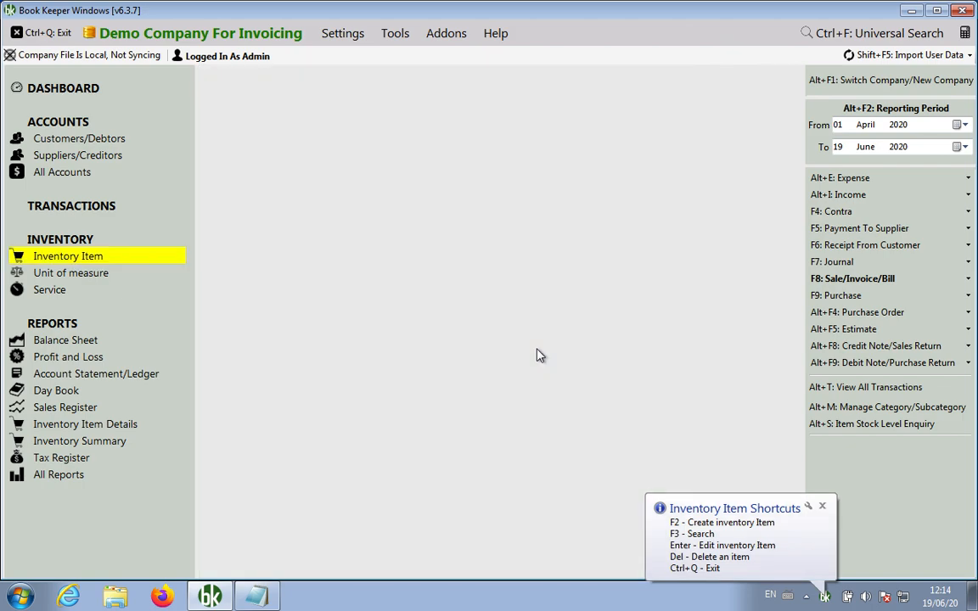
{"action": "left_click", "coordinate": [73, 289]}
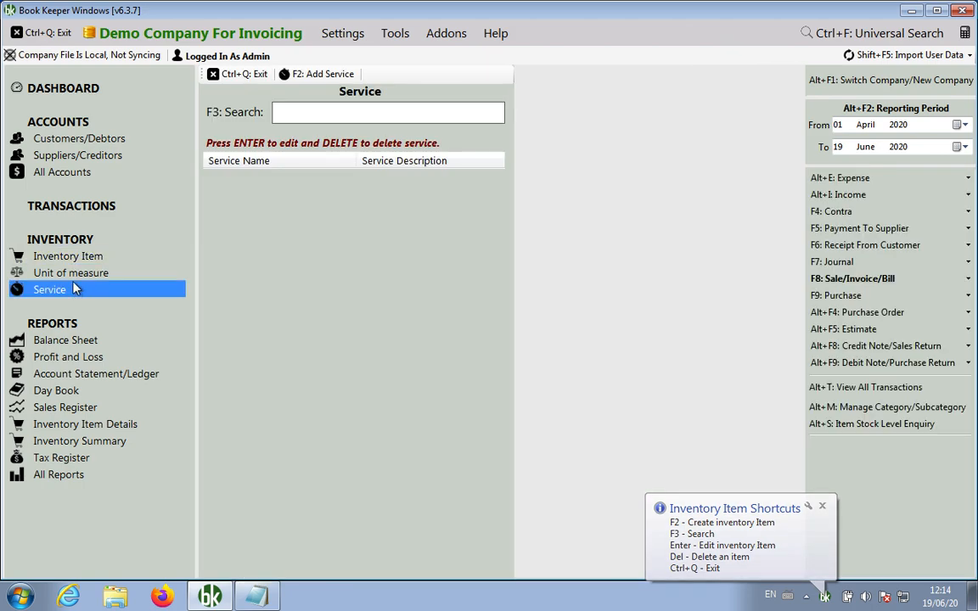
Add an 'Installation' service measured in Numbers, save it, and close the Service list
{"action": "left_click", "coordinate": [332, 75]}
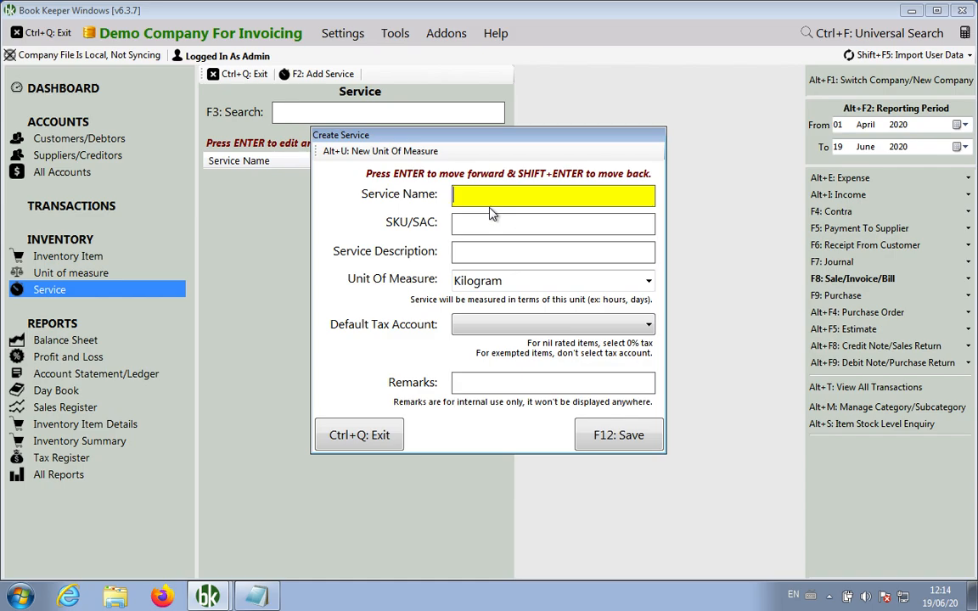
{"action": "type", "text": "Installation"}
{"action": "left_click", "coordinate": [649, 281]}
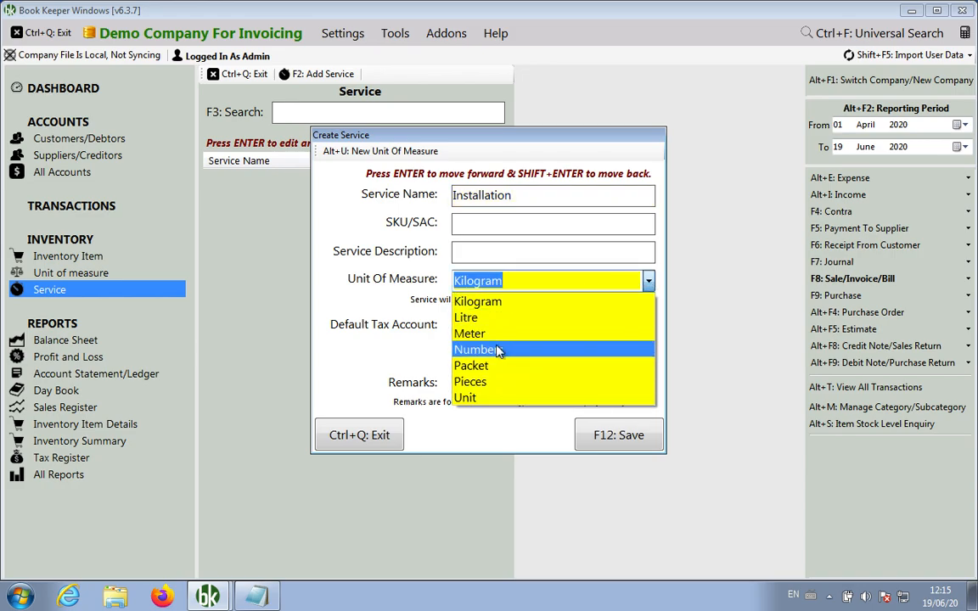
{"action": "left_click", "coordinate": [497, 349]}
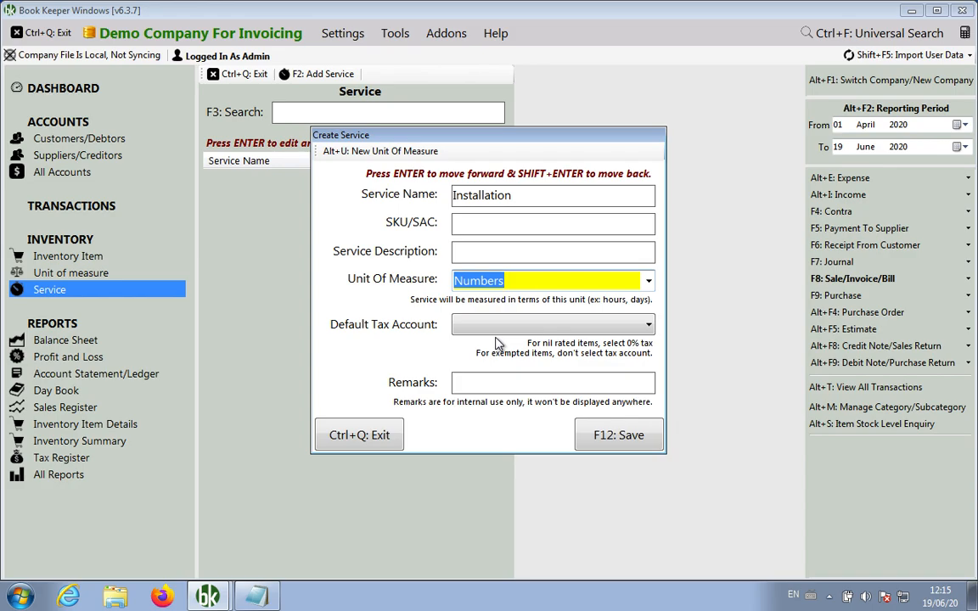
{"action": "left_click", "coordinate": [605, 444]}
{"action": "left_click", "coordinate": [534, 351]}
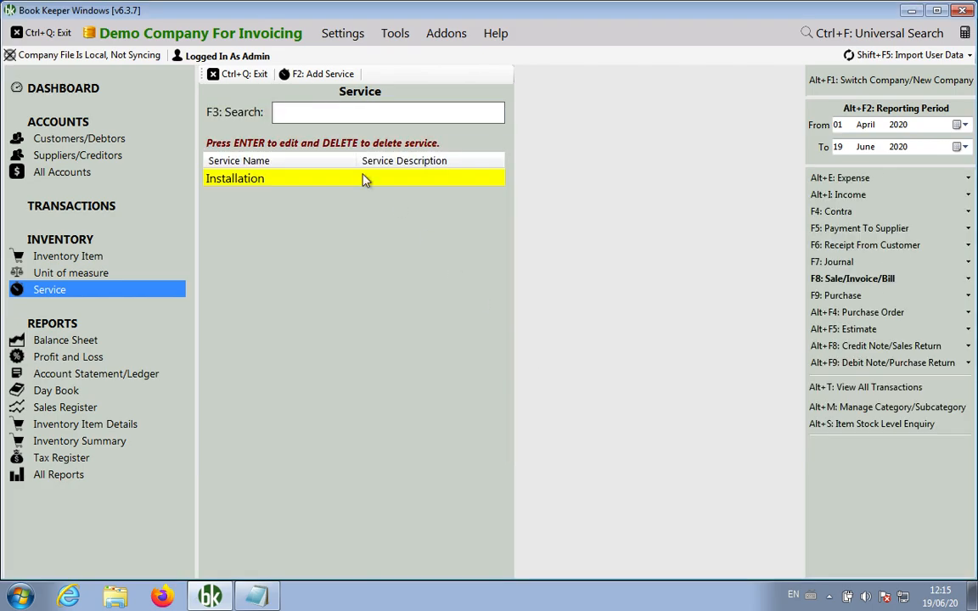
{"action": "left_click", "coordinate": [246, 75]}
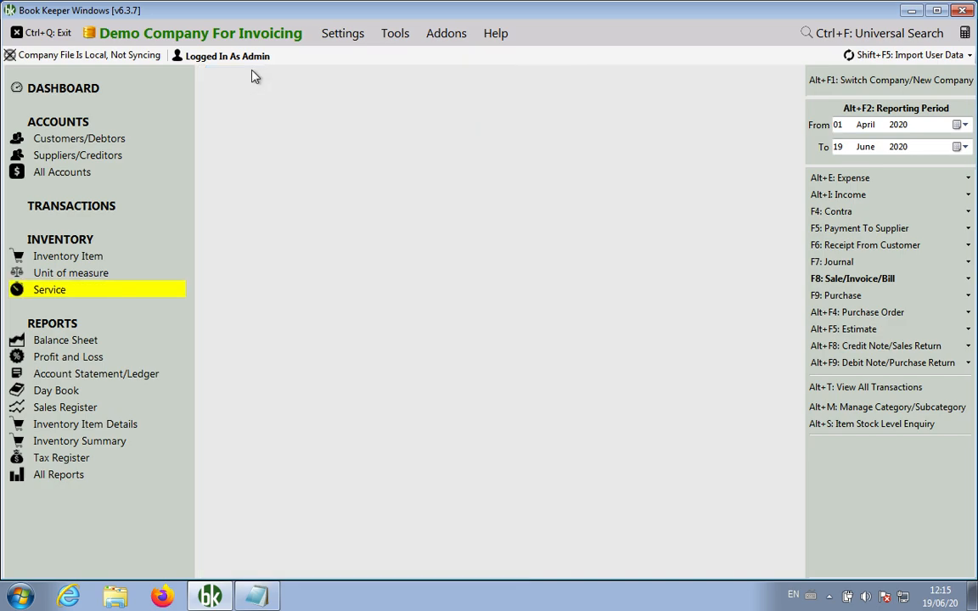
Check the accounts, inventory item and service lists, then bring up the Sale/Invoice/Bill Create/View choices
{"action": "left_click", "coordinate": [93, 139]}
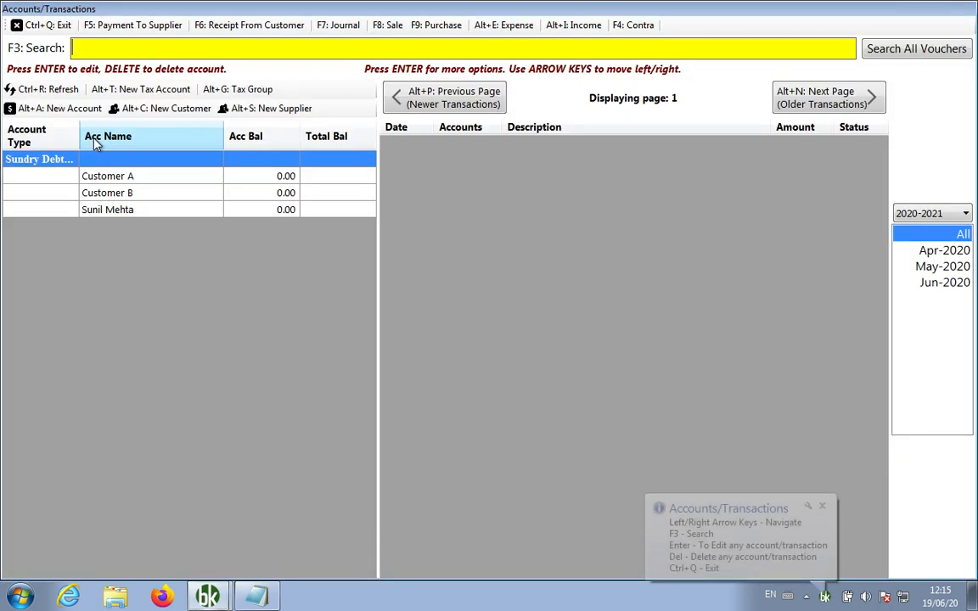
{"action": "left_click", "coordinate": [51, 24]}
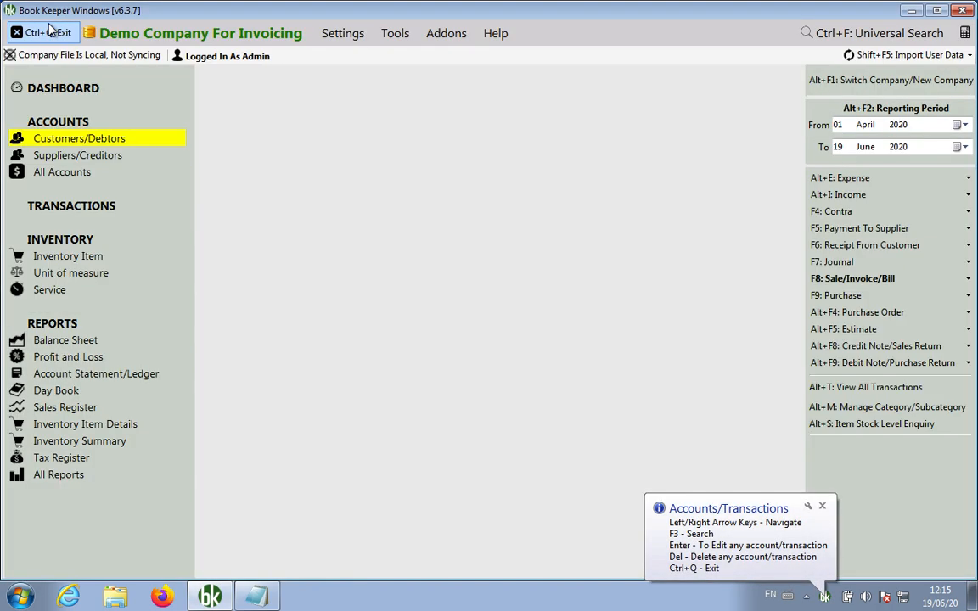
{"action": "left_click", "coordinate": [87, 258]}
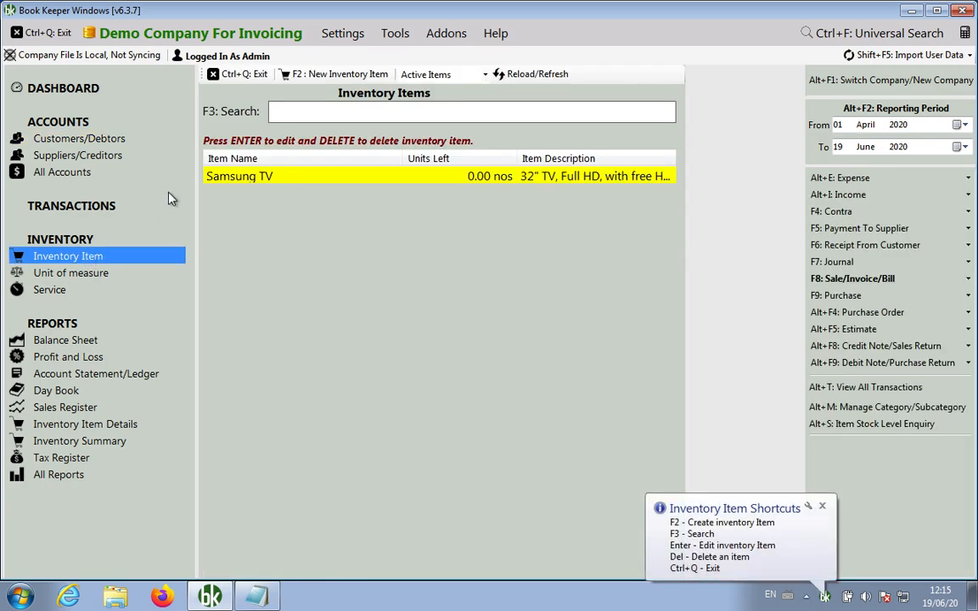
{"action": "left_click", "coordinate": [222, 74]}
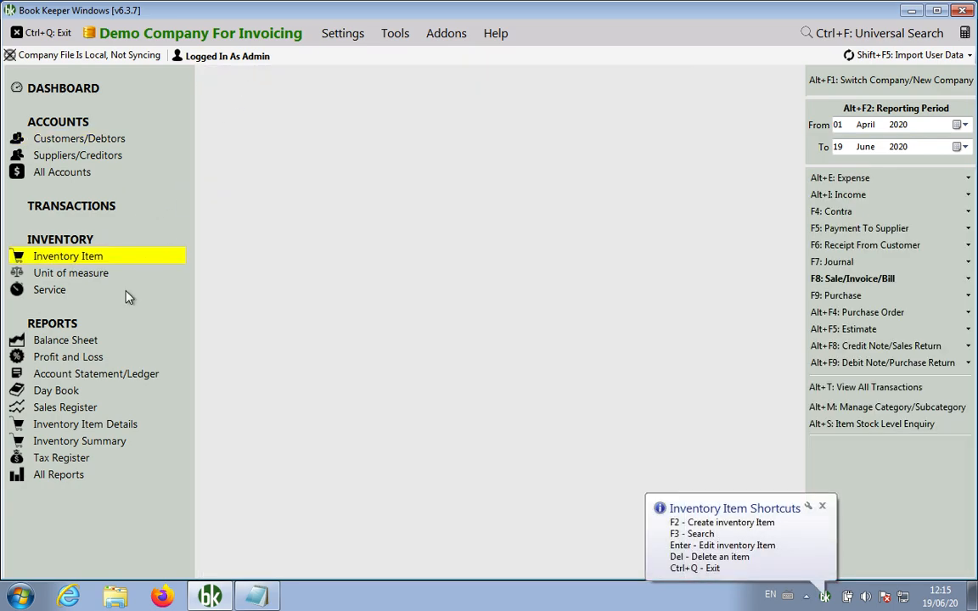
{"action": "left_click", "coordinate": [69, 291]}
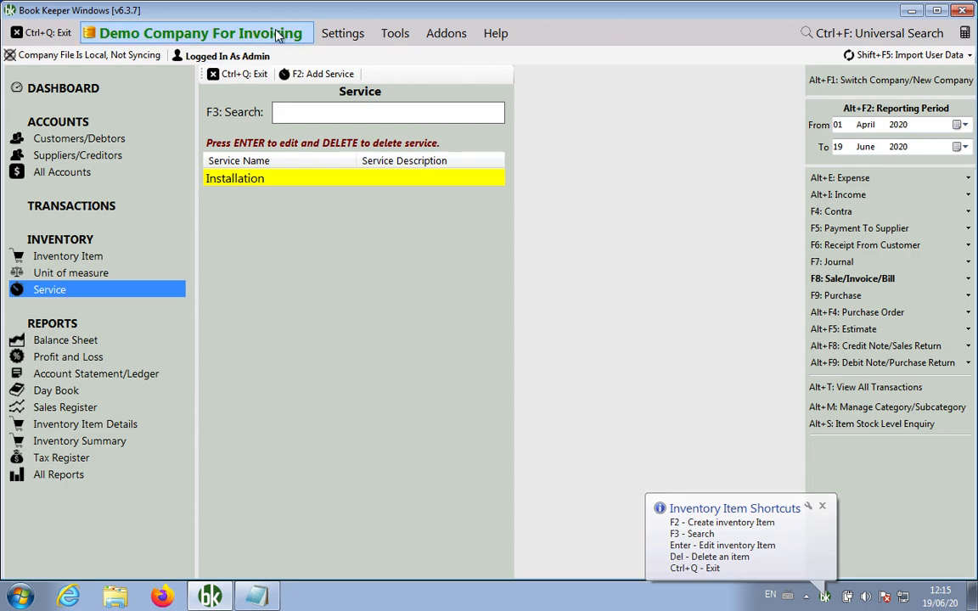
{"action": "left_click", "coordinate": [249, 74]}
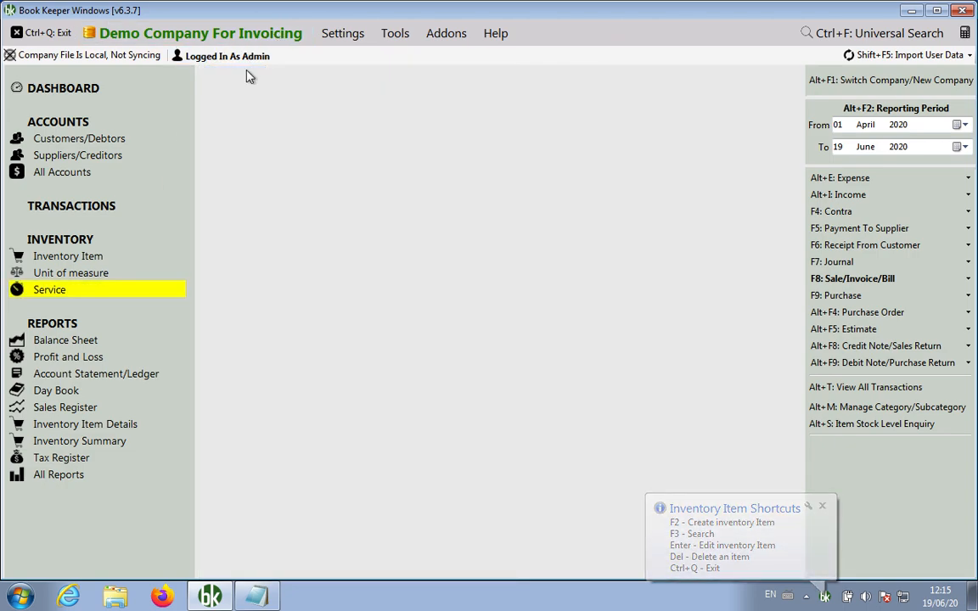
{"action": "left_click", "coordinate": [847, 287]}
{"action": "left_click", "coordinate": [827, 287]}
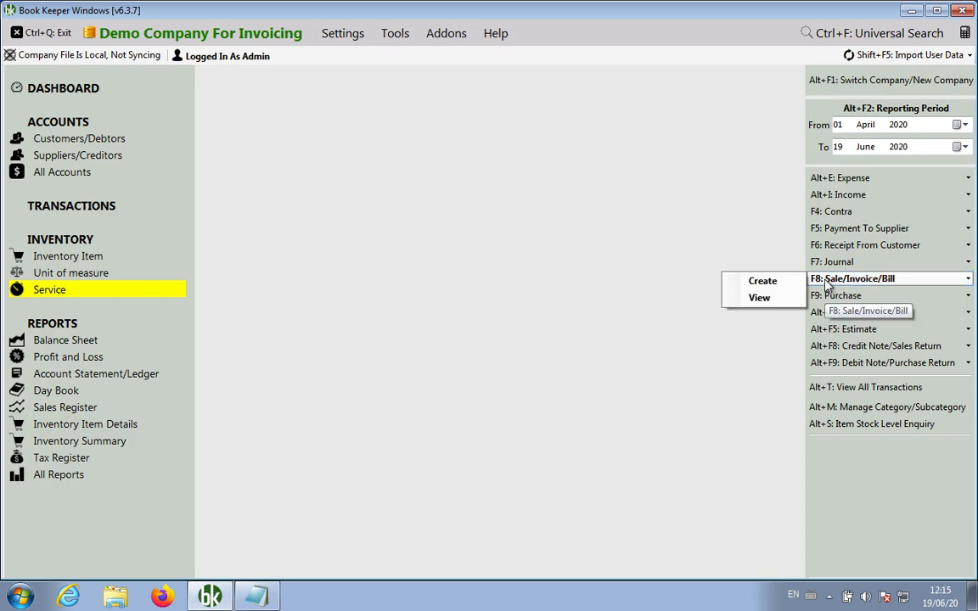
Create a new sales invoice for the chosen customer account, keeping the buyer details and Sales account
{"action": "left_click", "coordinate": [786, 282]}
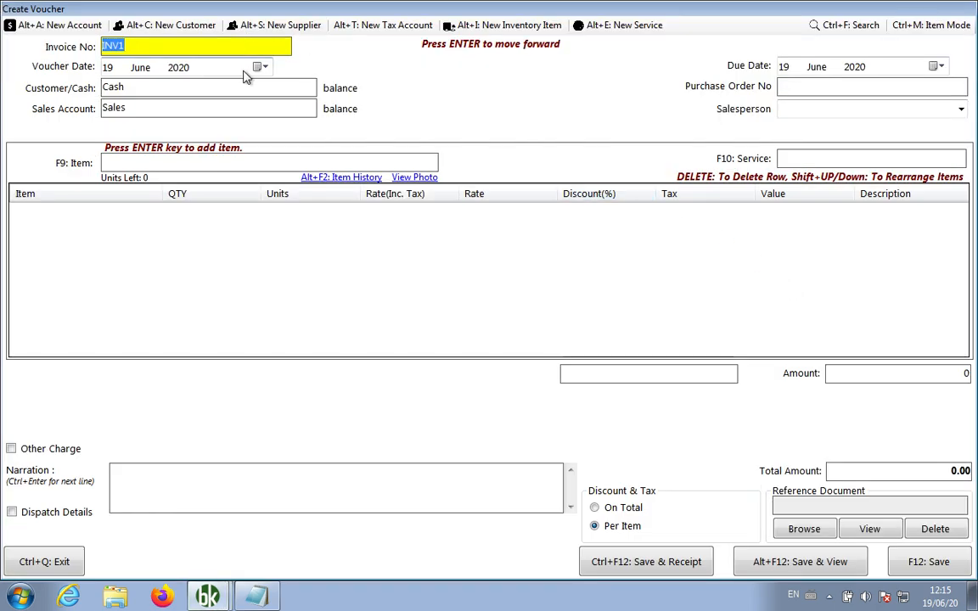
{"action": "left_click", "coordinate": [213, 88]}
{"action": "type", "text": "Ca"}
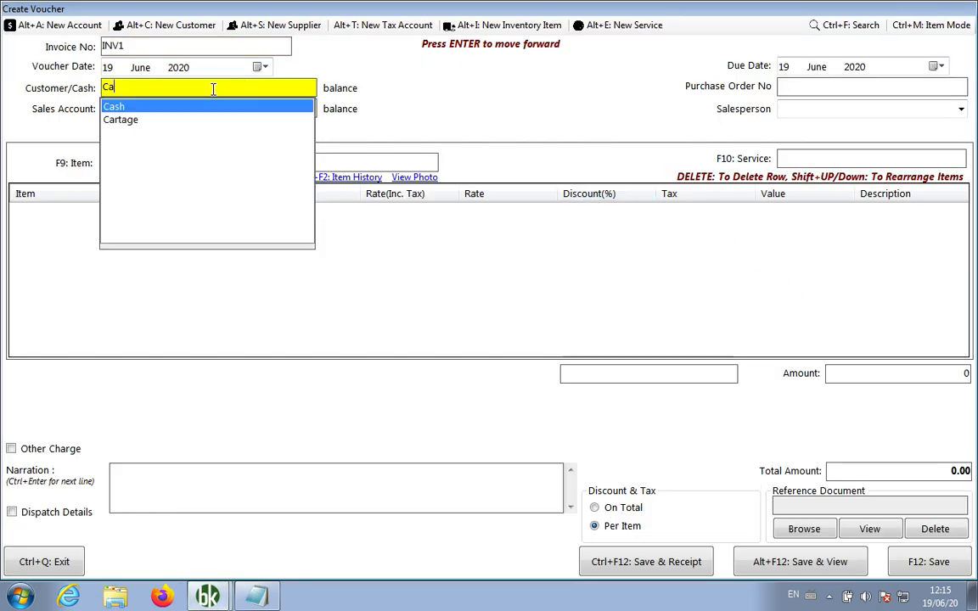
{"action": "key", "text": "BackSpace"}
{"action": "key", "text": "BackSpace"}
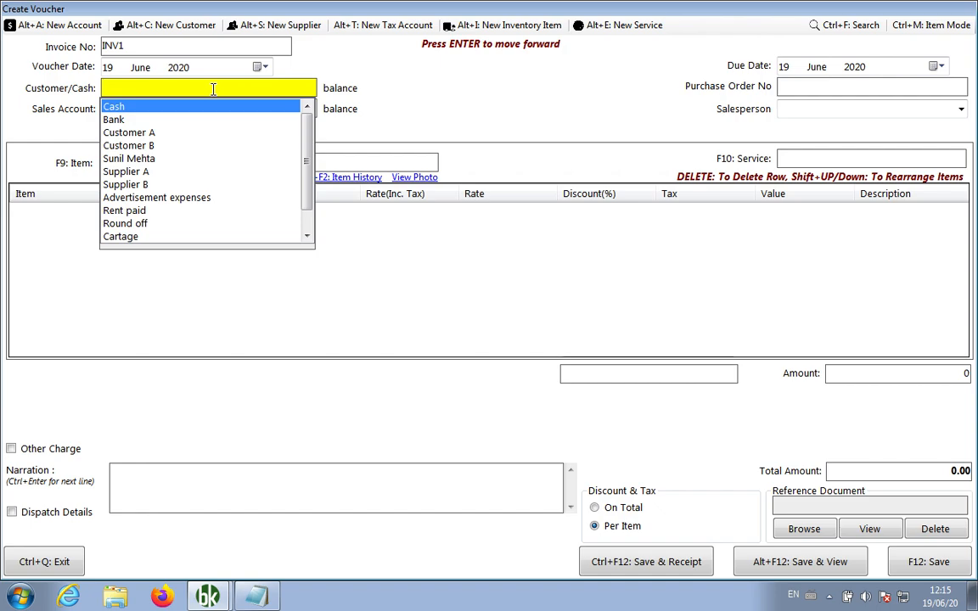
{"action": "type", "text": "Suni"}
{"action": "key", "text": "Return"}
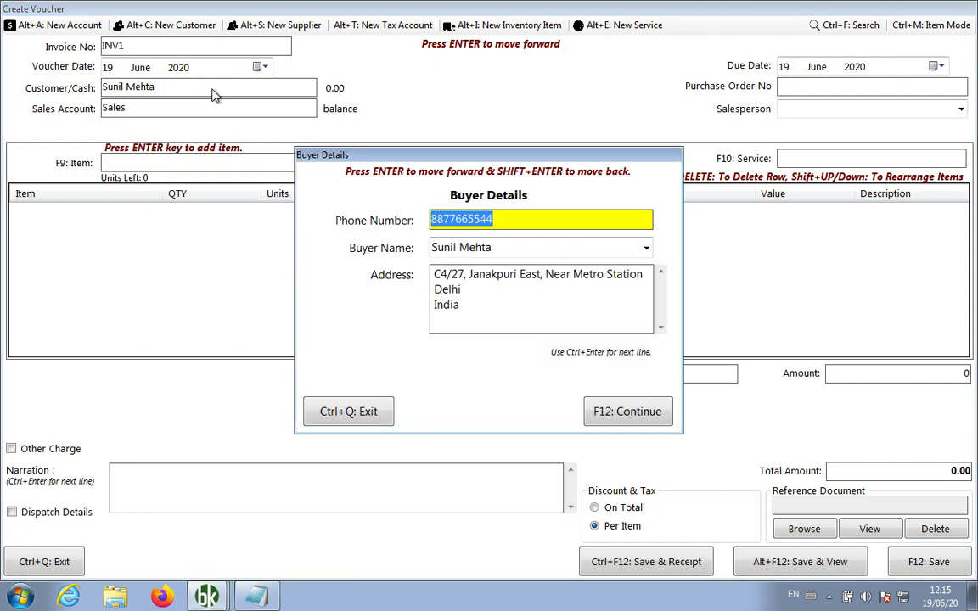
{"action": "key", "text": "Return"}
{"action": "key", "text": "Return"}
{"action": "key", "text": "Return"}
{"action": "key", "text": "Return"}
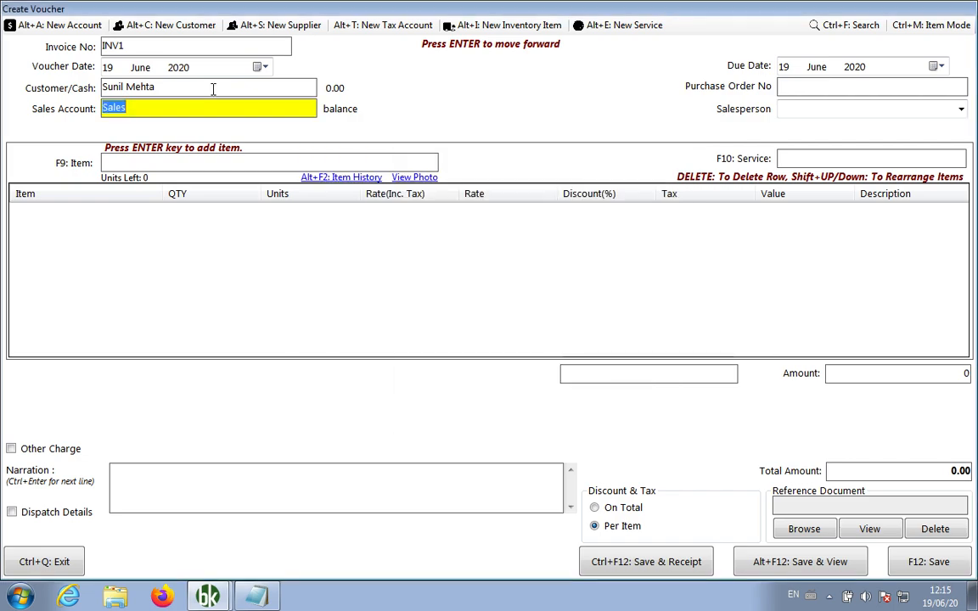
{"action": "key", "text": "Return"}
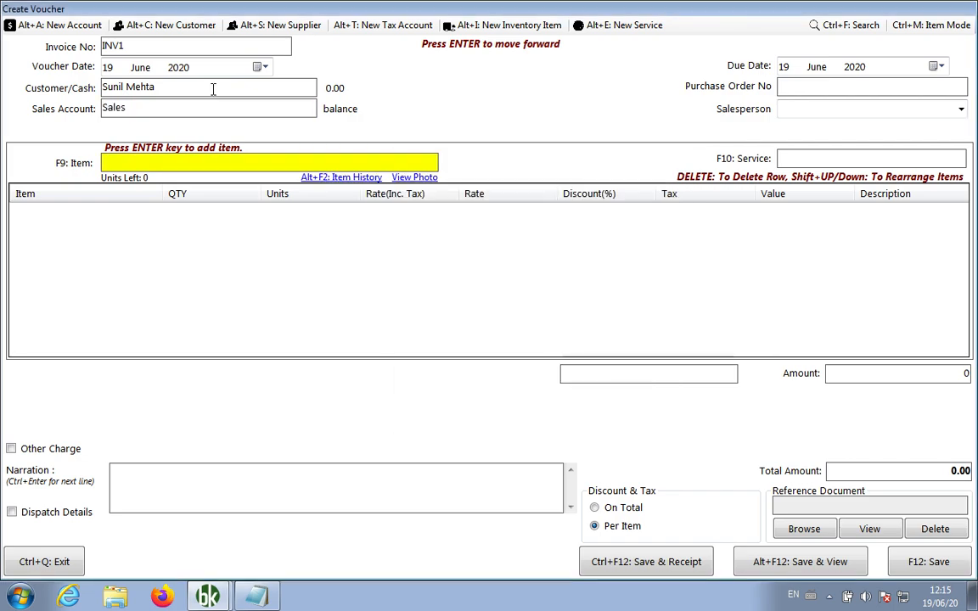
Add a Samsung TV line with quantity 1 and rate 25000, ignoring the insufficient inventory warning
{"action": "type", "text": "s"}
{"action": "key", "text": "Return"}
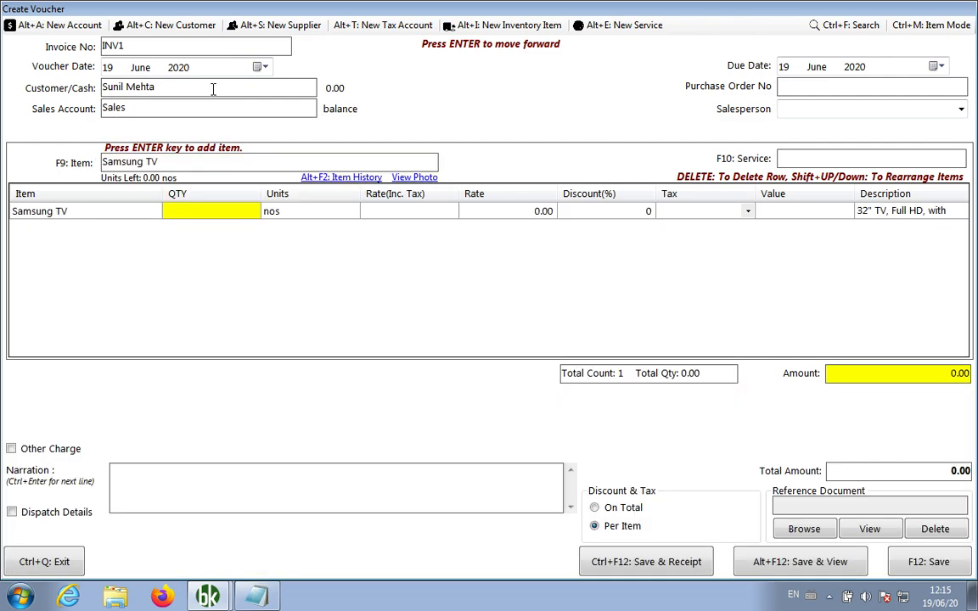
{"action": "type", "text": "1"}
{"action": "key", "text": "Return"}
{"action": "key", "text": "Return"}
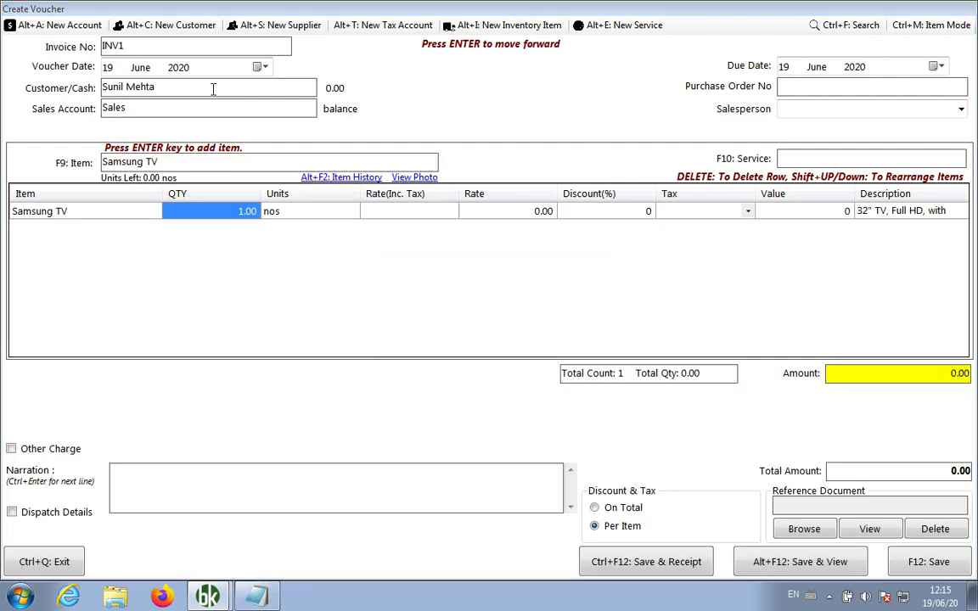
{"action": "key", "text": "Return"}
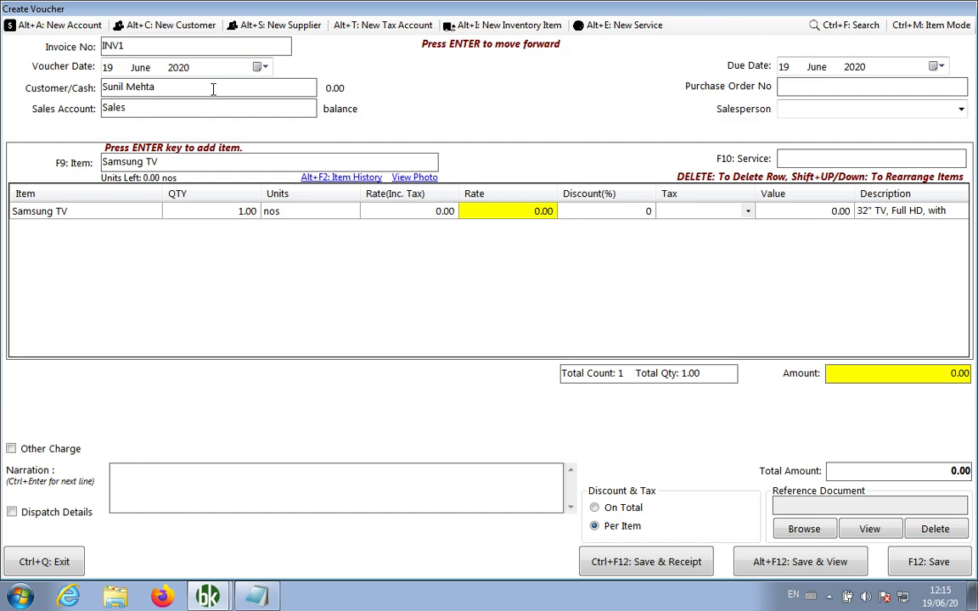
{"action": "type", "text": "25000"}
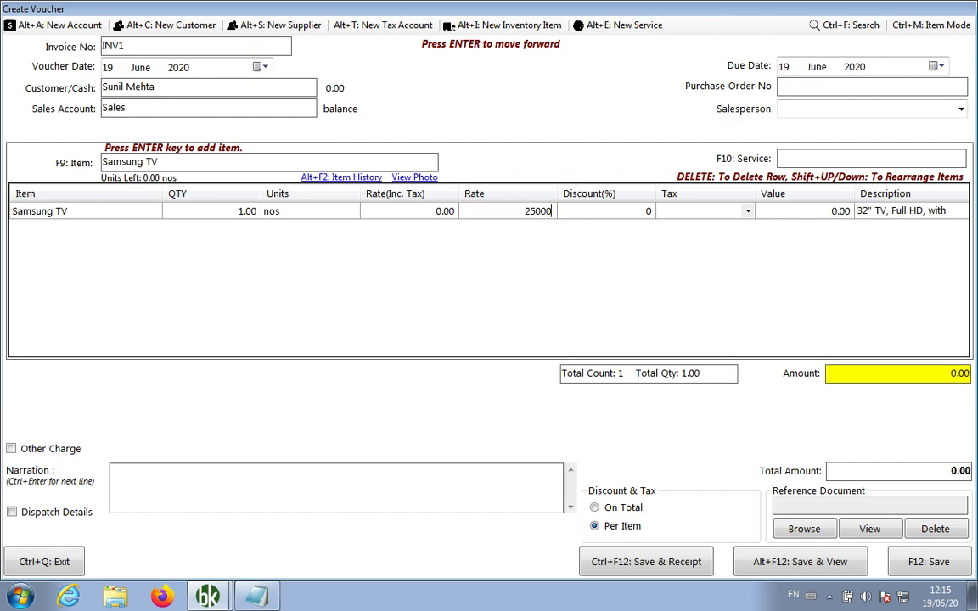
{"action": "key", "text": "Return"}
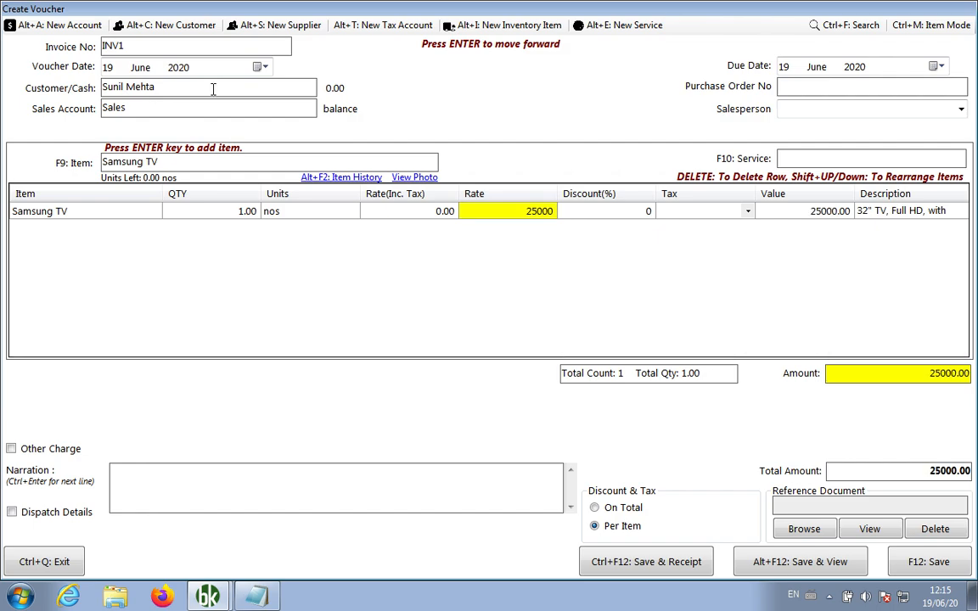
{"action": "key", "text": "Return"}
{"action": "key", "text": "Return"}
{"action": "key", "text": "Return"}
{"action": "key", "text": "Return"}
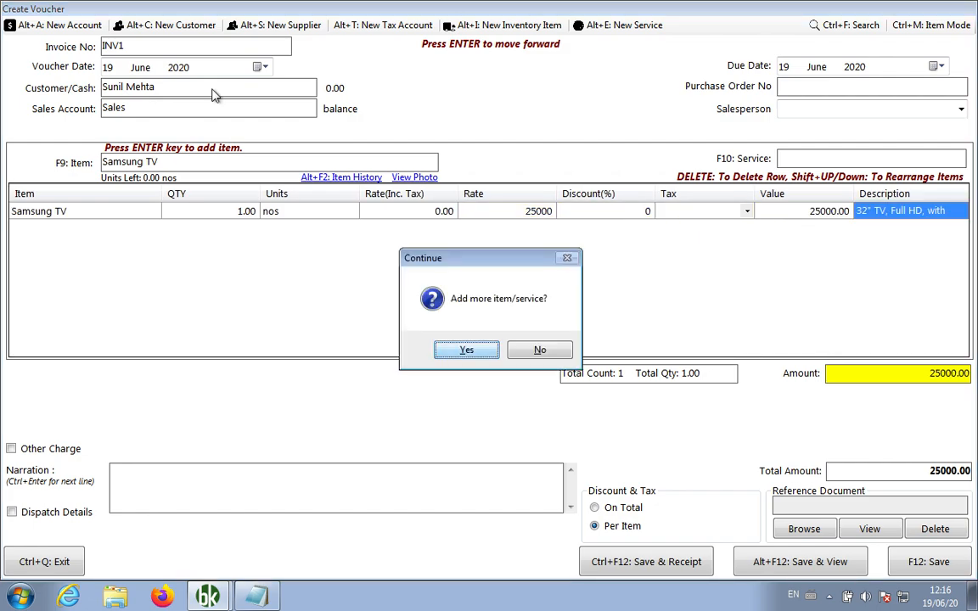
Add an Installation service line at quantity 1 and rate 500, then save and view the invoice
{"action": "key", "text": "Return"}
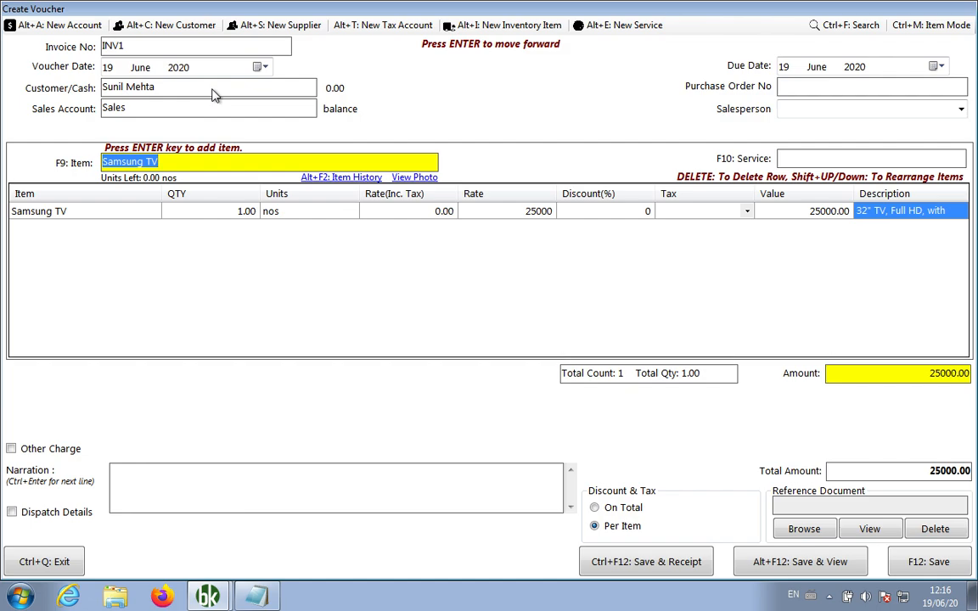
{"action": "key", "text": "F10"}
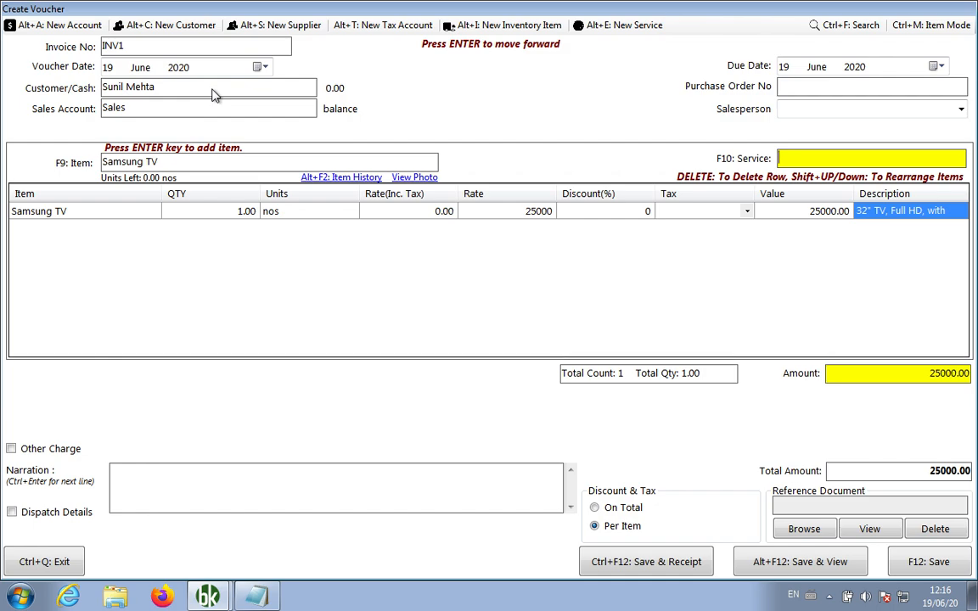
{"action": "type", "text": "inst"}
{"action": "key", "text": "Return"}
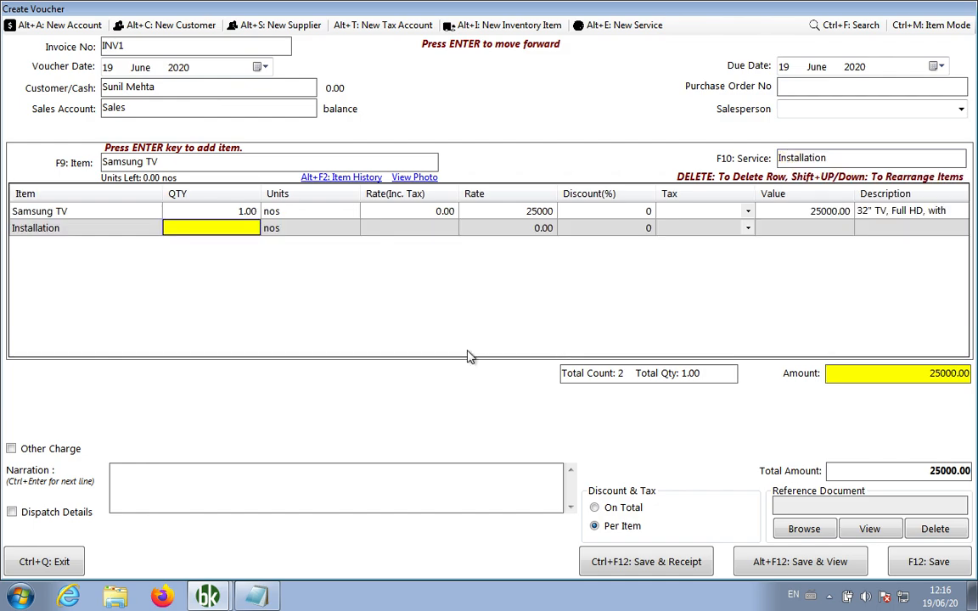
{"action": "type", "text": "1"}
{"action": "key", "text": "Return"}
{"action": "key", "text": "Return"}
{"action": "key", "text": "Return"}
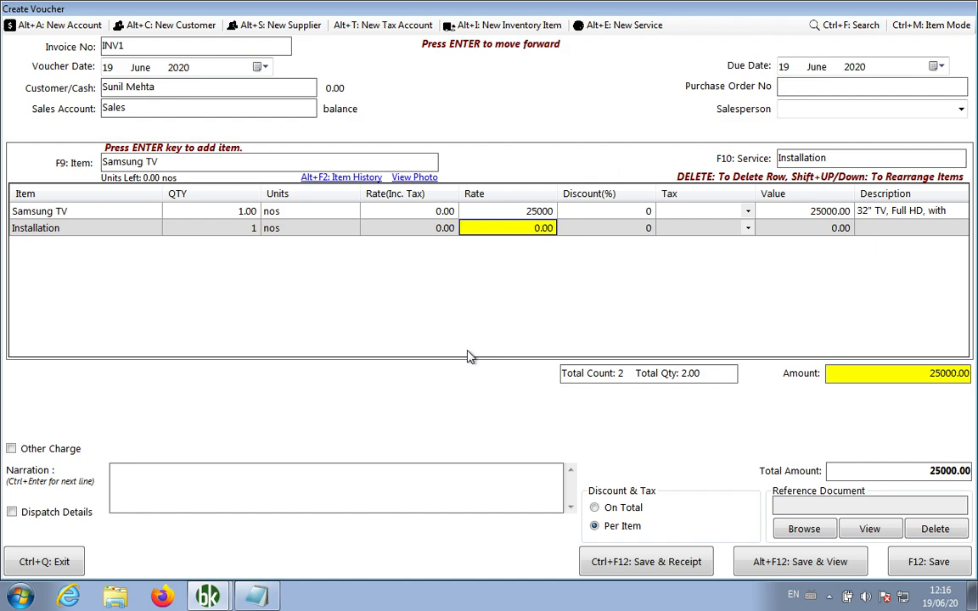
{"action": "type", "text": "500"}
{"action": "key", "text": "Return"}
{"action": "left_click", "coordinate": [790, 566]}
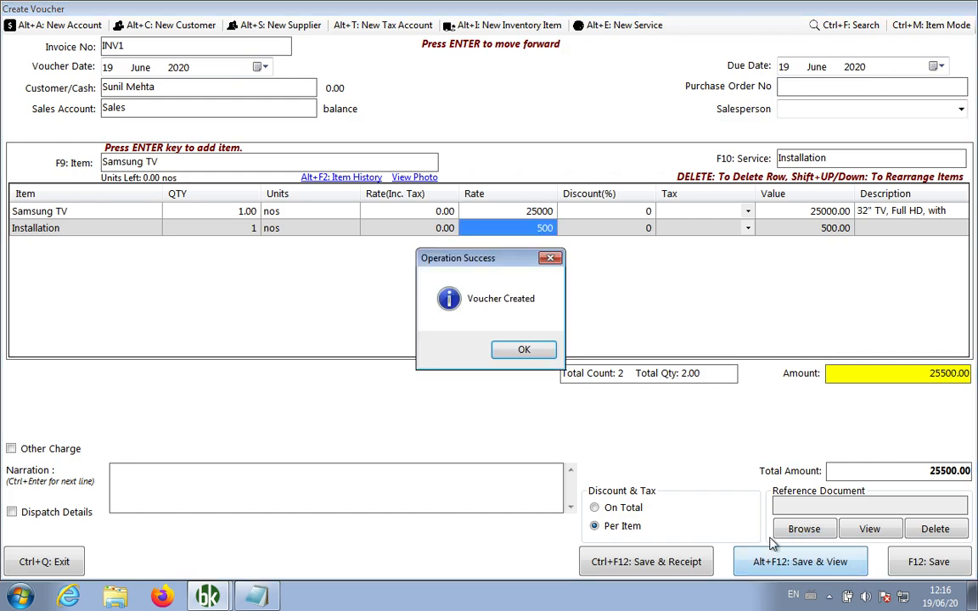
{"action": "left_click", "coordinate": [512, 348]}
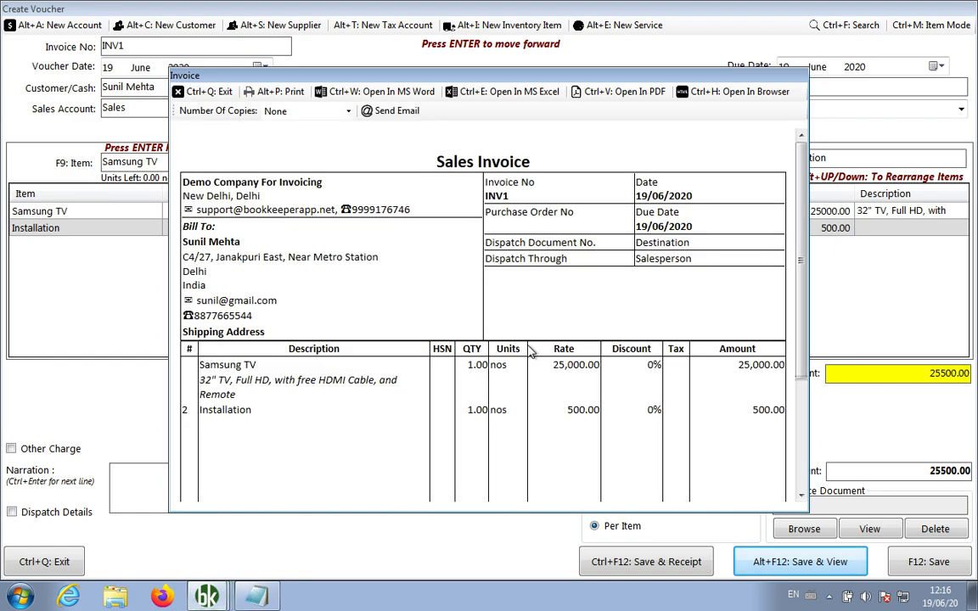
Review the INV1 preview's Bill To details, Samsung TV and Installation lines, and 25,500.00 total
{"action": "scroll", "coordinate": [531, 353], "scroll_direction": "down", "scroll_amount": 1}
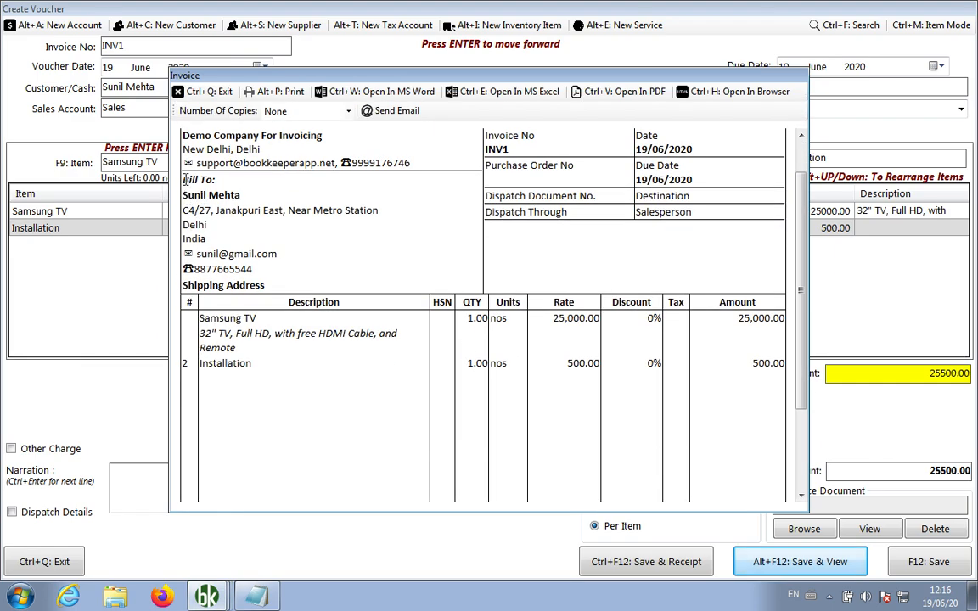
{"action": "mouse_move", "coordinate": [187, 181]}
{"action": "left_mouse_down"}
{"action": "mouse_move", "coordinate": [250, 227]}
{"action": "mouse_move", "coordinate": [276, 273]}
{"action": "mouse_move", "coordinate": [255, 270]}
{"action": "mouse_move", "coordinate": [186, 211]}
{"action": "mouse_move", "coordinate": [183, 195]}
{"action": "left_mouse_up"}
{"action": "left_click", "coordinate": [301, 260]}
{"action": "scroll", "coordinate": [299, 263], "scroll_direction": "down", "scroll_amount": 1}
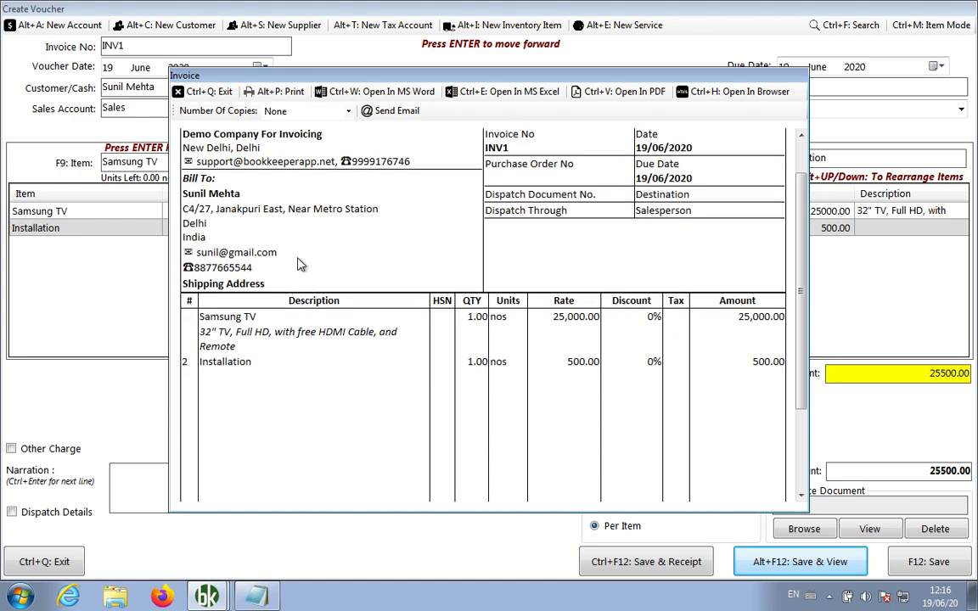
{"action": "left_click_drag", "start_coordinate": [200, 316], "coordinate": [251, 361]}
{"action": "left_click", "coordinate": [560, 388]}
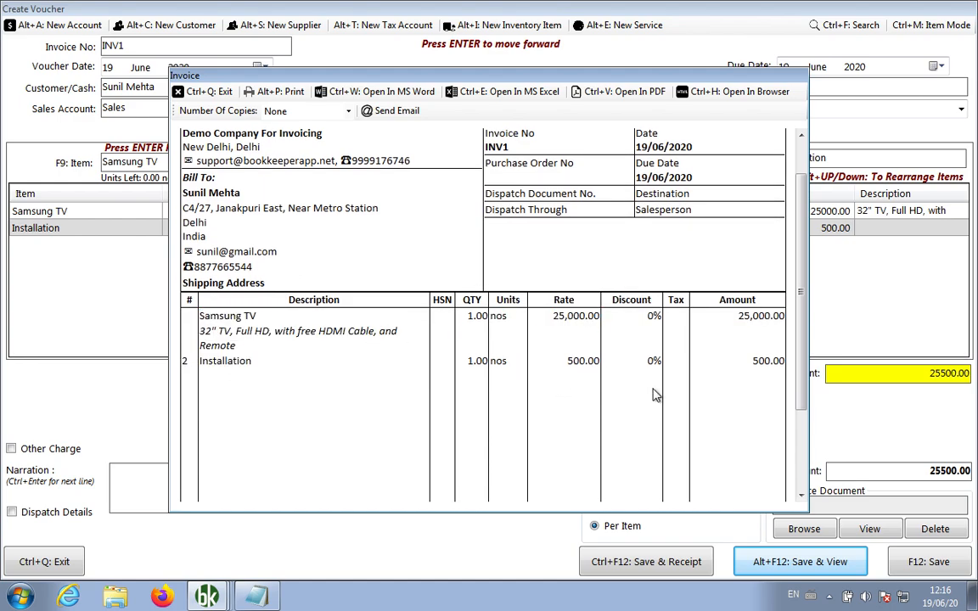
{"action": "scroll", "coordinate": [592, 355], "scroll_direction": "down", "scroll_amount": 1}
{"action": "scroll", "coordinate": [518, 400], "scroll_direction": "down", "scroll_amount": 3}
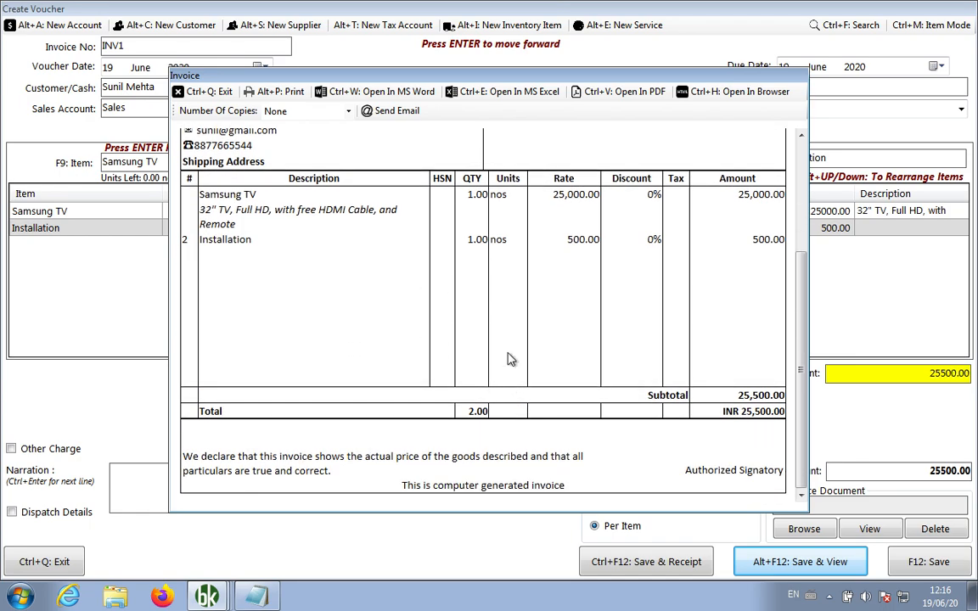
{"action": "scroll", "coordinate": [447, 294], "scroll_direction": "up", "scroll_amount": 5}
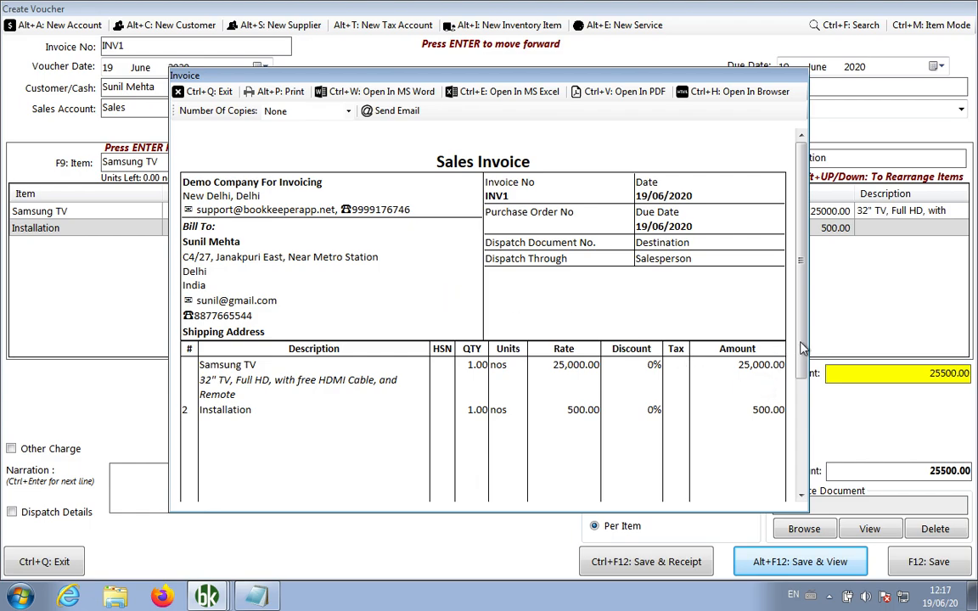
{"action": "left_click", "coordinate": [799, 420]}
{"action": "left_click_drag", "start_coordinate": [798, 421], "coordinate": [802, 459]}
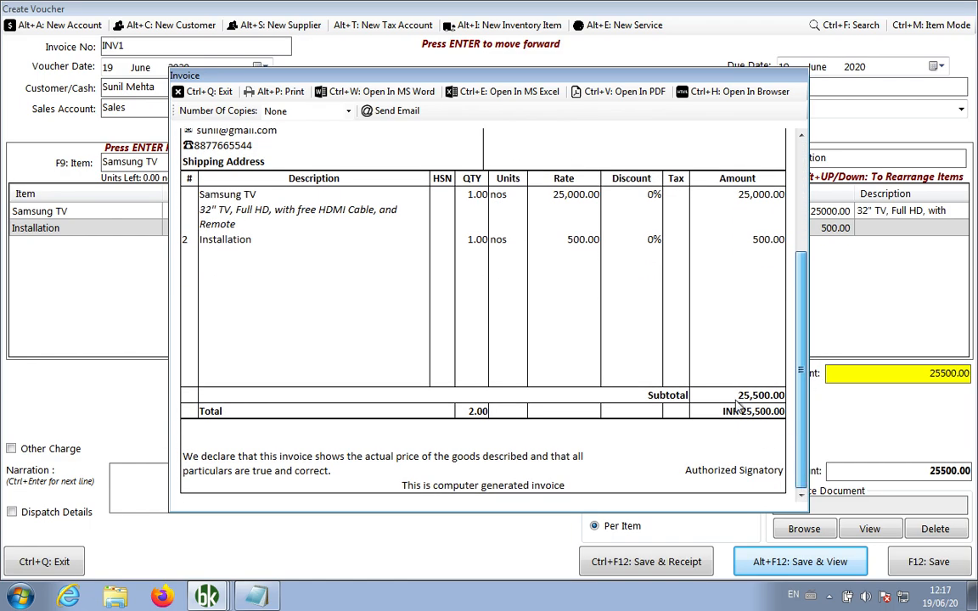
Close the invoice preview and choose the Template1-Box layout in Template Settings
{"action": "left_click", "coordinate": [212, 92]}
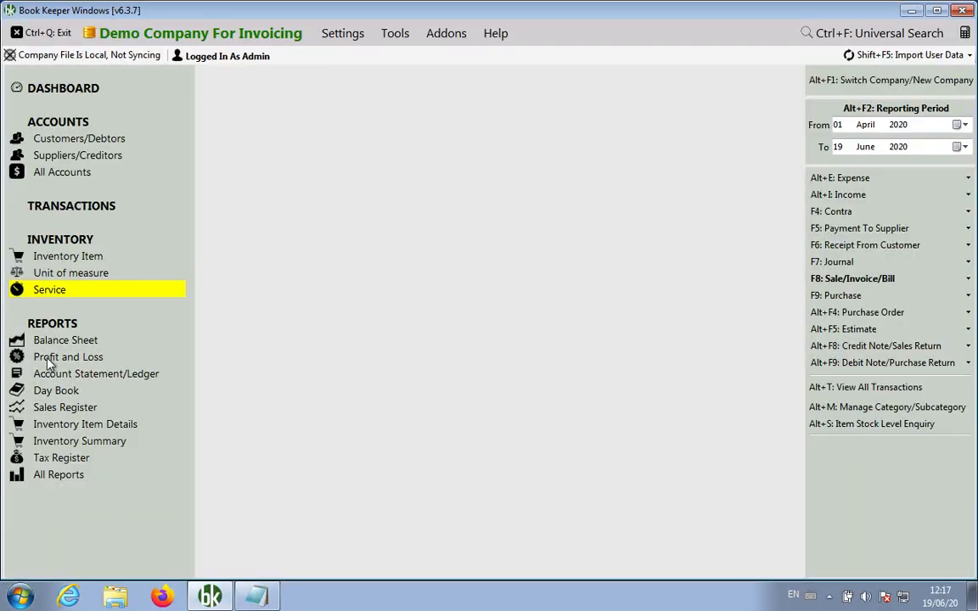
{"action": "left_click", "coordinate": [343, 34]}
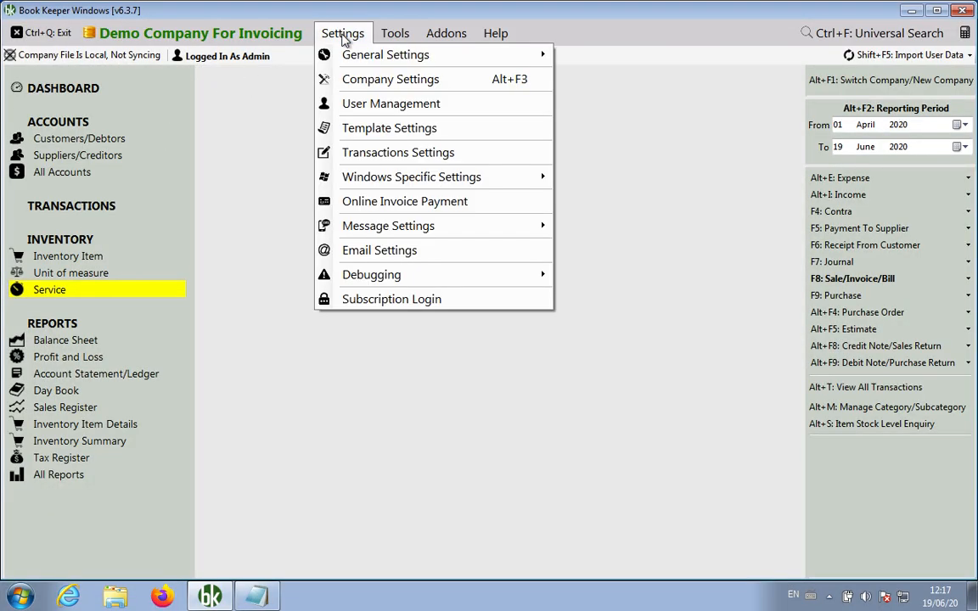
{"action": "left_click", "coordinate": [371, 129]}
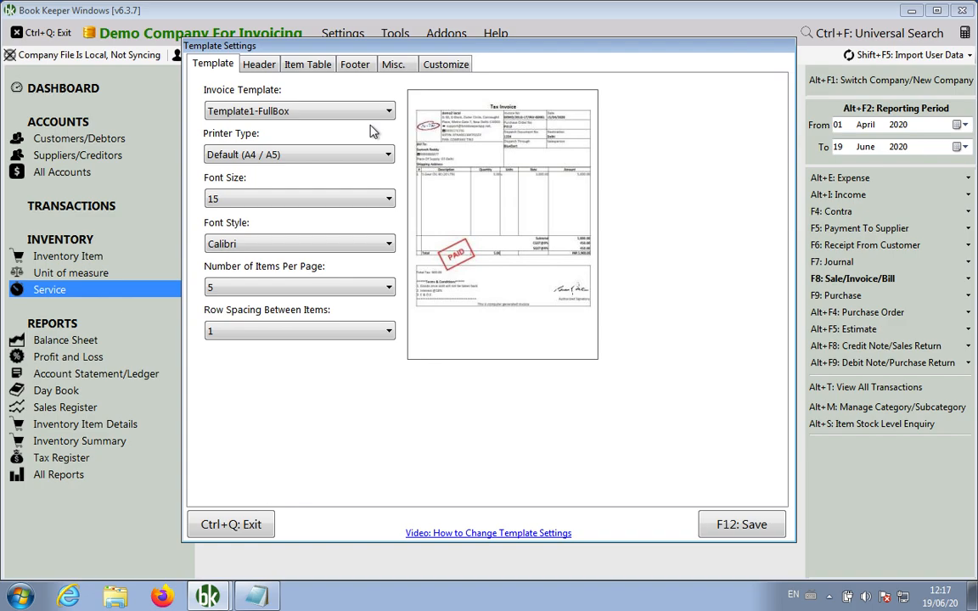
{"action": "left_click", "coordinate": [348, 113]}
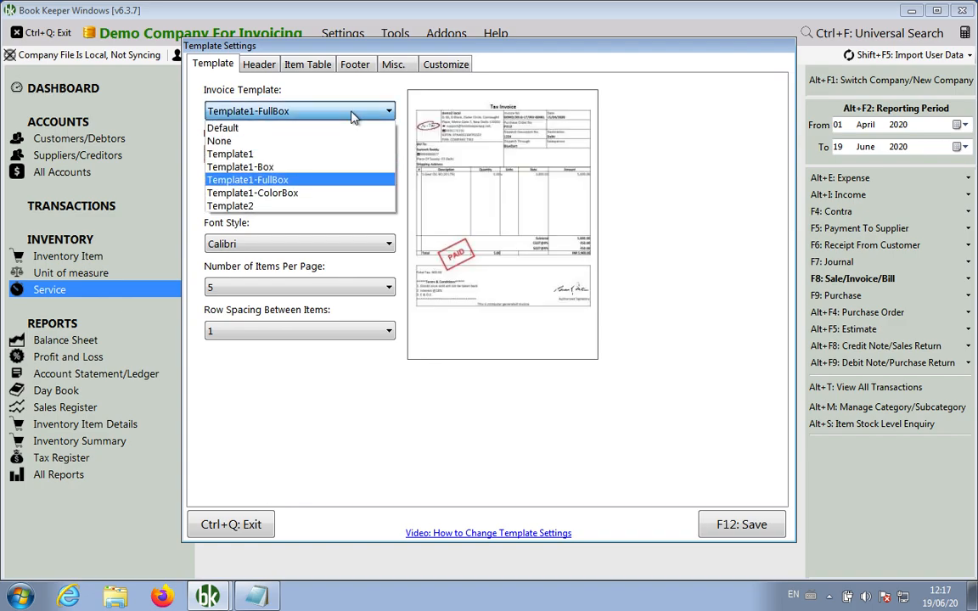
{"action": "left_click", "coordinate": [272, 168]}
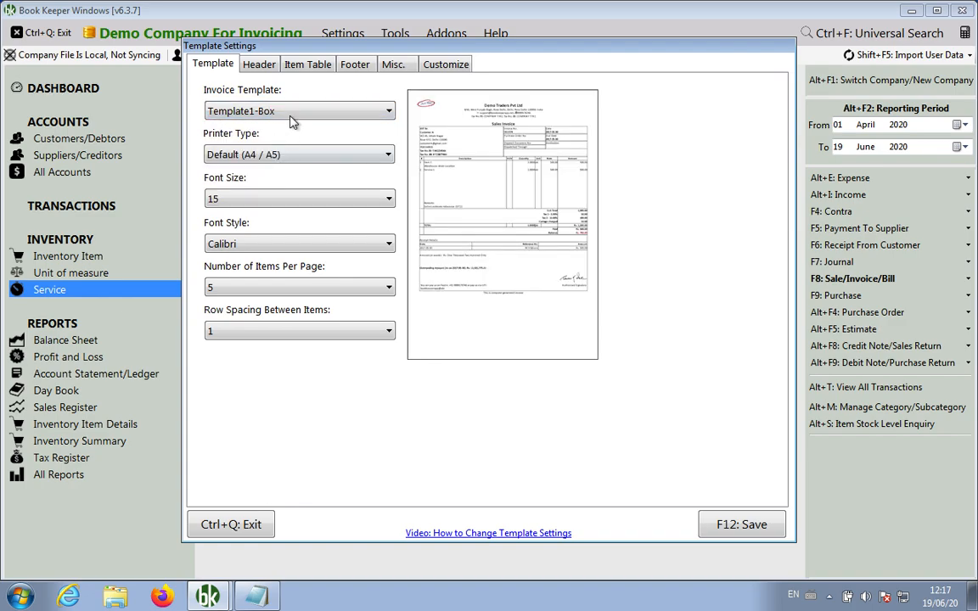
Turn off Display Item Image in the Item Table options and save the template settings
{"action": "left_click", "coordinate": [262, 68]}
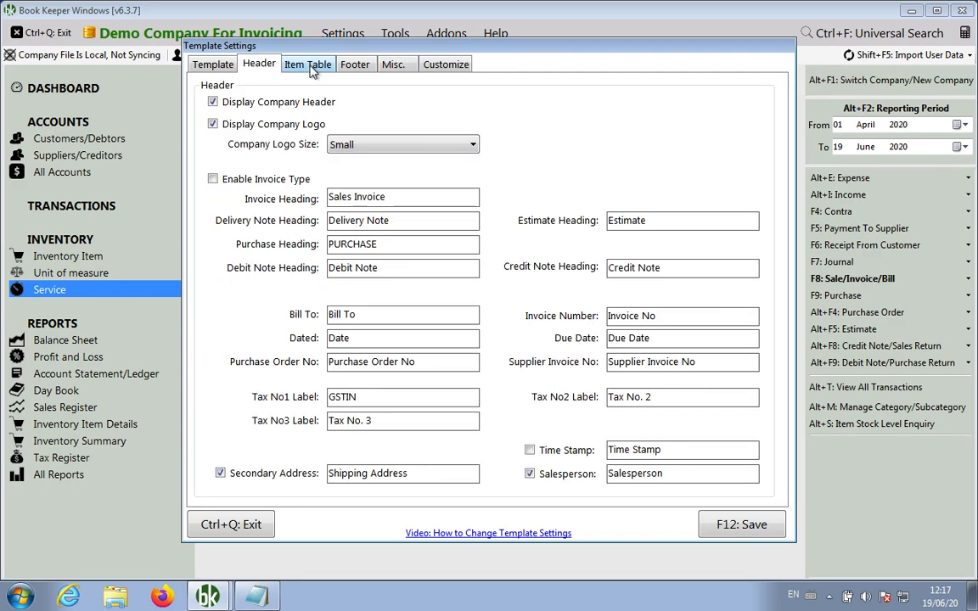
{"action": "left_click", "coordinate": [416, 197]}
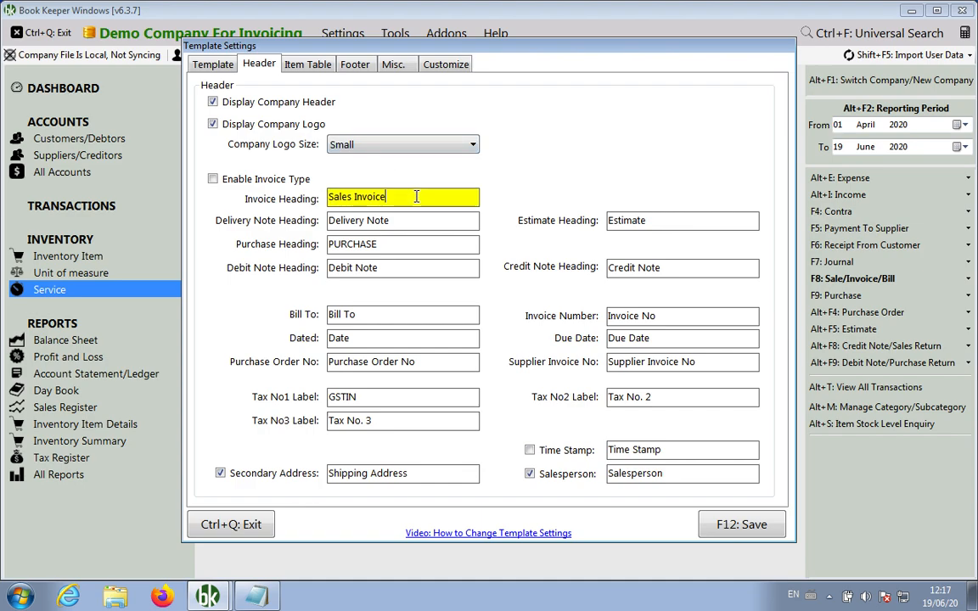
{"action": "key", "text": "Left"}
{"action": "key", "text": "Left"}
{"action": "key", "text": "Left"}
{"action": "key", "text": "Left"}
{"action": "key", "text": "Left"}
{"action": "key", "text": "Left"}
{"action": "key", "text": "Left"}
{"action": "key", "text": "Right"}
{"action": "key", "text": "Right"}
{"action": "key", "text": "Right"}
{"action": "key", "text": "Right"}
{"action": "key", "text": "Right"}
{"action": "left_click", "coordinate": [304, 67]}
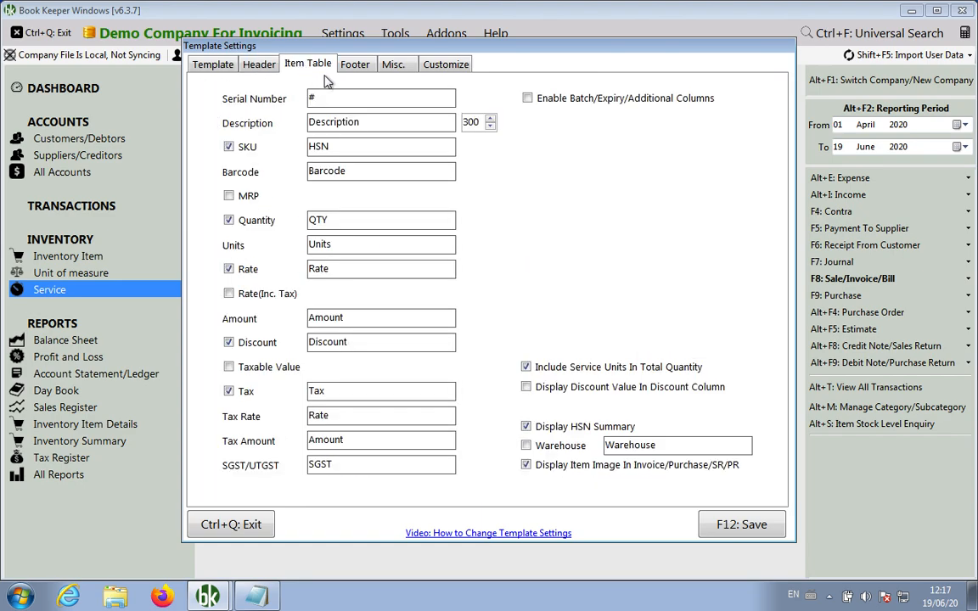
{"action": "left_click", "coordinate": [562, 464]}
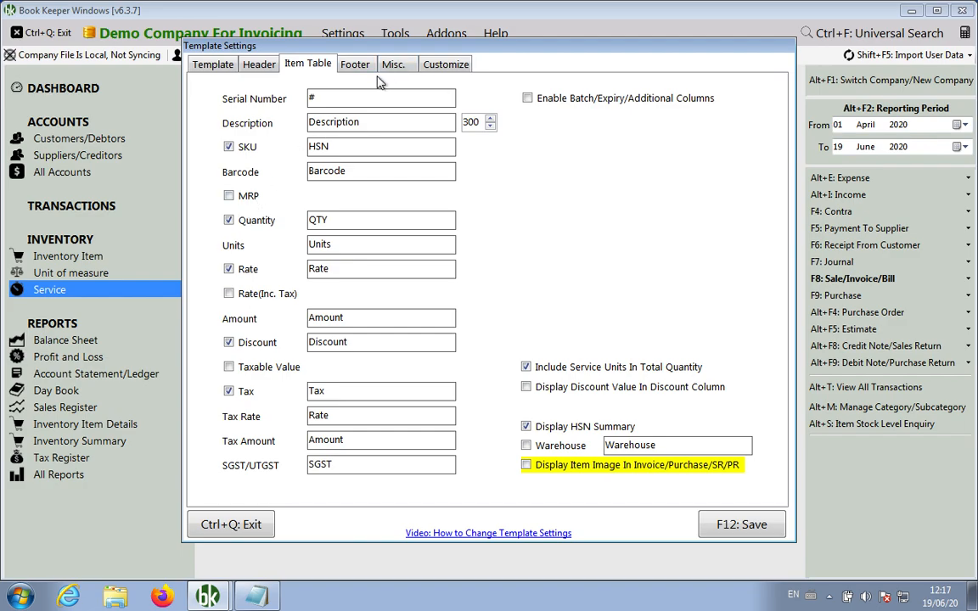
{"action": "left_click", "coordinate": [728, 528]}
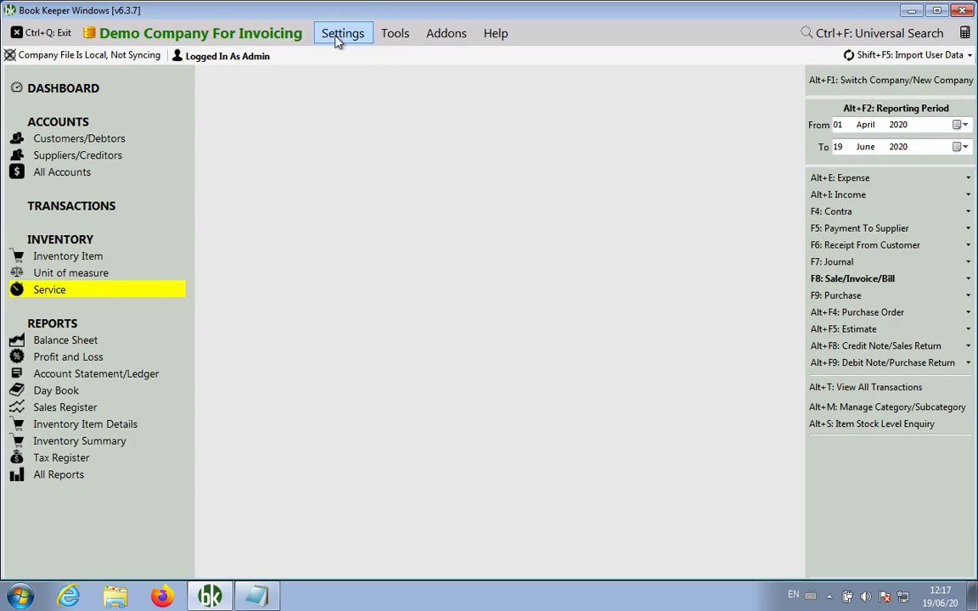
Turn off the Rate Inclusive Of Tax column in Transactions Settings and save
{"action": "left_click", "coordinate": [343, 40]}
{"action": "left_click", "coordinate": [382, 153]}
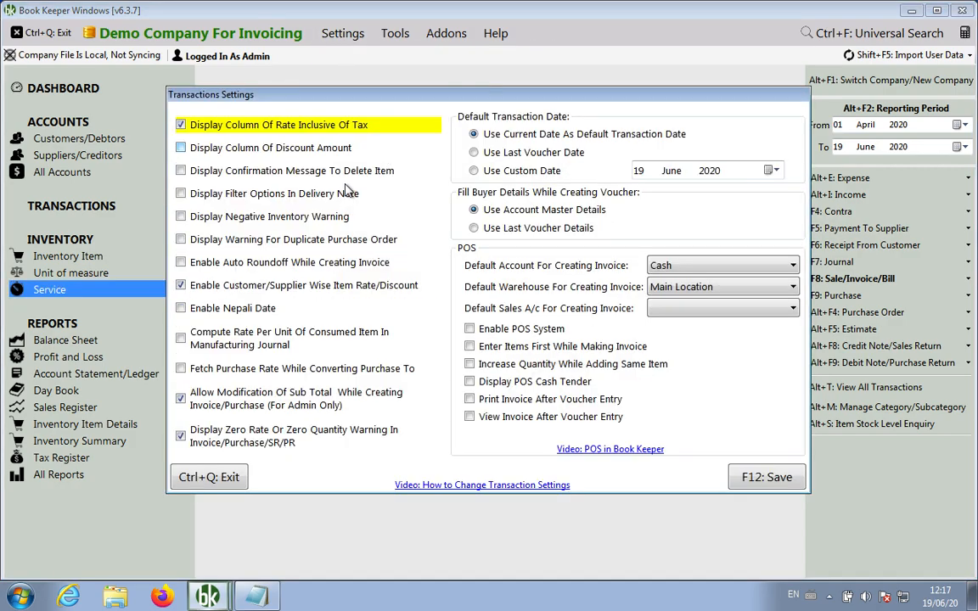
{"action": "left_click", "coordinate": [289, 128]}
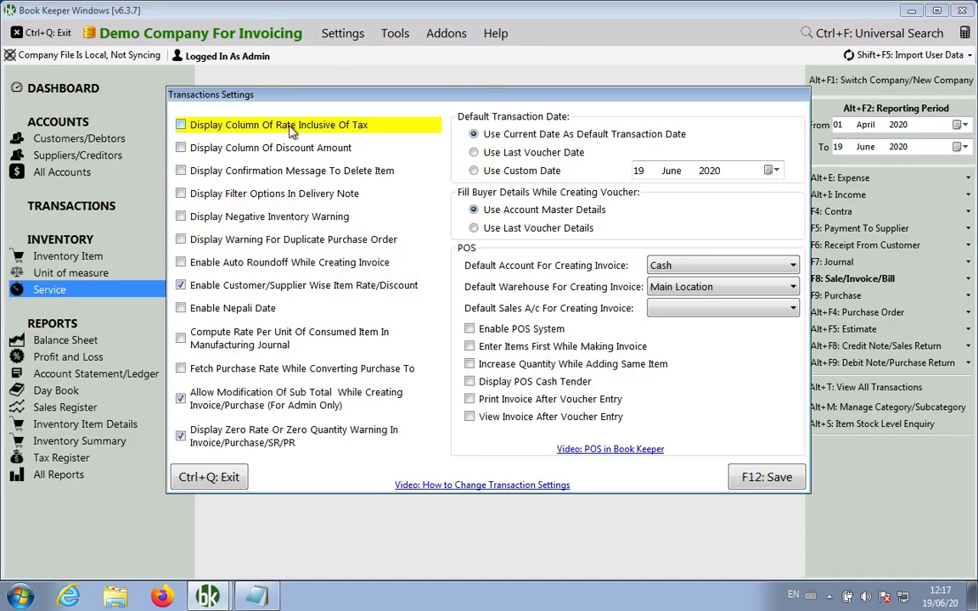
{"action": "left_click", "coordinate": [750, 478]}
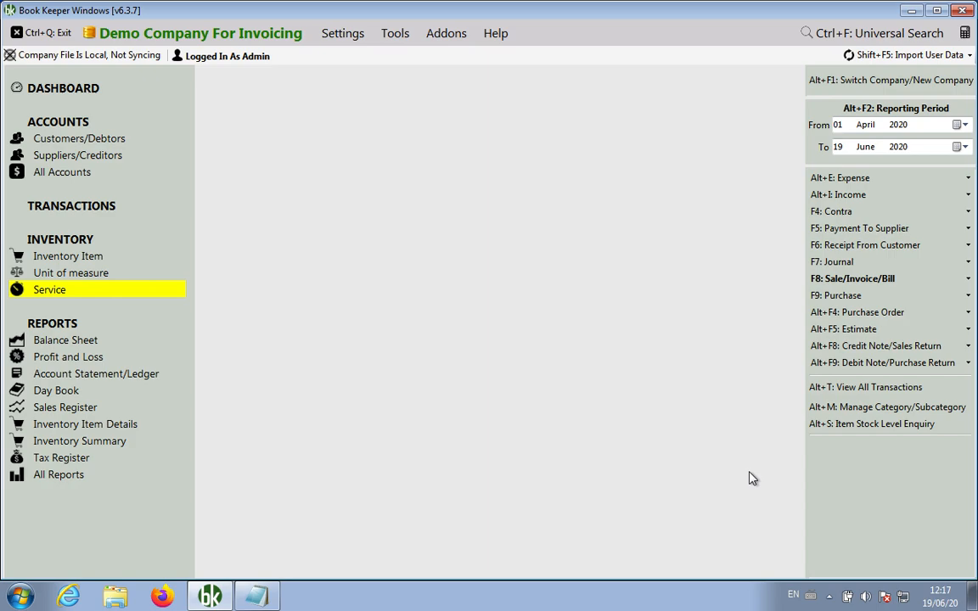
View invoice INV1 from the sales voucher list with the new template, then close it
{"action": "left_click", "coordinate": [830, 282]}
{"action": "left_click", "coordinate": [759, 298]}
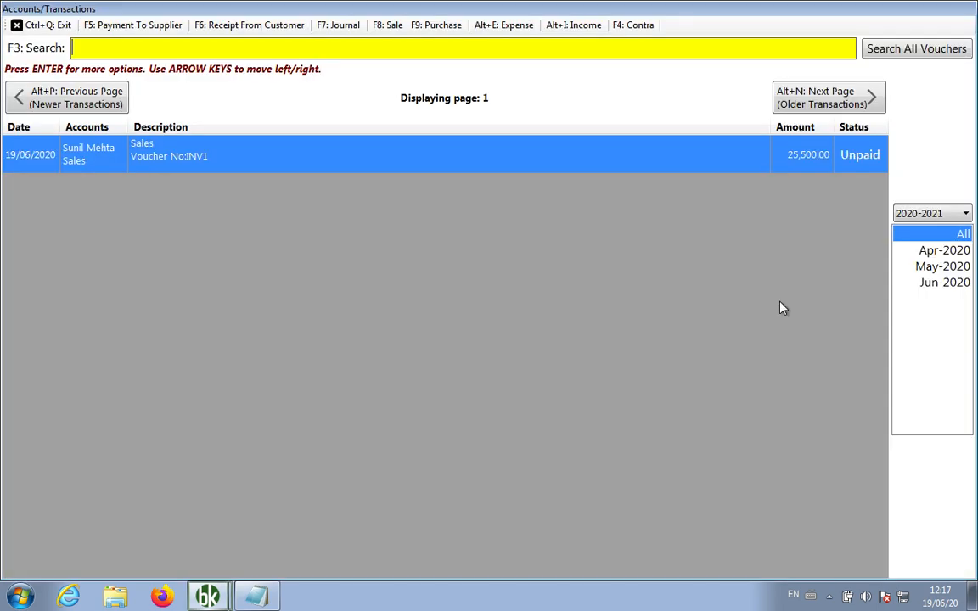
{"action": "key", "text": "Return"}
{"action": "key", "text": "Up"}
{"action": "key", "text": "Return"}
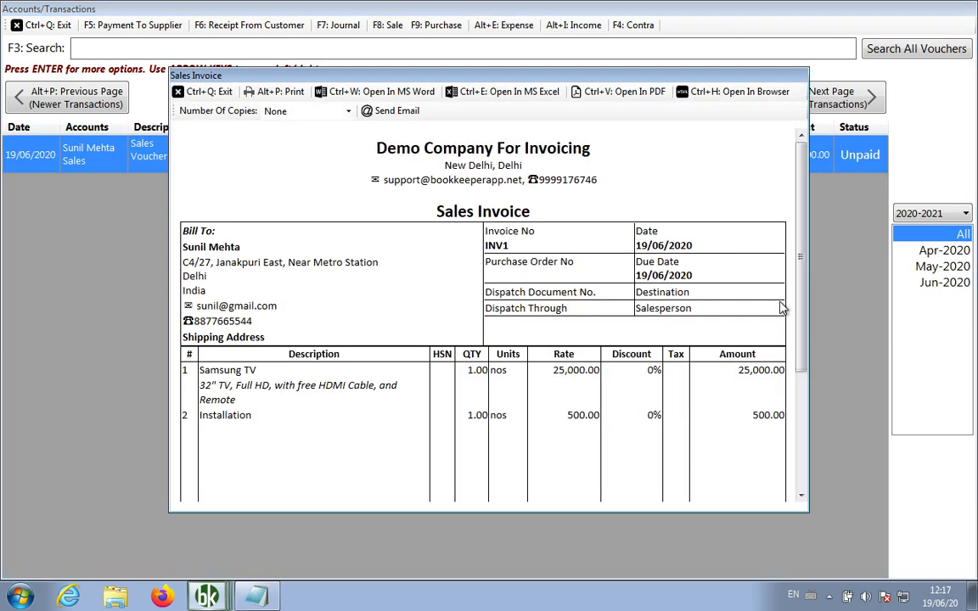
{"action": "scroll", "coordinate": [781, 308], "scroll_direction": "down", "scroll_amount": 3}
{"action": "scroll", "coordinate": [781, 309], "scroll_direction": "up", "scroll_amount": 3}
{"action": "double_click", "coordinate": [228, 419]}
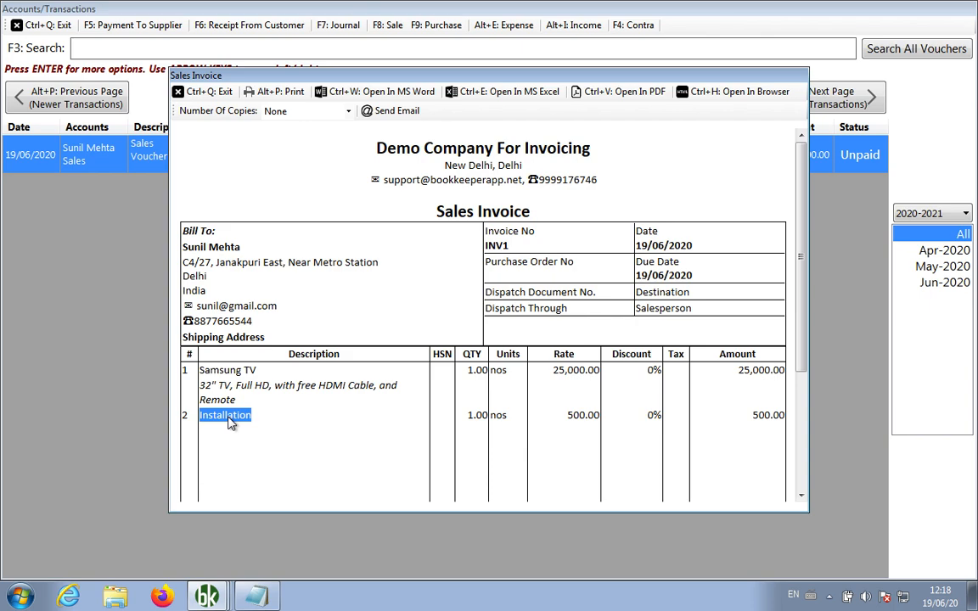
{"action": "scroll", "coordinate": [230, 422], "scroll_direction": "down", "scroll_amount": 1}
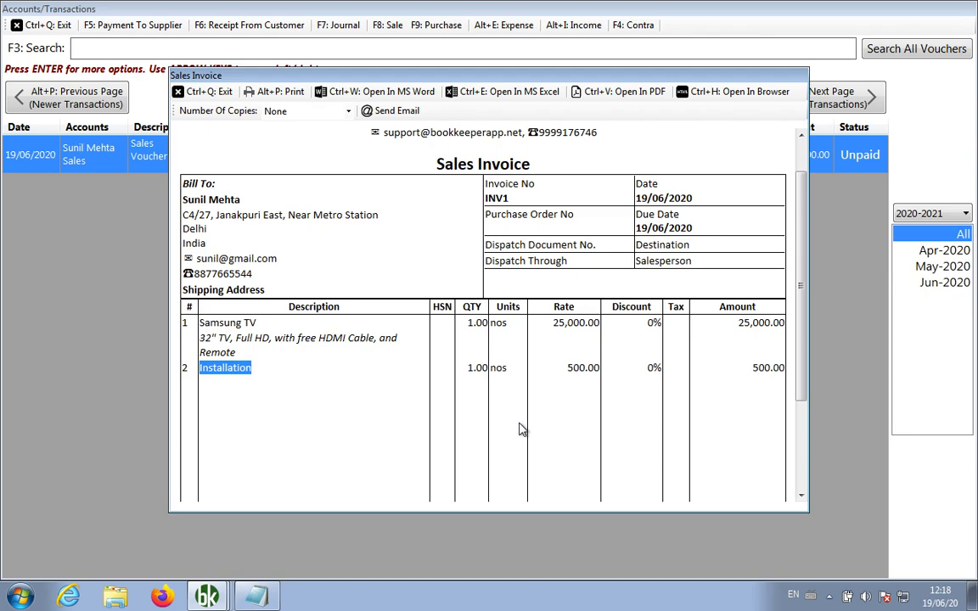
{"action": "key", "text": "ctrl+q"}
{"action": "key", "text": "ctrl+q"}
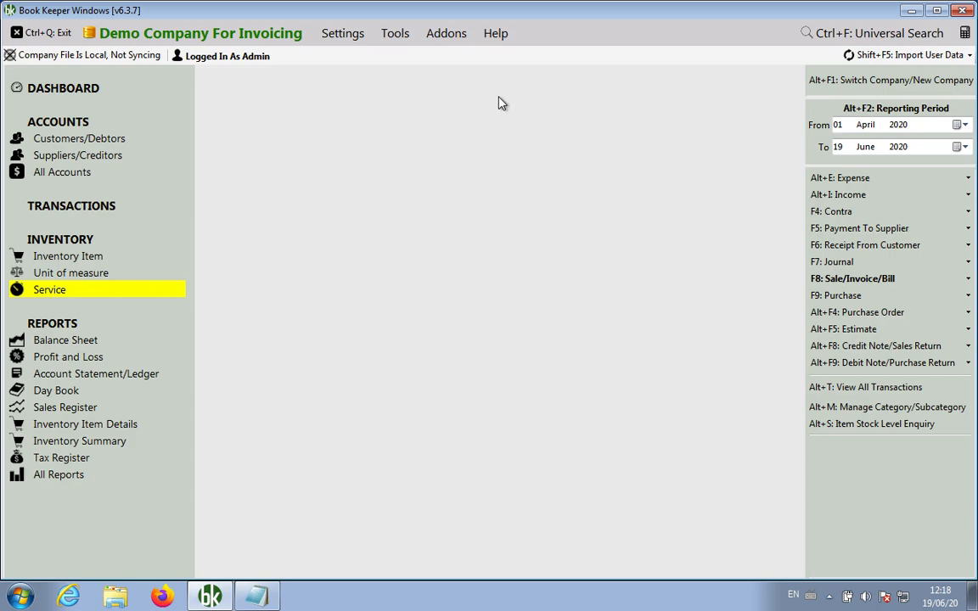
Stop counting service units in the invoice total quantity and save the template settings
{"action": "left_click", "coordinate": [344, 39]}
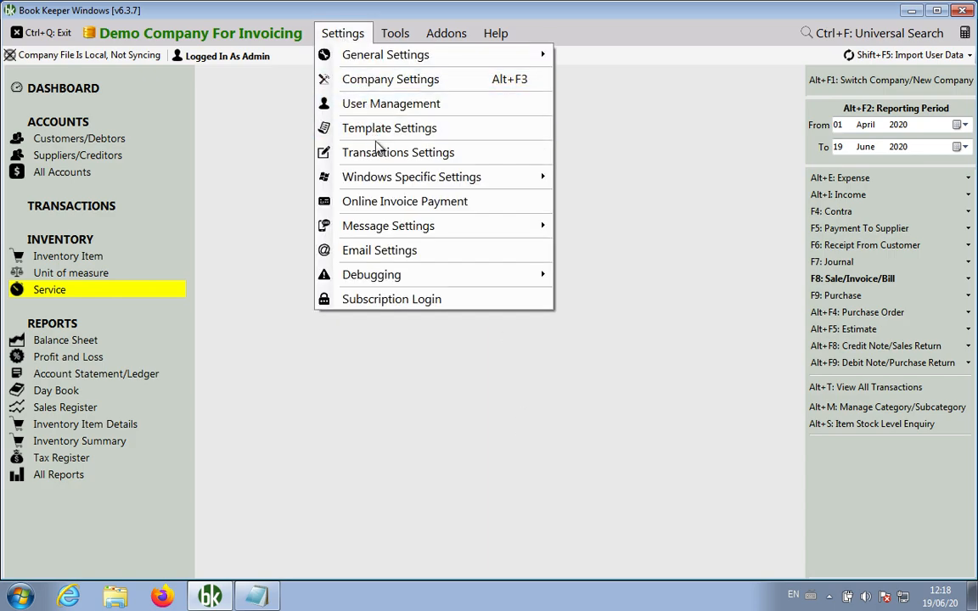
{"action": "left_click", "coordinate": [387, 129]}
{"action": "left_click", "coordinate": [314, 65]}
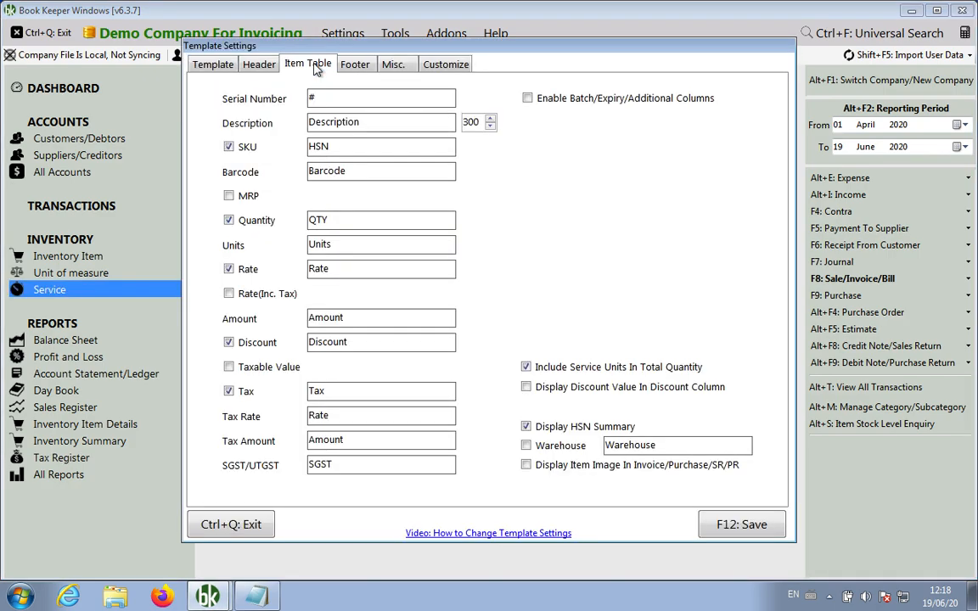
{"action": "left_click", "coordinate": [586, 370]}
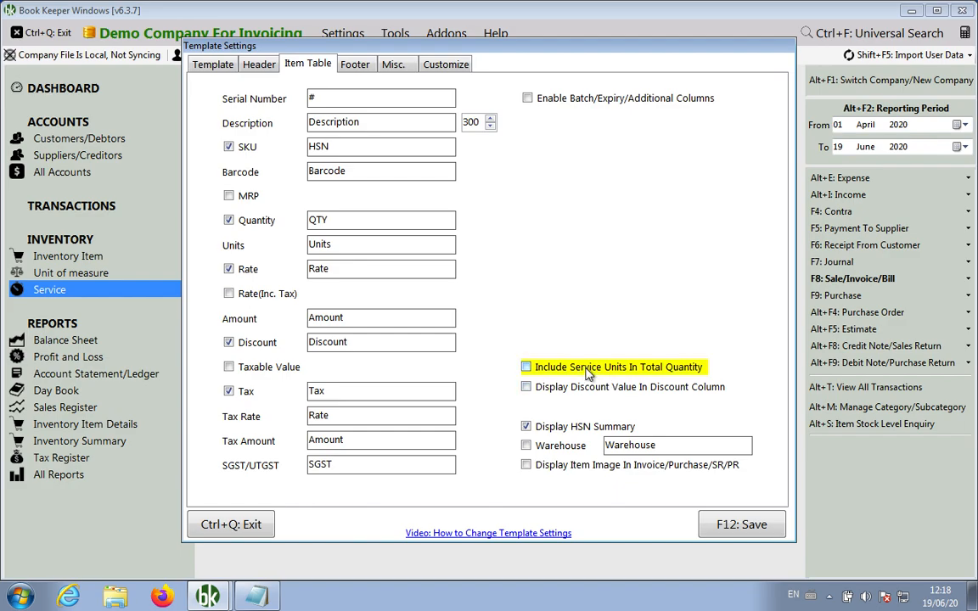
{"action": "left_click", "coordinate": [727, 526]}
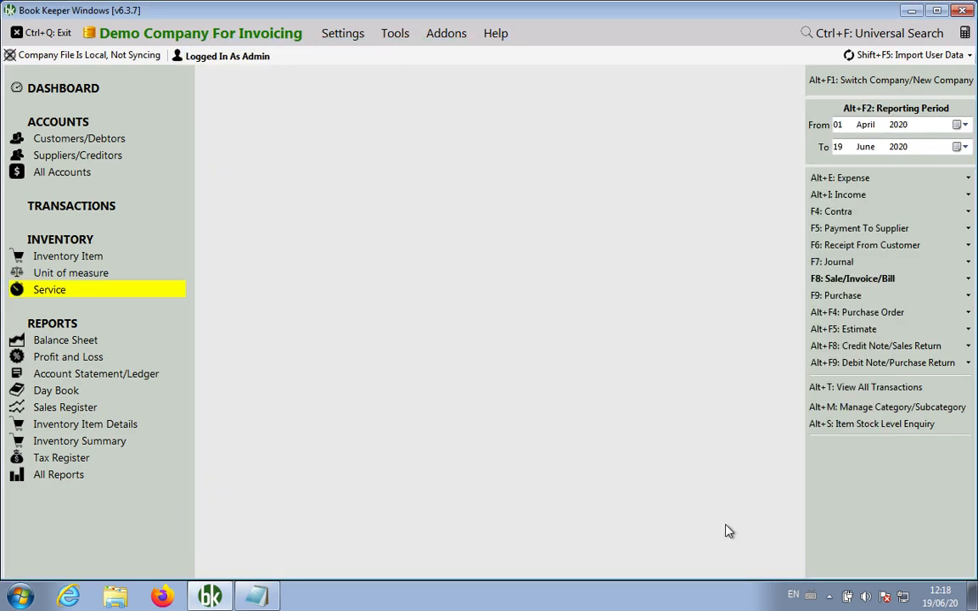
Open invoice INV1's preview from the sales voucher list
{"action": "left_click", "coordinate": [812, 282]}
{"action": "left_click", "coordinate": [796, 299]}
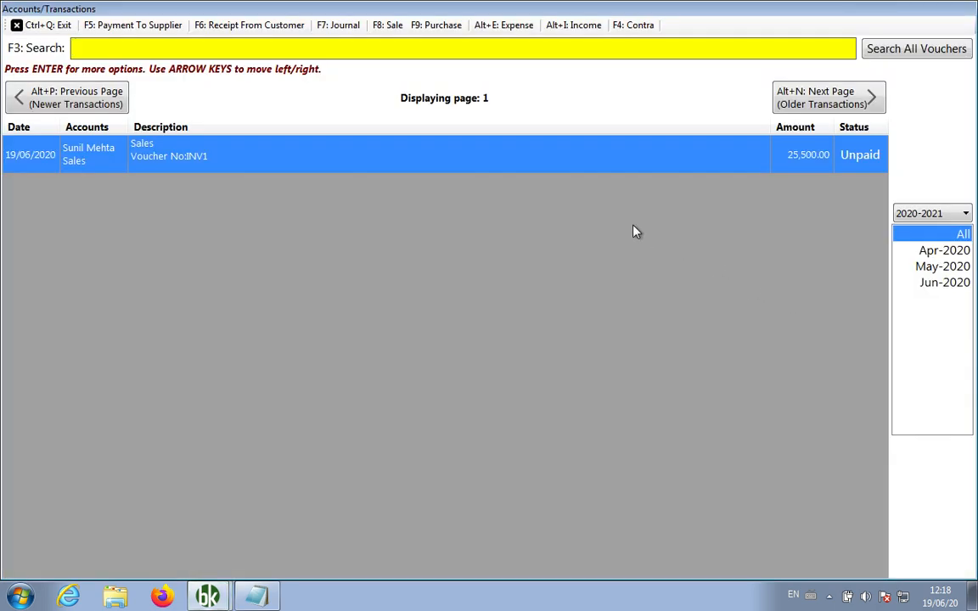
{"action": "key", "text": "Down"}
{"action": "key", "text": "Return"}
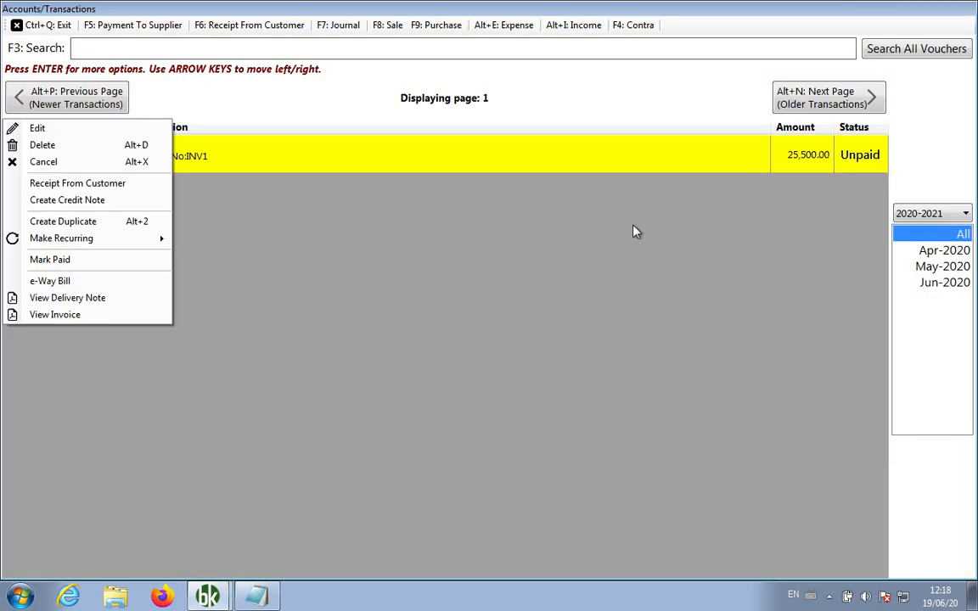
{"action": "key", "text": "Up"}
{"action": "key", "text": "Return"}
Review the INV1 lines and its print preview, then close the invoice preview
{"action": "scroll", "coordinate": [524, 261], "scroll_direction": "down", "scroll_amount": 2}
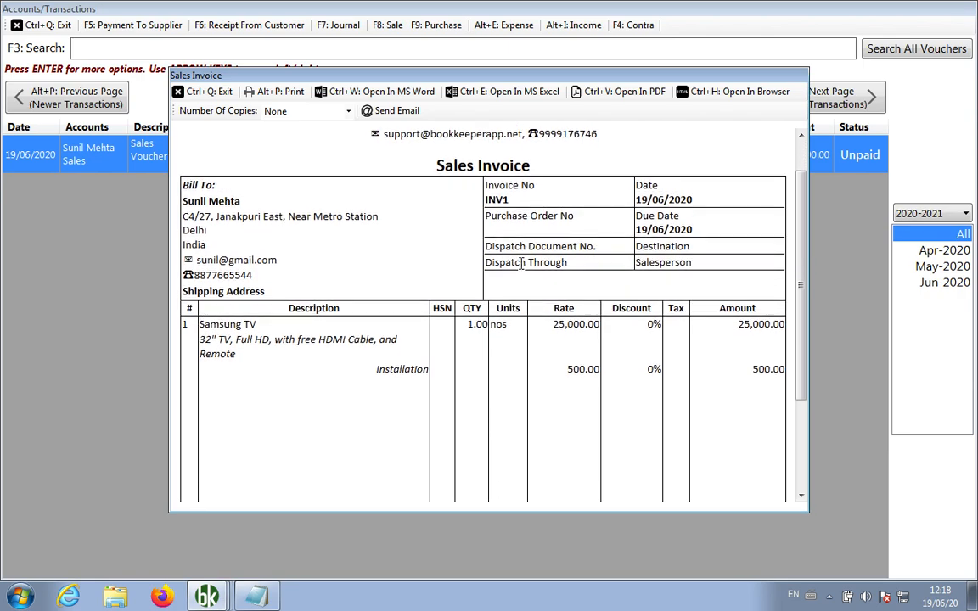
{"action": "double_click", "coordinate": [399, 364]}
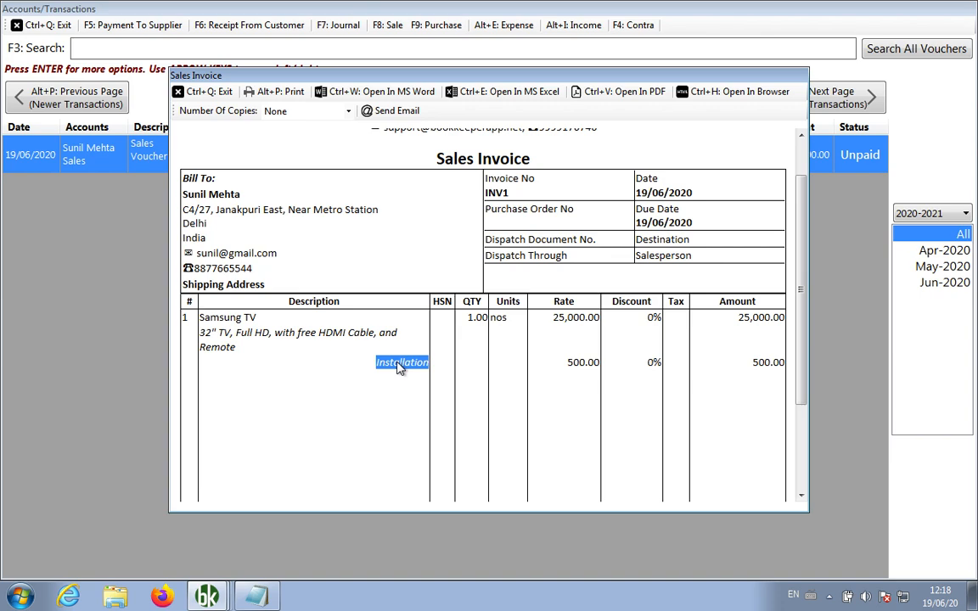
{"action": "scroll", "coordinate": [399, 367], "scroll_direction": "down", "scroll_amount": 2}
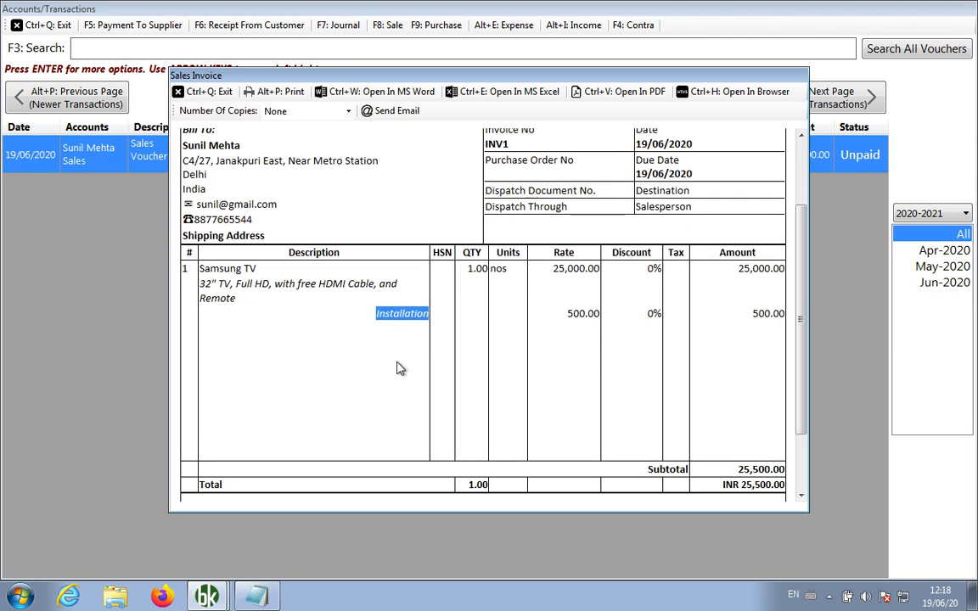
{"action": "left_click", "coordinate": [702, 378]}
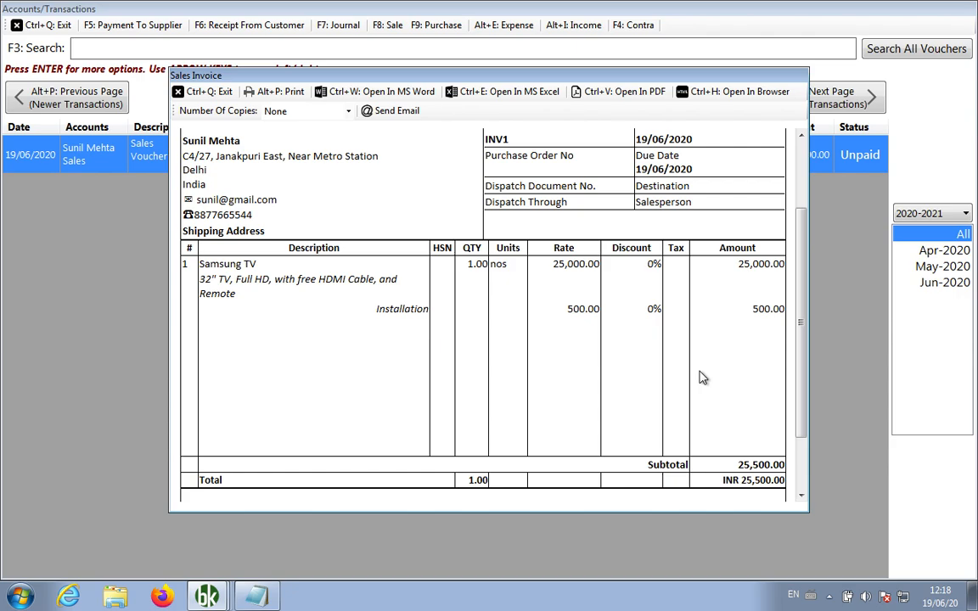
{"action": "scroll", "coordinate": [702, 378], "scroll_direction": "up", "scroll_amount": 5}
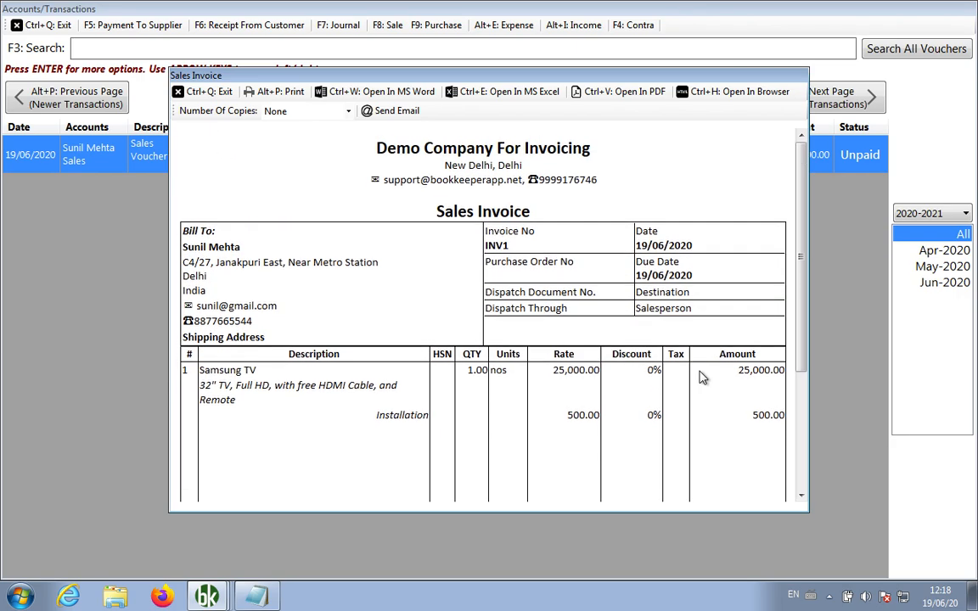
{"action": "scroll", "coordinate": [702, 378], "scroll_direction": "down", "scroll_amount": 5}
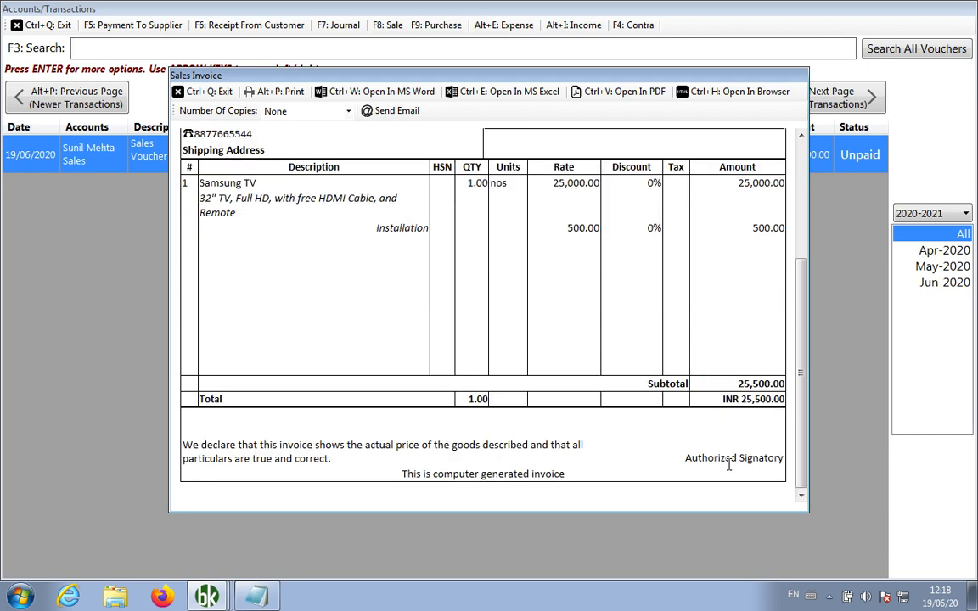
{"action": "scroll", "coordinate": [603, 356], "scroll_direction": "up", "scroll_amount": 5}
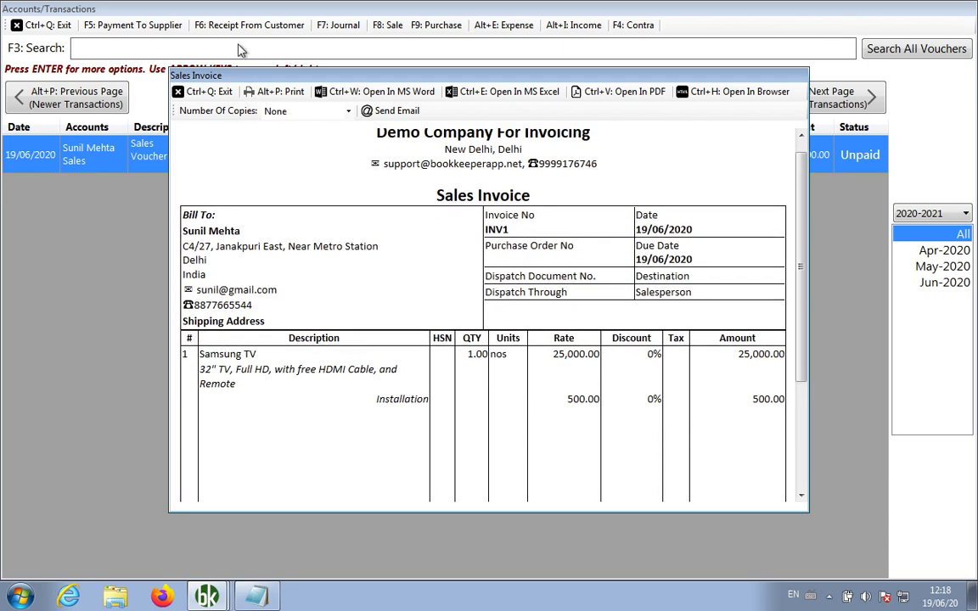
{"action": "left_click", "coordinate": [271, 93]}
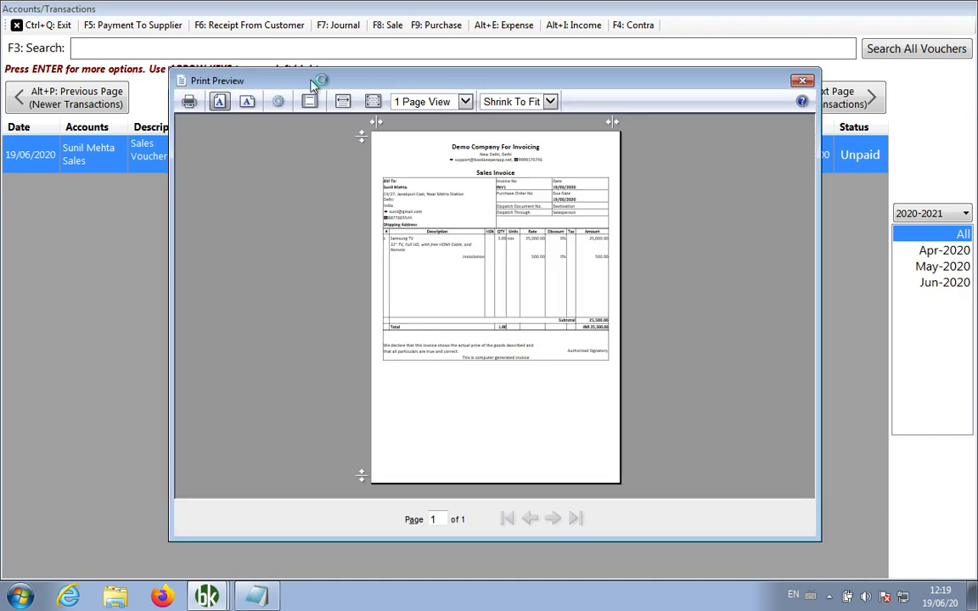
{"action": "left_click", "coordinate": [803, 80]}
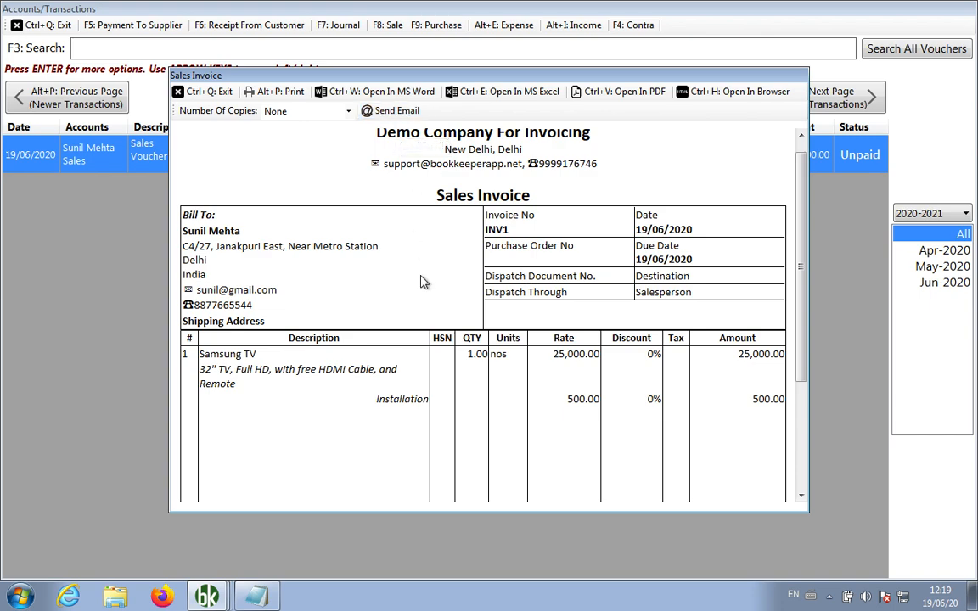
{"action": "scroll", "coordinate": [423, 282], "scroll_direction": "up", "scroll_amount": 1}
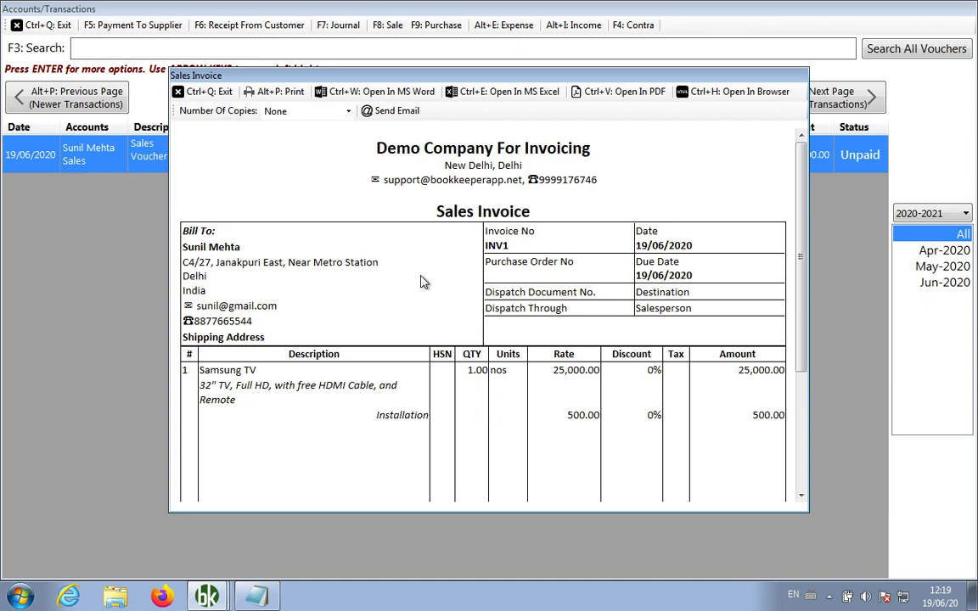
{"action": "left_click", "coordinate": [199, 91]}
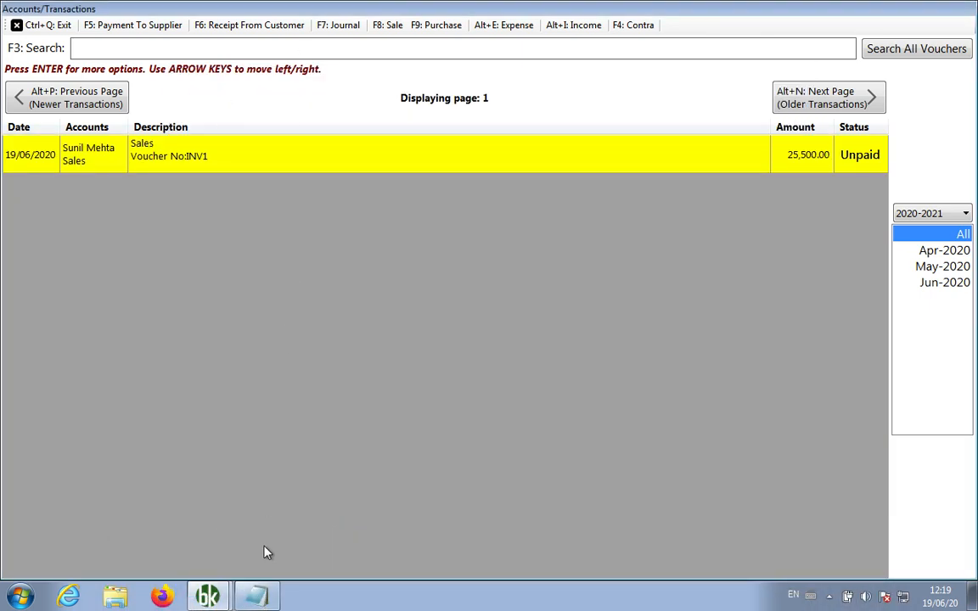
Add the lines 'Invoice > Item/Service > Service: Qty' and 'Template' to the Notepad notes
{"action": "left_click", "coordinate": [256, 597]}
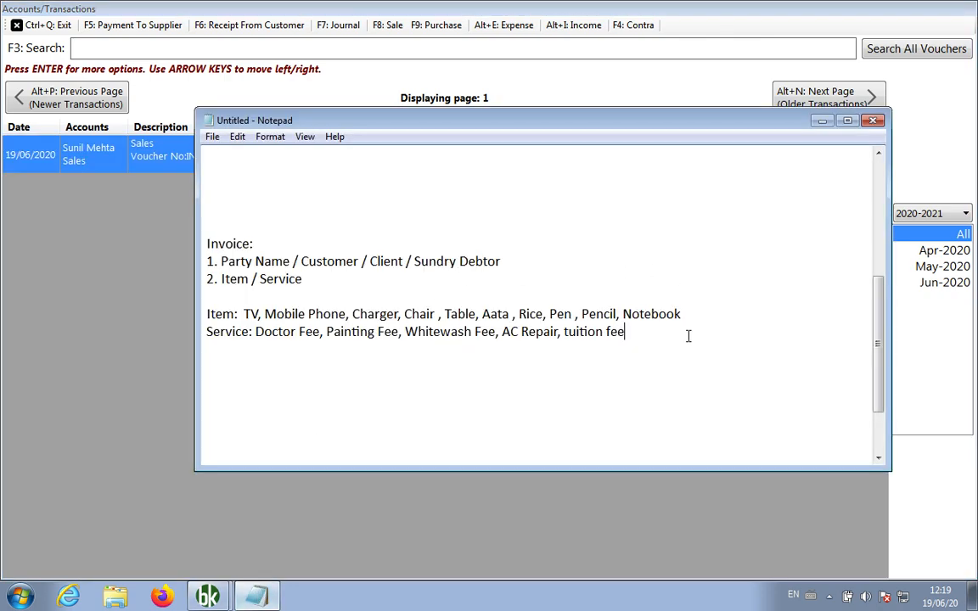
{"action": "key", "text": "Return"}
{"action": "key", "text": "Return"}
{"action": "type", "text": "Invoic"}
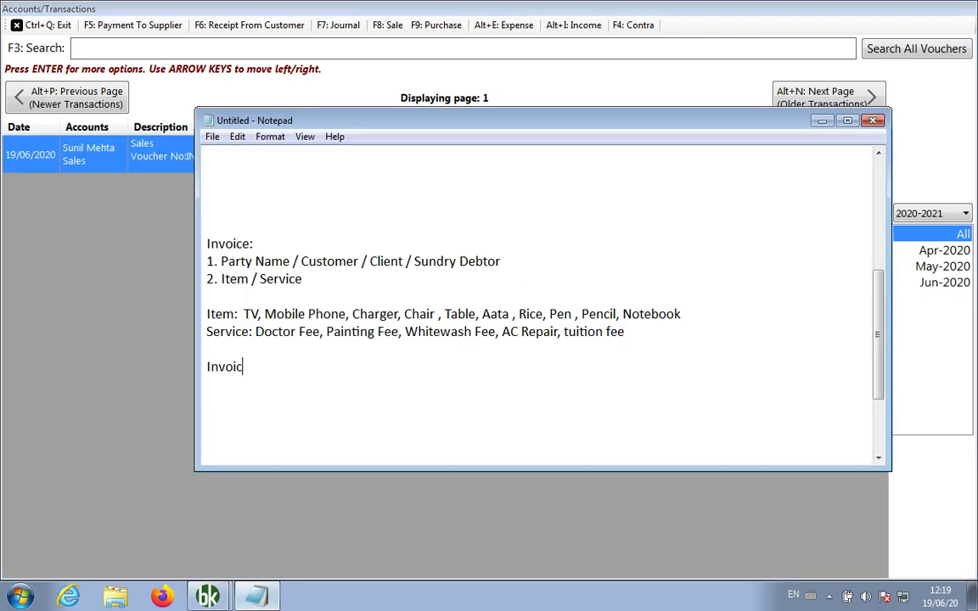
{"action": "type", "text": "e > Item/Service"}
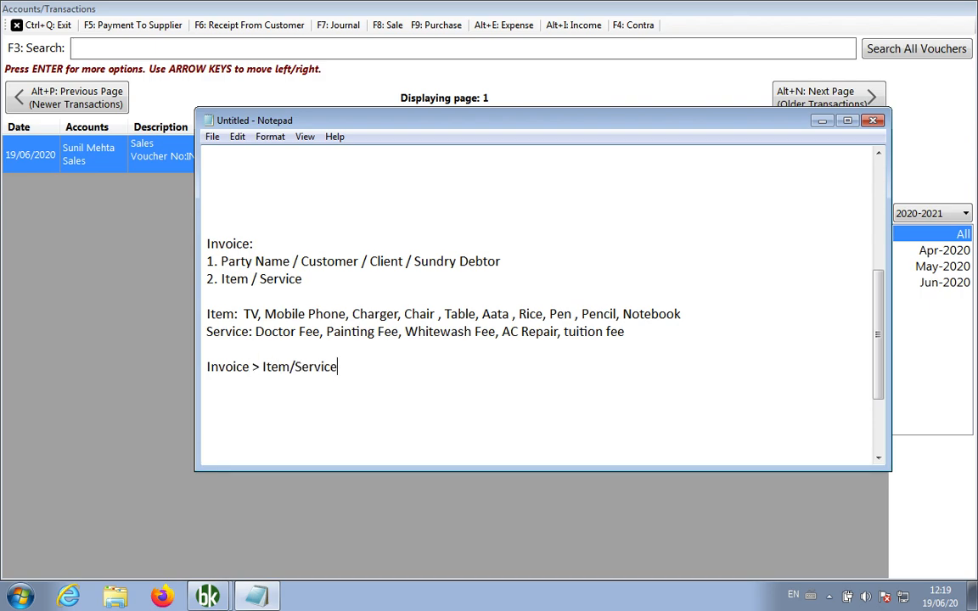
{"action": "type", "text": " > Service: Qty"}
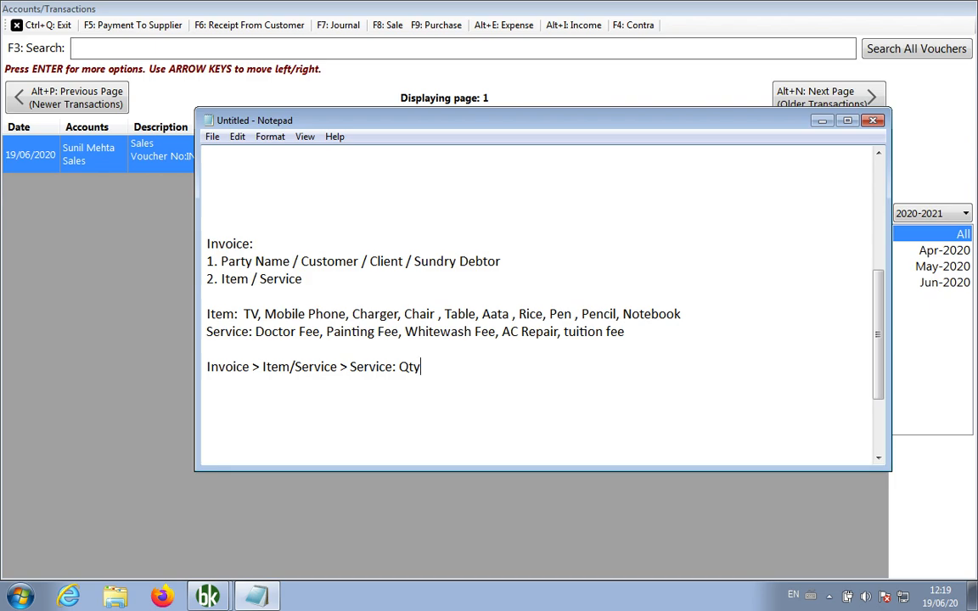
{"action": "key", "text": "Return"}
{"action": "type", "text": "Template"}
{"action": "key", "text": "Return"}
{"action": "key", "text": "Return"}
Start the list: '1. How to make invoice/sales/bill' and '2. How to create party/customer/client/sundry debtor'
{"action": "scroll", "coordinate": [759, 331], "scroll_direction": "down", "scroll_amount": 1}
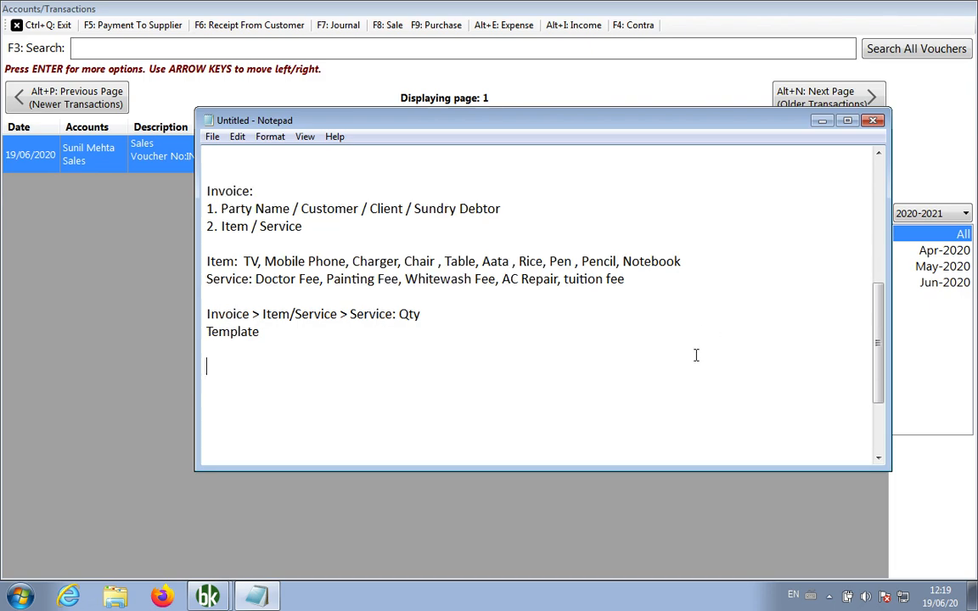
{"action": "type", "text": "1. How to make invoice"}
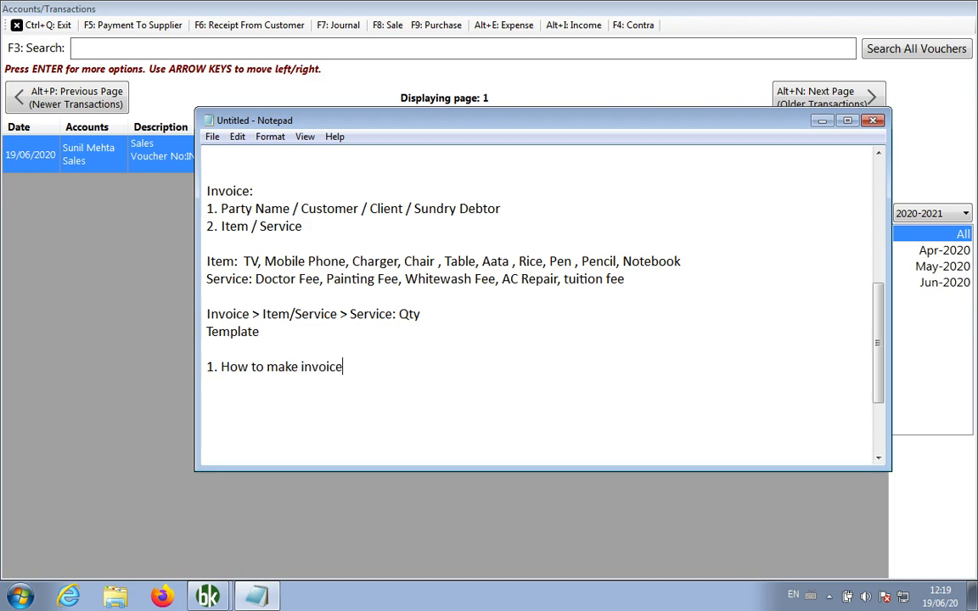
{"action": "type", "text": "/sales/bill"}
{"action": "key", "text": "Return"}
{"action": "type", "text": "2. "}
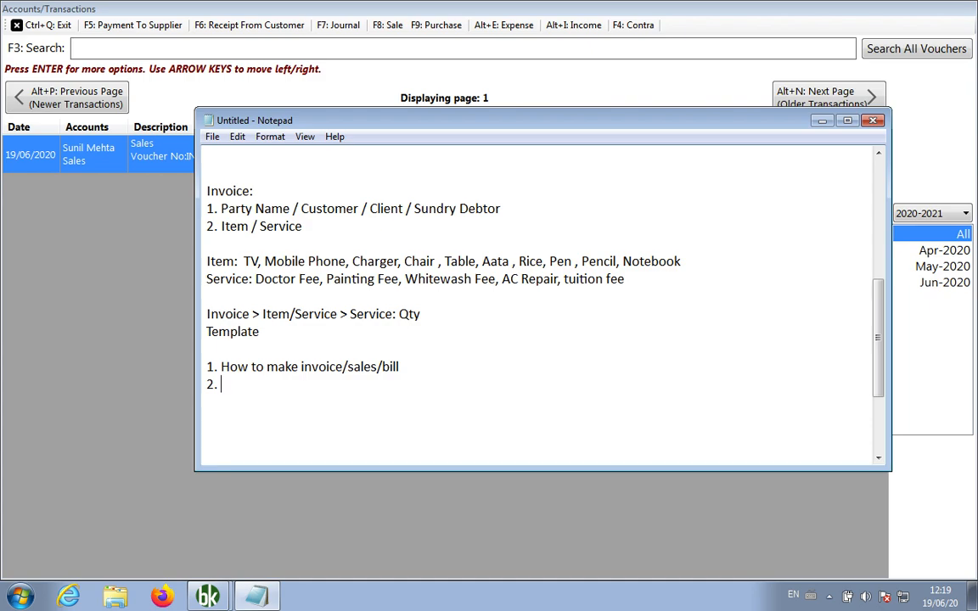
{"action": "type", "text": "how to create party/"}
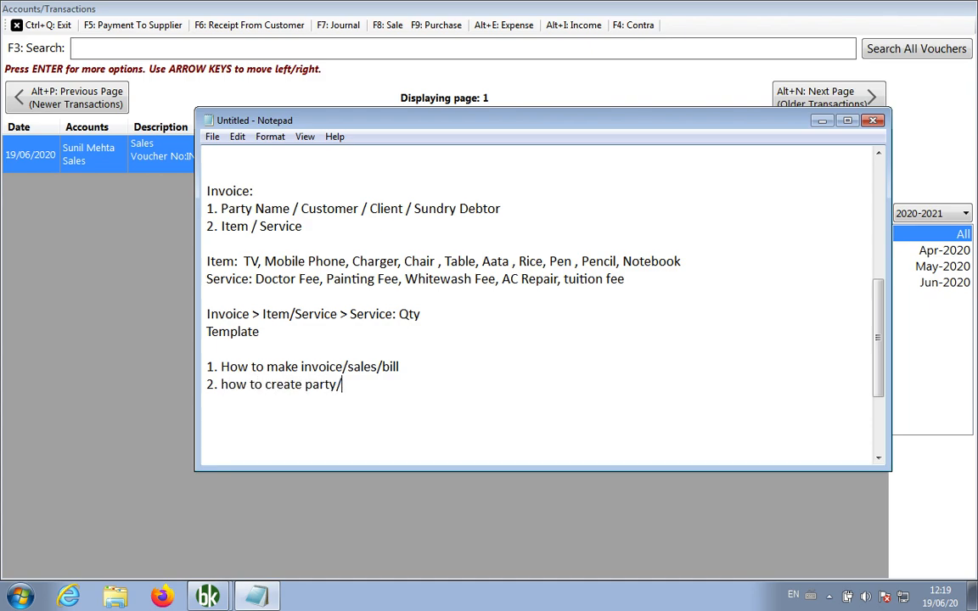
{"action": "type", "text": "customer/ote"}
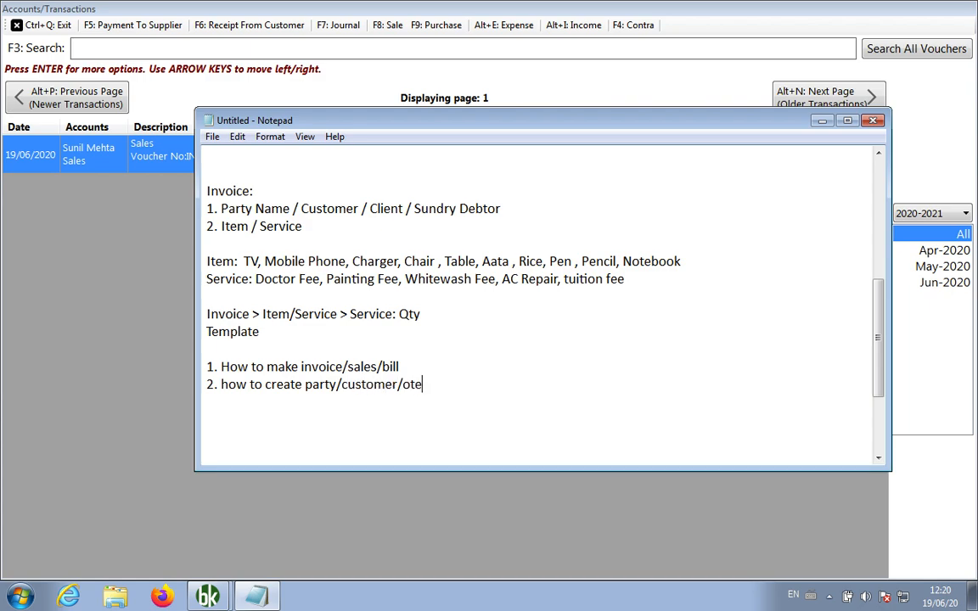
{"action": "key", "text": "BackSpace"}
{"action": "key", "text": "BackSpace"}
{"action": "key", "text": "BackSpace"}
{"action": "type", "text": "client/sundry d"}
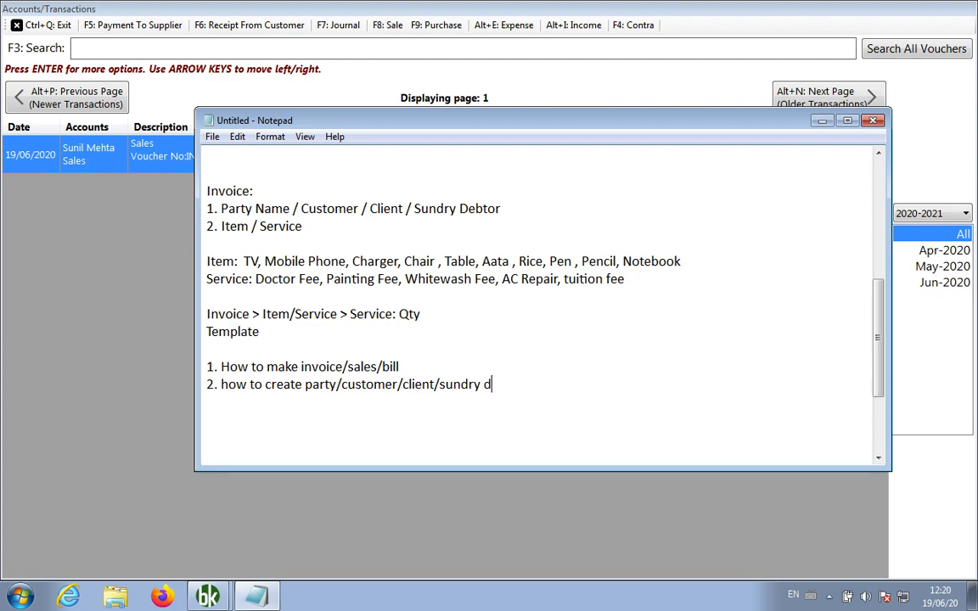
{"action": "type", "text": "ebtor"}
{"action": "key", "text": "Return"}
{"action": "type", "text": "3."}
{"action": "key", "text": "Up"}
{"action": "key", "text": "Delete"}
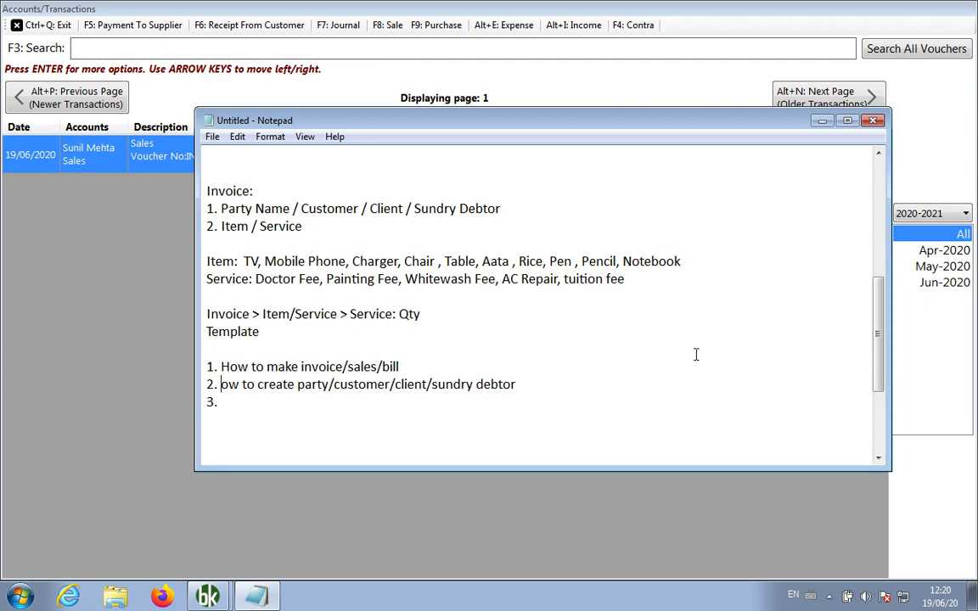
{"action": "type", "text": "H"}
{"action": "key", "text": "Down"}
Add '3. How to add item/service in invoice' and '4. How to remove service quantity from invoice'
{"action": "type", "text": "How to a"}
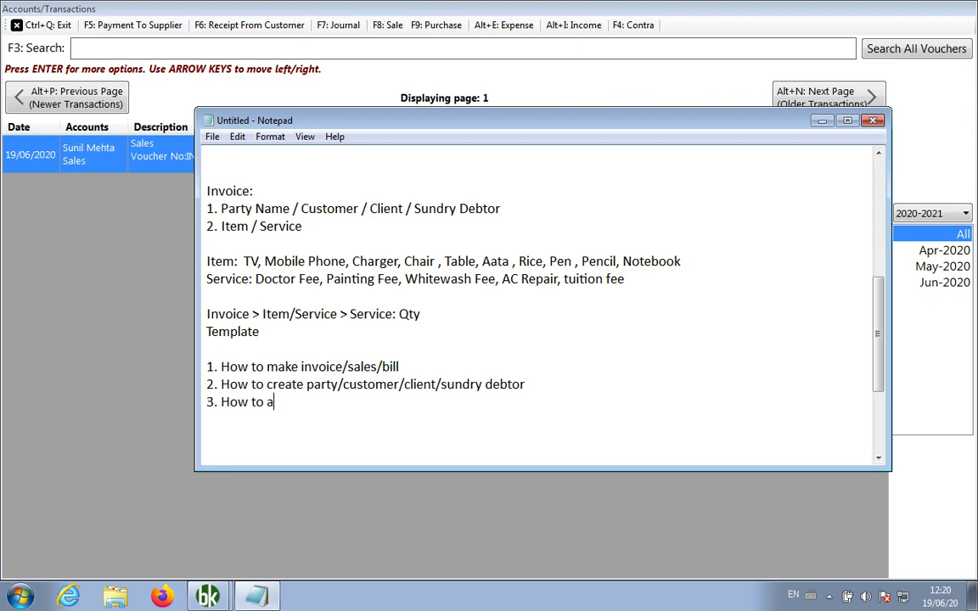
{"action": "type", "text": "dd item/ser"}
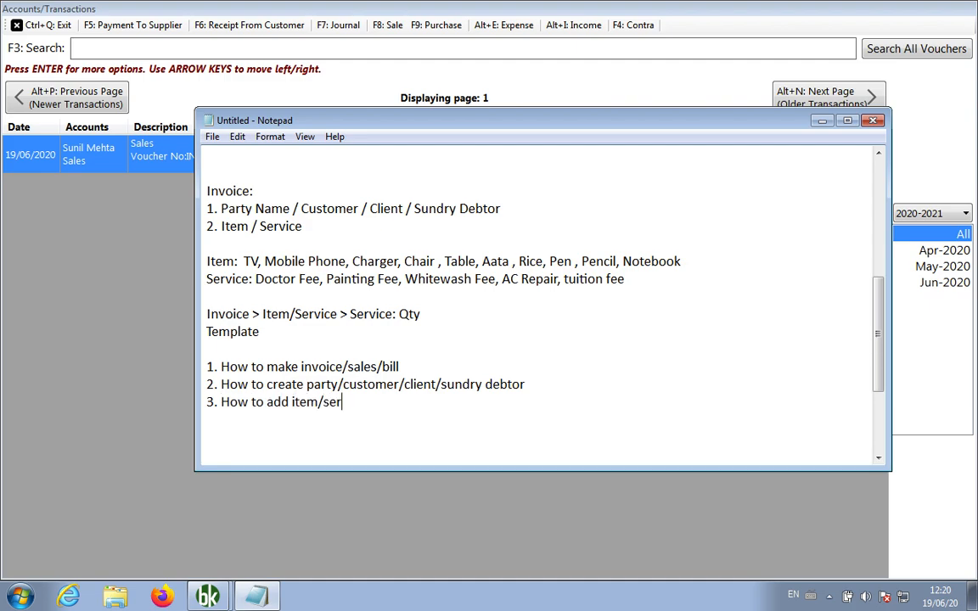
{"action": "type", "text": "vice in invoice"}
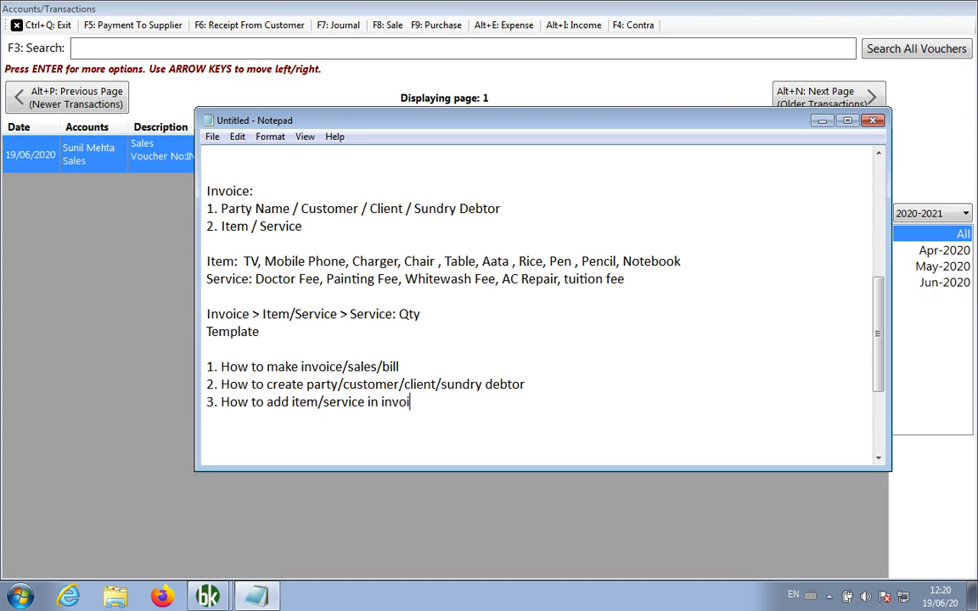
{"action": "key", "text": "Return"}
{"action": "type", "text": "4. How to remov"}
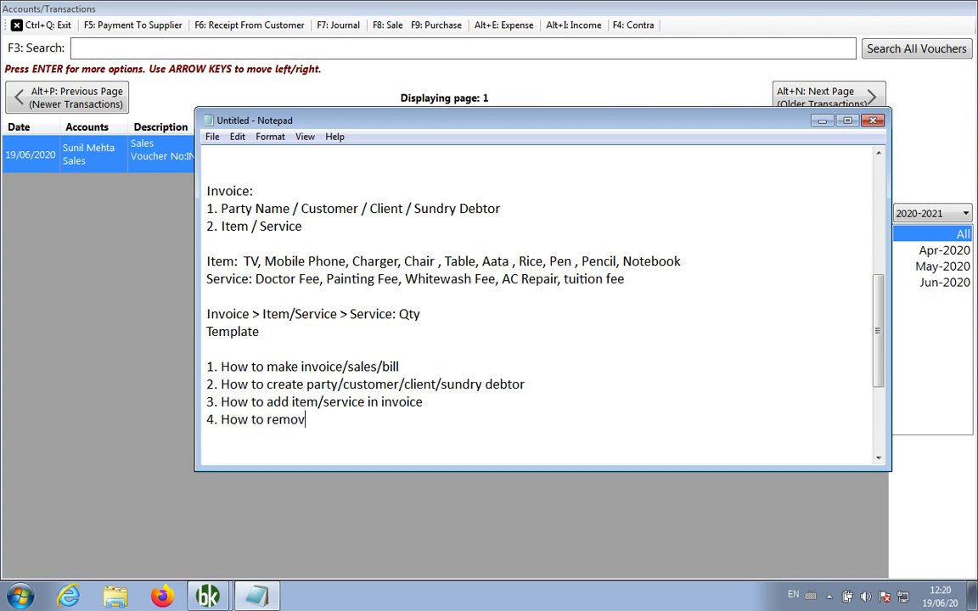
{"action": "type", "text": "e service quantity from"}
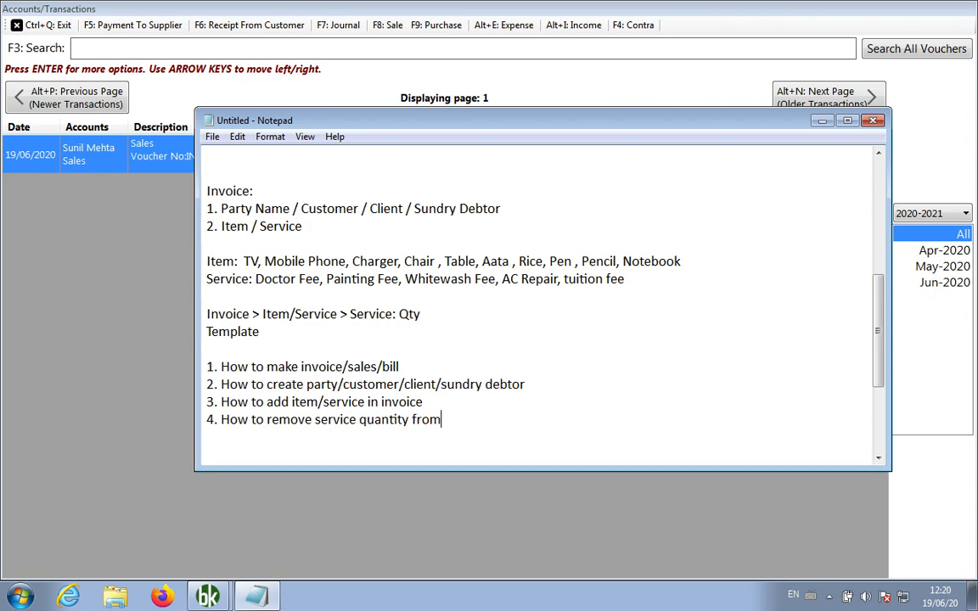
{"action": "type", "text": " invoice"}
Add '5. How to change template of Invoice' and leave blank lines below the list
{"action": "key", "text": "Return"}
{"action": "type", "text": "5. Hw"}
{"action": "key", "text": "BackSpace"}
{"action": "type", "text": "o"}
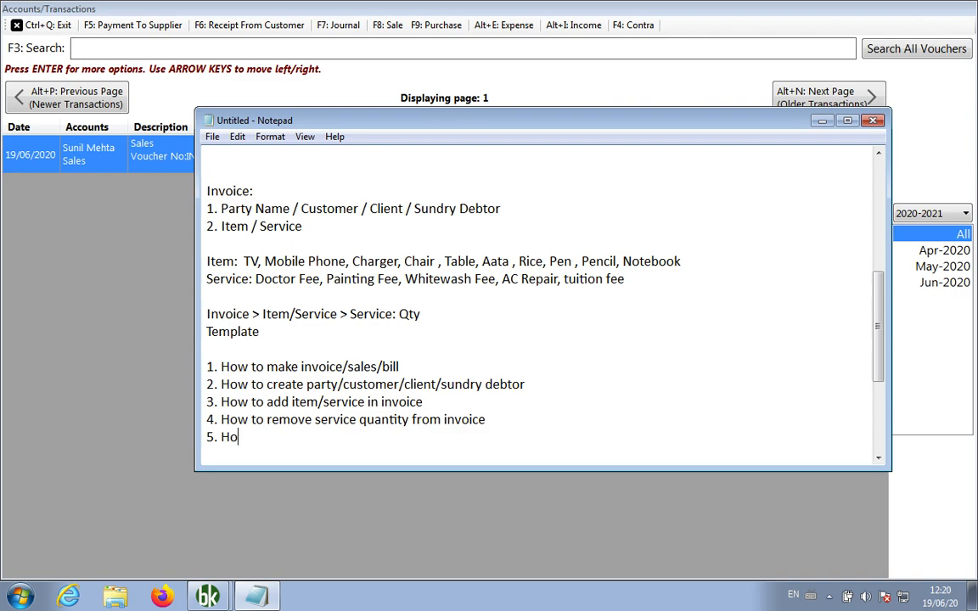
{"action": "type", "text": "w toc ha"}
{"action": "key", "text": "BackSpace"}
{"action": "key", "text": "BackSpace"}
{"action": "key", "text": "BackSpace"}
{"action": "key", "text": "BackSpace"}
{"action": "type", "text": "change template "}
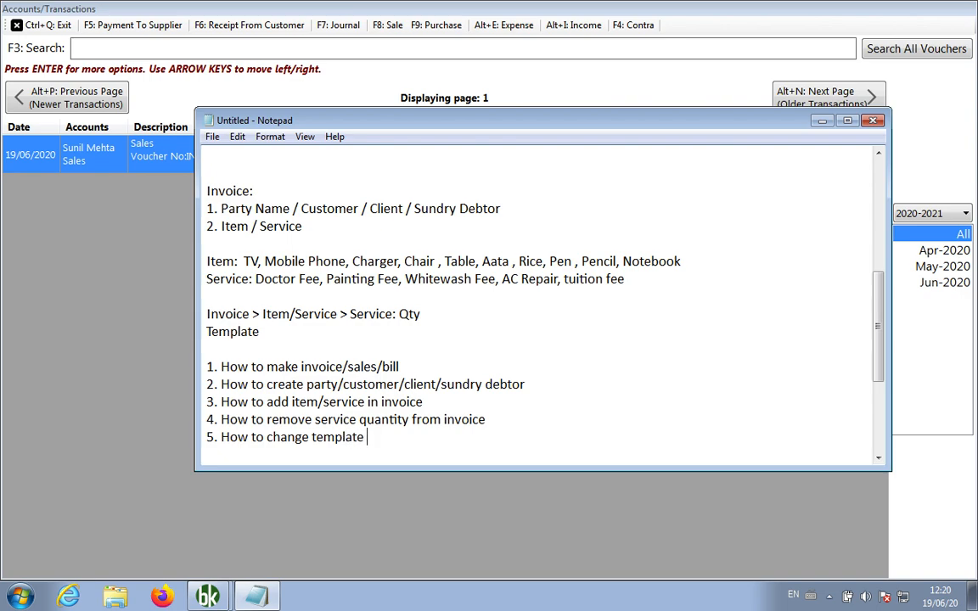
{"action": "type", "text": "of Invoice"}
{"action": "key", "text": "Return"}
{"action": "key", "text": "Return"}
{"action": "key", "text": "Return"}
{"action": "key", "text": "Return"}
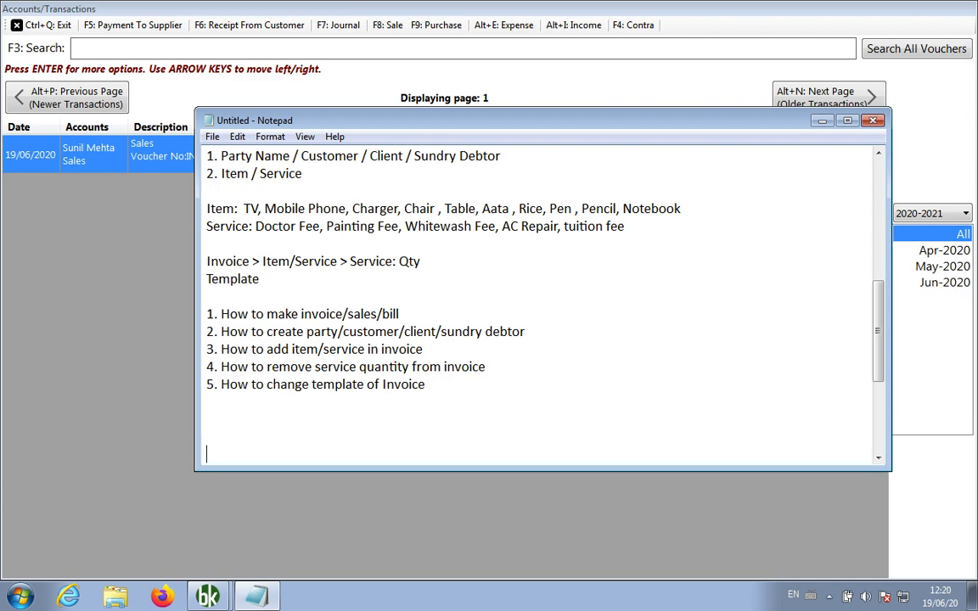
Type 'Estimate > Invoice' as the last note line, then return to Book Keeper
{"action": "type", "text": "Estimate > Invoice"}
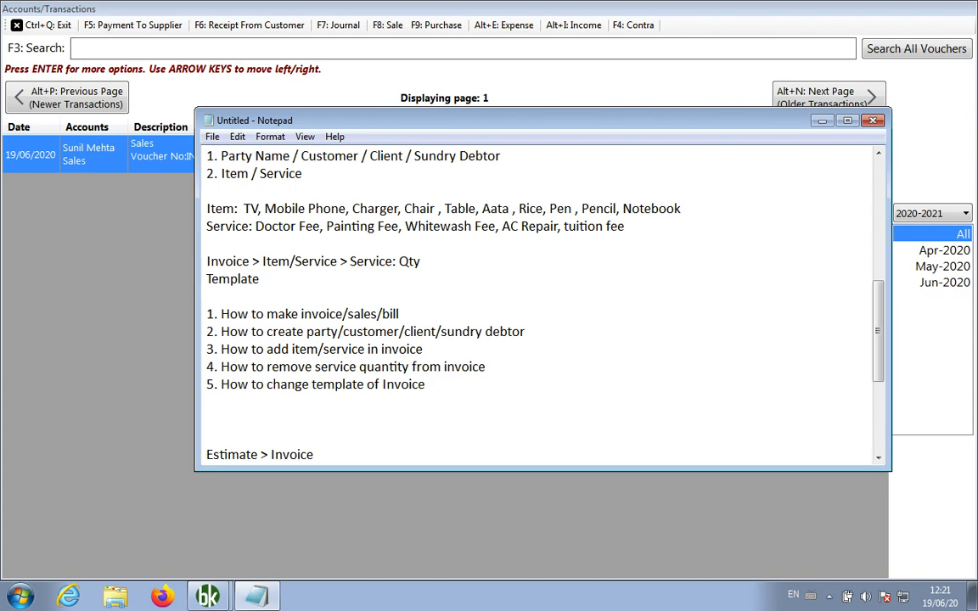
{"action": "scroll", "coordinate": [539, 306], "scroll_direction": "down", "scroll_amount": 1}
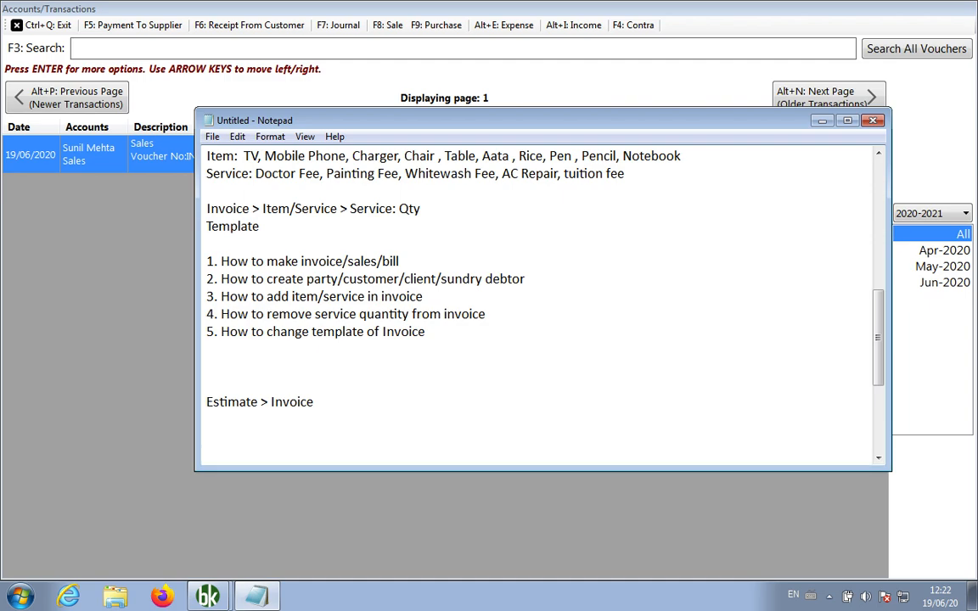
{"action": "left_click", "coordinate": [79, 254]}
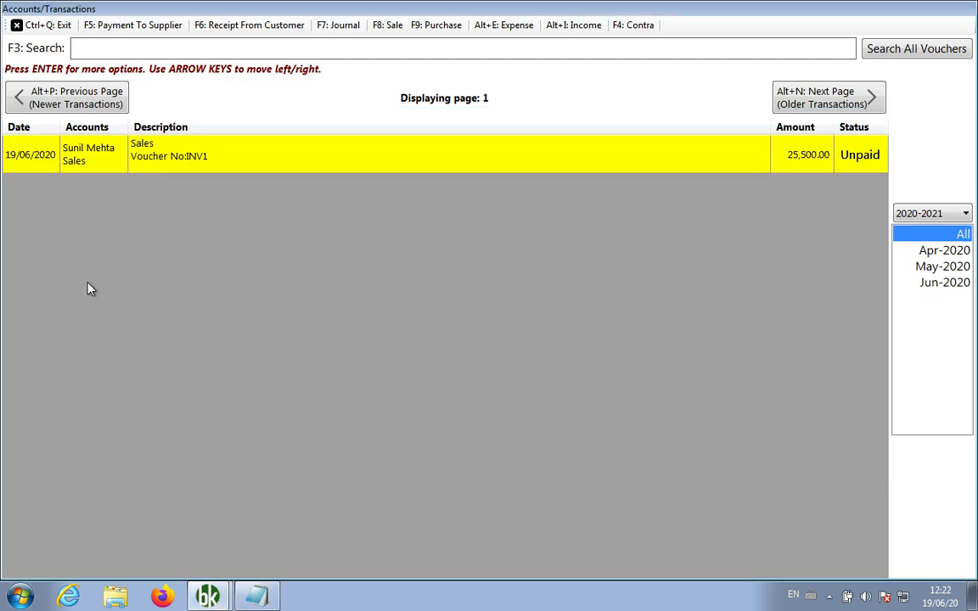
Close the transactions list and start creating a new estimate
{"action": "left_click", "coordinate": [36, 25]}
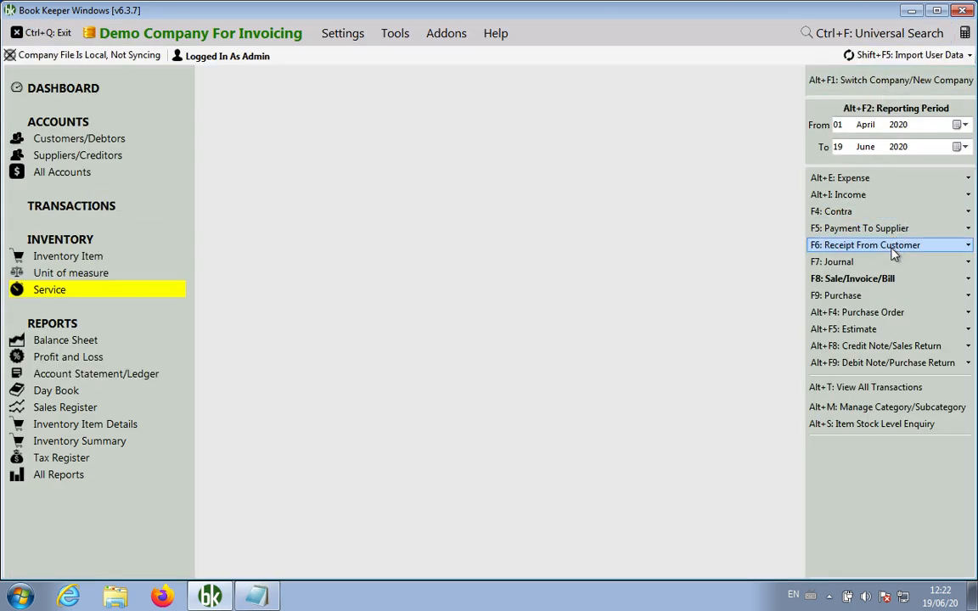
{"action": "left_click", "coordinate": [856, 330]}
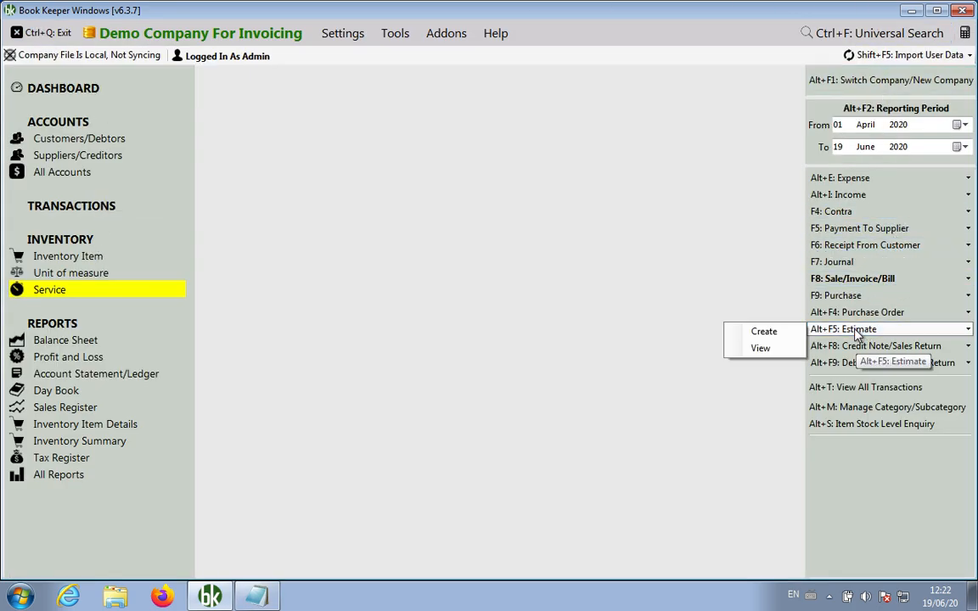
{"action": "left_click", "coordinate": [766, 332]}
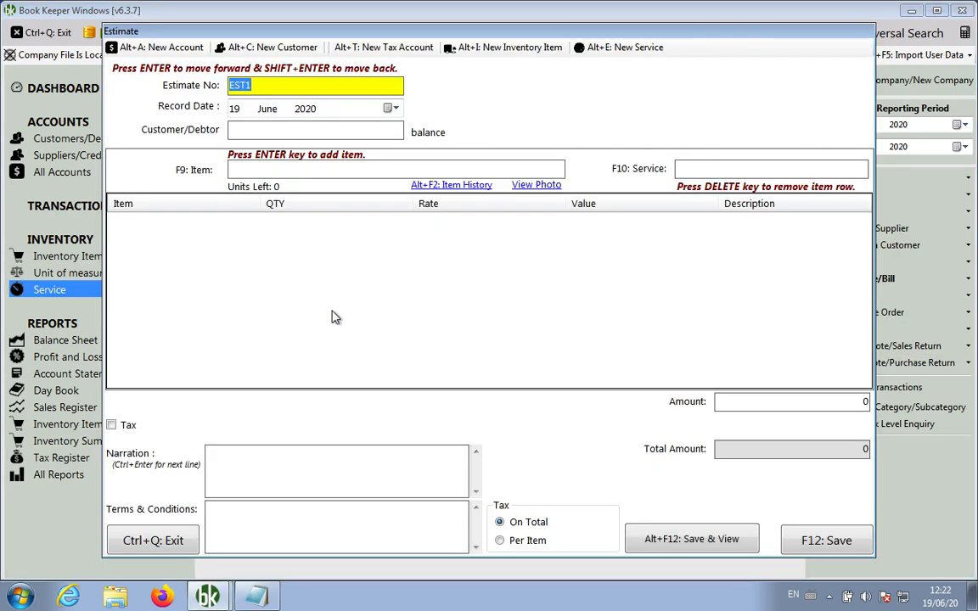
{"action": "key", "text": "Return"}
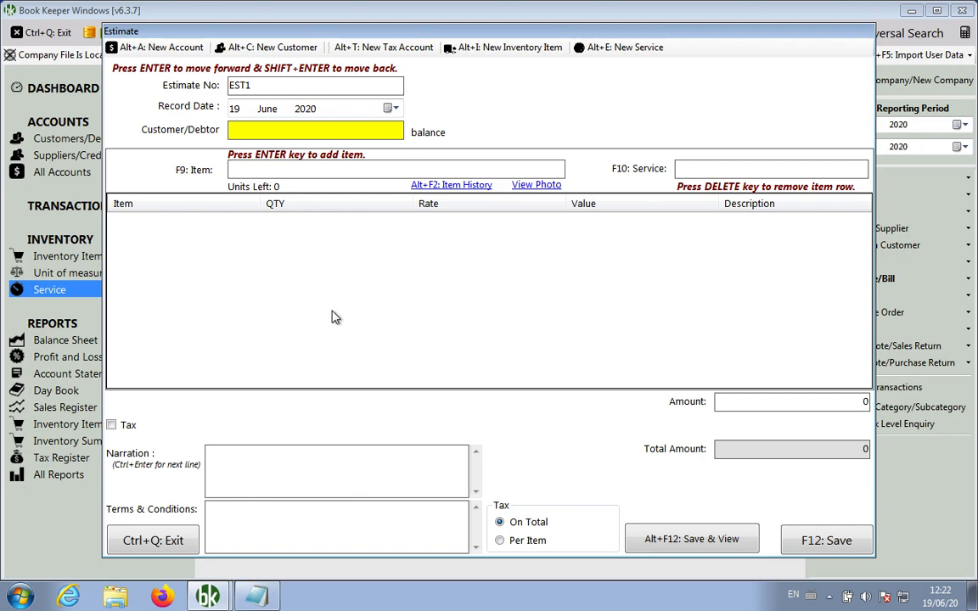
Enter the customer's name and save a new Sundry Debtors account for them
{"action": "key", "text": "Return"}
{"action": "left_click", "coordinate": [467, 351]}
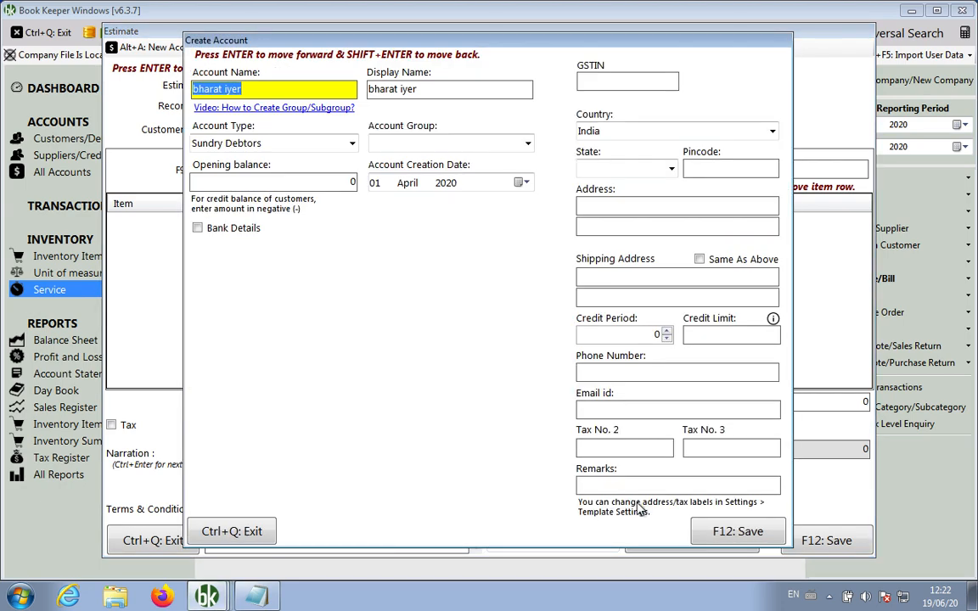
{"action": "left_click", "coordinate": [721, 531]}
{"action": "left_click", "coordinate": [526, 350]}
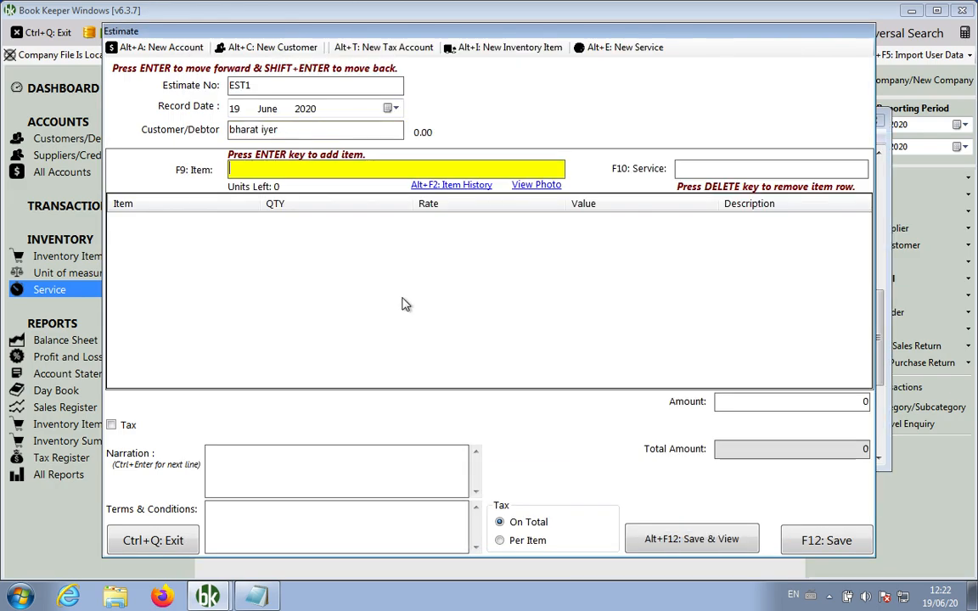
Add Samsung TV with quantity 1 and switch the tax mode to Per Item
{"action": "type", "text": "sa"}
{"action": "key", "text": "Return"}
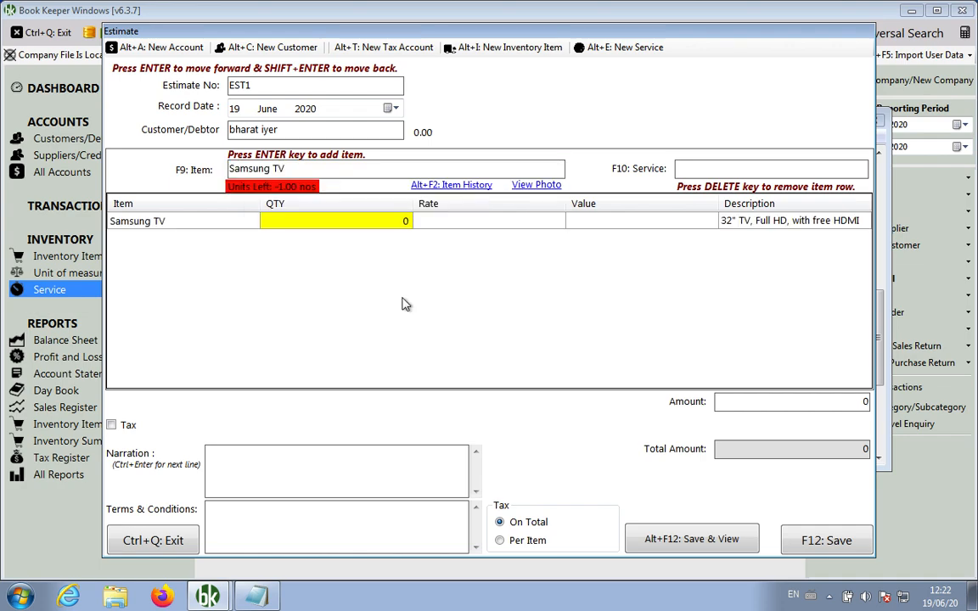
{"action": "type", "text": "1"}
{"action": "key", "text": "Return"}
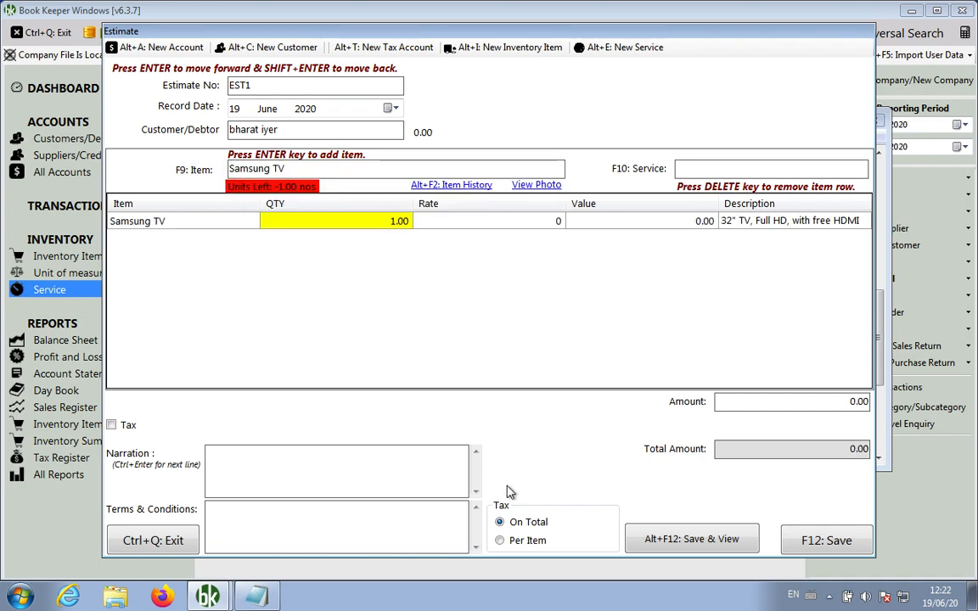
{"action": "left_click", "coordinate": [527, 540]}
Re-enter Samsung TV at quantity 1, rate 25000, 10% discount, and save the estimate
{"action": "left_click", "coordinate": [345, 173]}
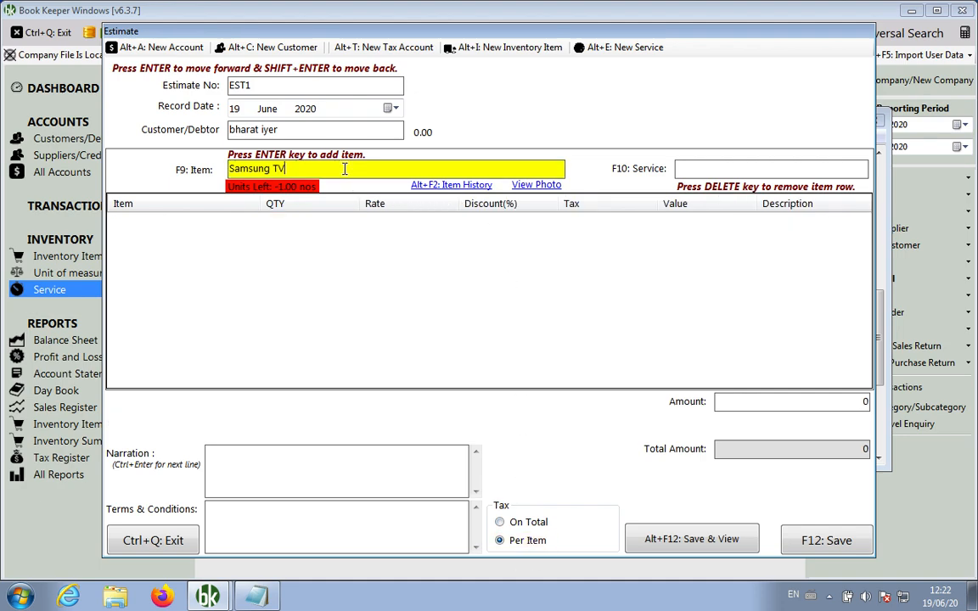
{"action": "key", "text": "Return"}
{"action": "type", "text": "1"}
{"action": "key", "text": "Return"}
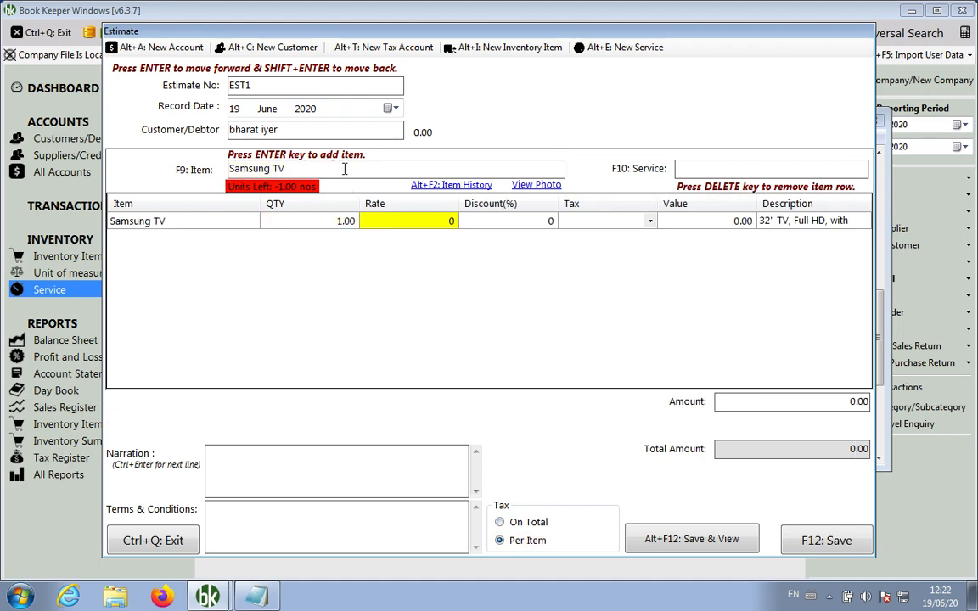
{"action": "type", "text": "25000"}
{"action": "key", "text": "Return"}
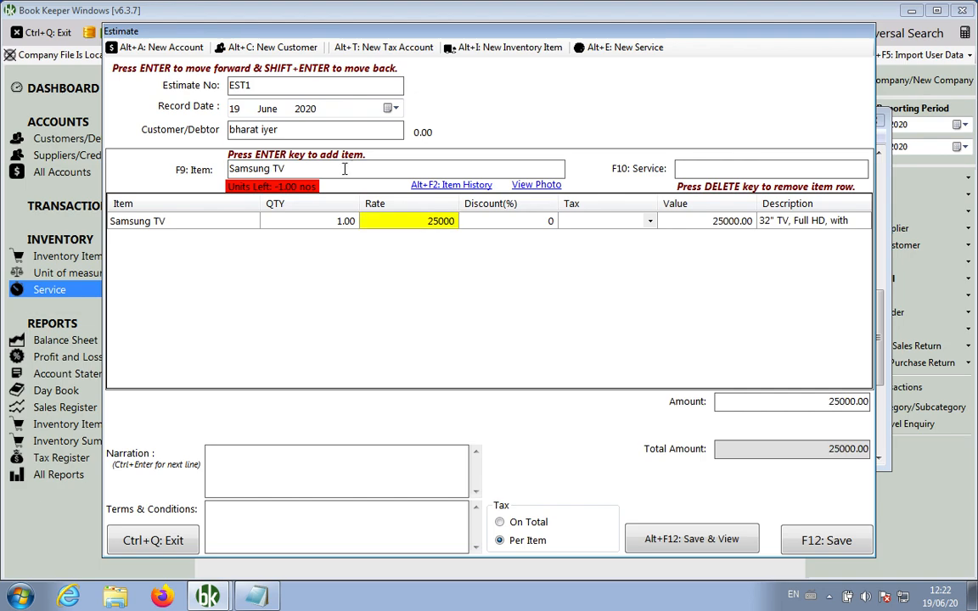
{"action": "key", "text": "Return"}
{"action": "type", "text": "10"}
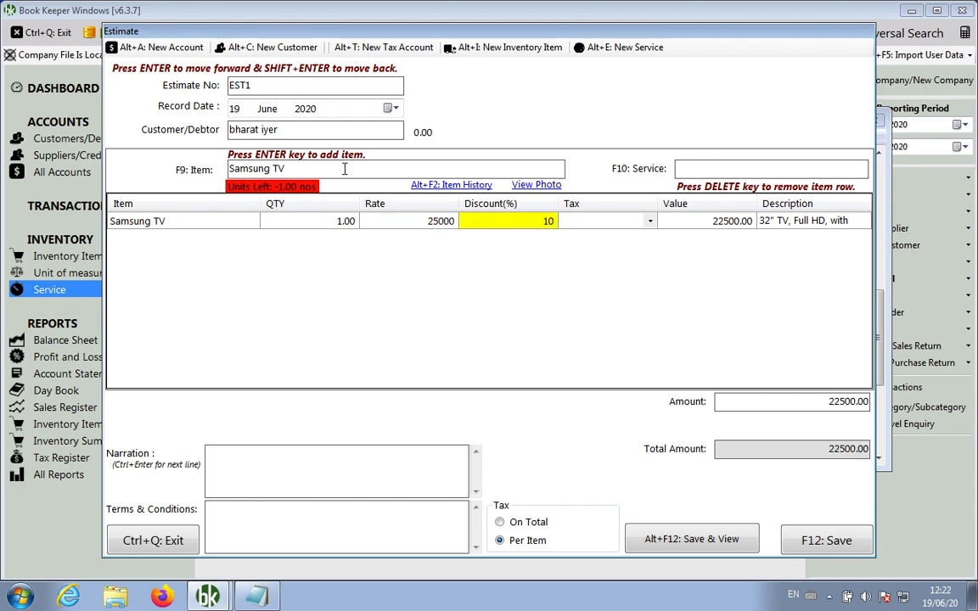
{"action": "left_click", "coordinate": [811, 542]}
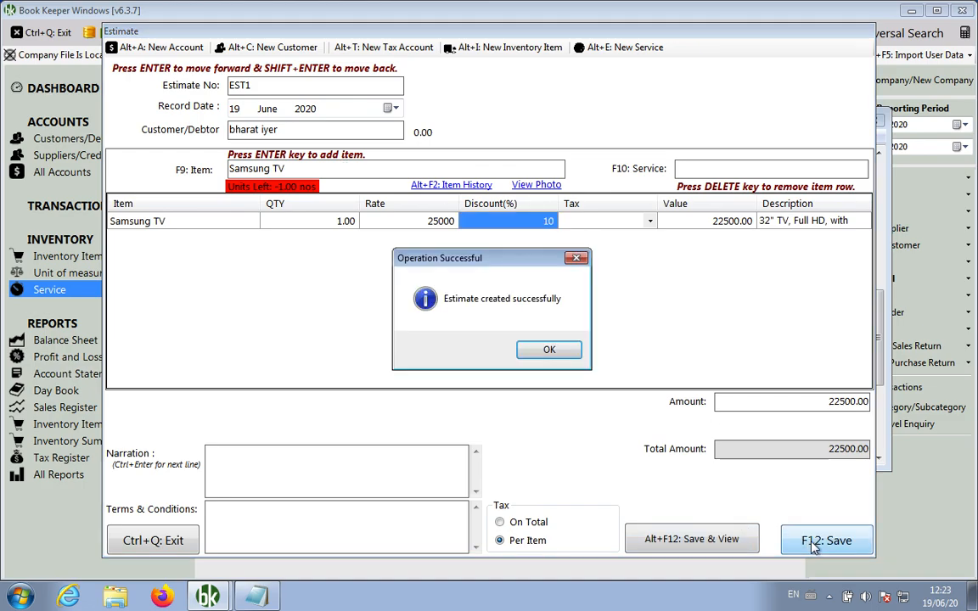
Review the EST1 estimate preview, then close the preview and estimate form
{"action": "left_click", "coordinate": [571, 352]}
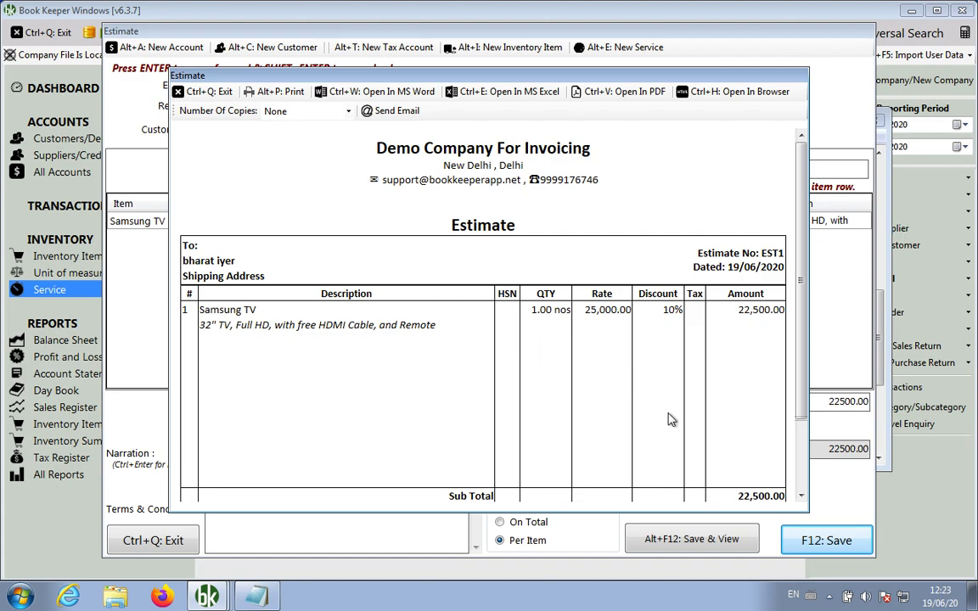
{"action": "scroll", "coordinate": [669, 420], "scroll_direction": "down", "scroll_amount": 3}
{"action": "scroll", "coordinate": [669, 420], "scroll_direction": "up", "scroll_amount": 3}
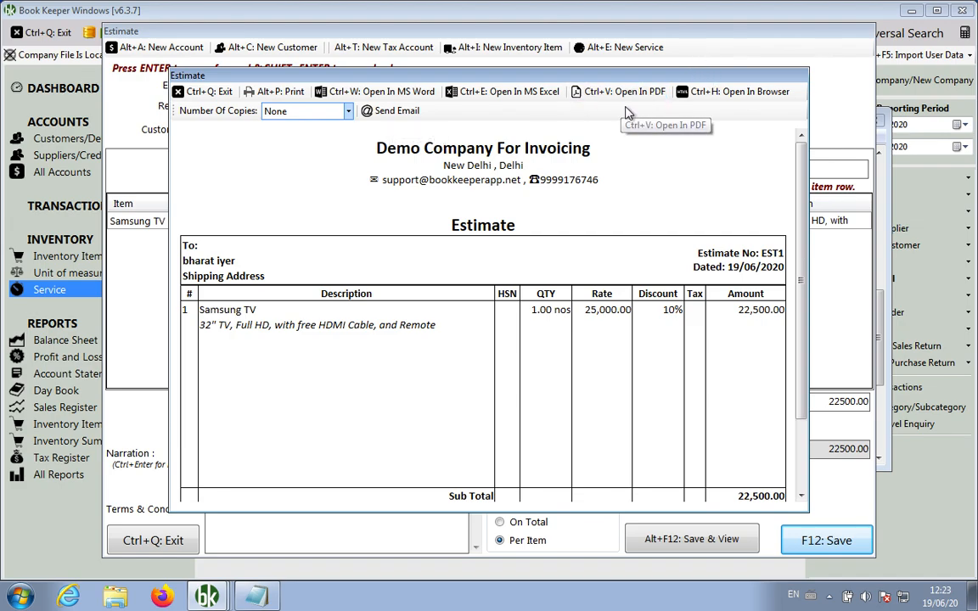
{"action": "scroll", "coordinate": [645, 376], "scroll_direction": "down", "scroll_amount": 2}
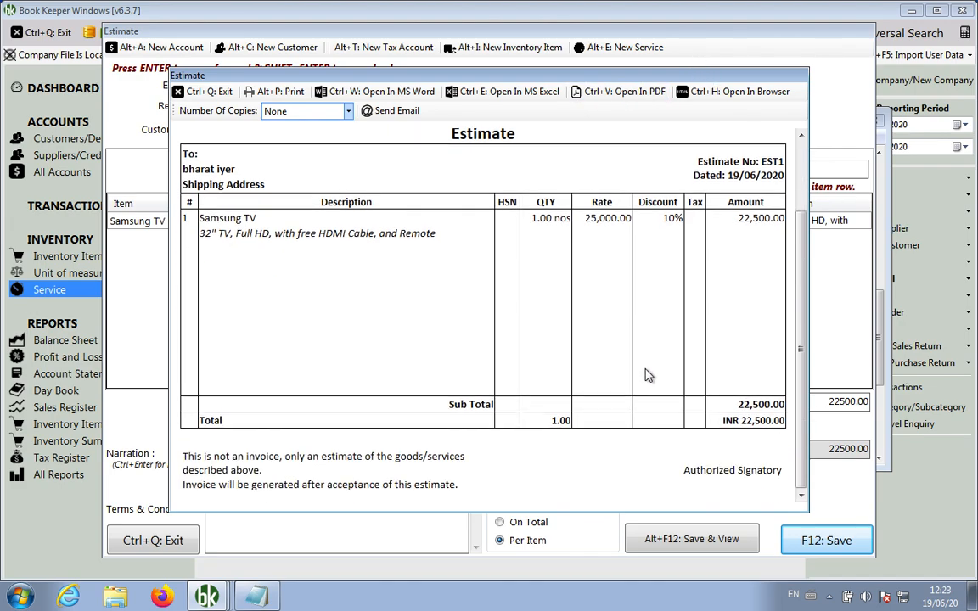
{"action": "left_click", "coordinate": [204, 94]}
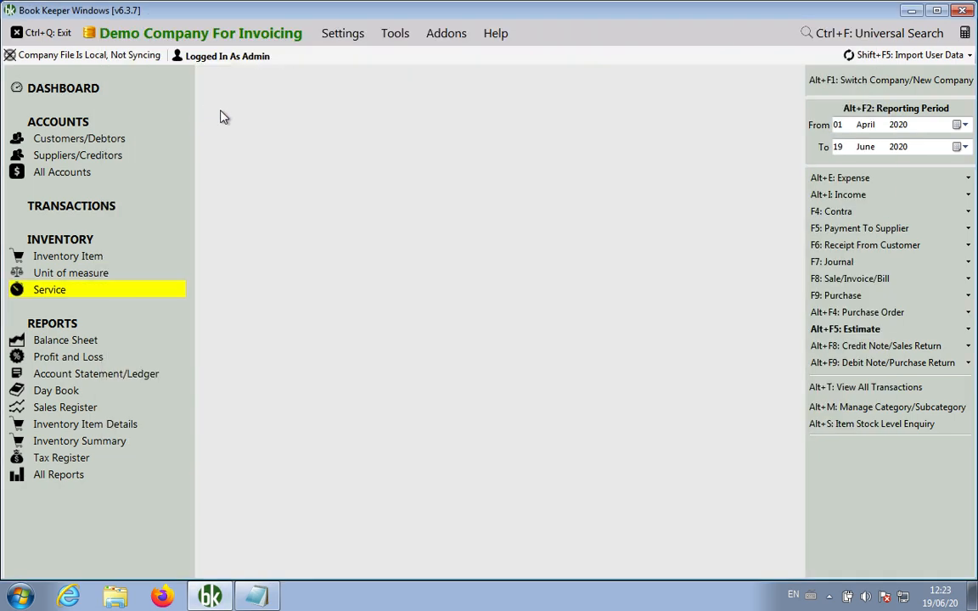
Add items '6. How to Create Estimate' and '7. How to create Customer/party within Estimate'
{"action": "left_click", "coordinate": [256, 597]}
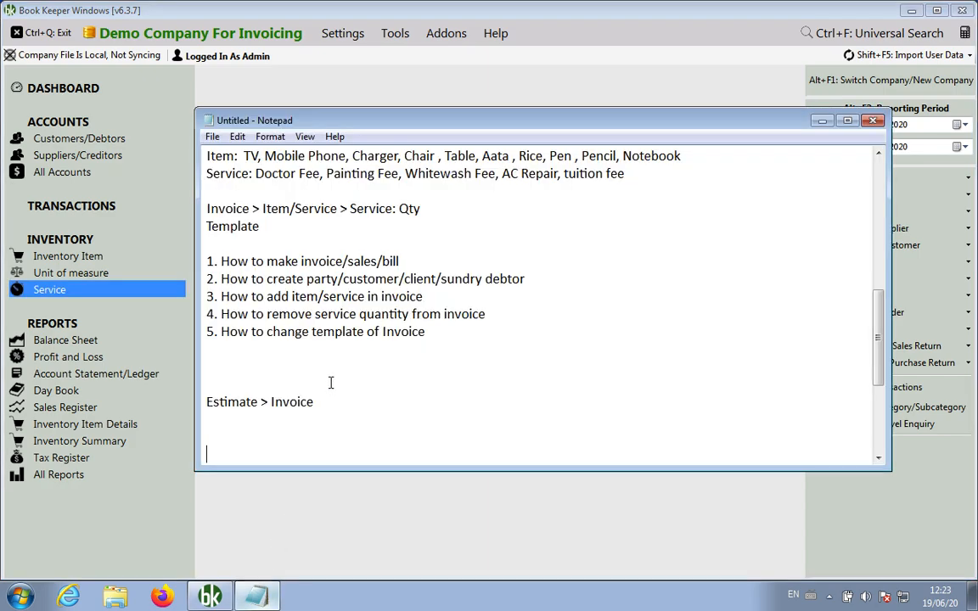
{"action": "left_click", "coordinate": [253, 350]}
{"action": "type", "text": "6. How to "}
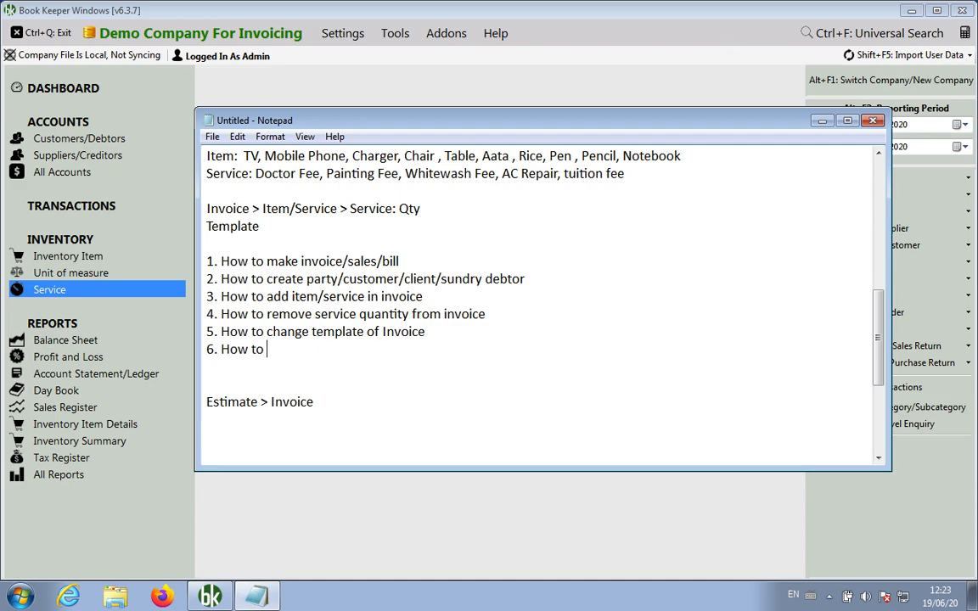
{"action": "type", "text": "Create Estimate"}
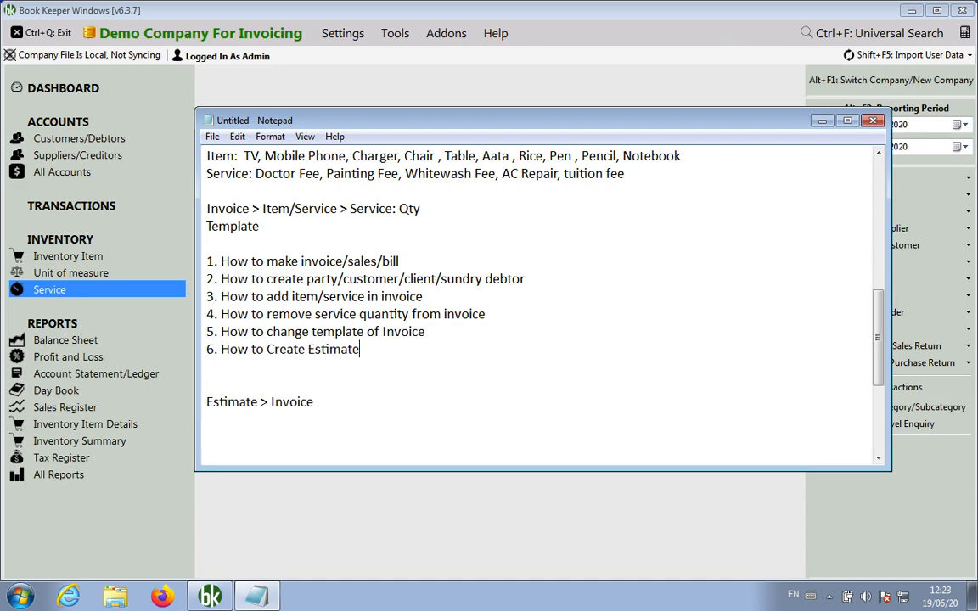
{"action": "key", "text": "Return"}
{"action": "type", "text": "7. How "}
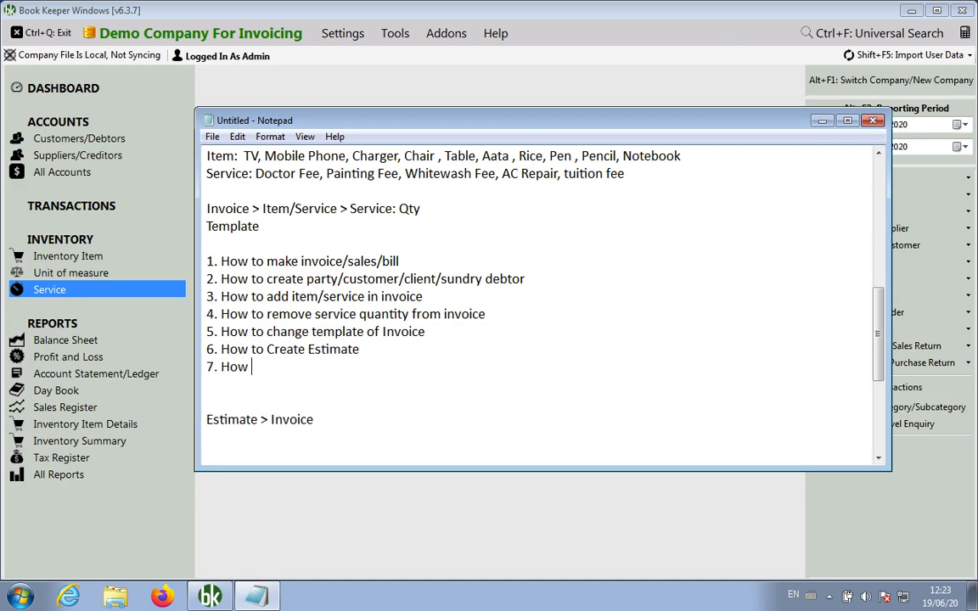
{"action": "type", "text": "to create Custo"}
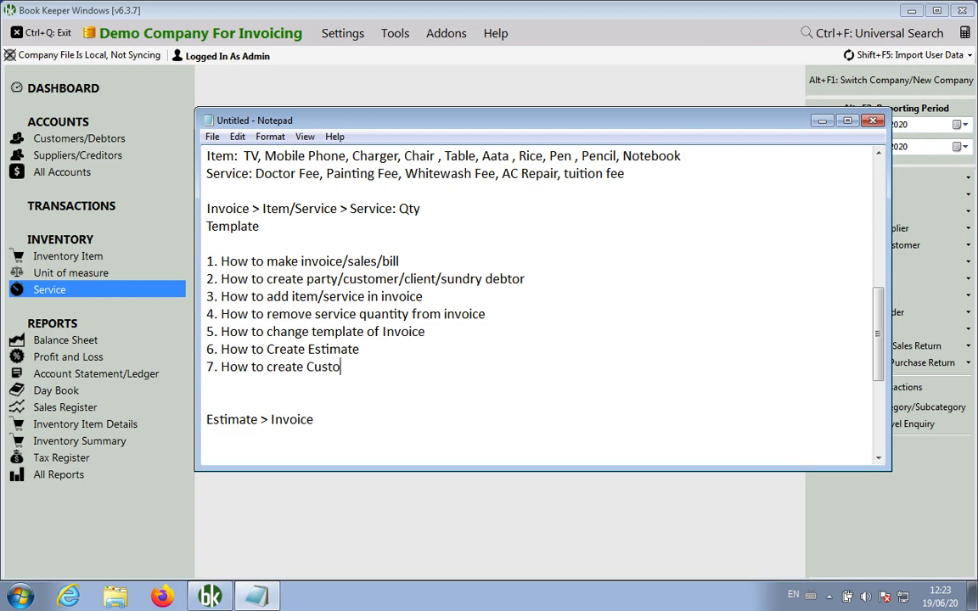
{"action": "type", "text": "mer/party wi"}
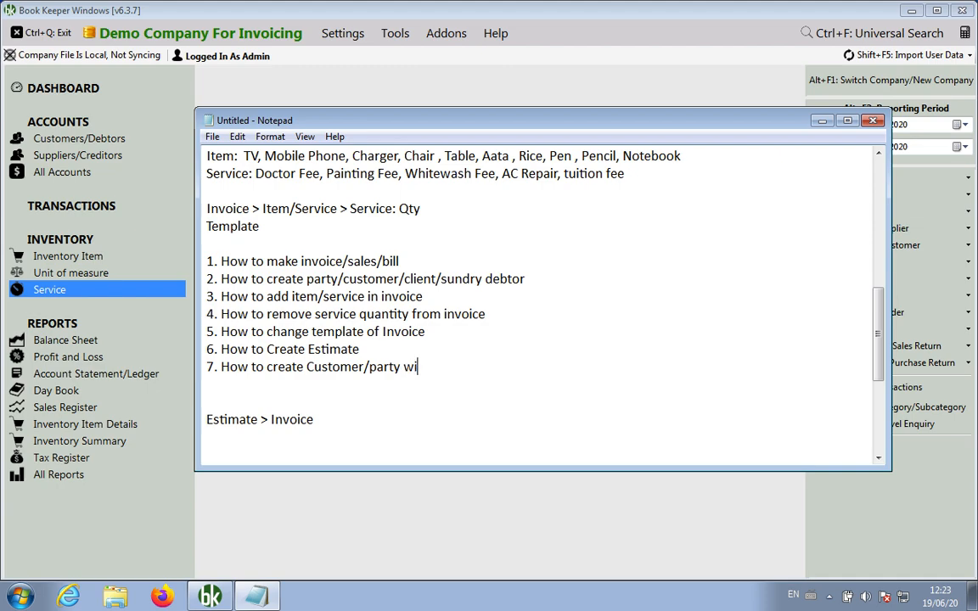
{"action": "type", "text": "thin Estimate"}
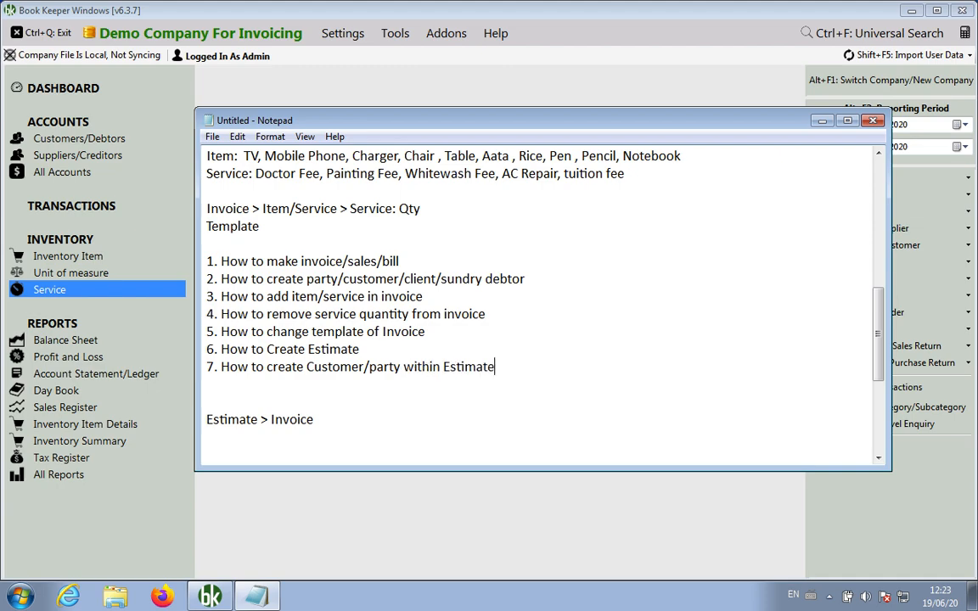
Add items 8 on entering item/service in Estimate and 9 'How to take print or mail Estimate/Invoice'
{"action": "key", "text": "Return"}
{"action": "type", "text": "8."}
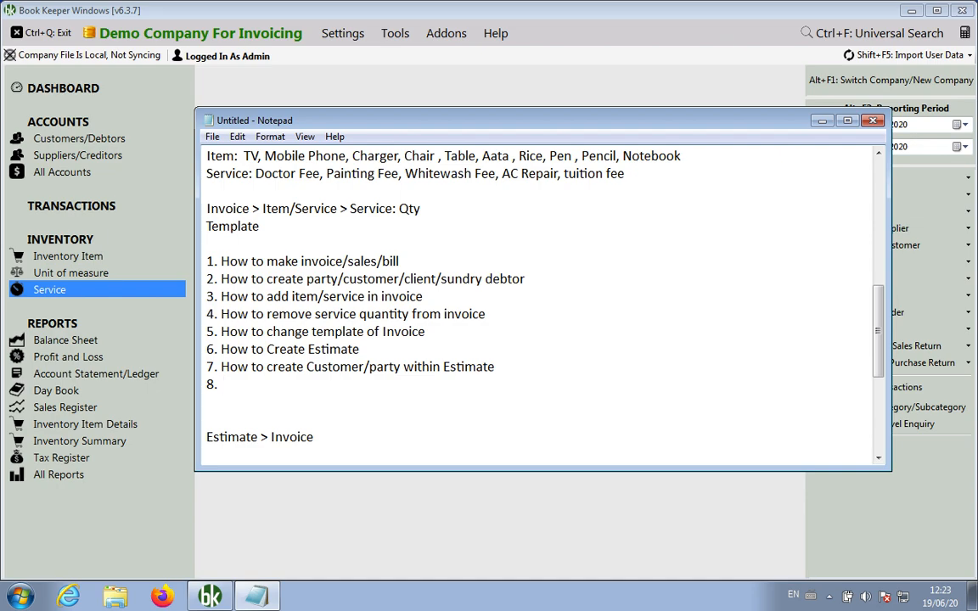
{"action": "type", "text": " How to enter item/"}
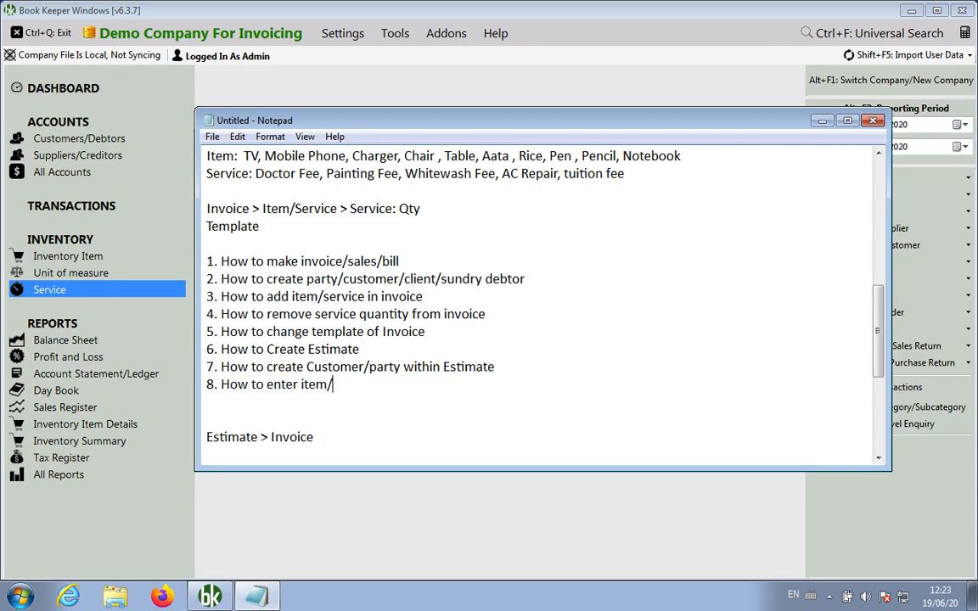
{"action": "type", "text": "service in in"}
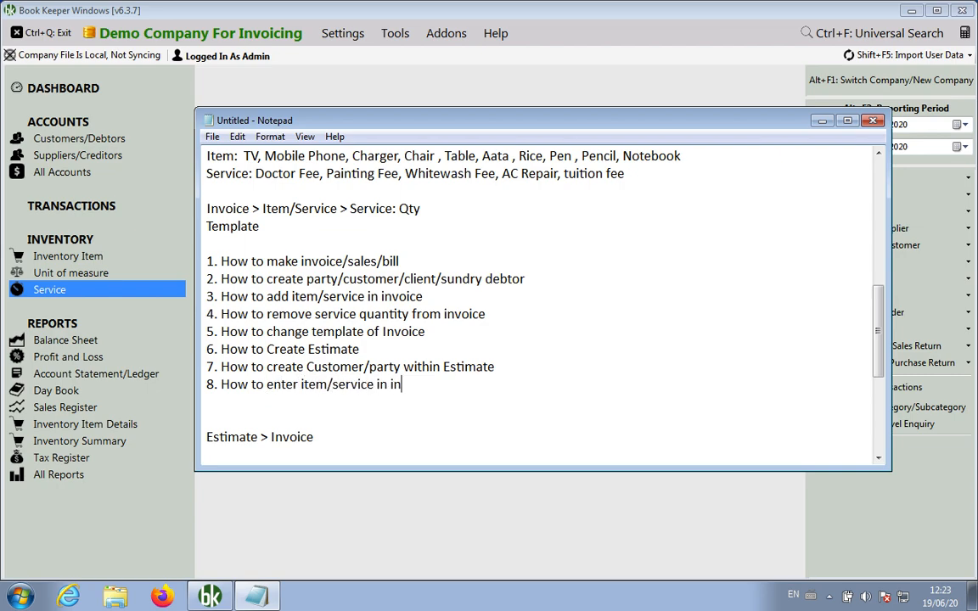
{"action": "type", "text": "voice"}
{"action": "key", "text": "BackSpace"}
{"action": "key", "text": "BackSpace"}
{"action": "key", "text": "BackSpace"}
{"action": "key", "text": "BackSpace"}
{"action": "key", "text": "BackSpace"}
{"action": "key", "text": "BackSpace"}
{"action": "key", "text": "BackSpace"}
{"action": "type", "text": "Estimate"}
{"action": "key", "text": "Return"}
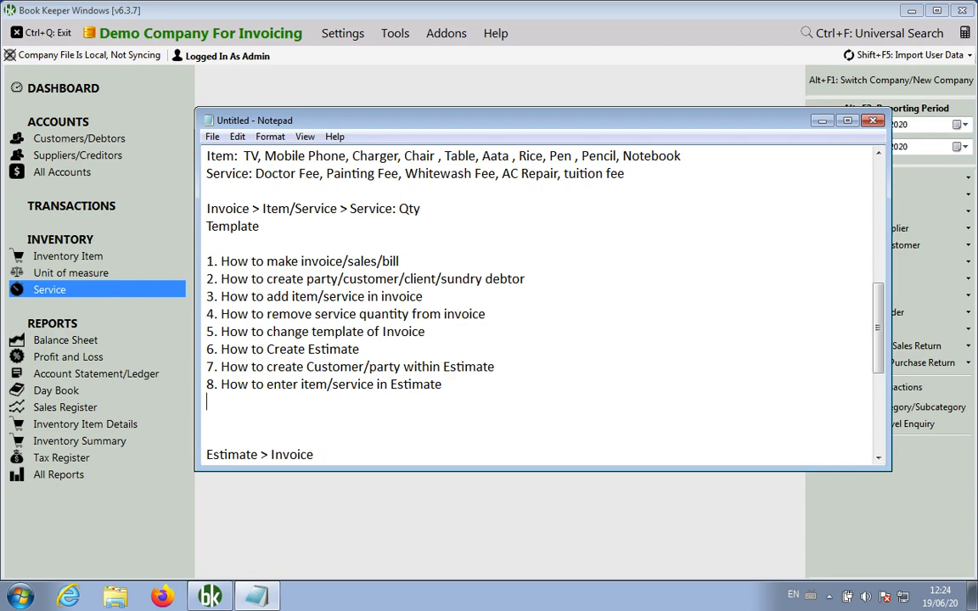
{"action": "type", "text": "9. how t"}
{"action": "key", "text": "BackSpace"}
{"action": "key", "text": "BackSpace"}
{"action": "key", "text": "BackSpace"}
{"action": "key", "text": "BackSpace"}
{"action": "key", "text": "BackSpace"}
{"action": "type", "text": "How to take print or mail"}
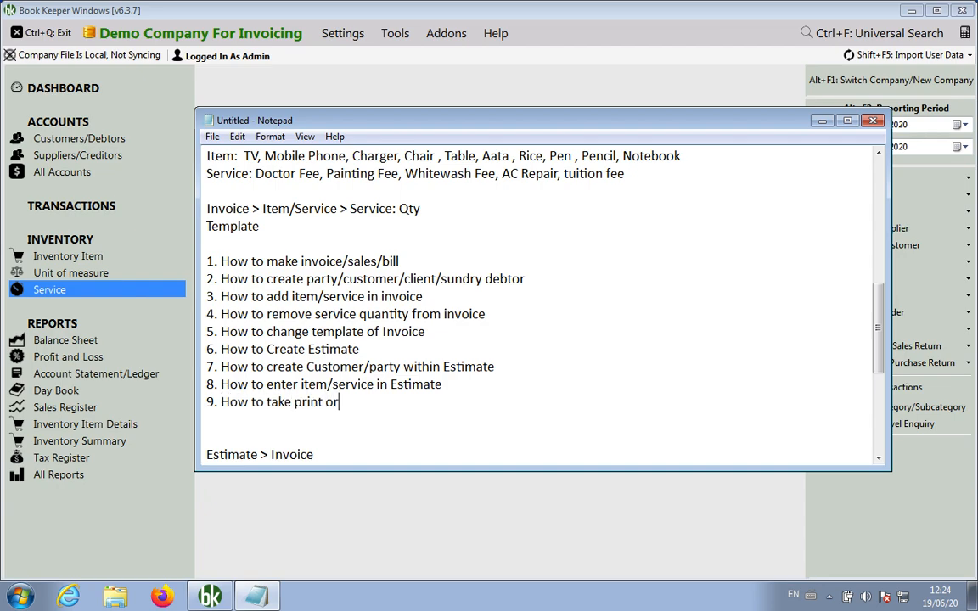
{"action": "type", "text": "mate"}
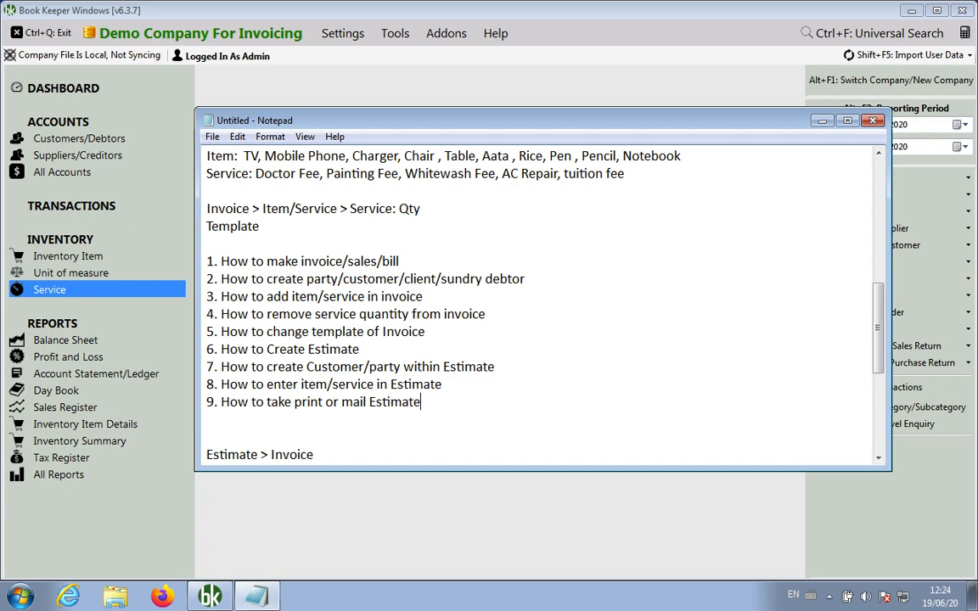
{"action": "type", "text": "/Invoice"}
{"action": "key", "text": "Return"}
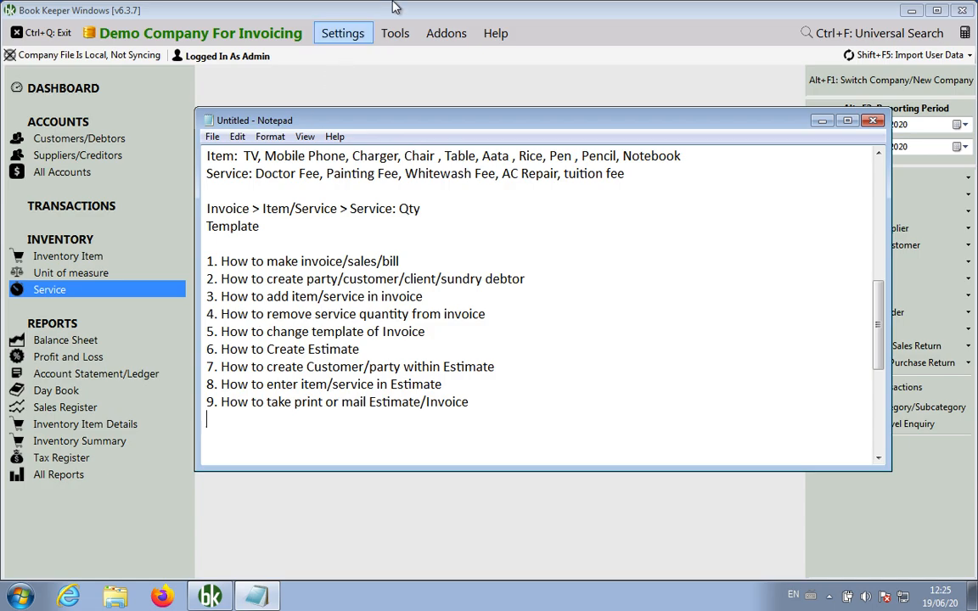
Bring the Book Keeper window back in front of the Notepad topic list
{"action": "left_click", "coordinate": [454, 93]}
Convert estimate EST1 into invoice INV2 with Make Invoice from the Estimates list
{"action": "left_click", "coordinate": [88, 212]}
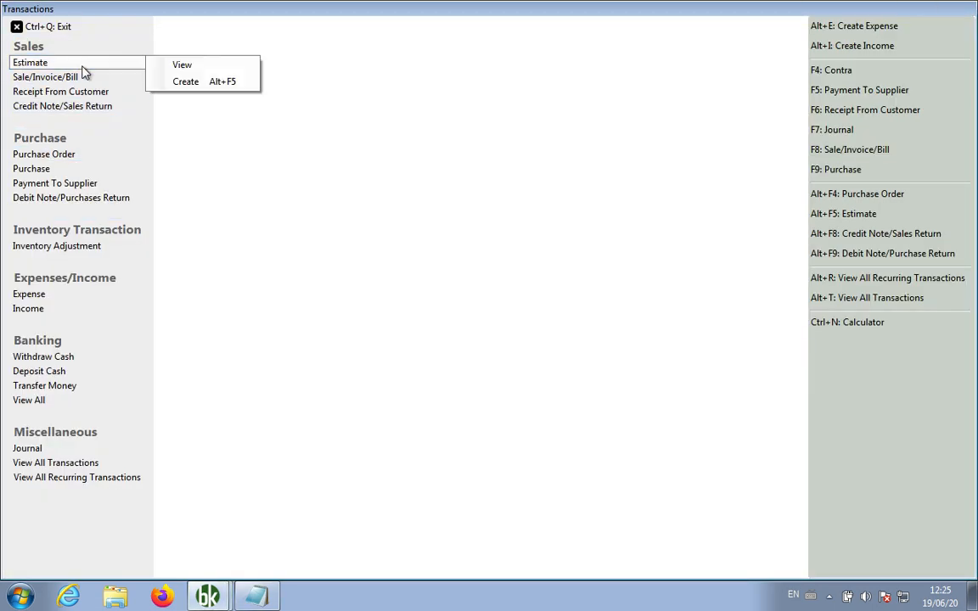
{"action": "mouse_move", "coordinate": [119, 68]}
{"action": "left_click", "coordinate": [182, 66]}
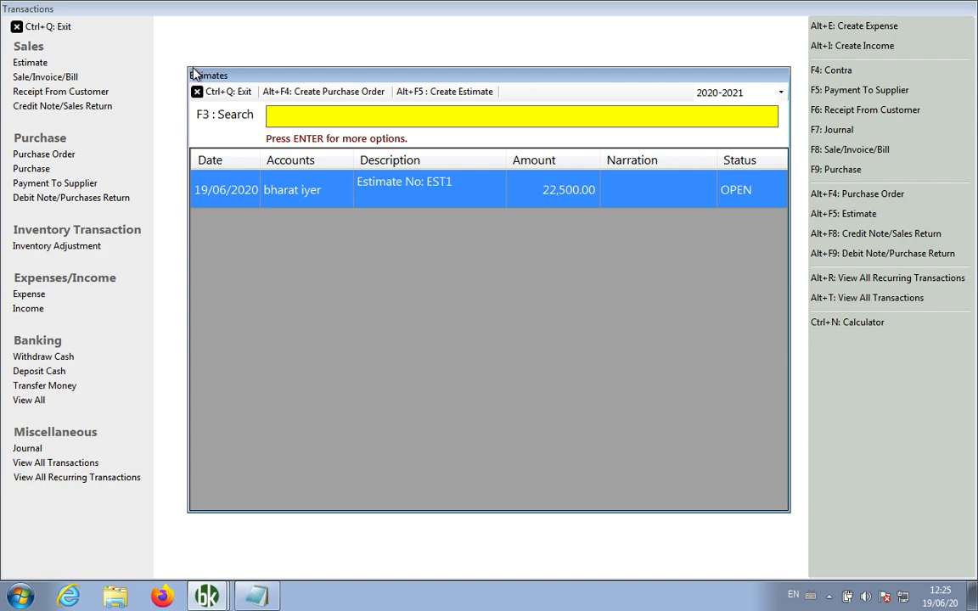
{"action": "right_click", "coordinate": [405, 189]}
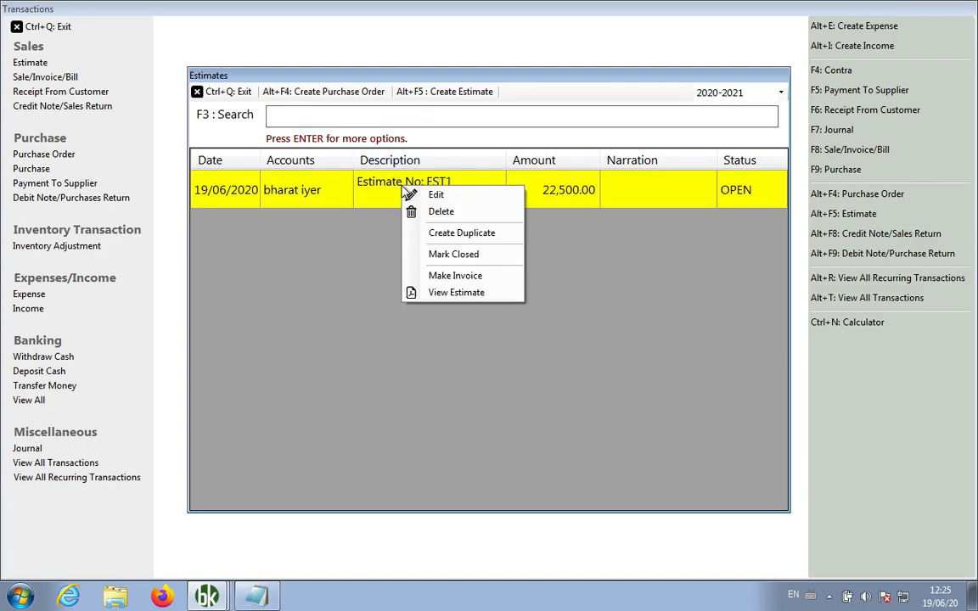
{"action": "left_click", "coordinate": [462, 276]}
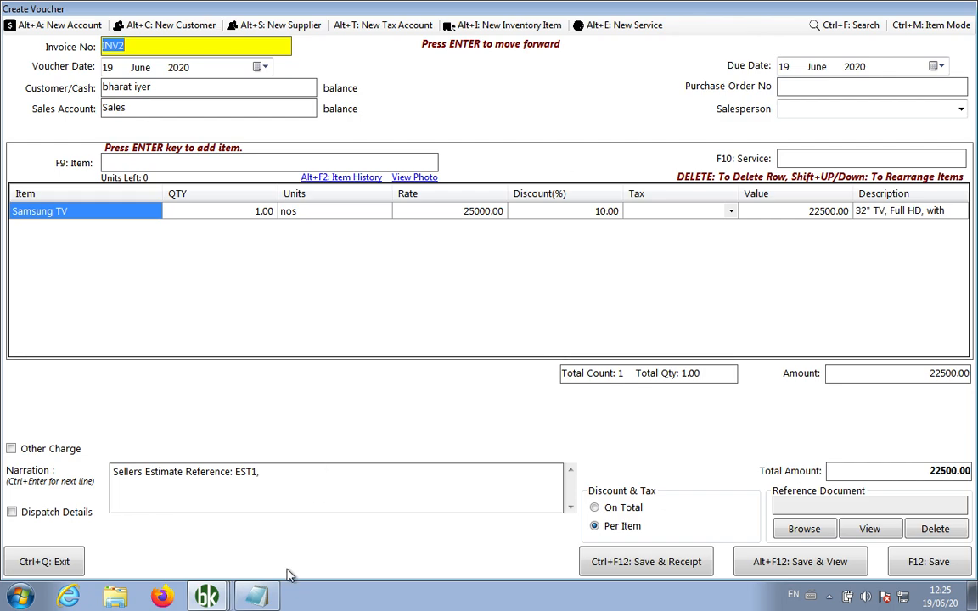
Add line '10. Convert Estimate > Invoice, Estimate > View, click > Make Invoice' to the notes
{"action": "left_click", "coordinate": [257, 597]}
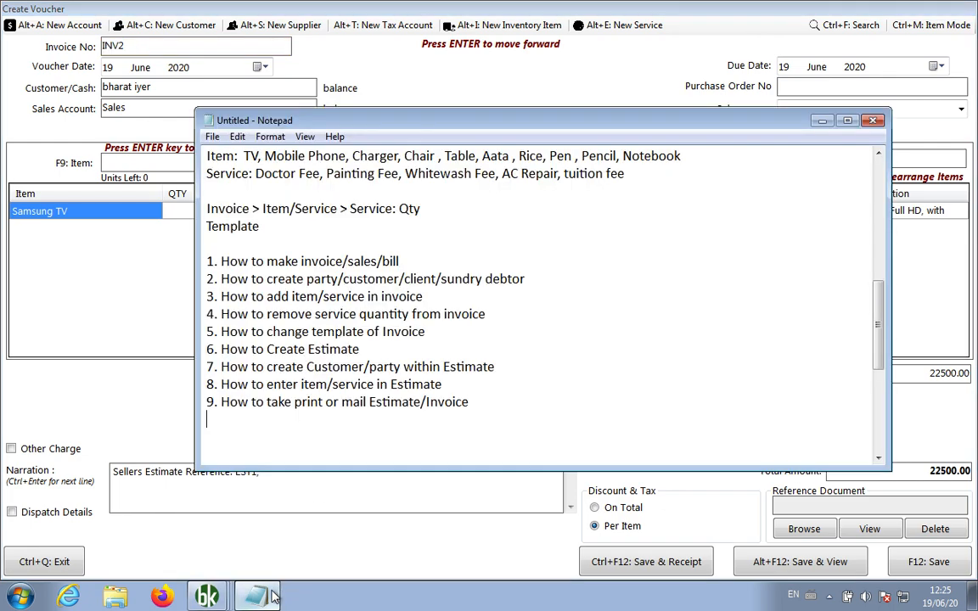
{"action": "left_click", "coordinate": [515, 422]}
{"action": "key", "text": "Return"}
{"action": "type", "text": "10."}
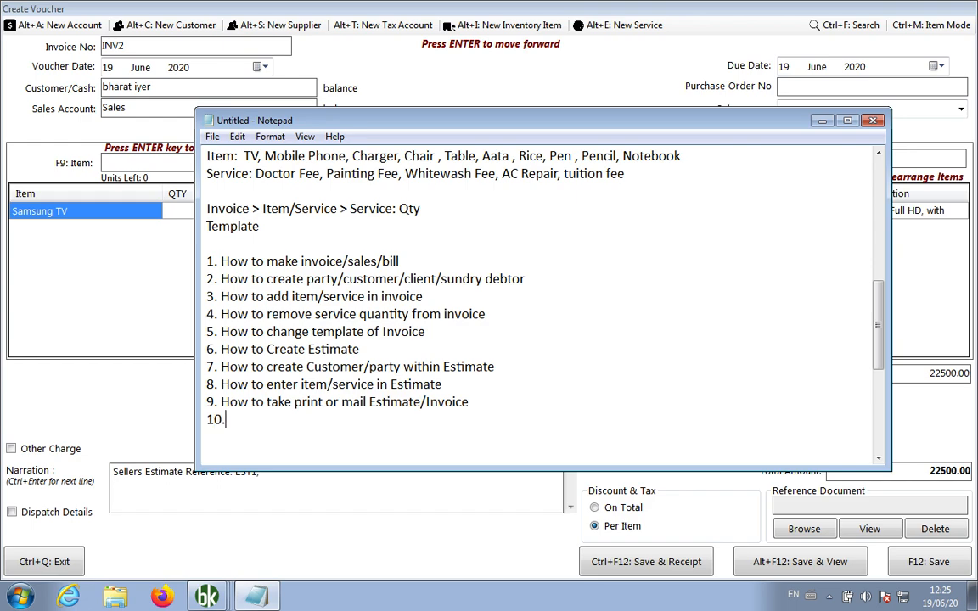
{"action": "type", "text": " Convert Estimate "}
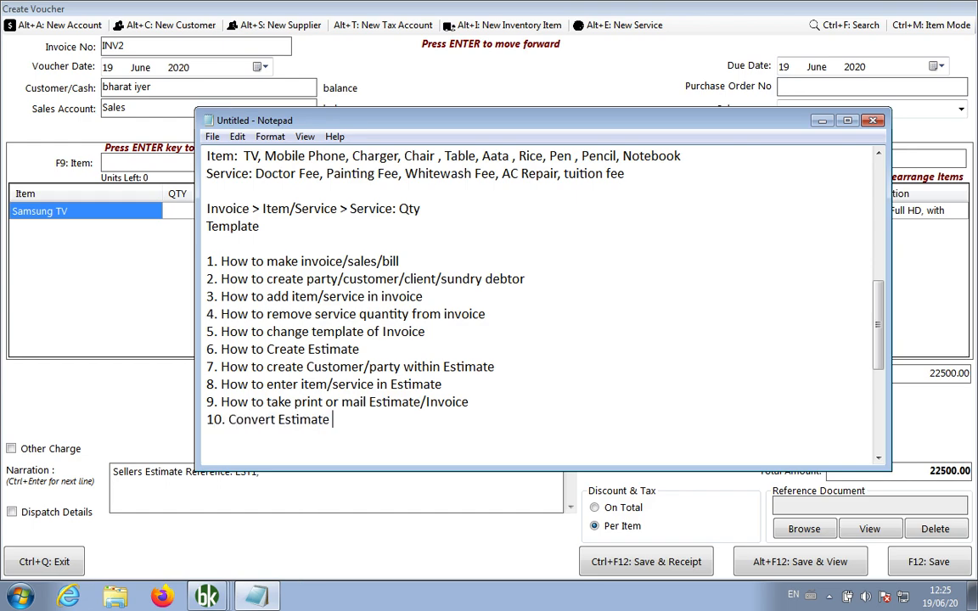
{"action": "type", "text": "> Invoice, Estia"}
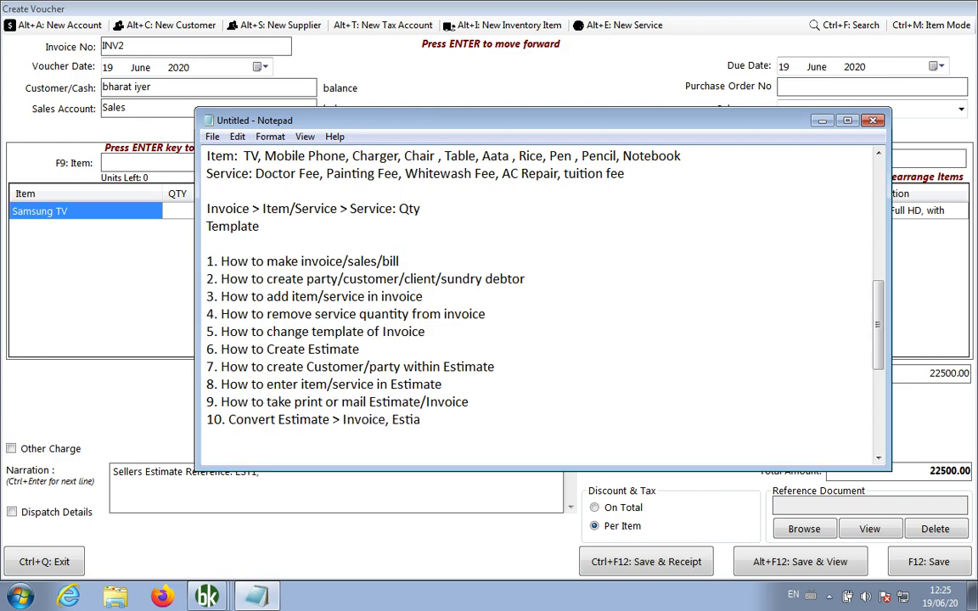
{"action": "key", "text": "BackSpace"}
{"action": "type", "text": "mate > View, click >"}
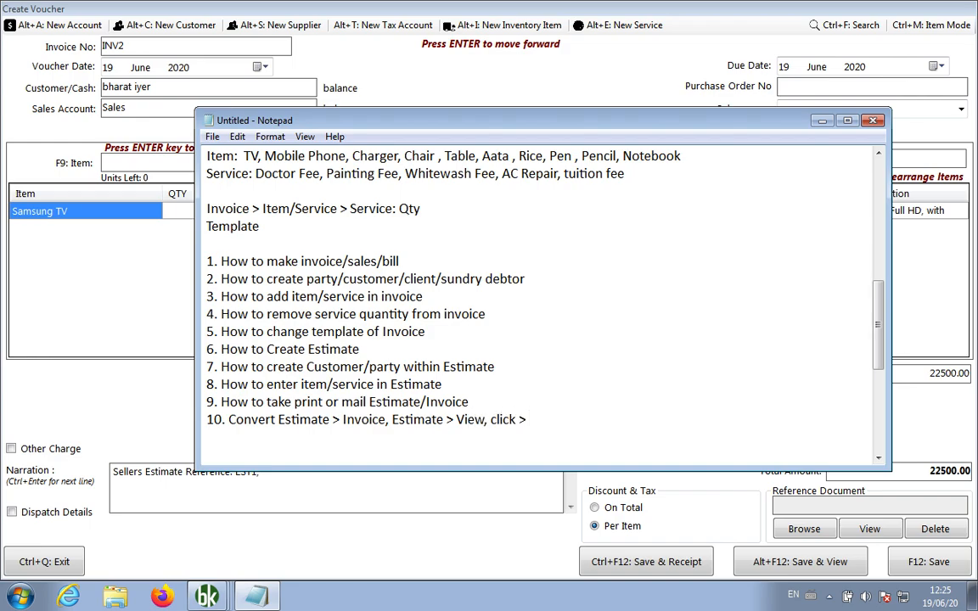
{"action": "type", "text": " Make Invoic"}
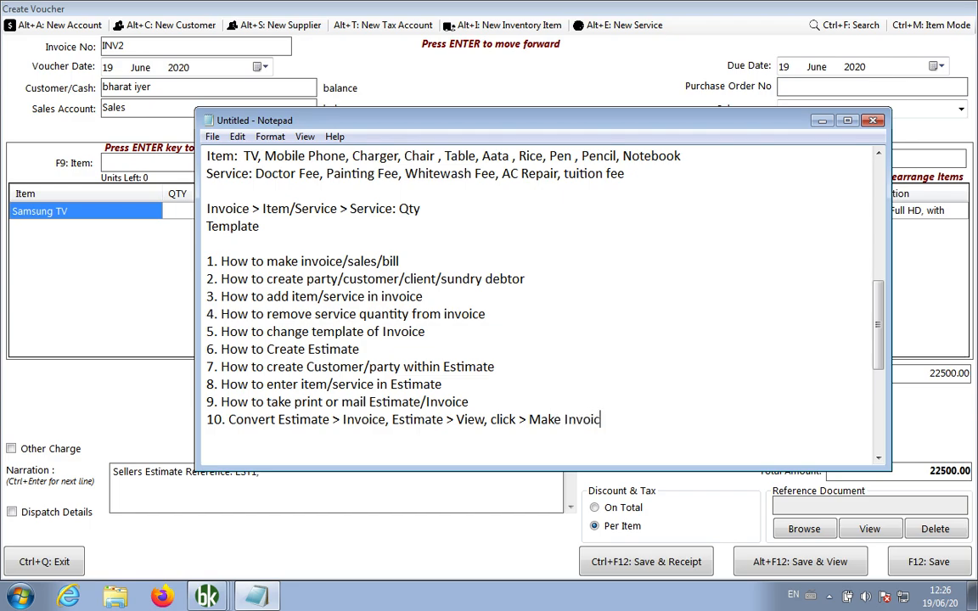
{"action": "type", "text": "e"}
{"action": "left_click", "coordinate": [93, 289]}
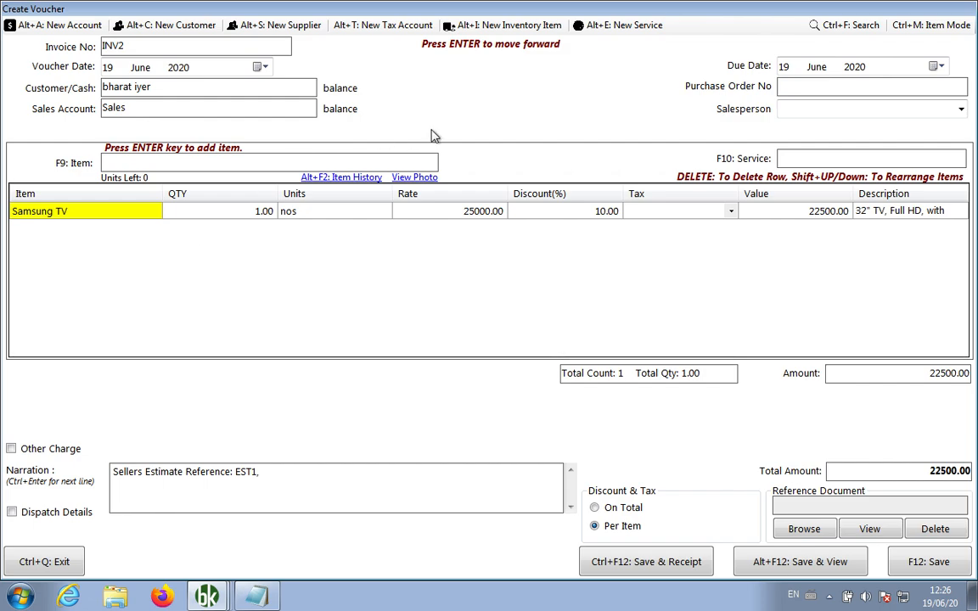
Add an Installation service, quantity 1 at 10% discount, and save INV2 totalling 22950.00
{"action": "left_click", "coordinate": [801, 156]}
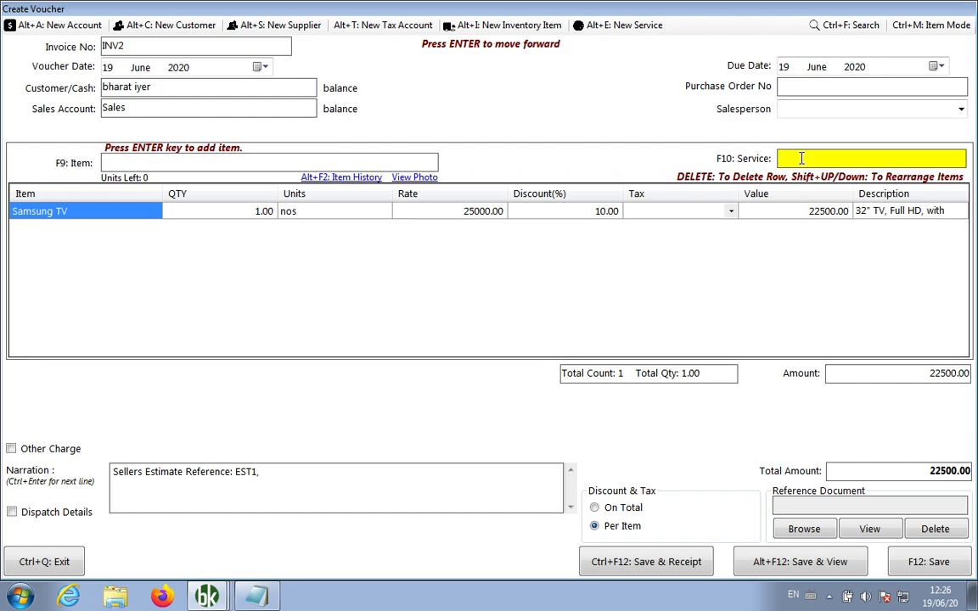
{"action": "type", "text": "i"}
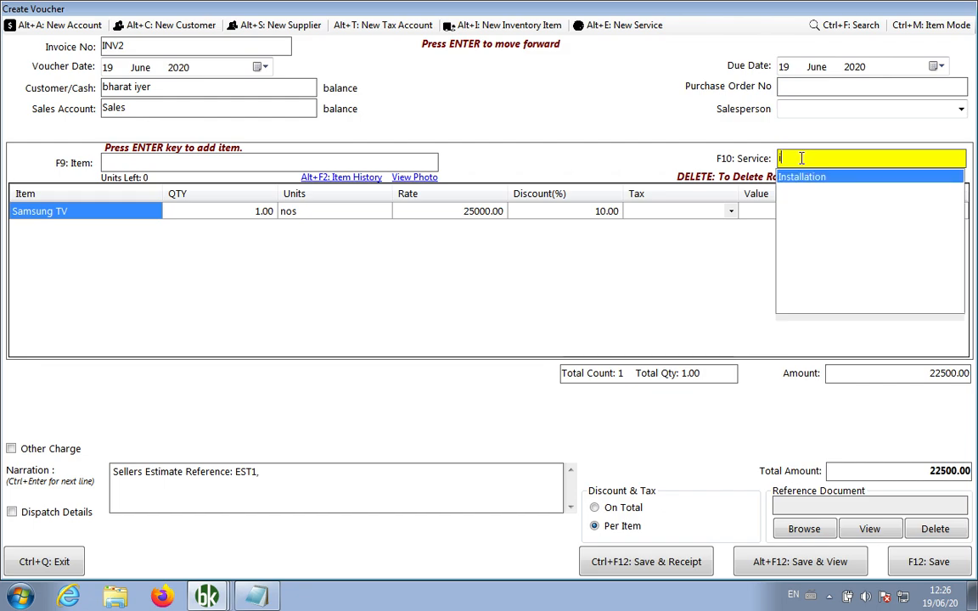
{"action": "key", "text": "Return"}
{"action": "type", "text": "1"}
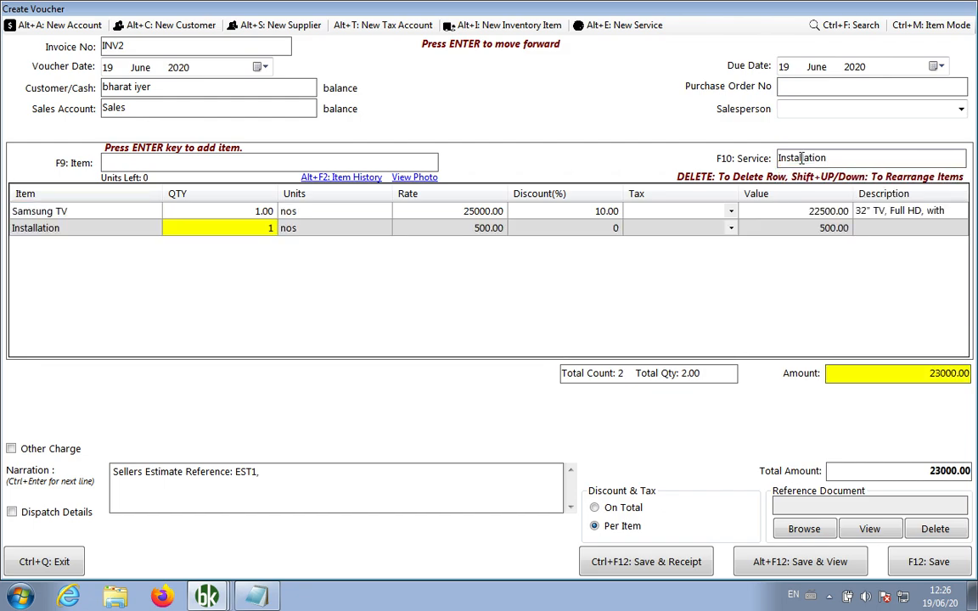
{"action": "key", "text": "Return"}
{"action": "key", "text": "Return"}
{"action": "key", "text": "Return"}
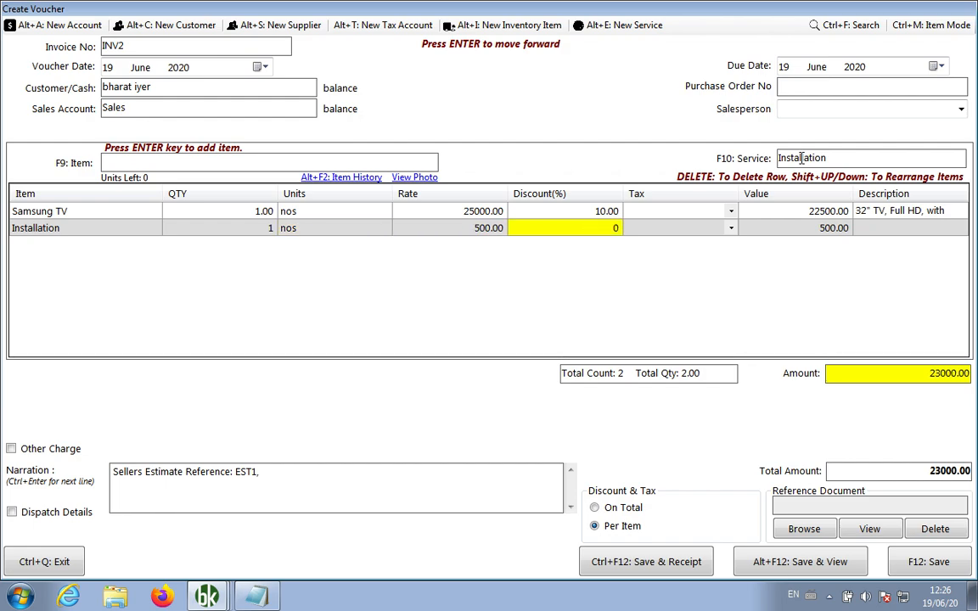
{"action": "type", "text": "10"}
{"action": "left_click", "coordinate": [816, 571]}
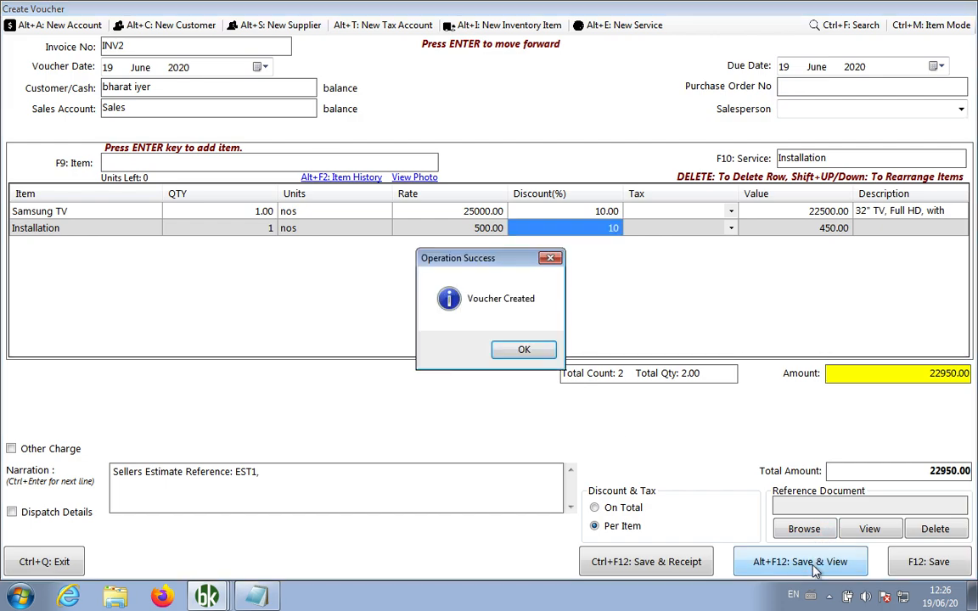
{"action": "left_click", "coordinate": [524, 350]}
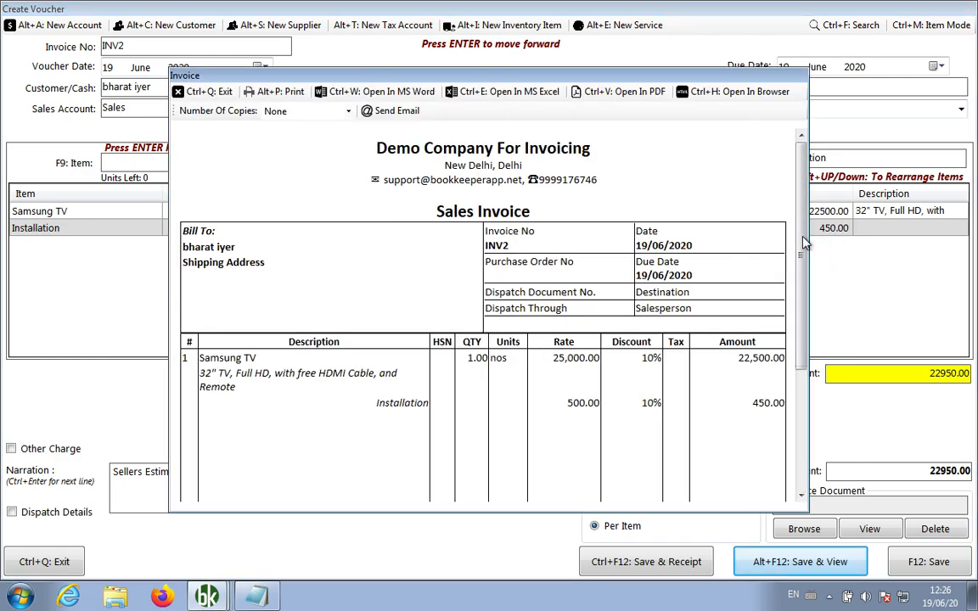
Scroll through the INV2 Sales Invoice preview and close it
{"action": "left_click_drag", "start_coordinate": [805, 243], "coordinate": [805, 323]}
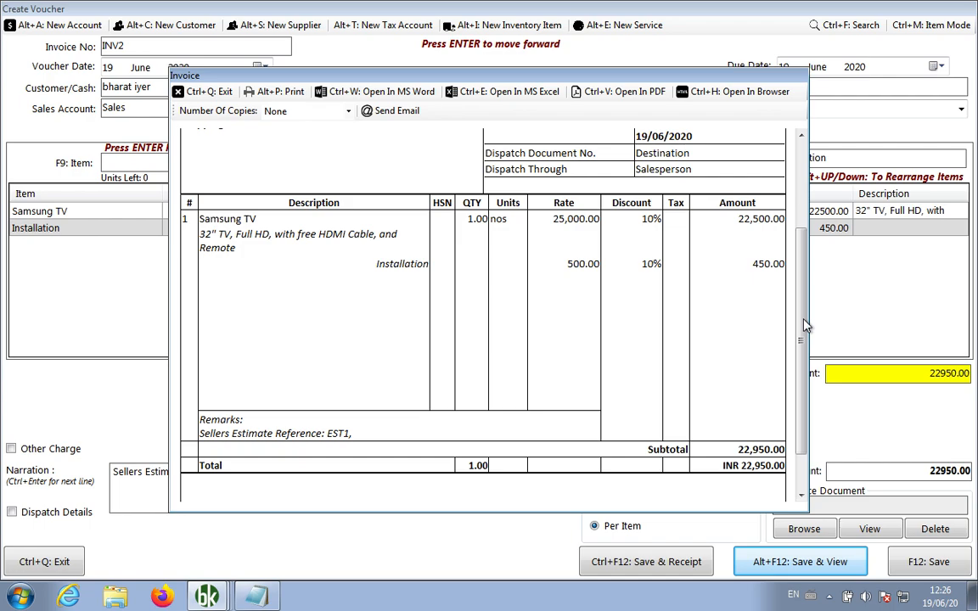
{"action": "left_click_drag", "start_coordinate": [807, 325], "coordinate": [808, 428]}
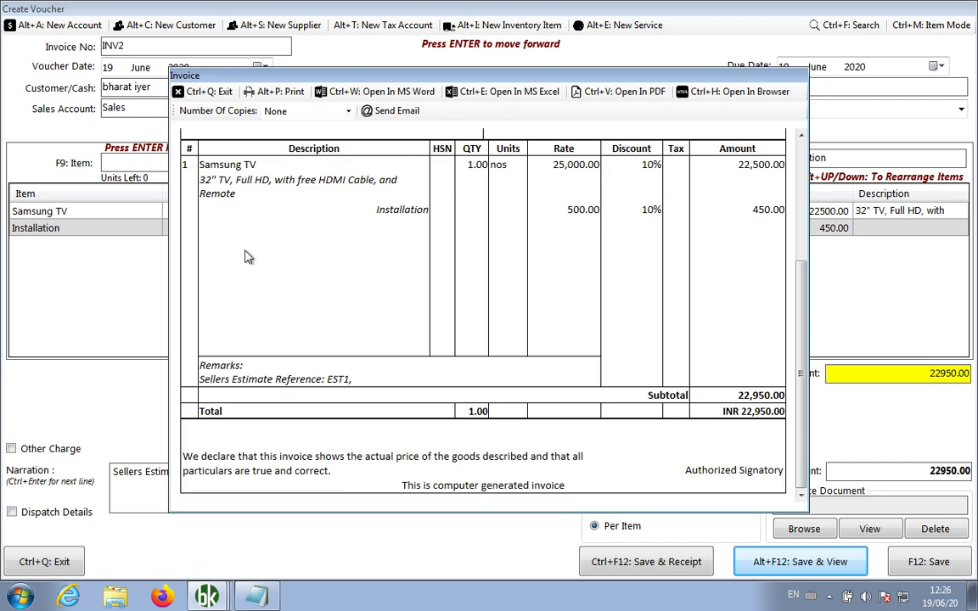
{"action": "left_click", "coordinate": [216, 93]}
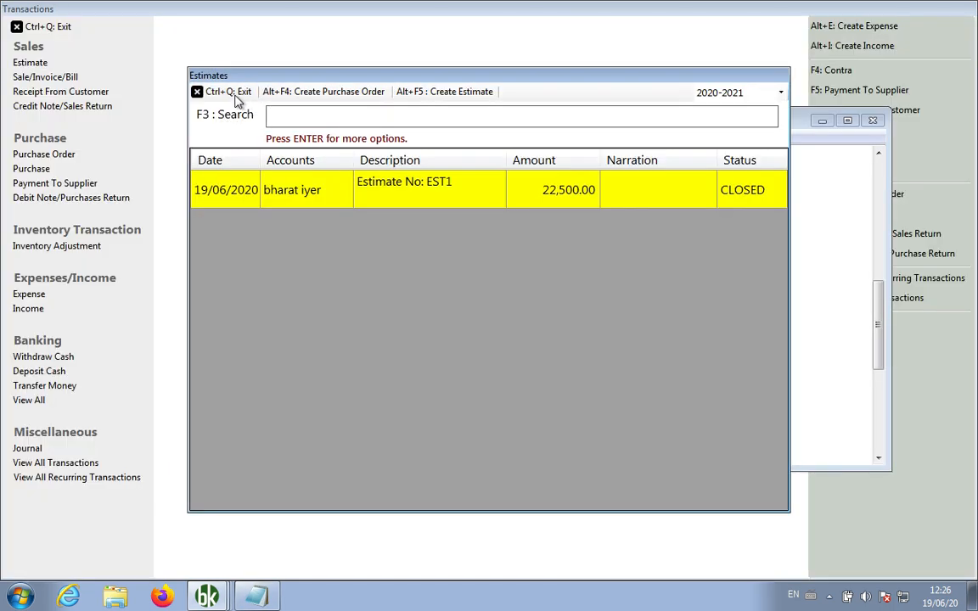
Close the Estimates list and add line '11. Cash / Credit Invoice' to the Notepad topics
{"action": "left_click", "coordinate": [234, 95]}
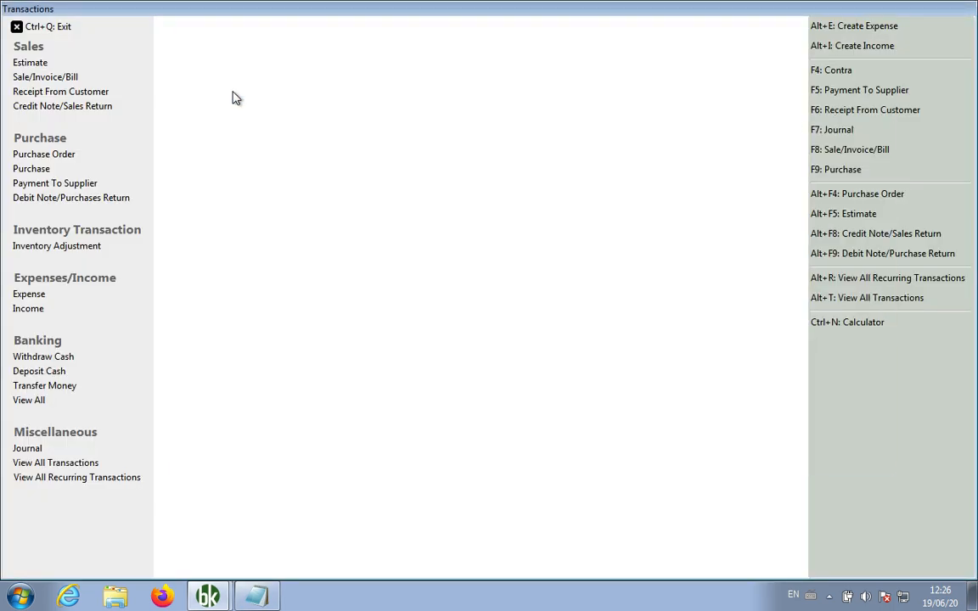
{"action": "left_click", "coordinate": [258, 597]}
{"action": "type", "text": "1"}
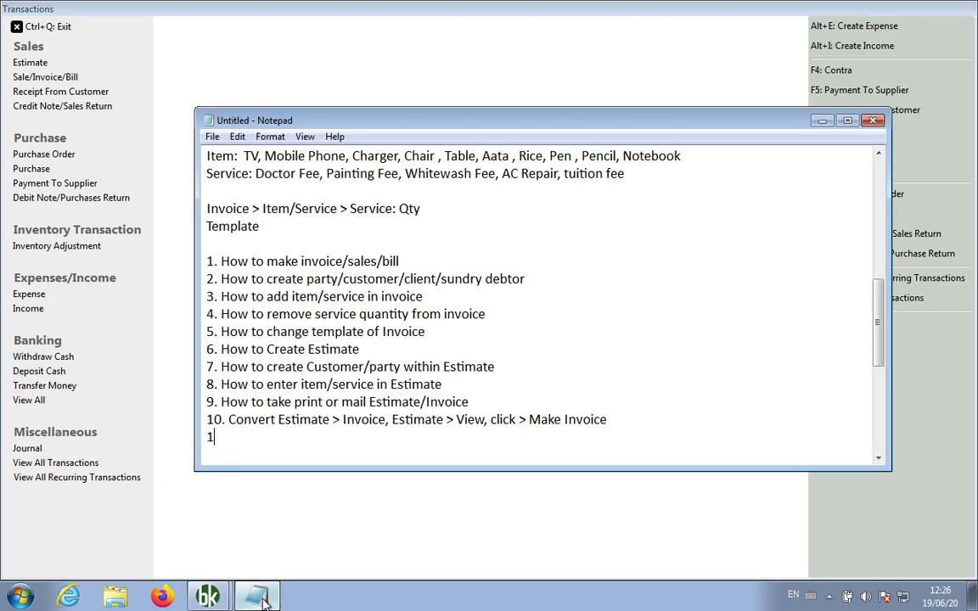
{"action": "type", "text": "1. Cash / Customer"}
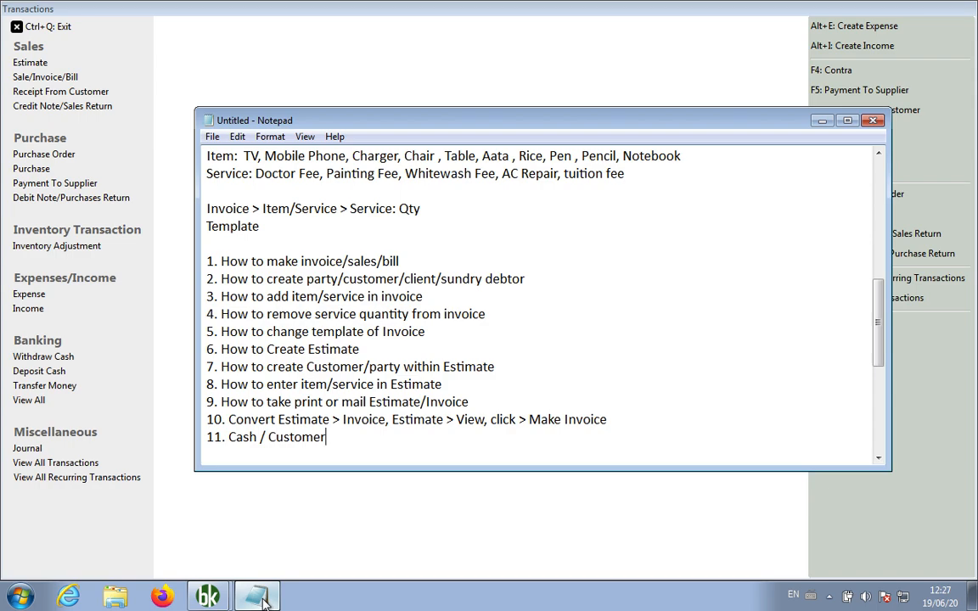
{"action": "type", "text": "Invoice"}
{"action": "double_click", "coordinate": [290, 438]}
{"action": "type", "text": "Credit"}
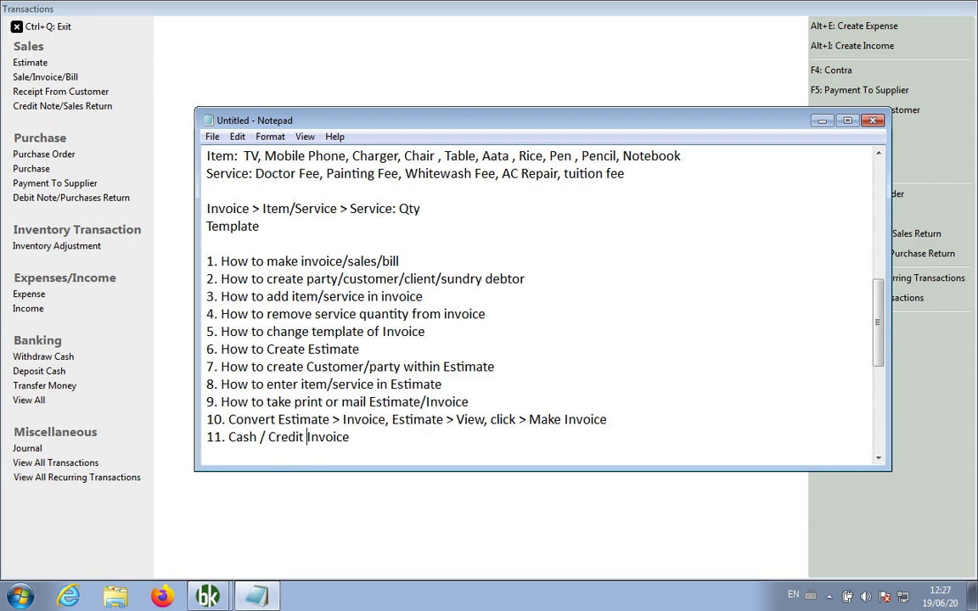
{"action": "left_click", "coordinate": [386, 445]}
Start a new sales invoice, INV3, from the Transactions screen
{"action": "left_click", "coordinate": [244, 57]}
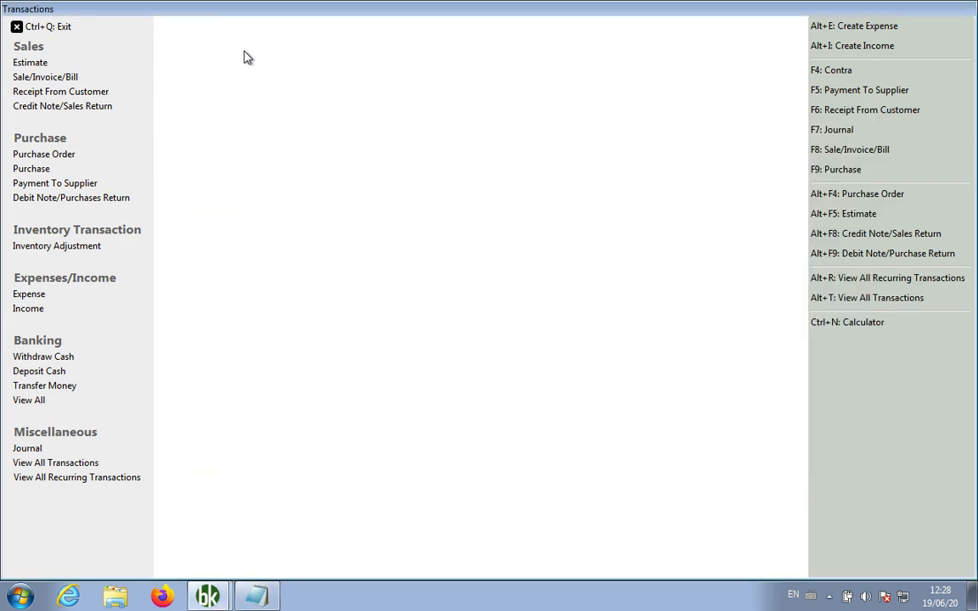
{"action": "left_click", "coordinate": [76, 76]}
{"action": "left_click", "coordinate": [213, 98]}
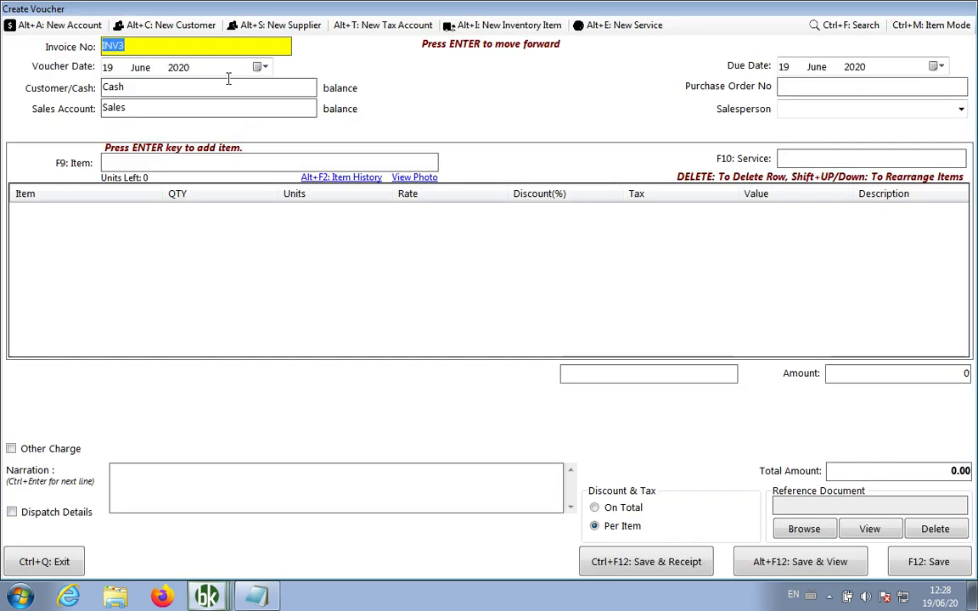
Set the INV3 customer account to Cash
{"action": "left_click", "coordinate": [187, 88]}
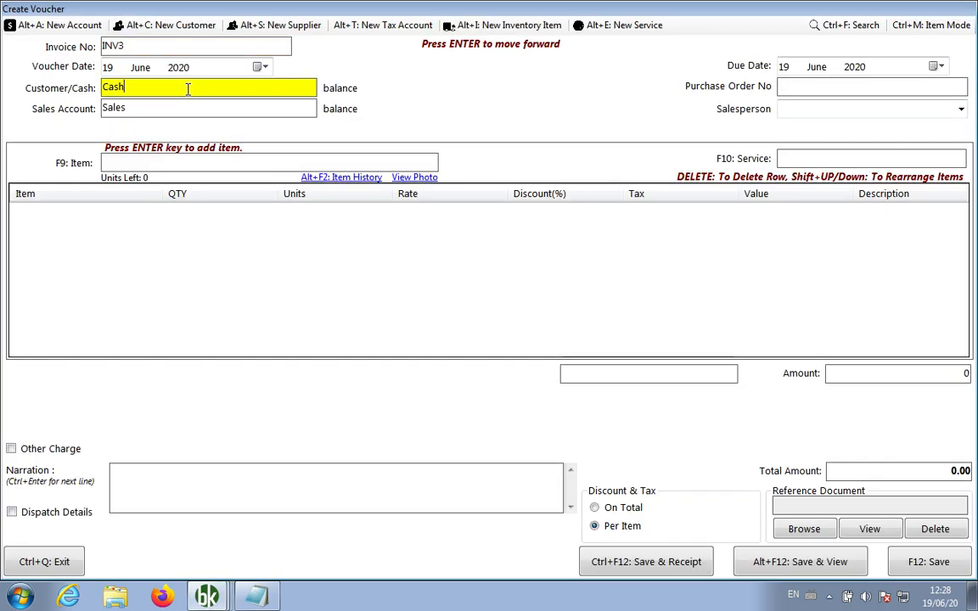
{"action": "key", "text": "BackSpace"}
{"action": "key", "text": "BackSpace"}
{"action": "key", "text": "BackSpace"}
{"action": "key", "text": "BackSpace"}
{"action": "type", "text": "cash"}
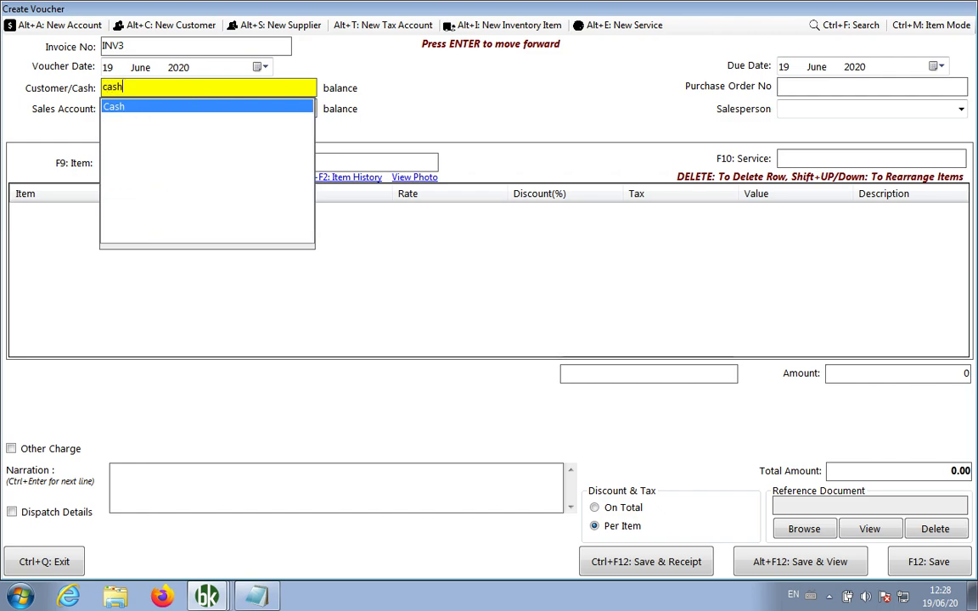
{"action": "key", "text": "BackSpace"}
{"action": "key", "text": "BackSpace"}
{"action": "key", "text": "BackSpace"}
{"action": "key", "text": "BackSpace"}
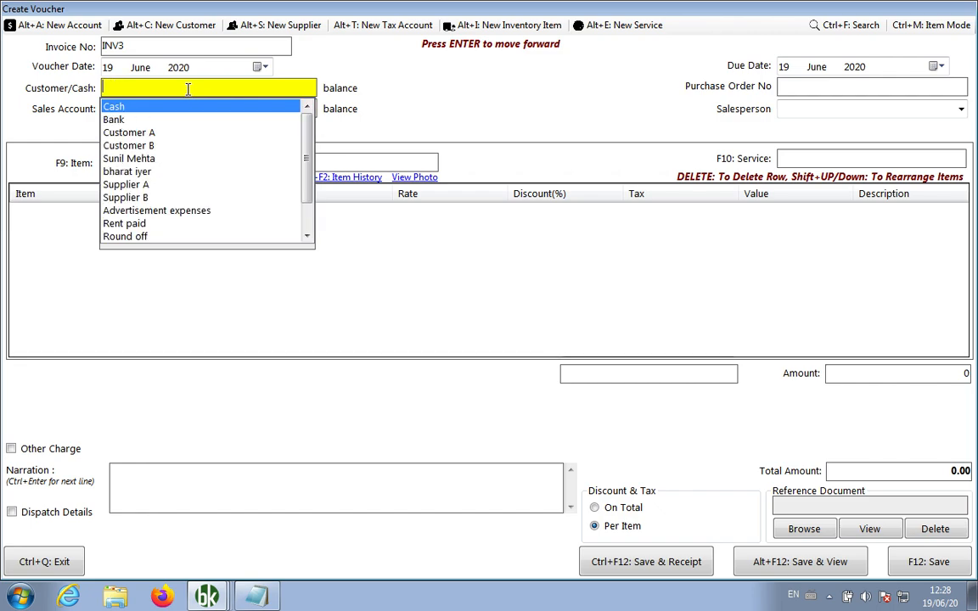
{"action": "type", "text": "bank"}
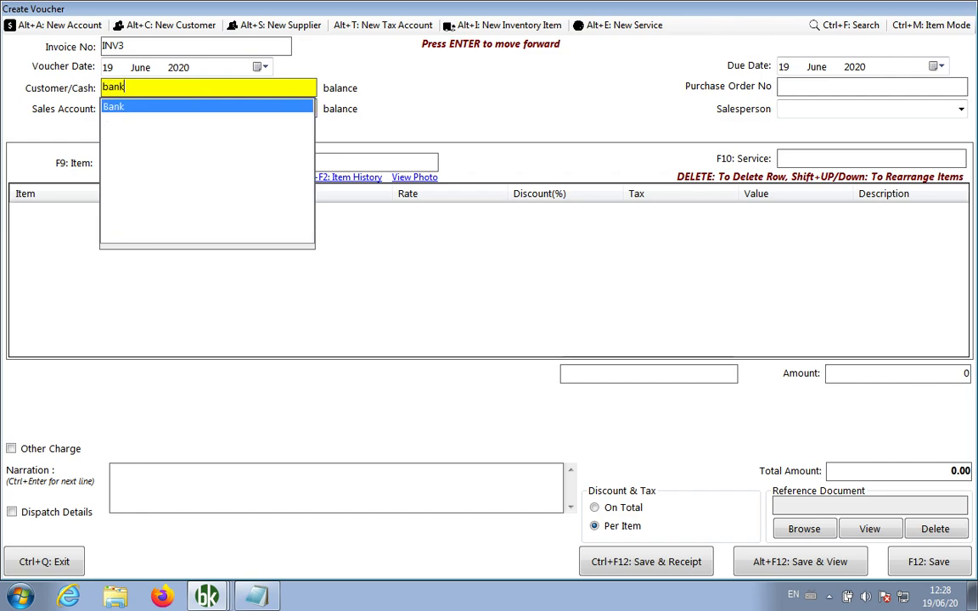
{"action": "key", "text": "BackSpace"}
{"action": "key", "text": "BackSpace"}
{"action": "type", "text": "cash"}
{"action": "key", "text": "Return"}
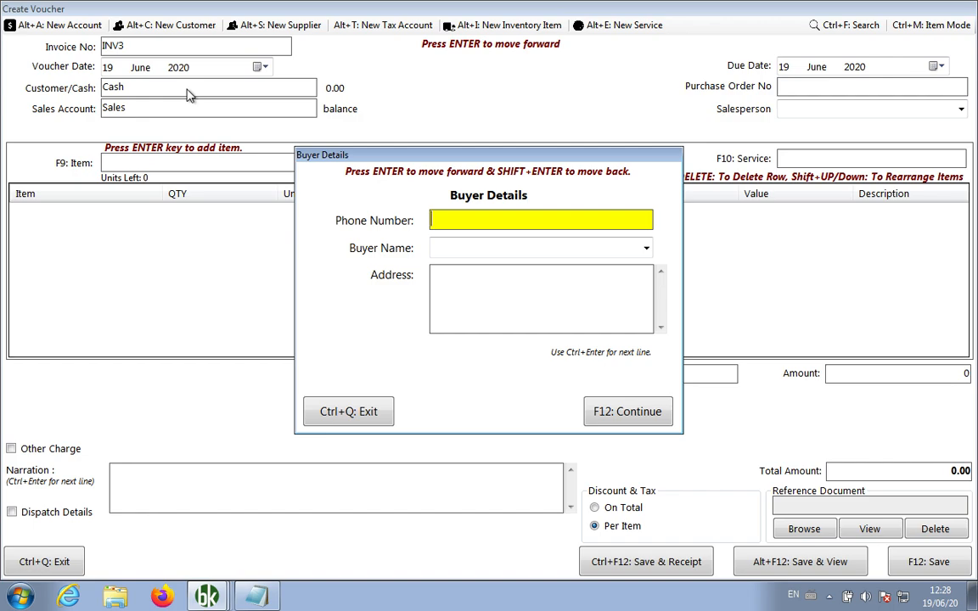
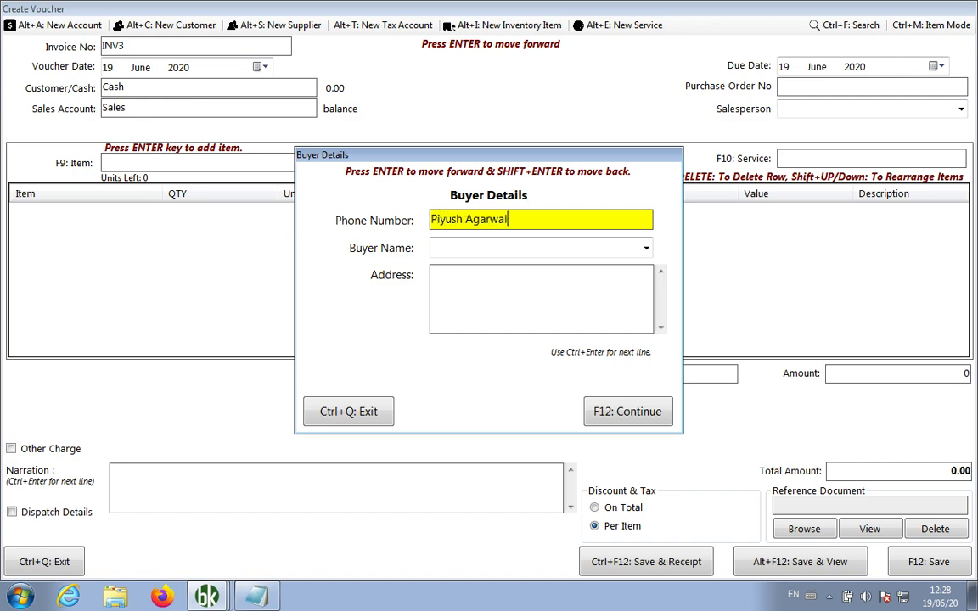
Record the buyer's phone number, name and city in INV3's Buyer Details
{"action": "key", "text": "Return"}
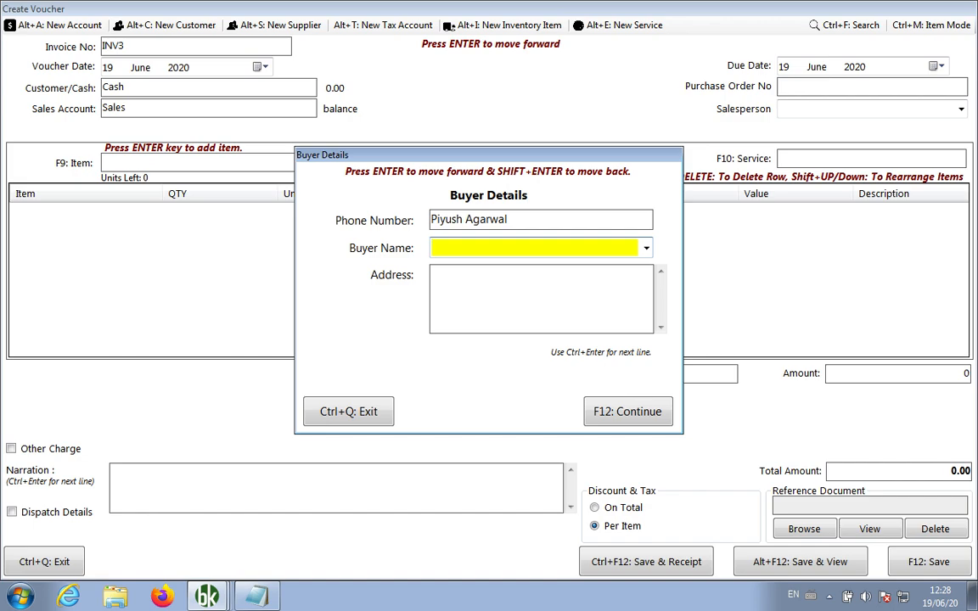
{"action": "key", "text": "shift+Return"}
{"action": "key", "text": "ctrl+a"}
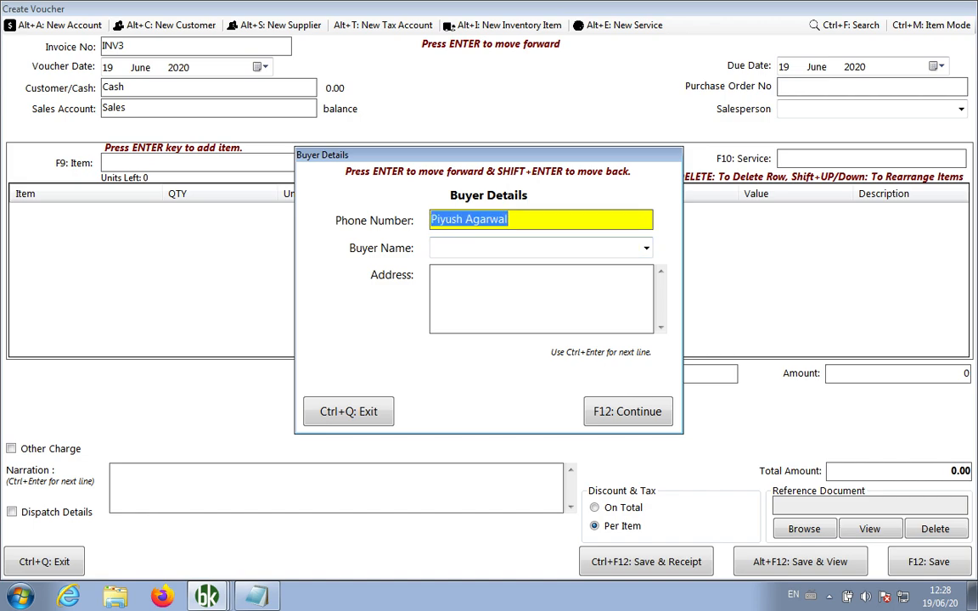
{"action": "key", "text": "BackSpace"}
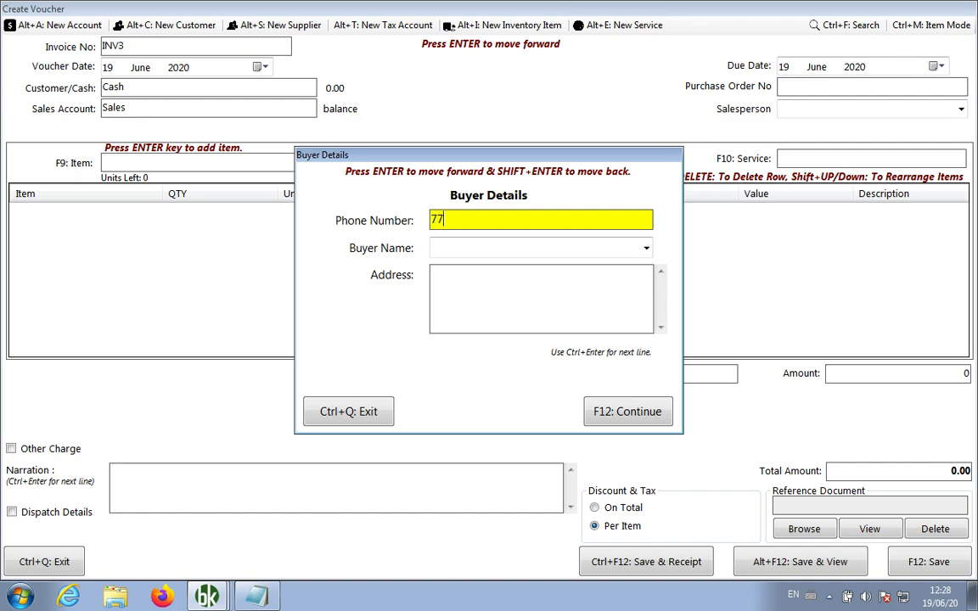
{"action": "key", "text": "Return"}
{"action": "key", "text": "Return"}
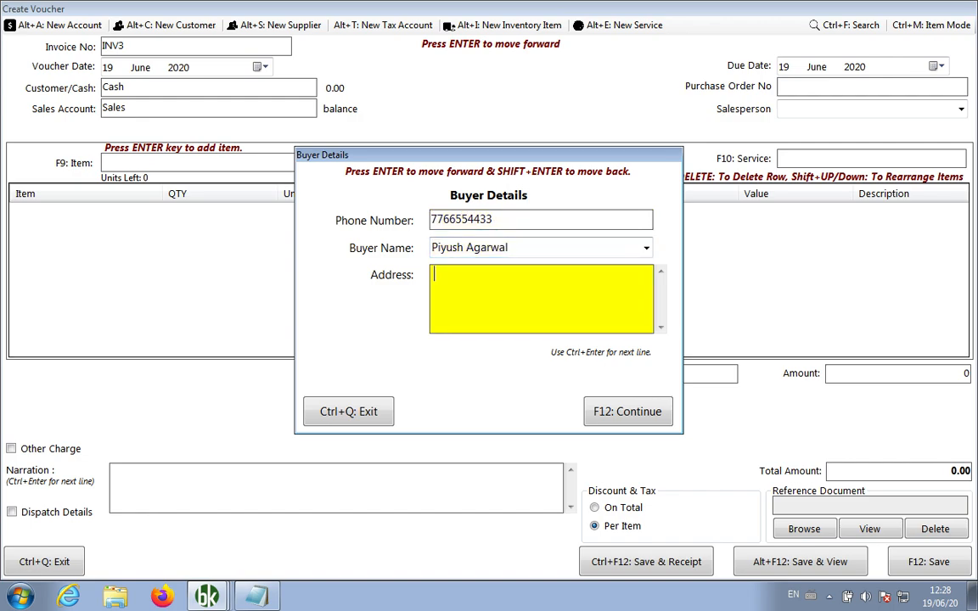
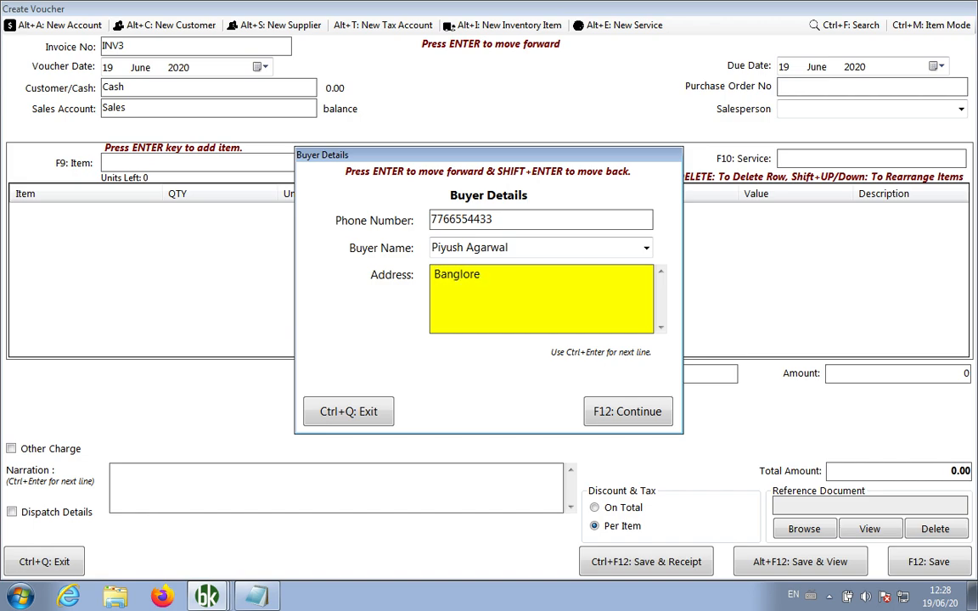
{"action": "key", "text": "Left"}
{"action": "key", "text": "Left"}
Confirm the buyer details and add one Samsung TV to INV3
{"action": "left_click", "coordinate": [625, 412]}
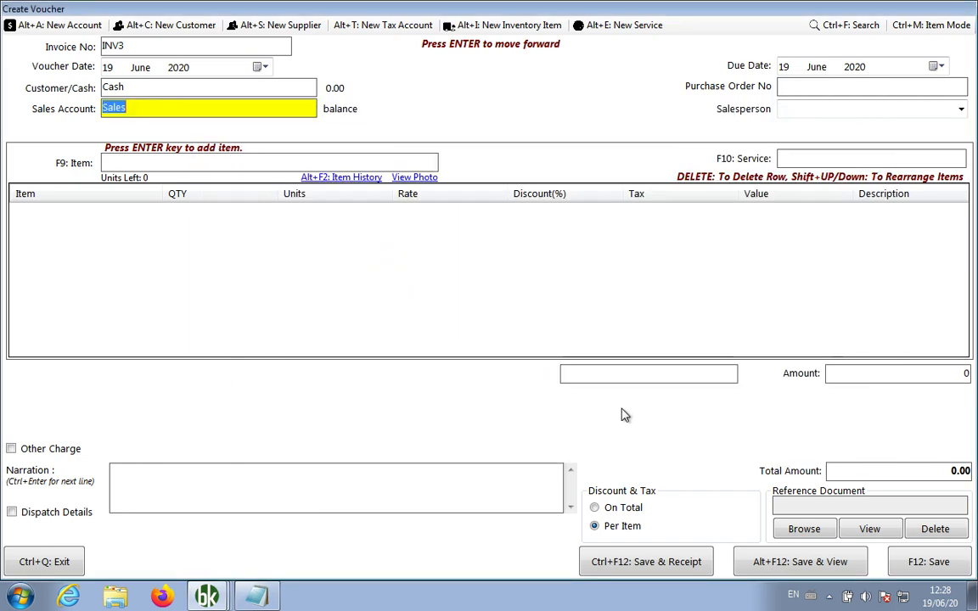
{"action": "key", "text": "Return"}
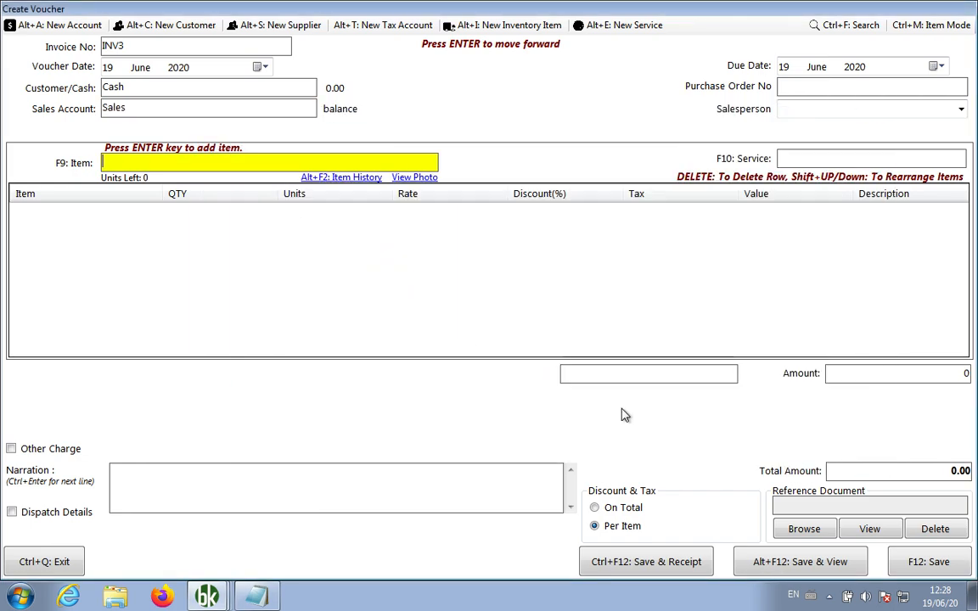
{"action": "type", "text": "sam"}
{"action": "key", "text": "Return"}
{"action": "type", "text": "1"}
{"action": "key", "text": "Return"}
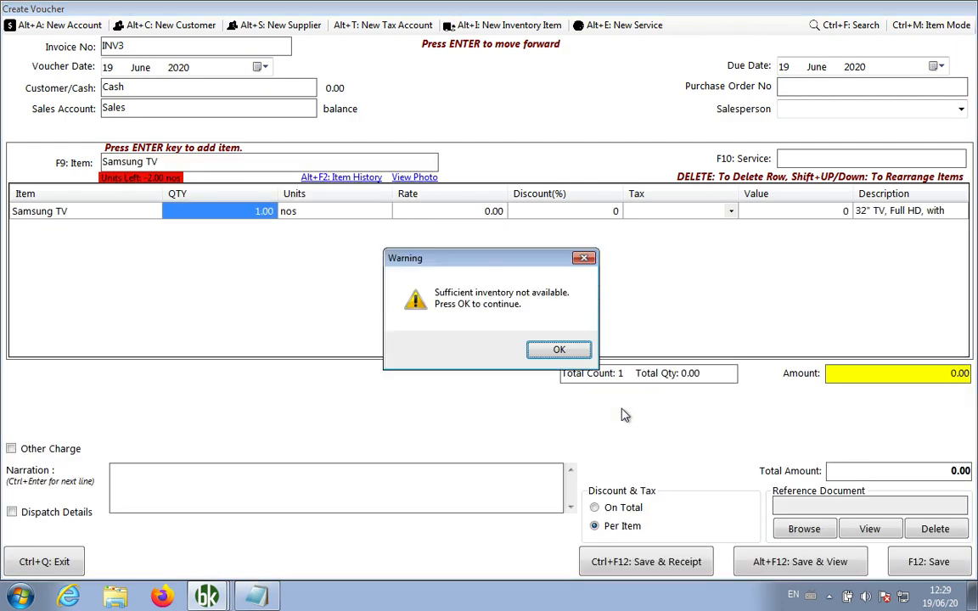
{"action": "key", "text": "Return"}
Set the Samsung TV rate to 20000 and save invoice INV3
{"action": "key", "text": "Return"}
{"action": "key", "text": "Return"}
{"action": "type", "text": "1000"}
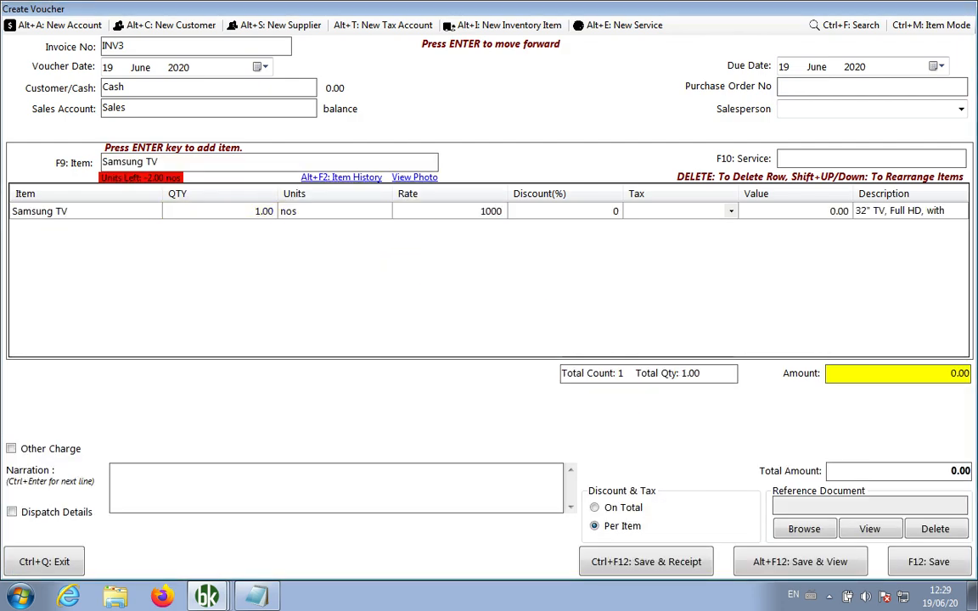
{"action": "key", "text": "BackSpace"}
{"action": "key", "text": "BackSpace"}
{"action": "key", "text": "BackSpace"}
{"action": "key", "text": "BackSpace"}
{"action": "type", "text": "20000"}
{"action": "key", "text": "Return"}
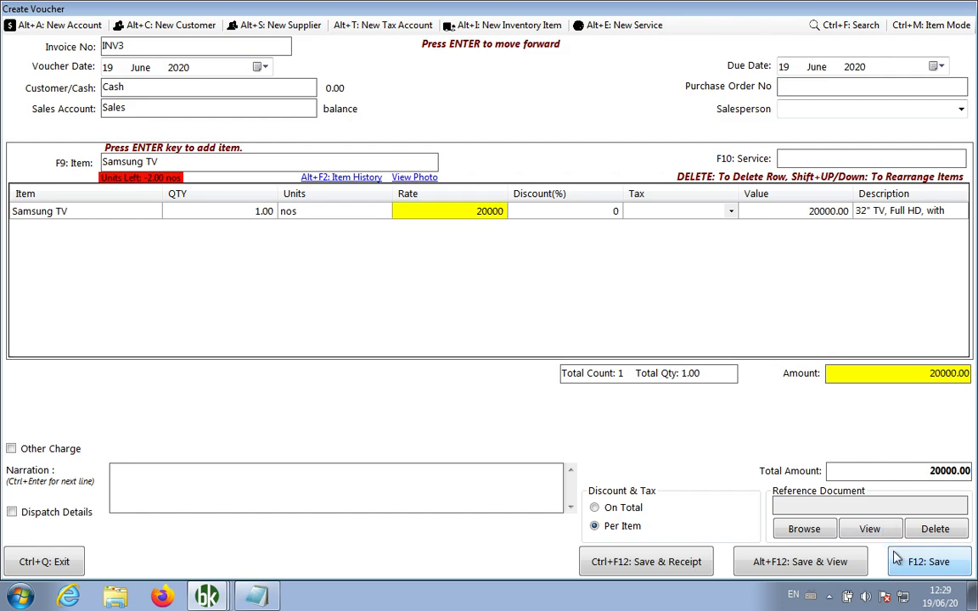
{"action": "left_click", "coordinate": [499, 211]}
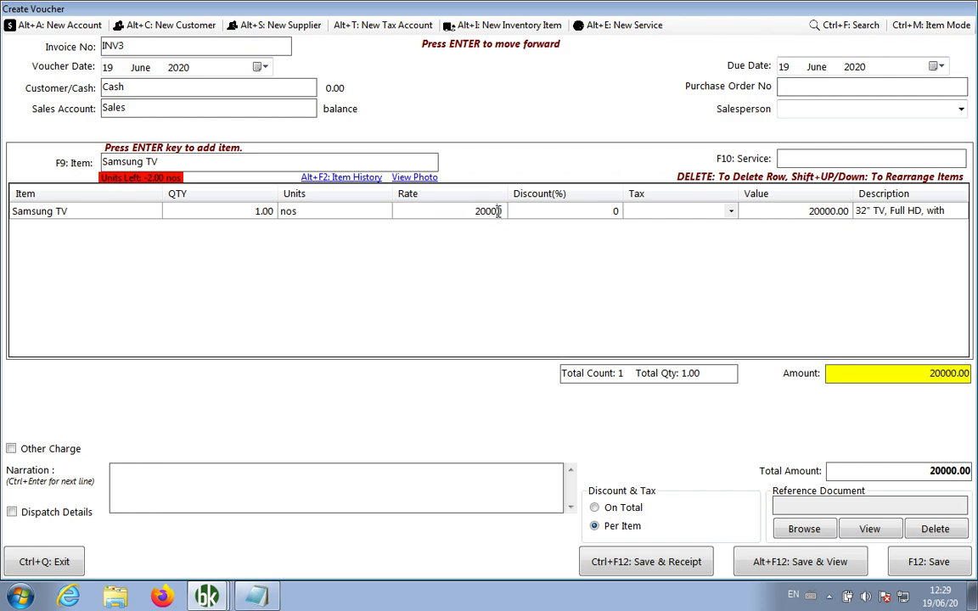
{"action": "key", "text": "Left"}
{"action": "key", "text": "Left"}
{"action": "key", "text": "Left"}
{"action": "key", "text": "Right"}
{"action": "key", "text": "Right"}
{"action": "key", "text": "Right"}
{"action": "key", "text": "Return"}
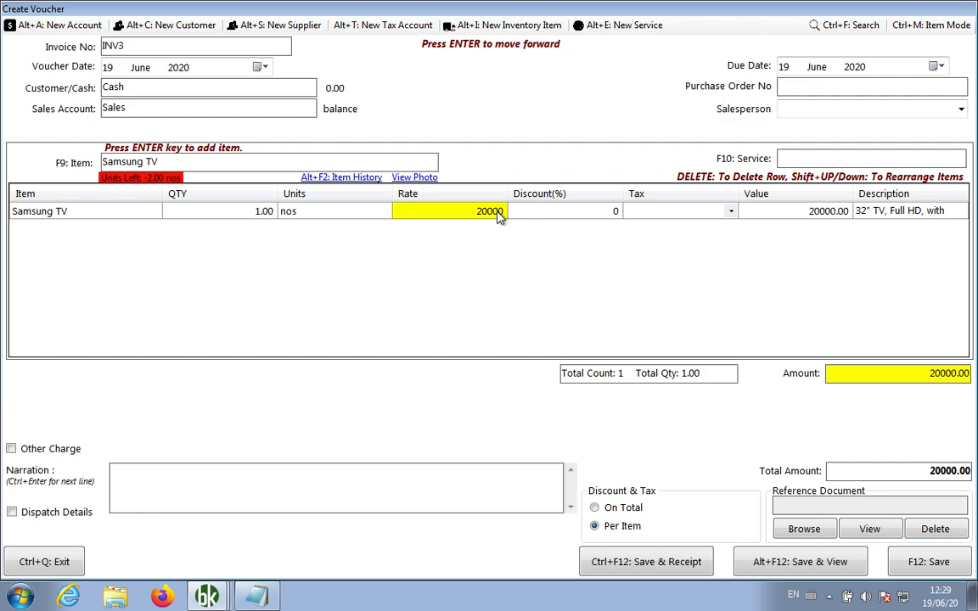
{"action": "left_click", "coordinate": [783, 565]}
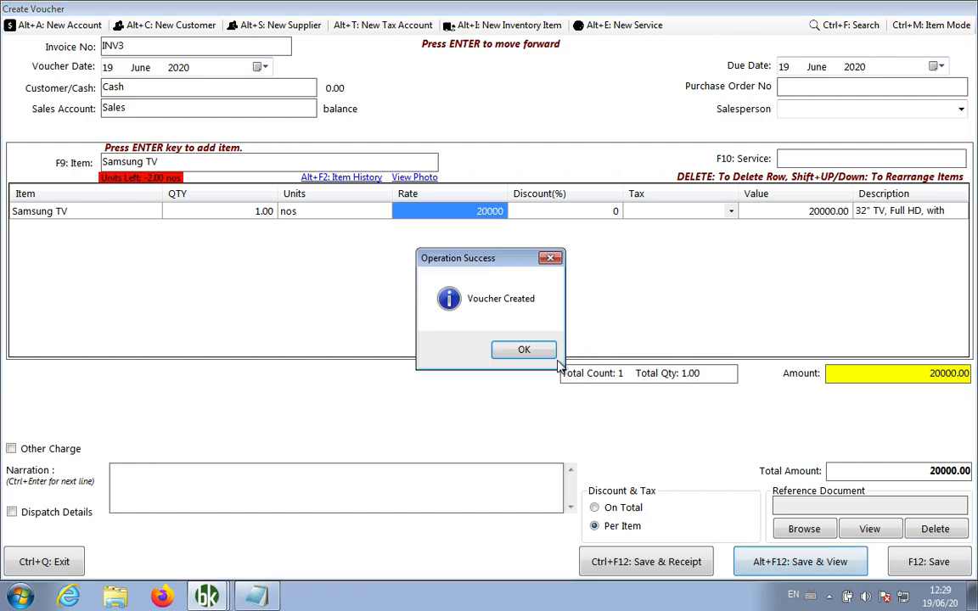
Review the PAID INV3 preview for INR 20,000.00, then close it
{"action": "left_click", "coordinate": [518, 352]}
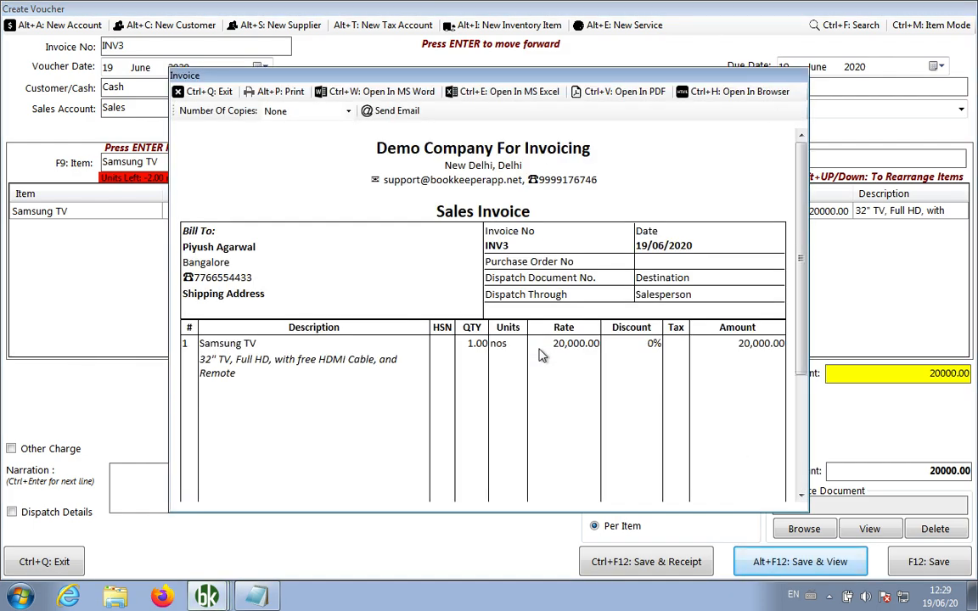
{"action": "scroll", "coordinate": [541, 355], "scroll_direction": "down", "scroll_amount": 2}
{"action": "scroll", "coordinate": [541, 355], "scroll_direction": "up", "scroll_amount": 1}
{"action": "scroll", "coordinate": [541, 355], "scroll_direction": "up", "scroll_amount": 1}
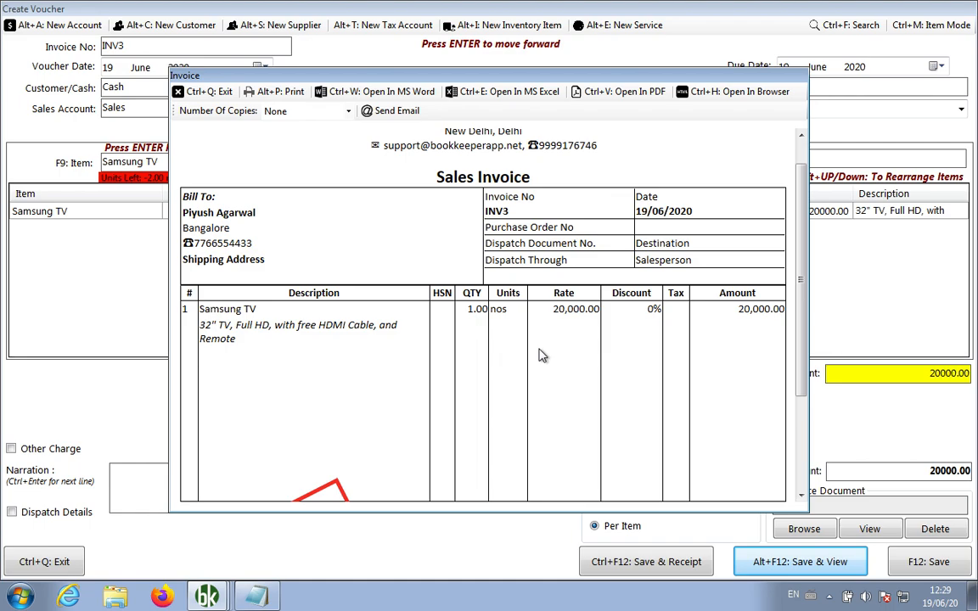
{"action": "scroll", "coordinate": [543, 355], "scroll_direction": "down", "scroll_amount": 5}
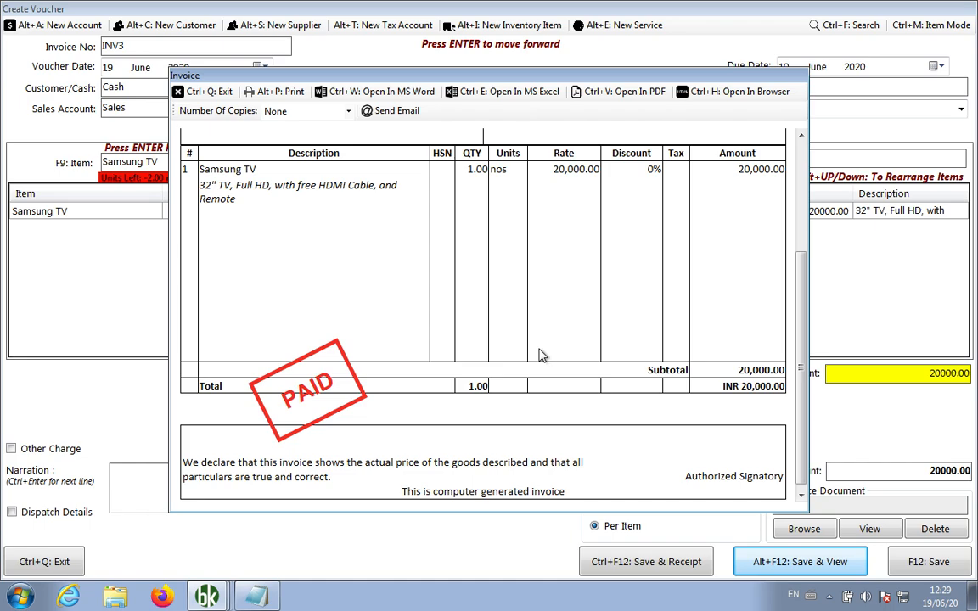
{"action": "scroll", "coordinate": [541, 355], "scroll_direction": "up", "scroll_amount": 3}
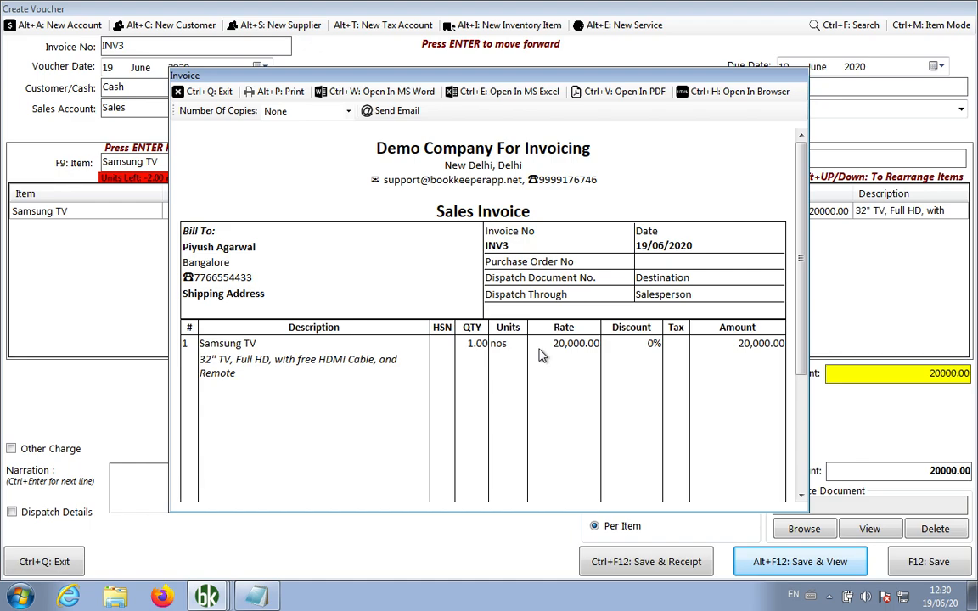
{"action": "left_click", "coordinate": [202, 91]}
Open the sales voucher list showing cash sale INV3 and unpaid INV2 and INV1
{"action": "left_click", "coordinate": [73, 77]}
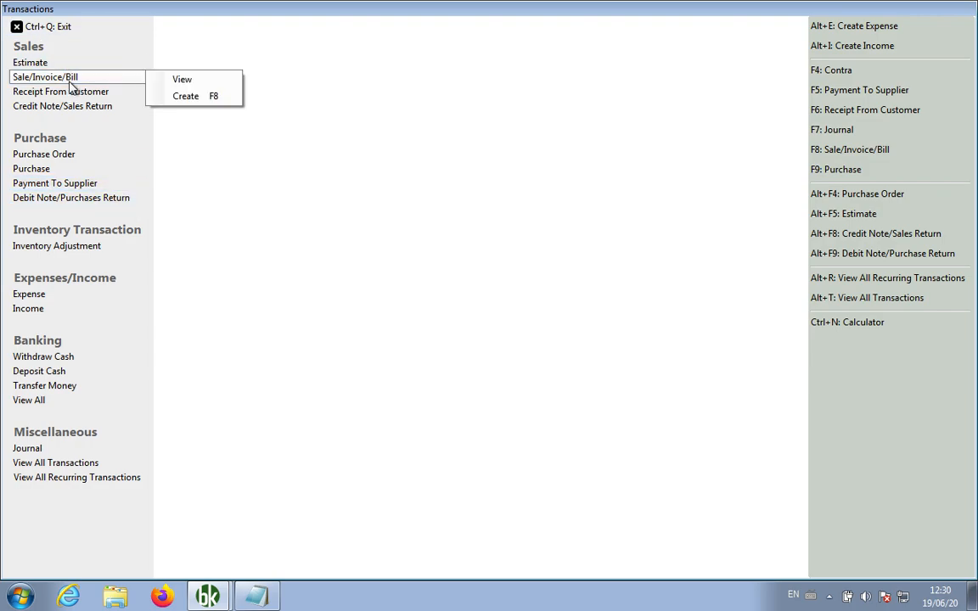
{"action": "left_click", "coordinate": [175, 79]}
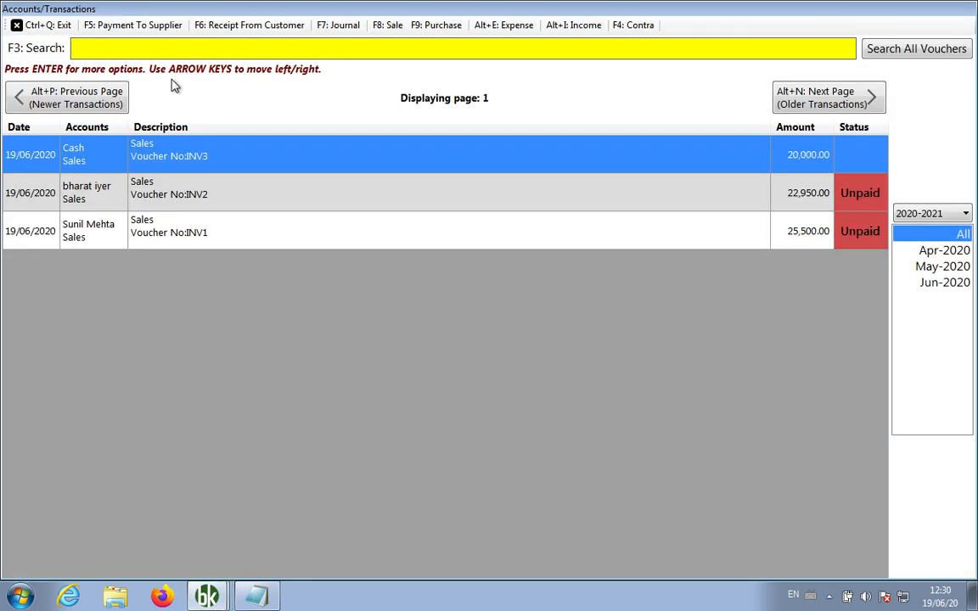
{"action": "left_click", "coordinate": [302, 287]}
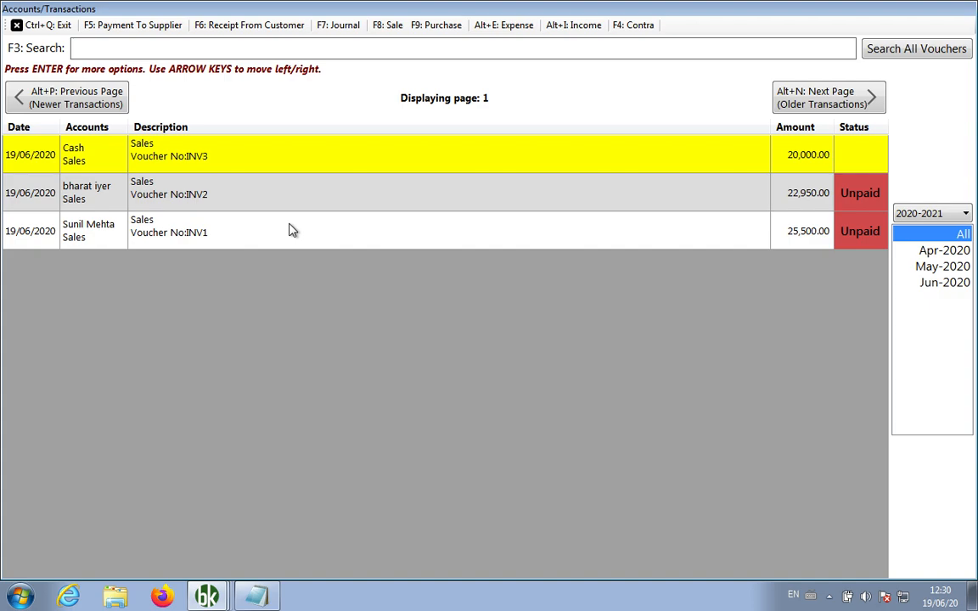
Move the selection between the INV3, INV2 and INV1 rows, ending on INV1
{"action": "key", "text": "Down"}
{"action": "key", "text": "Up"}
{"action": "key", "text": "Down"}
{"action": "key", "text": "Down"}
{"action": "key", "text": "Up"}
{"action": "key", "text": "Down"}
{"action": "key", "text": "Up"}
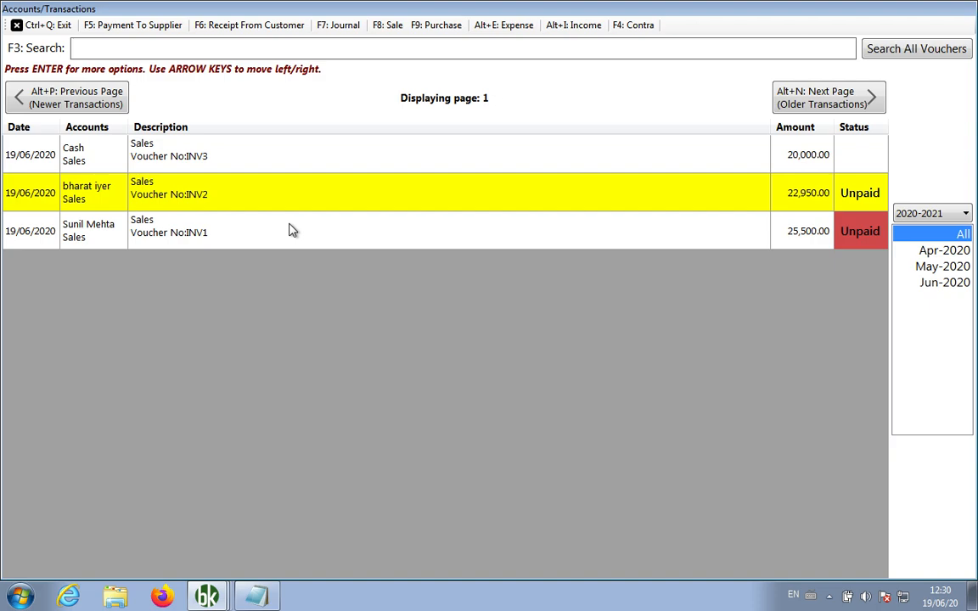
{"action": "key", "text": "Down"}
{"action": "key", "text": "Up"}
{"action": "key", "text": "Down"}
{"action": "key", "text": "Up"}
{"action": "key", "text": "Up"}
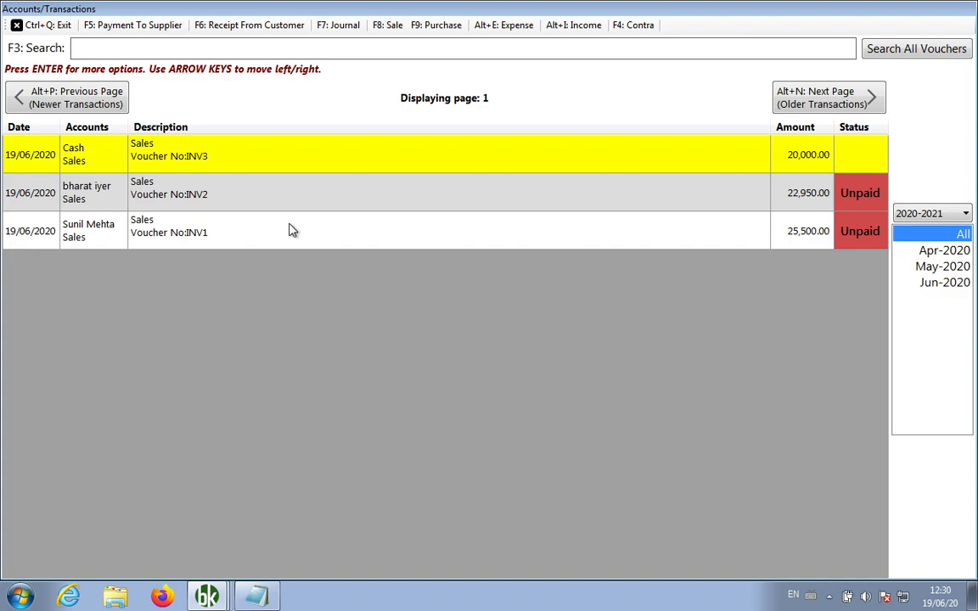
{"action": "key", "text": "Down"}
{"action": "key", "text": "Down"}
{"action": "key", "text": "Up"}
{"action": "key", "text": "Up"}
{"action": "key", "text": "Down"}
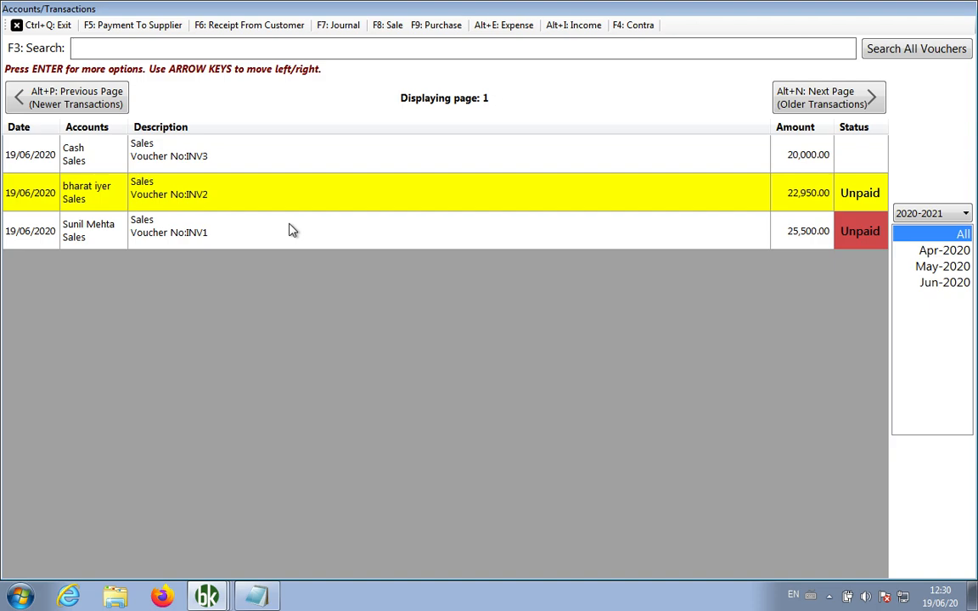
{"action": "key", "text": "Up"}
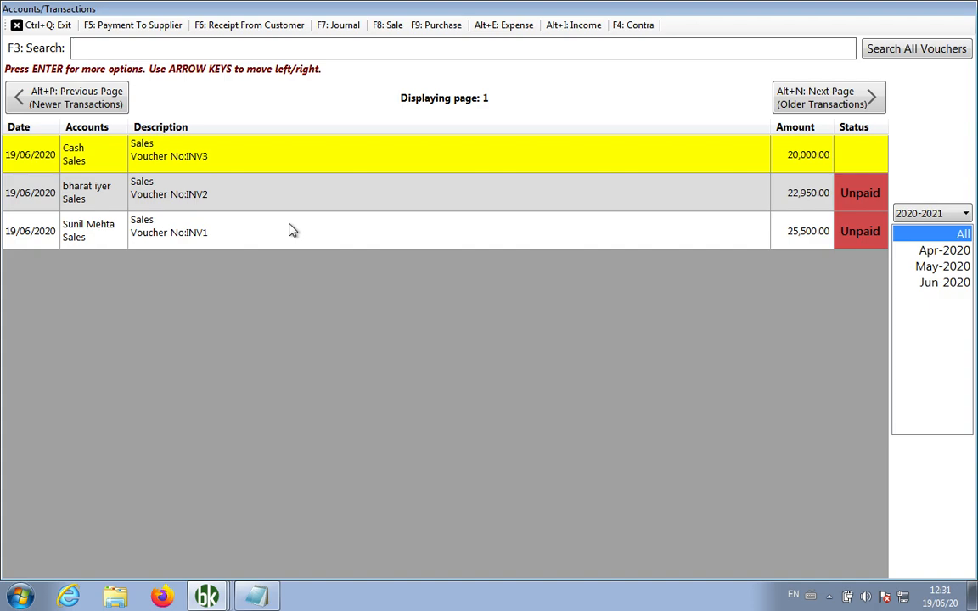
{"action": "key", "text": "Down"}
{"action": "key", "text": "Down"}
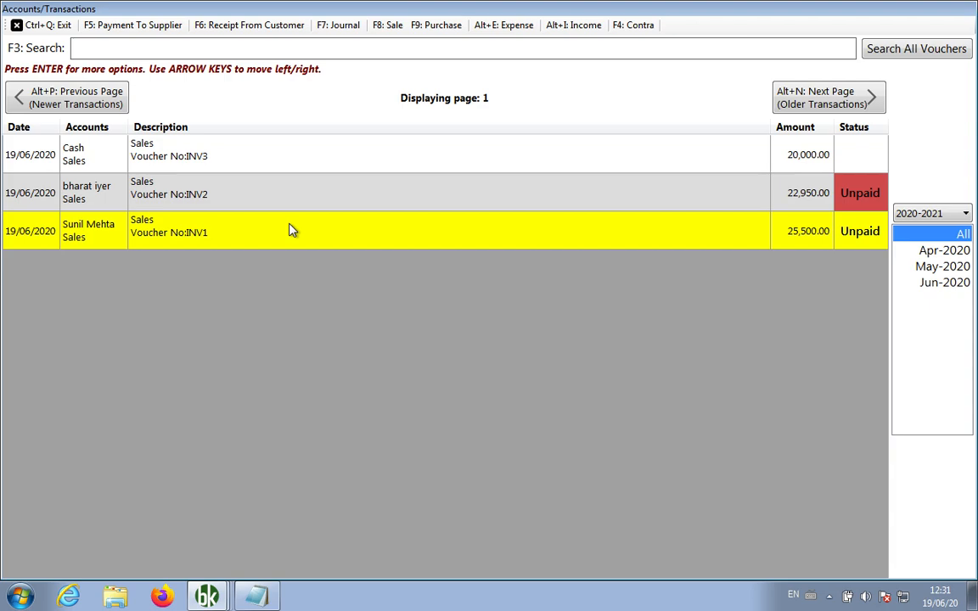
Start a Receipt From Customer for INV1 with Cash as the receiving account
{"action": "key", "text": "Return"}
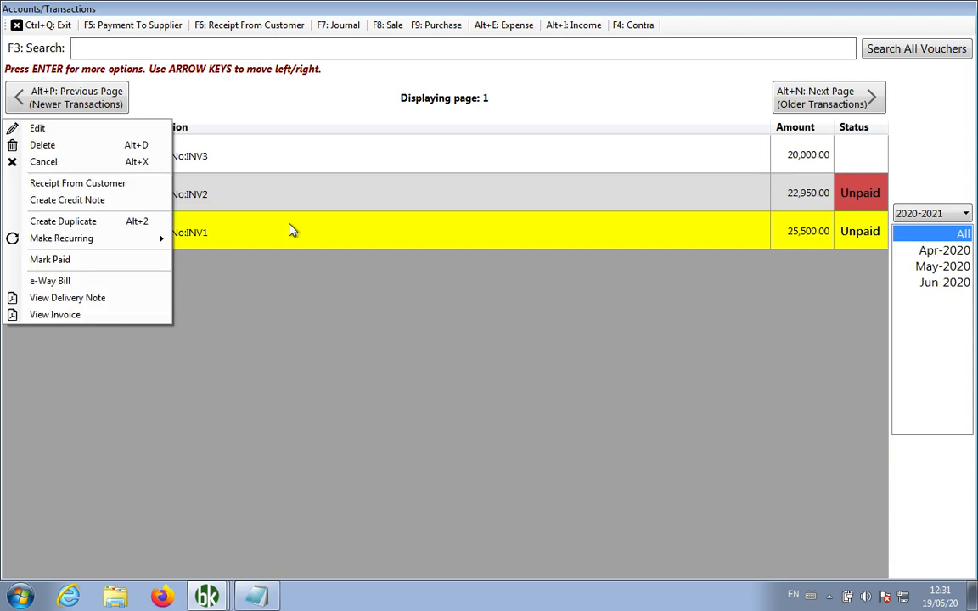
{"action": "key", "text": "Up"}
{"action": "key", "text": "Up"}
{"action": "key", "text": "Up"}
{"action": "key", "text": "Up"}
{"action": "key", "text": "Up"}
{"action": "key", "text": "Up"}
{"action": "key", "text": "Up"}
{"action": "key", "text": "Up"}
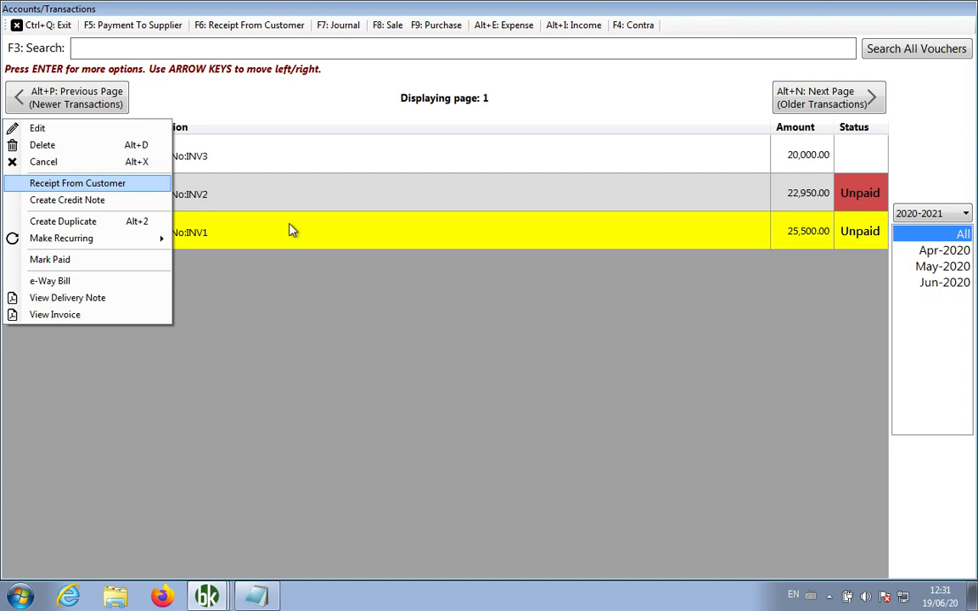
{"action": "key", "text": "Return"}
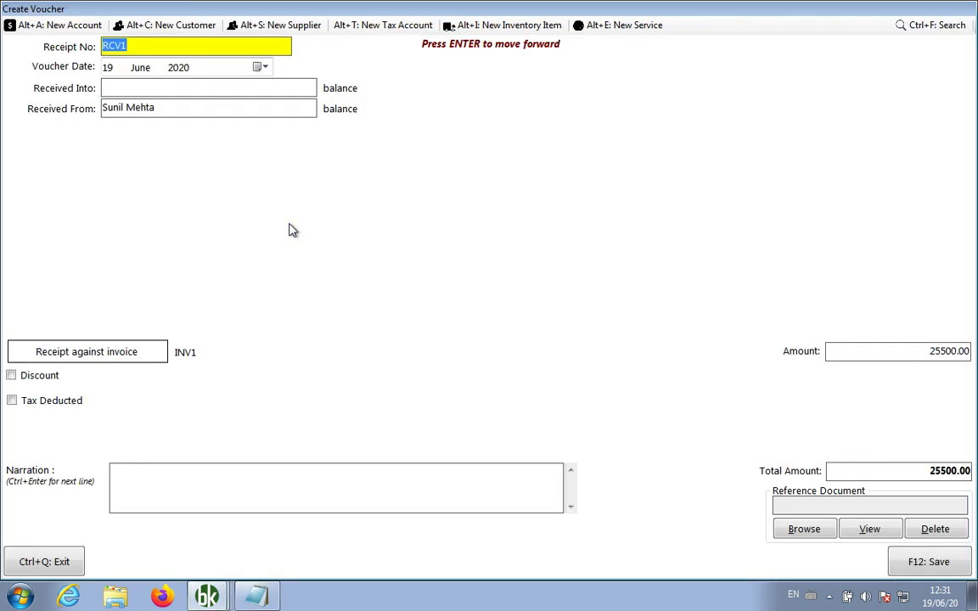
{"action": "key", "text": "Return"}
{"action": "key", "text": "Return"}
{"action": "type", "text": "c"}
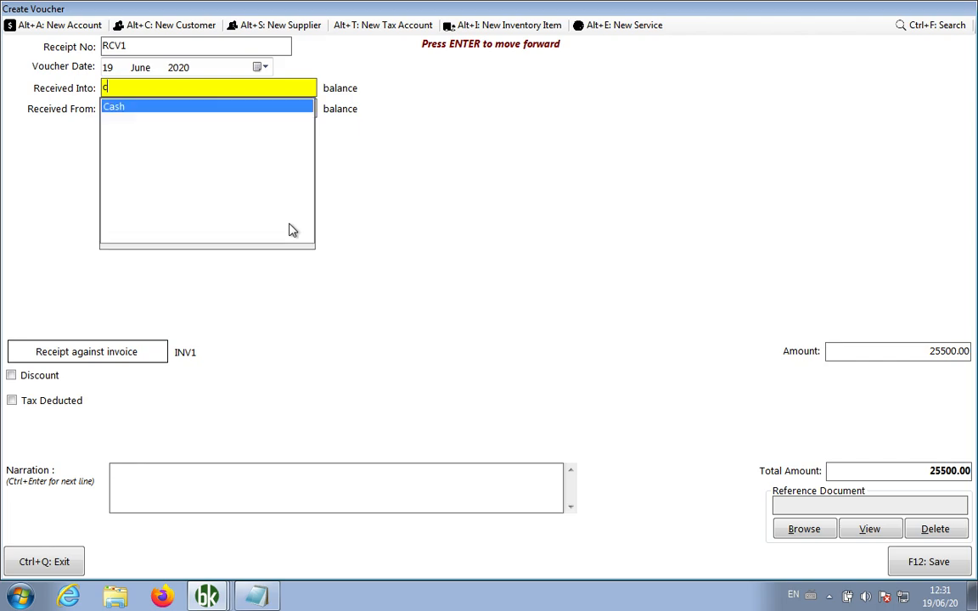
{"action": "key", "text": "Return"}
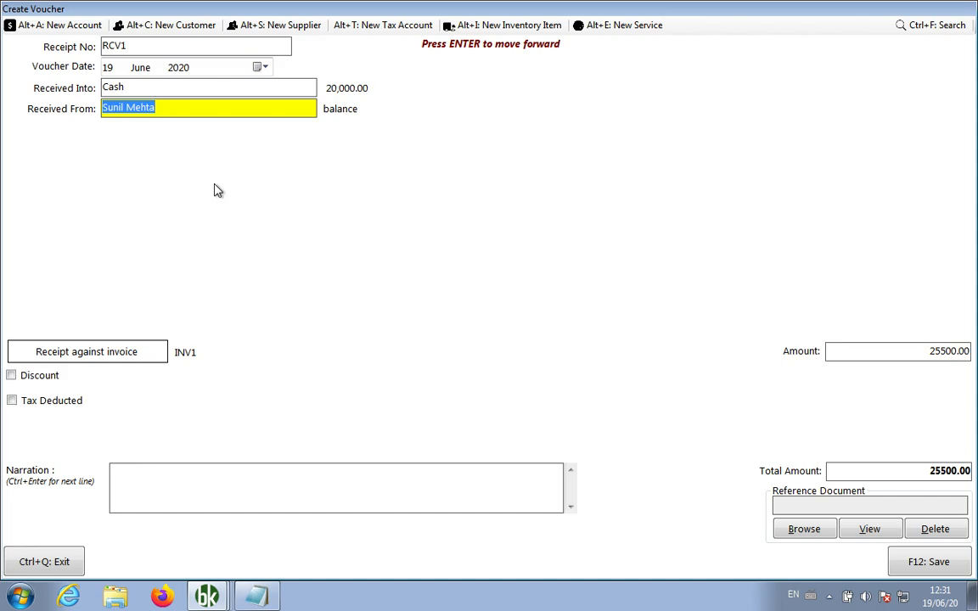
Allocate the 25,500.00 receipt RCV1 against INV1 and save the voucher
{"action": "left_click", "coordinate": [86, 353]}
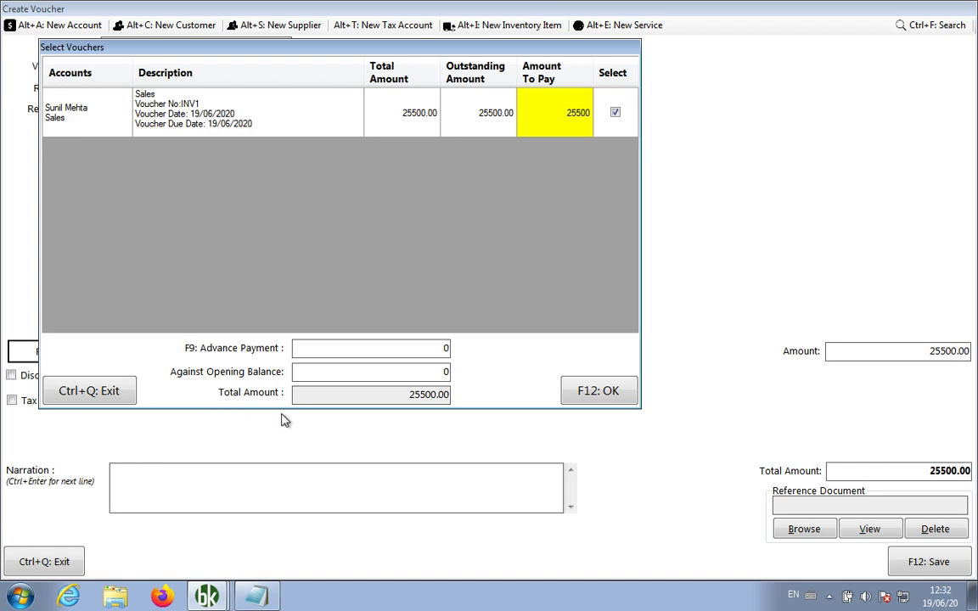
{"action": "left_click", "coordinate": [584, 400]}
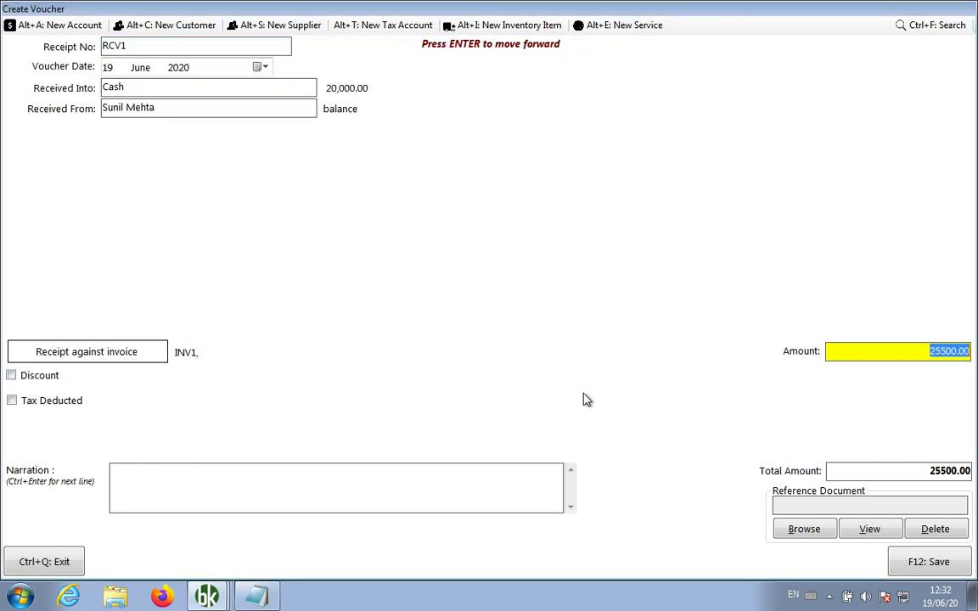
{"action": "left_click", "coordinate": [924, 567]}
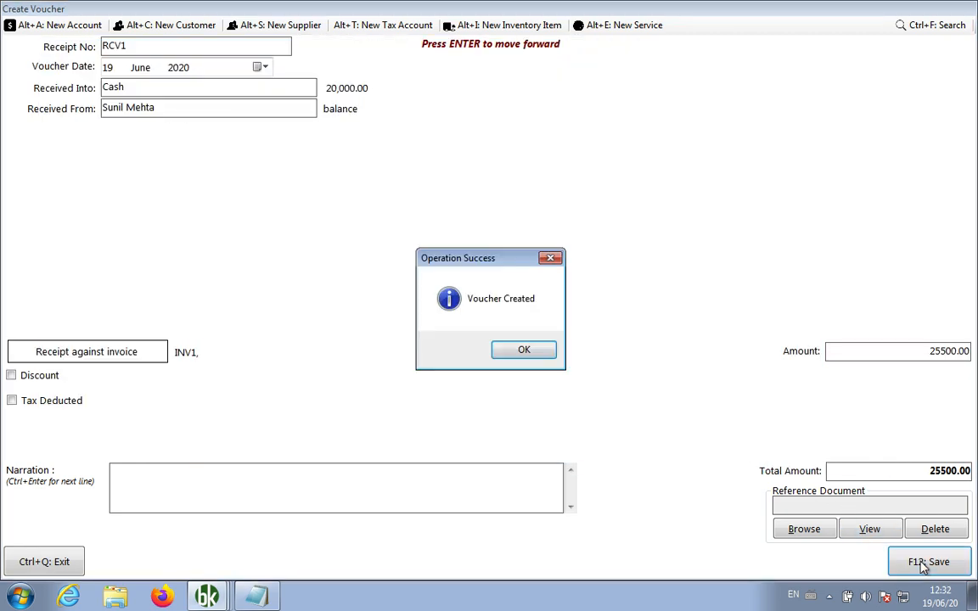
{"action": "left_click", "coordinate": [503, 352]}
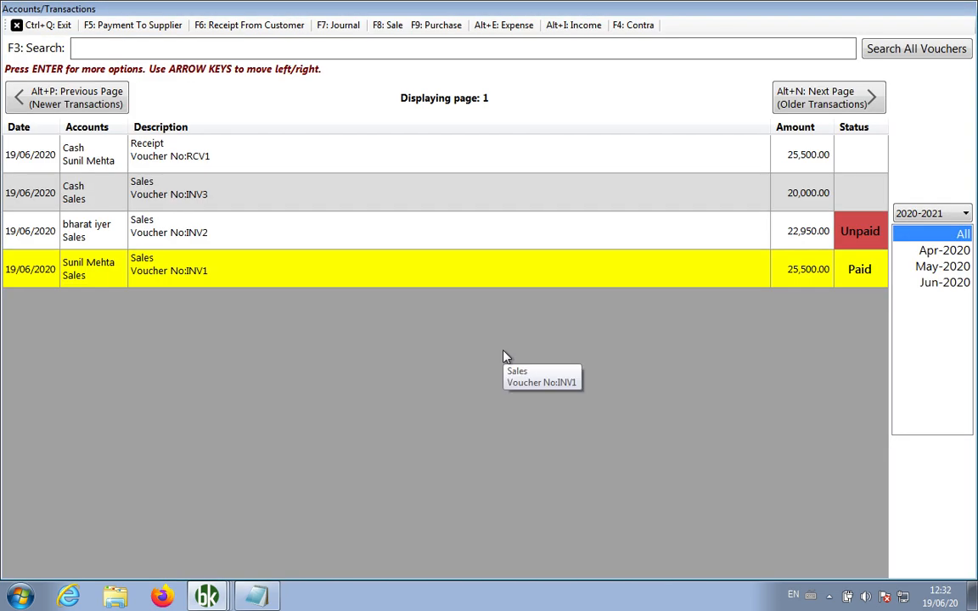
{"action": "key", "text": "Up"}
{"action": "key", "text": "Down"}
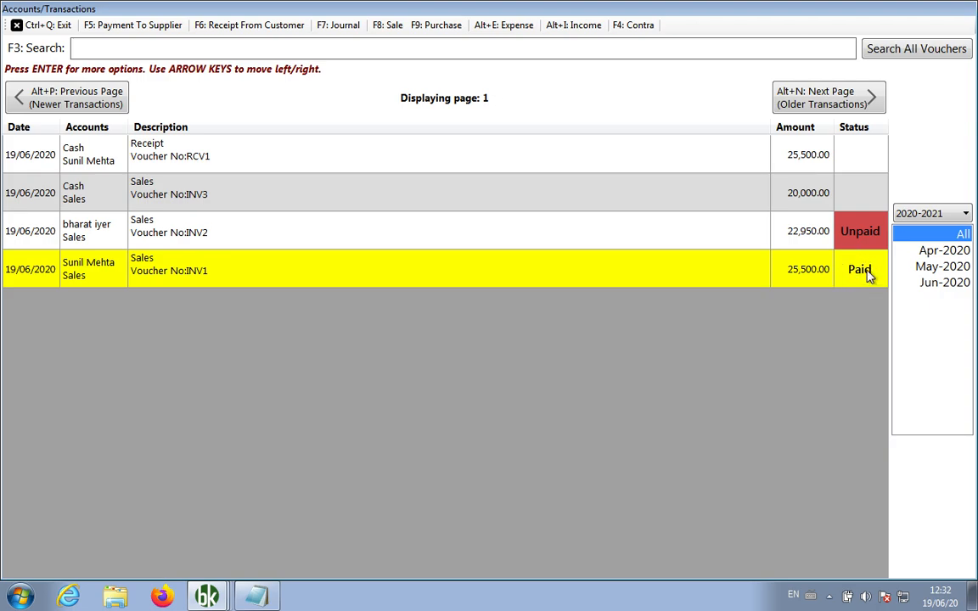
{"action": "key", "text": "Up"}
{"action": "key", "text": "Up"}
{"action": "key", "text": "Up"}
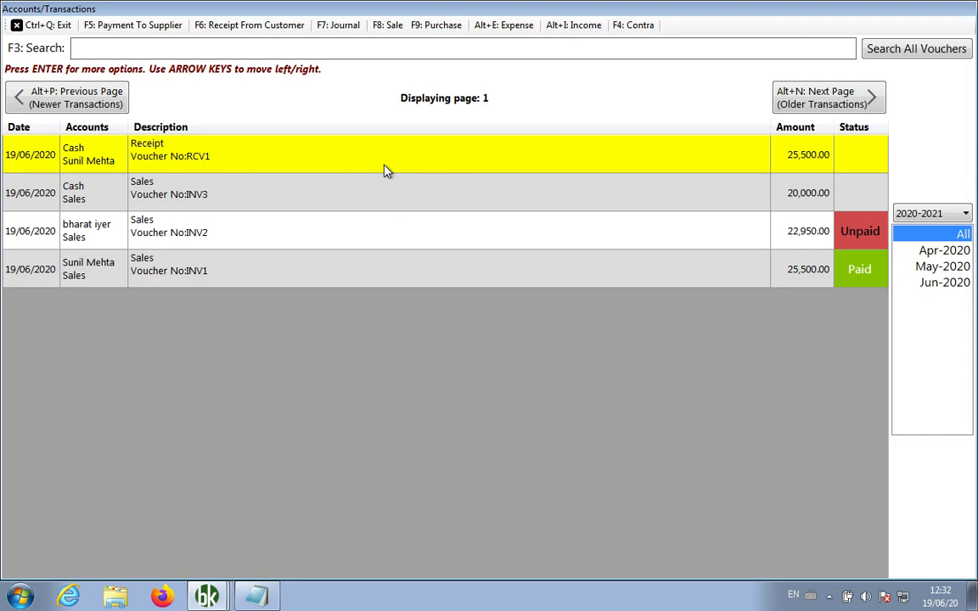
{"action": "right_click", "coordinate": [416, 281]}
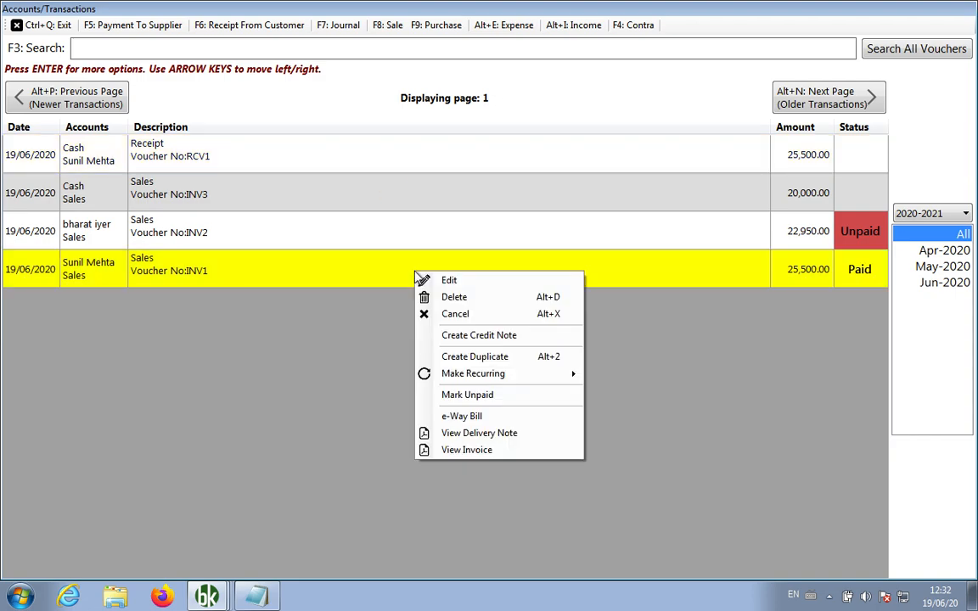
{"action": "left_click", "coordinate": [409, 450]}
{"action": "scroll", "coordinate": [426, 392], "scroll_direction": "down", "scroll_amount": 3}
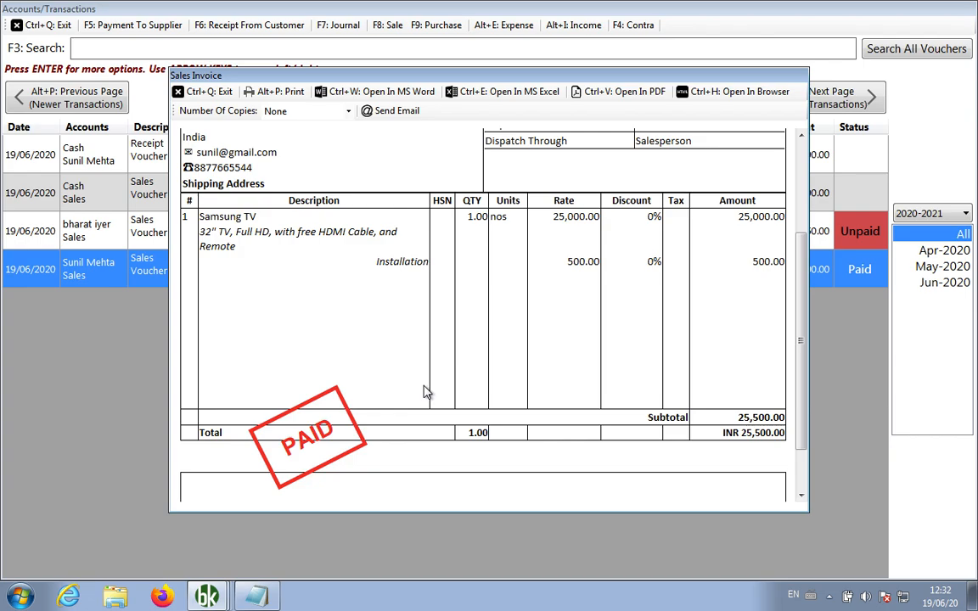
{"action": "left_click", "coordinate": [197, 92]}
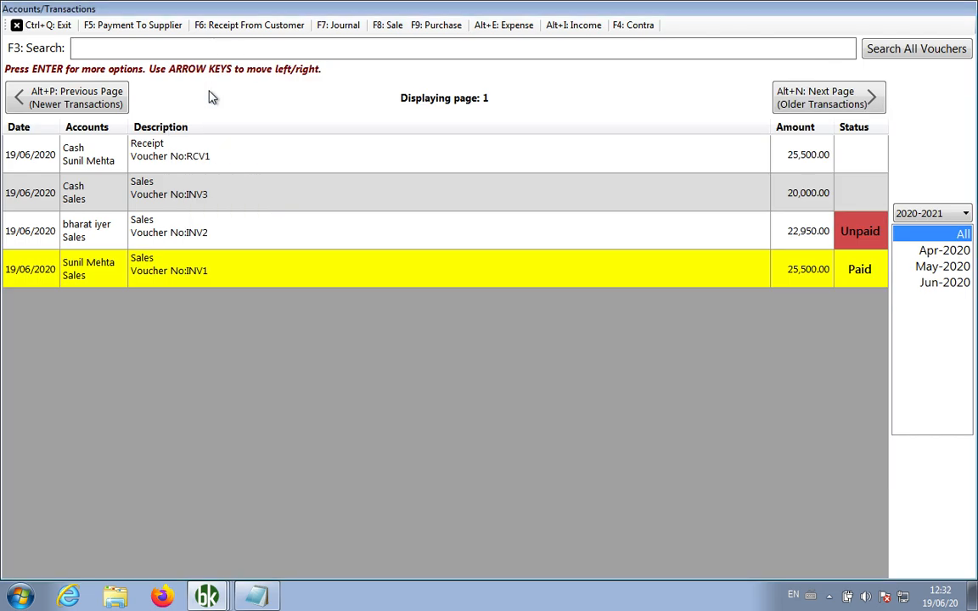
{"action": "left_click", "coordinate": [257, 596]}
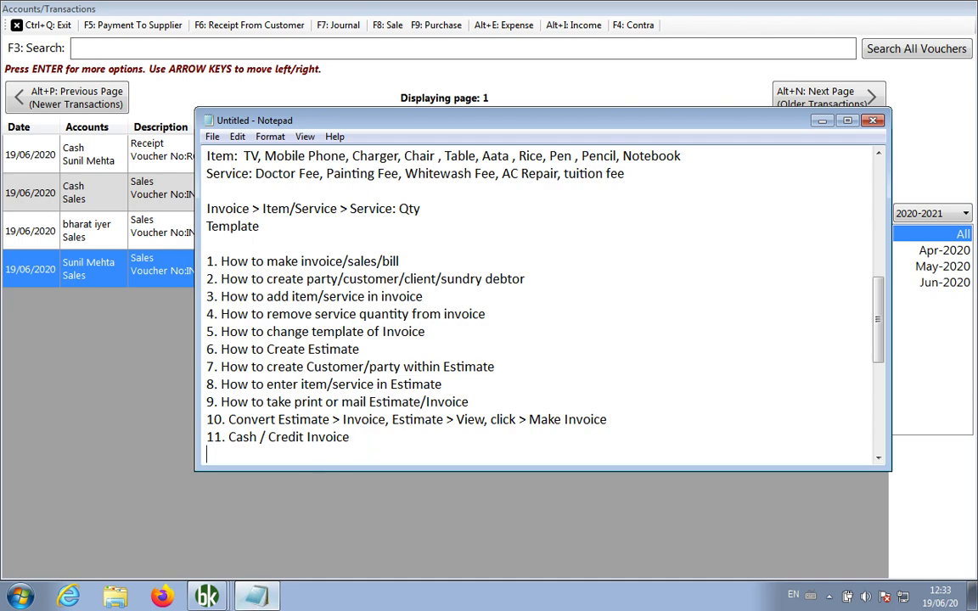
Add the topic line '12. Receipt From Customer' in Notepad
{"action": "key", "text": "Return"}
{"action": "type", "text": "12. Receipt F"}
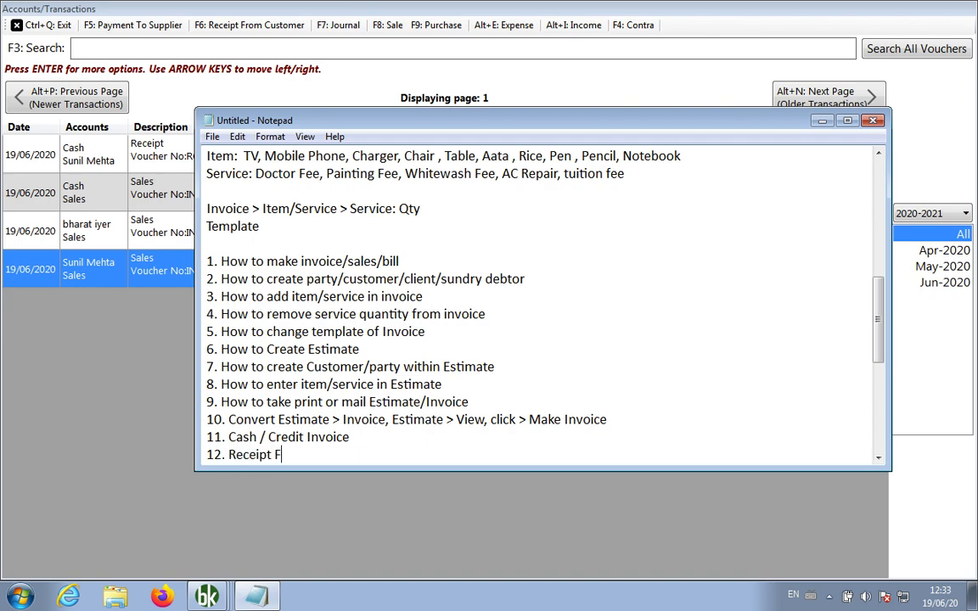
{"action": "type", "text": "rom Customer"}
Add '13. How to receive full payment' and an empty '14.' line
{"action": "key", "text": "Return"}
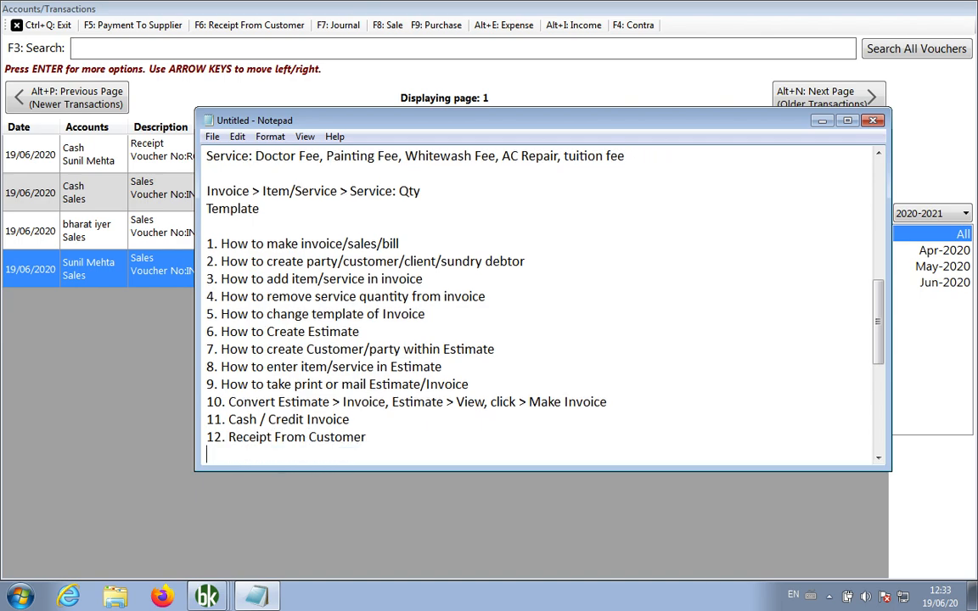
{"action": "type", "text": "13. How to make"}
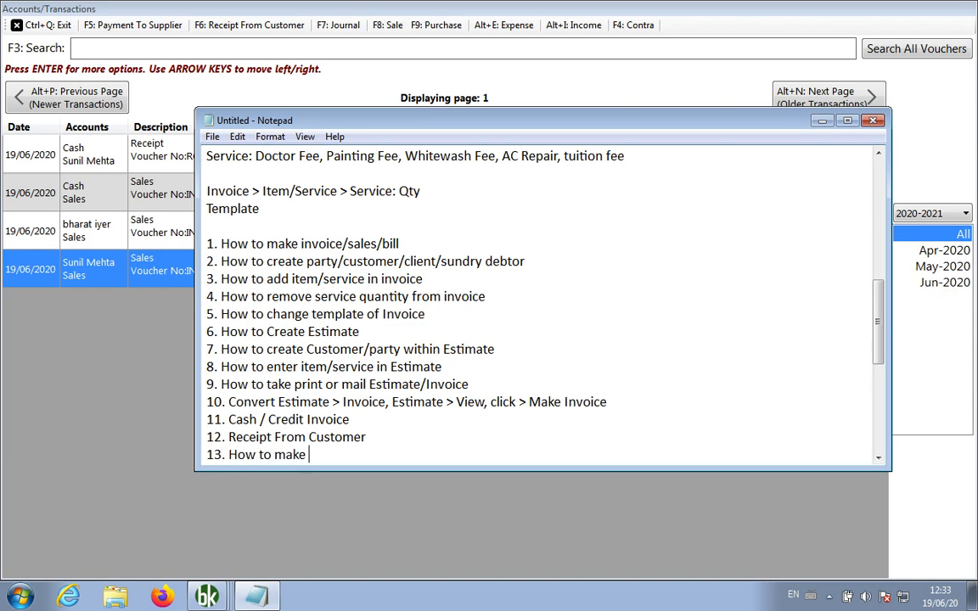
{"action": "key", "text": "BackSpace"}
{"action": "key", "text": "BackSpace"}
{"action": "key", "text": "BackSpace"}
{"action": "key", "text": "BackSpace"}
{"action": "key", "text": "BackSpace"}
{"action": "type", "text": "receive full payment"}
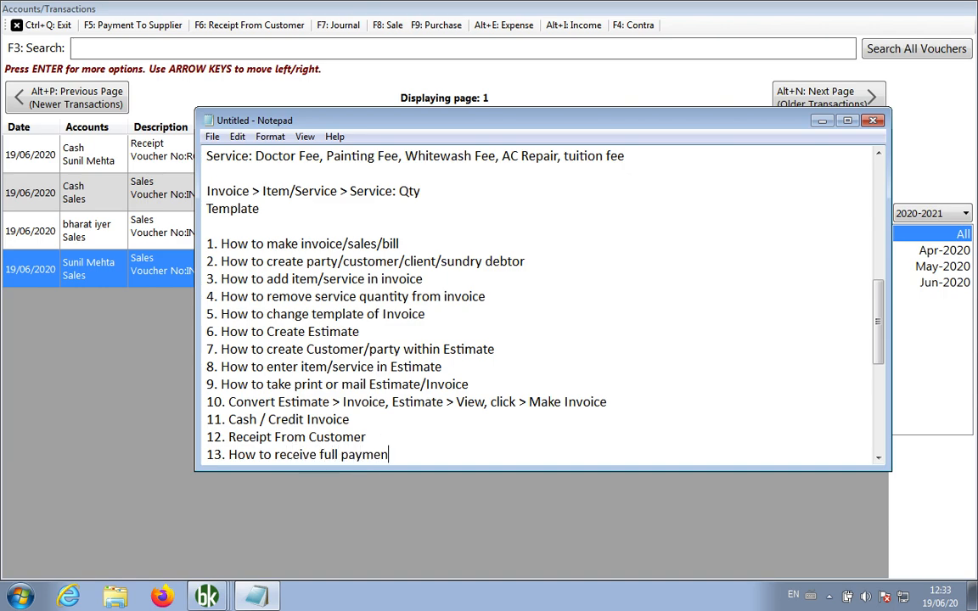
{"action": "key", "text": "Return"}
{"action": "type", "text": "14."}
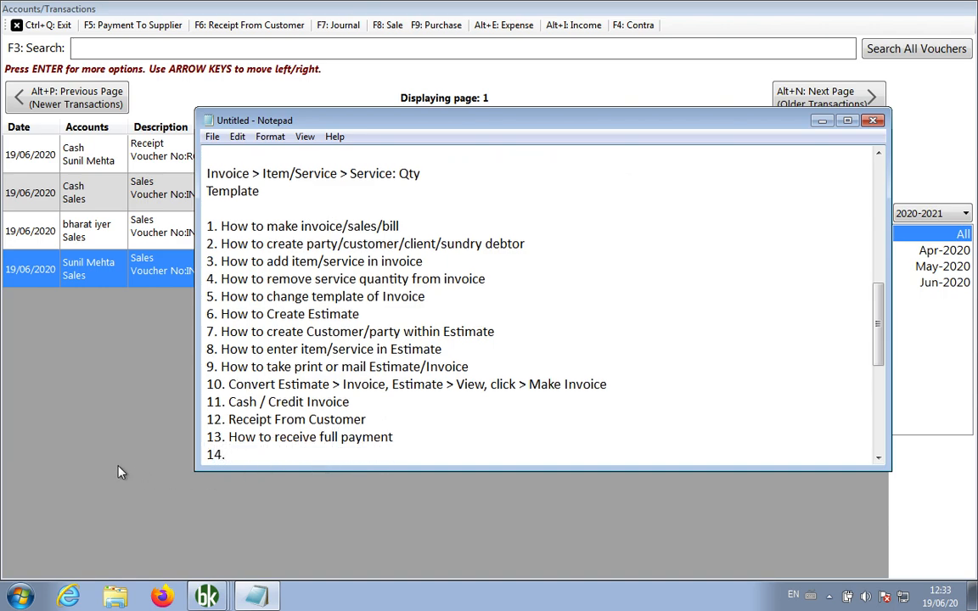
{"action": "left_click", "coordinate": [94, 445]}
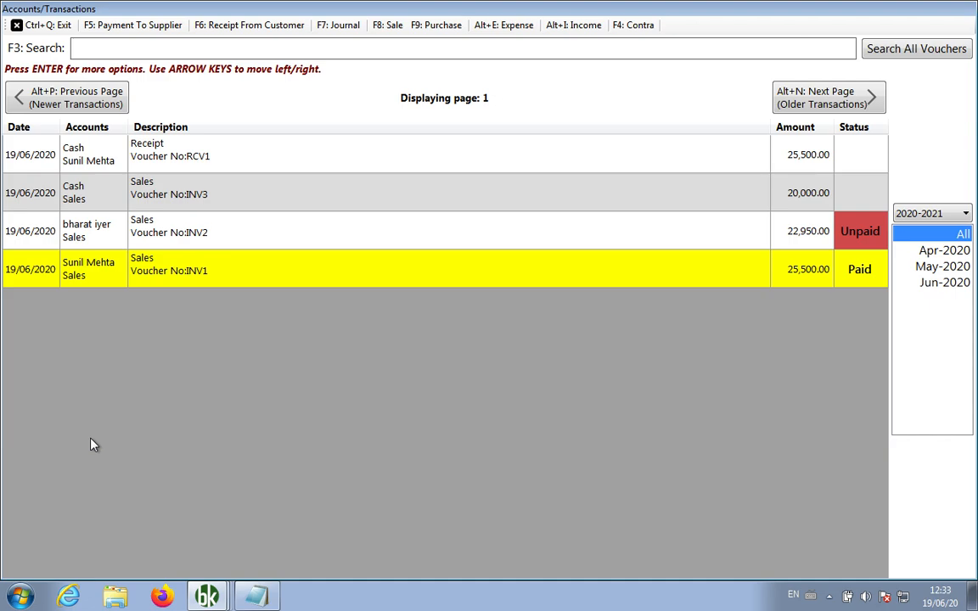
Delete receipt RCV1 and confirm the deletion
{"action": "right_click", "coordinate": [328, 153]}
{"action": "left_click", "coordinate": [371, 180]}
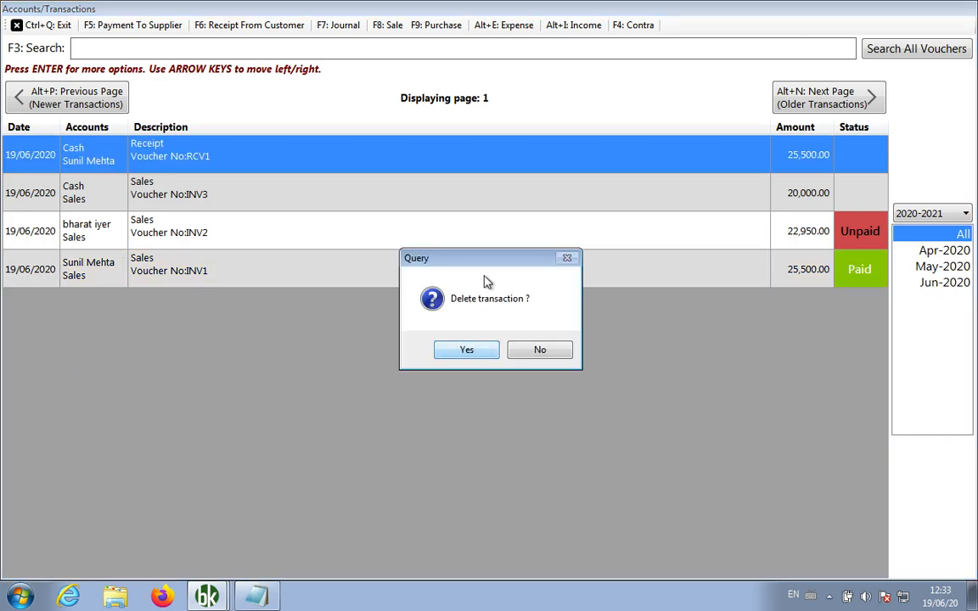
{"action": "left_click", "coordinate": [453, 350]}
{"action": "left_click", "coordinate": [534, 350]}
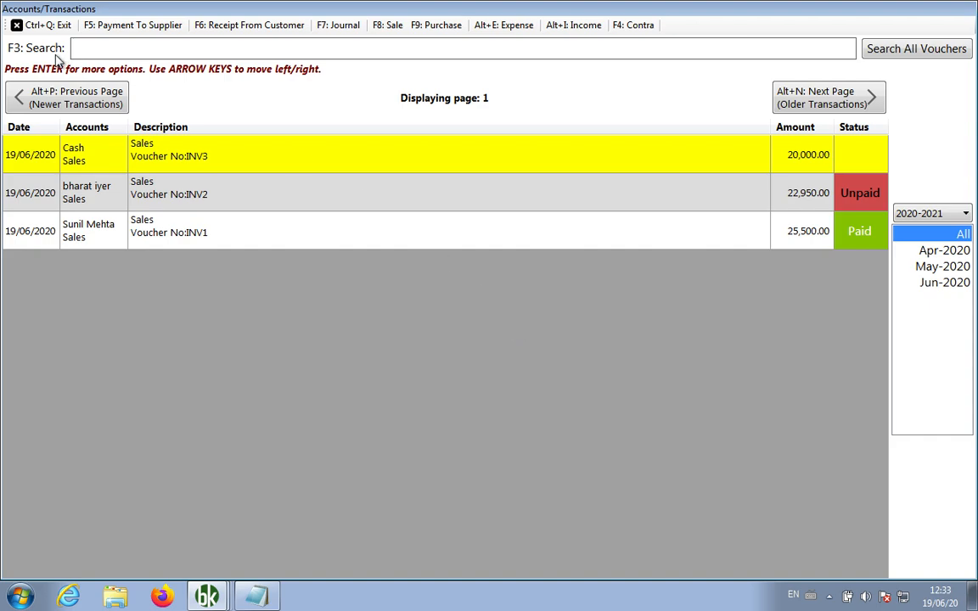
Reopen the sales invoice list and bring up the options for INV1
{"action": "left_click", "coordinate": [36, 25]}
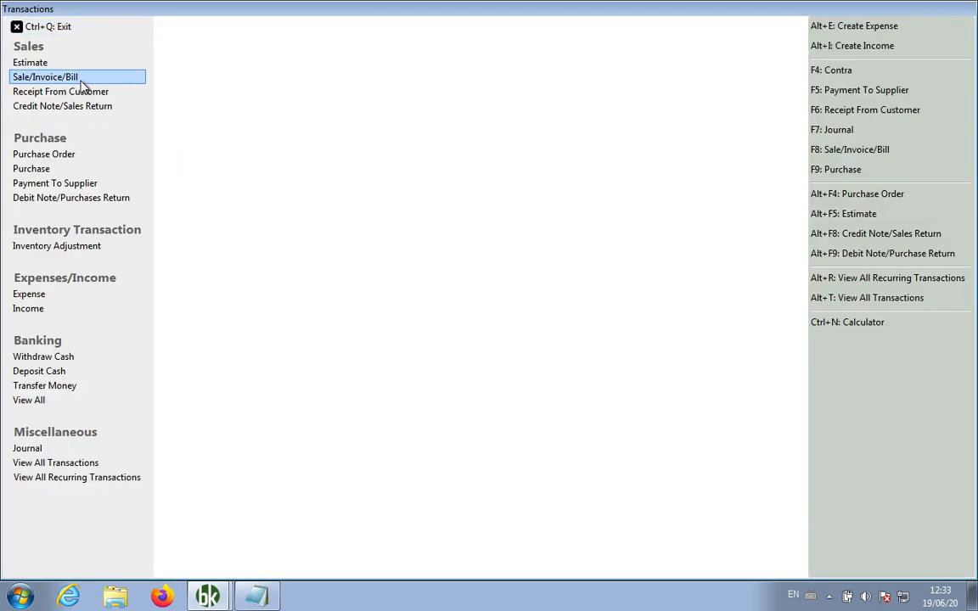
{"action": "mouse_move", "coordinate": [127, 91]}
{"action": "mouse_move", "coordinate": [148, 76]}
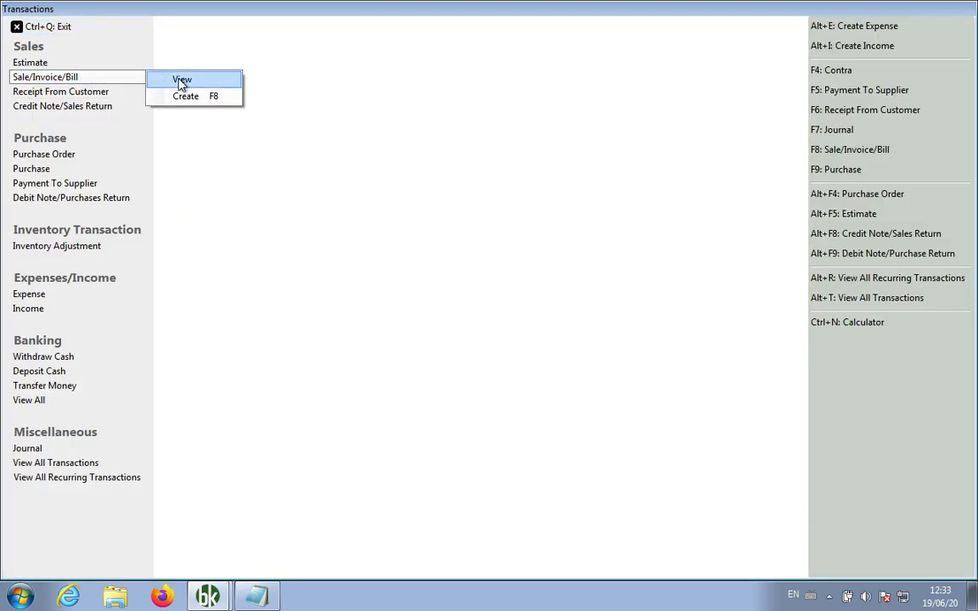
{"action": "left_click", "coordinate": [181, 82]}
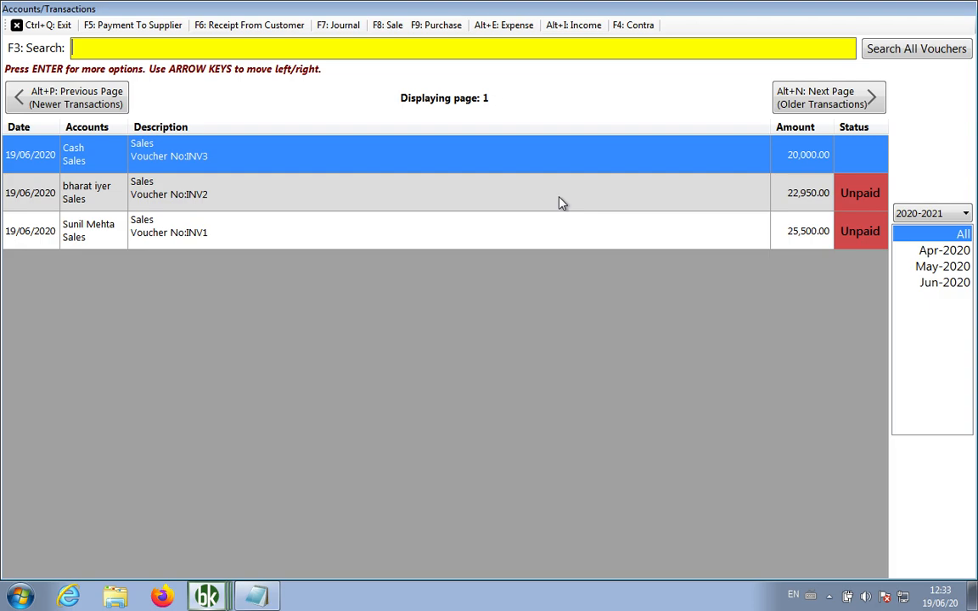
{"action": "right_click", "coordinate": [360, 237]}
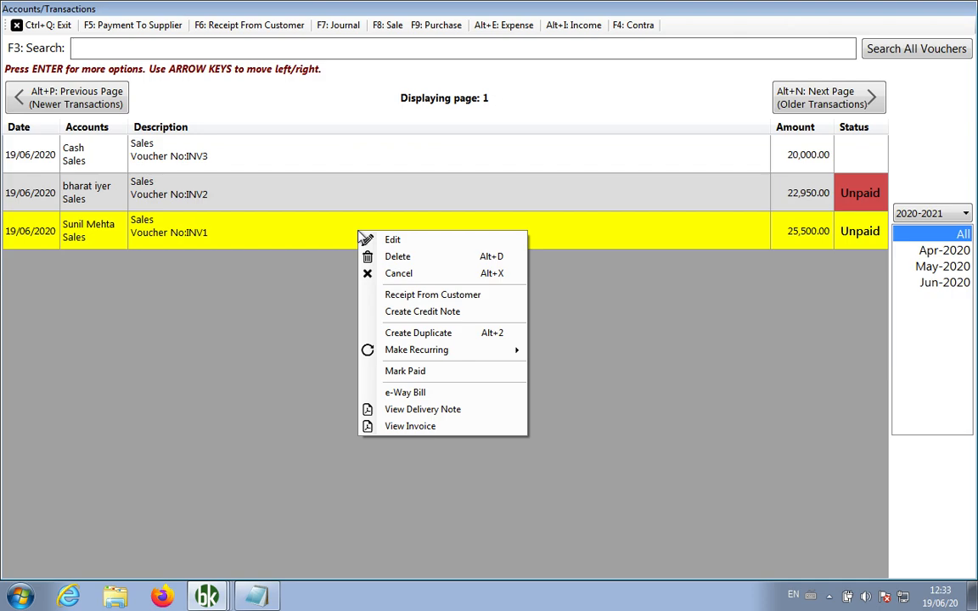
Start a new customer receipt for INV1 received into Cash
{"action": "left_click", "coordinate": [422, 295]}
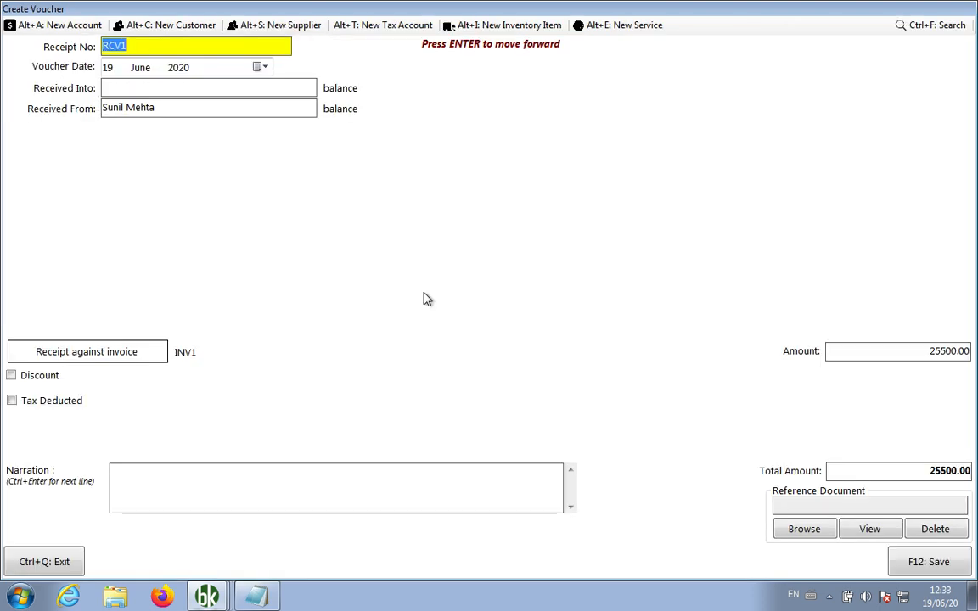
{"action": "left_click", "coordinate": [257, 87]}
{"action": "type", "text": "cash"}
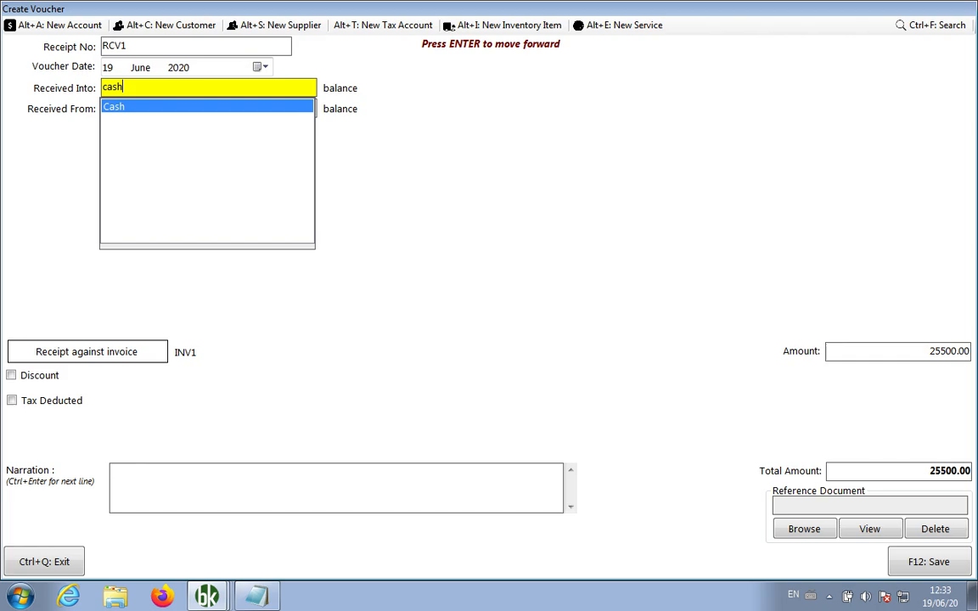
{"action": "key", "text": "Return"}
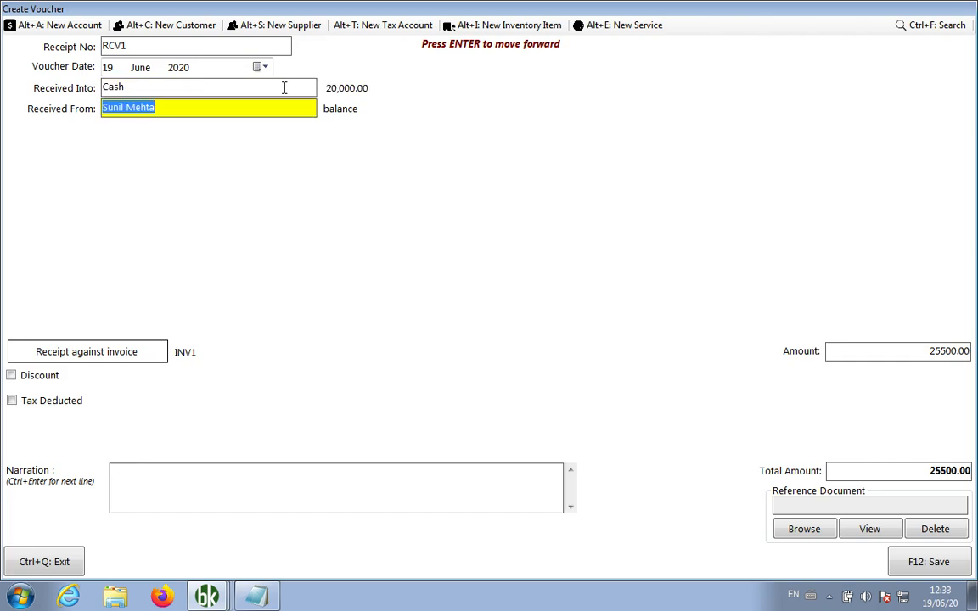
Allocate 15000 against INV1 and clear the 10500.00 advance payment to zero
{"action": "left_click", "coordinate": [936, 351]}
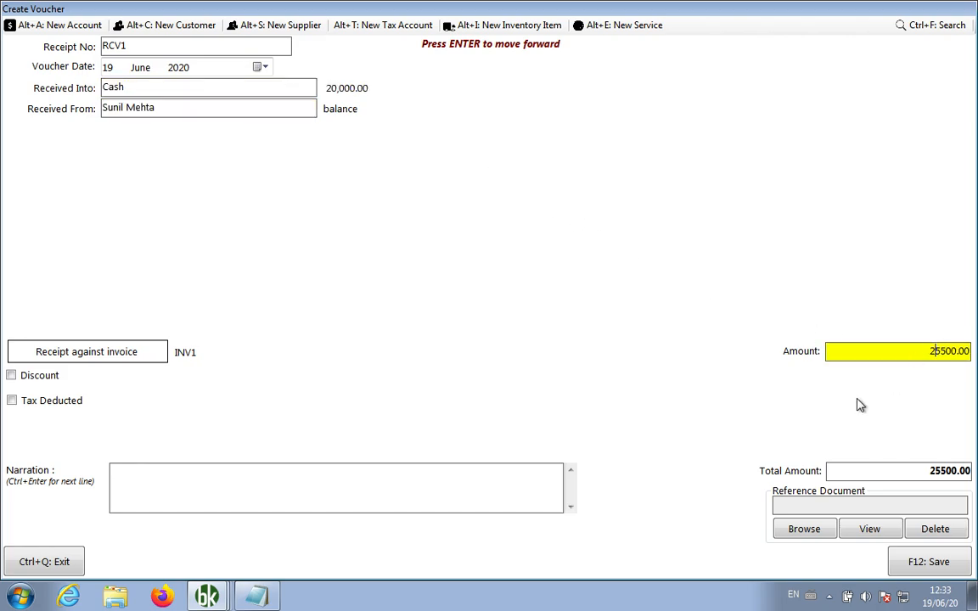
{"action": "left_click", "coordinate": [77, 353]}
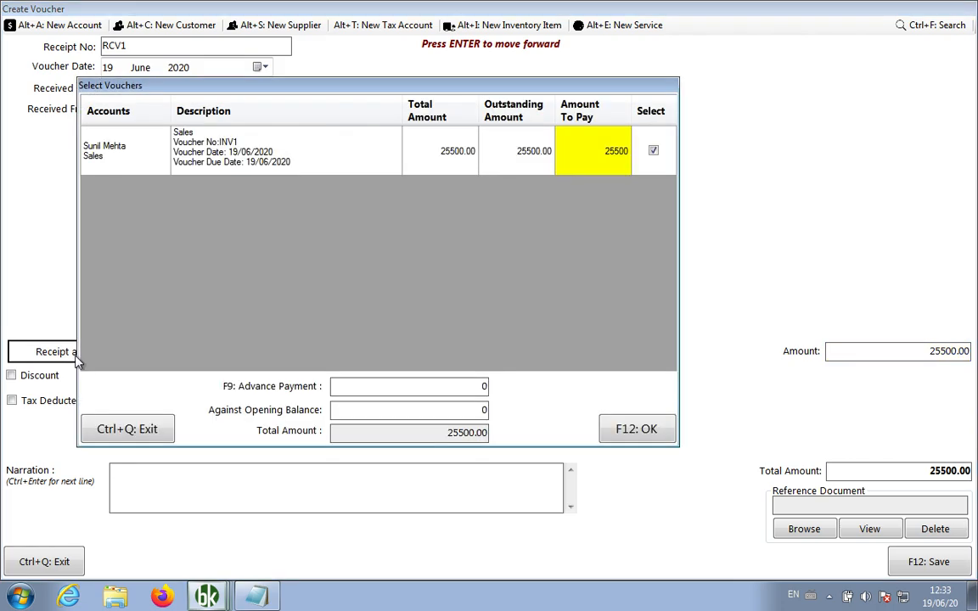
{"action": "type", "text": "15000"}
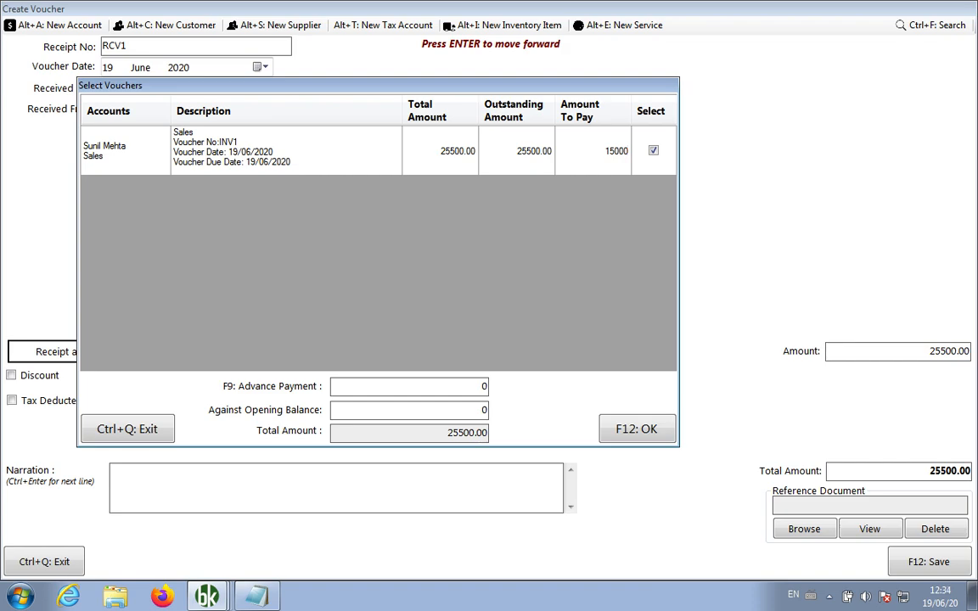
{"action": "key", "text": "Return"}
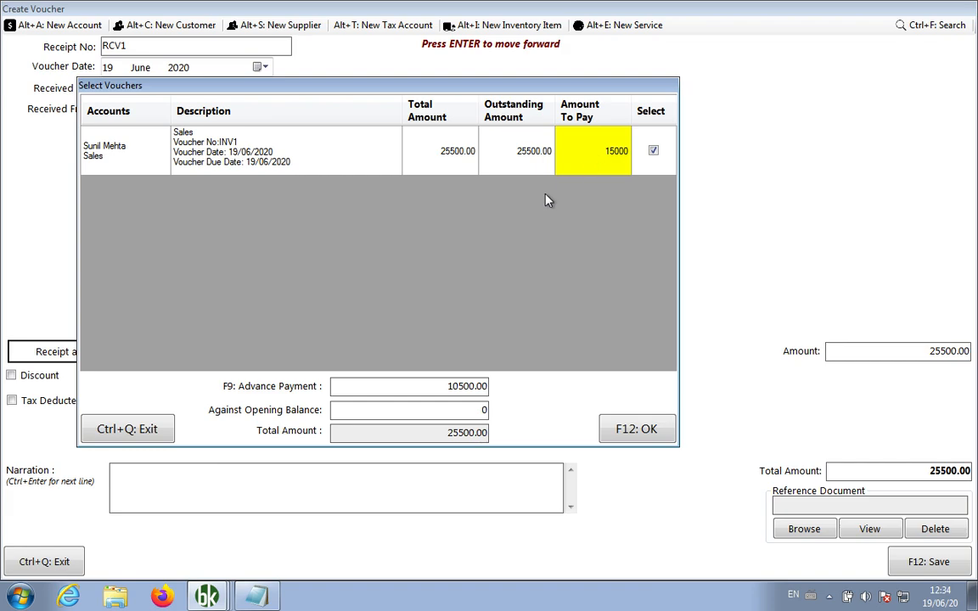
{"action": "left_click", "coordinate": [459, 385]}
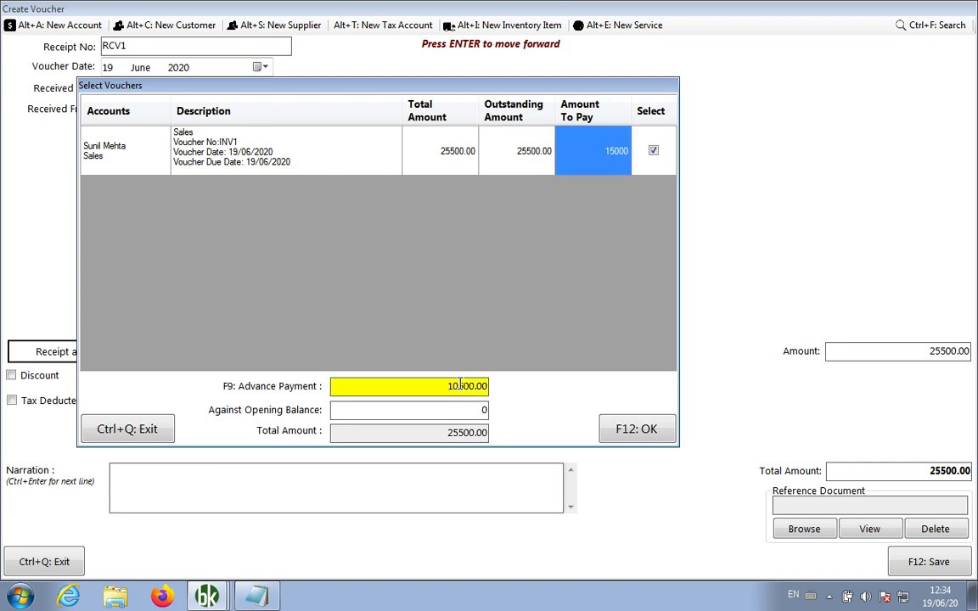
{"action": "key", "text": "F9"}
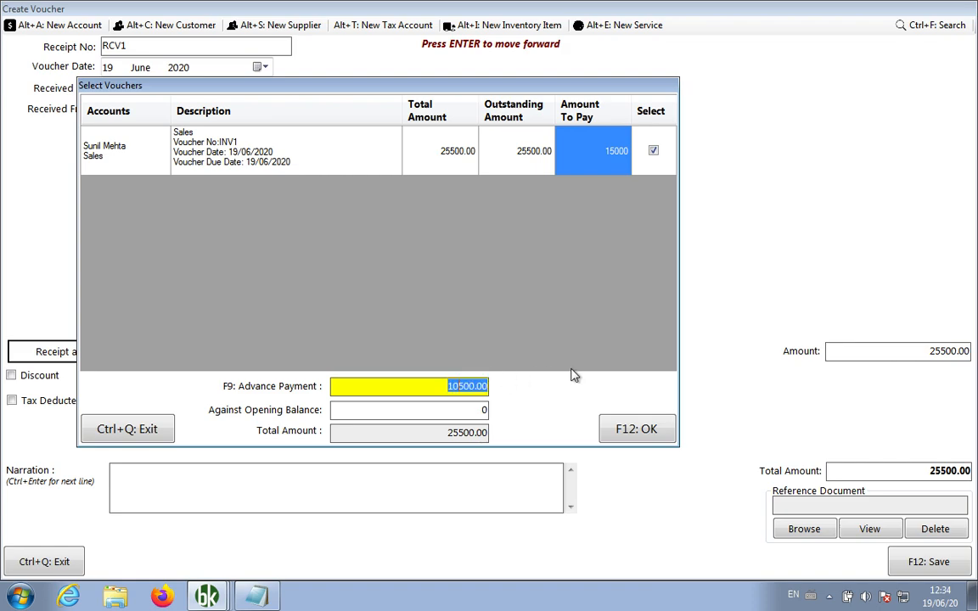
{"action": "key", "text": "BackSpace"}
{"action": "key", "text": "Return"}
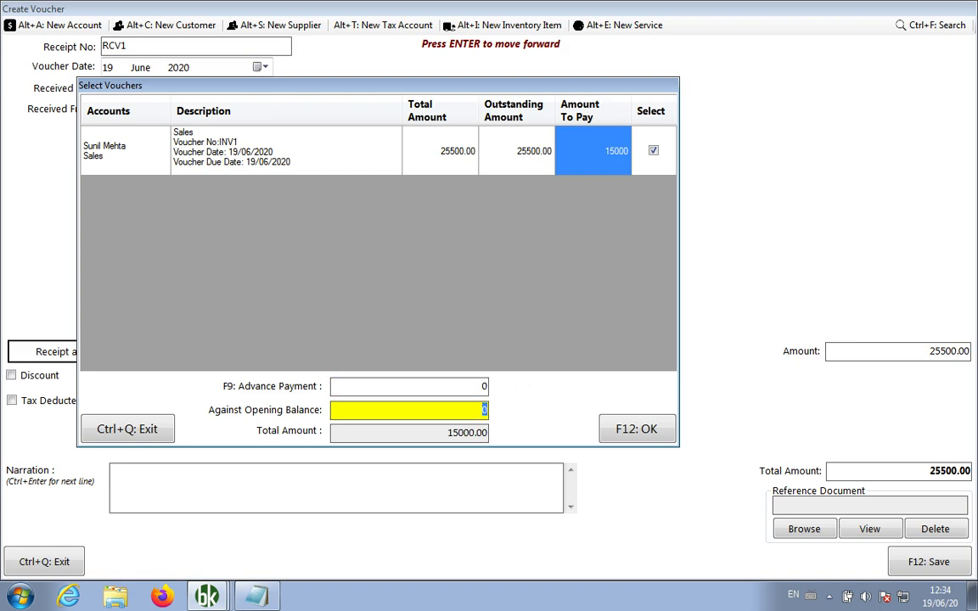
{"action": "left_click", "coordinate": [637, 433]}
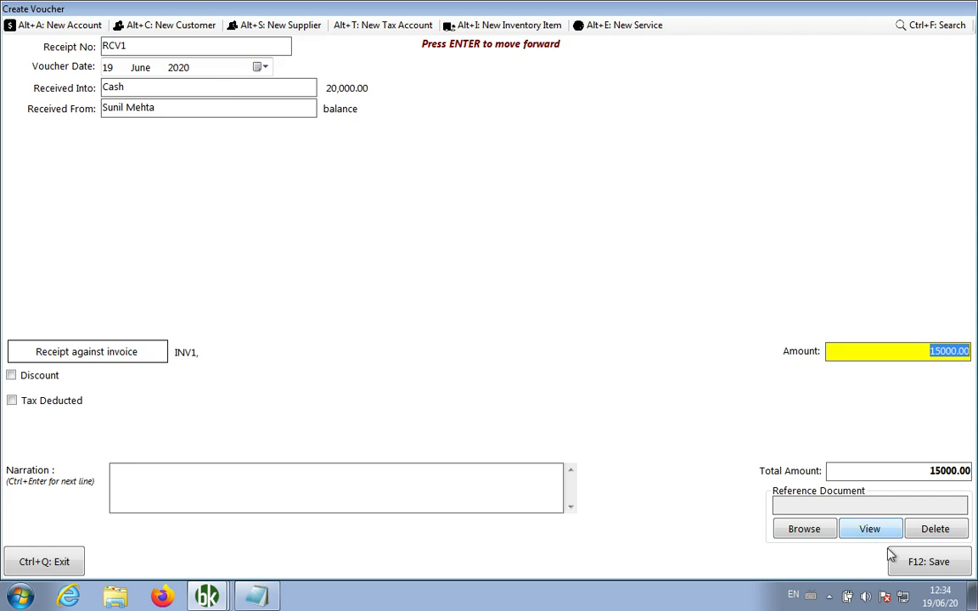
Save the 15,000.00 receipt RCV1 and review the INV1 invoice, now marked Partial
{"action": "left_click", "coordinate": [927, 562]}
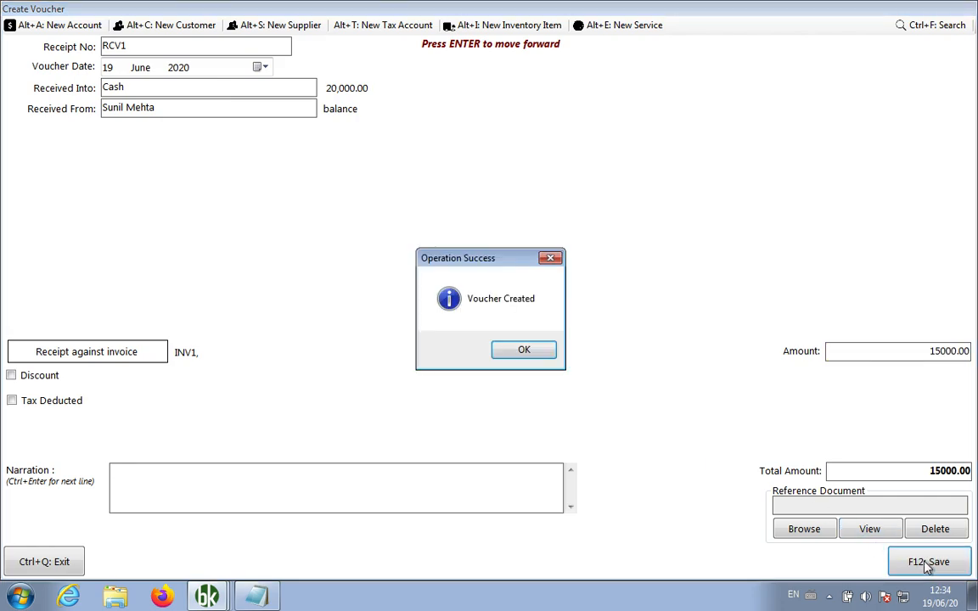
{"action": "left_click", "coordinate": [542, 352]}
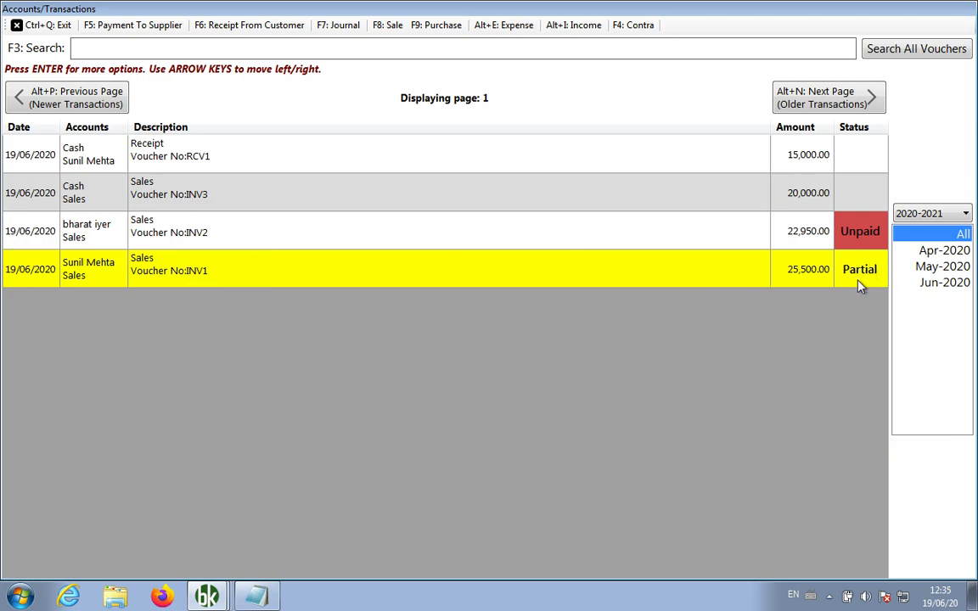
{"action": "right_click", "coordinate": [463, 271]}
{"action": "left_click", "coordinate": [558, 473]}
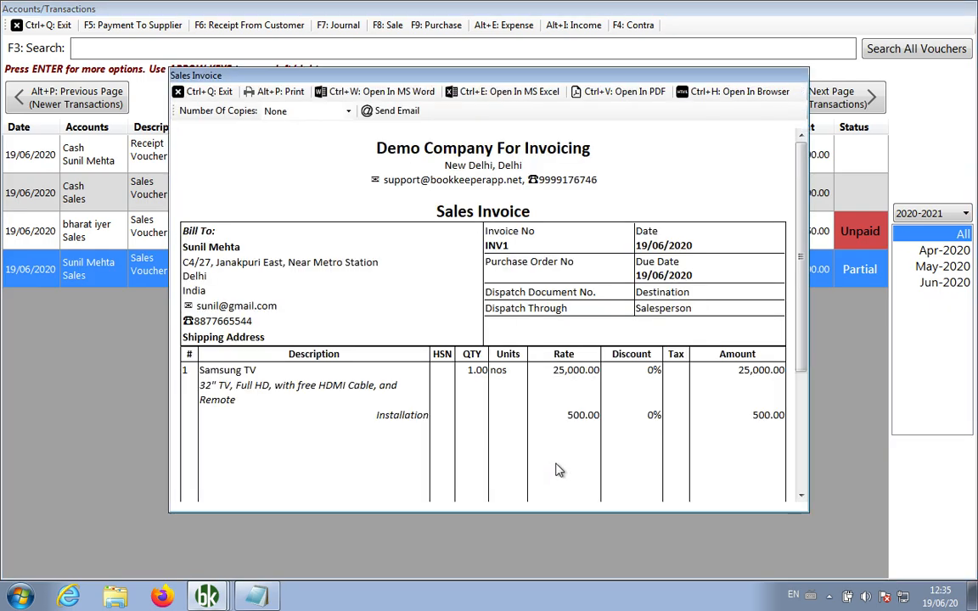
{"action": "scroll", "coordinate": [480, 393], "scroll_direction": "down", "scroll_amount": 3}
{"action": "scroll", "coordinate": [480, 389], "scroll_direction": "down", "scroll_amount": 2}
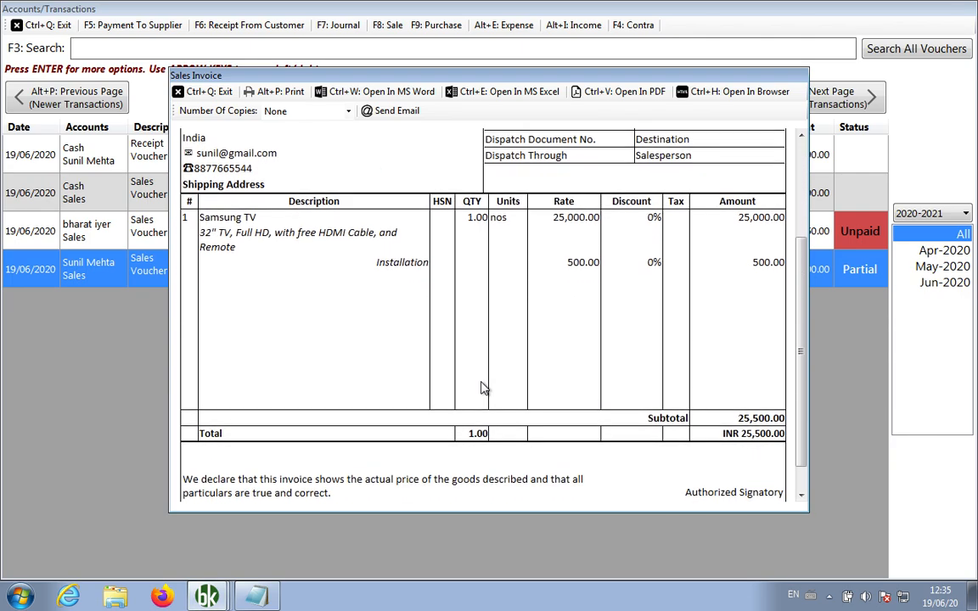
{"action": "scroll", "coordinate": [483, 388], "scroll_direction": "down", "scroll_amount": 1}
{"action": "scroll", "coordinate": [483, 388], "scroll_direction": "up", "scroll_amount": 2}
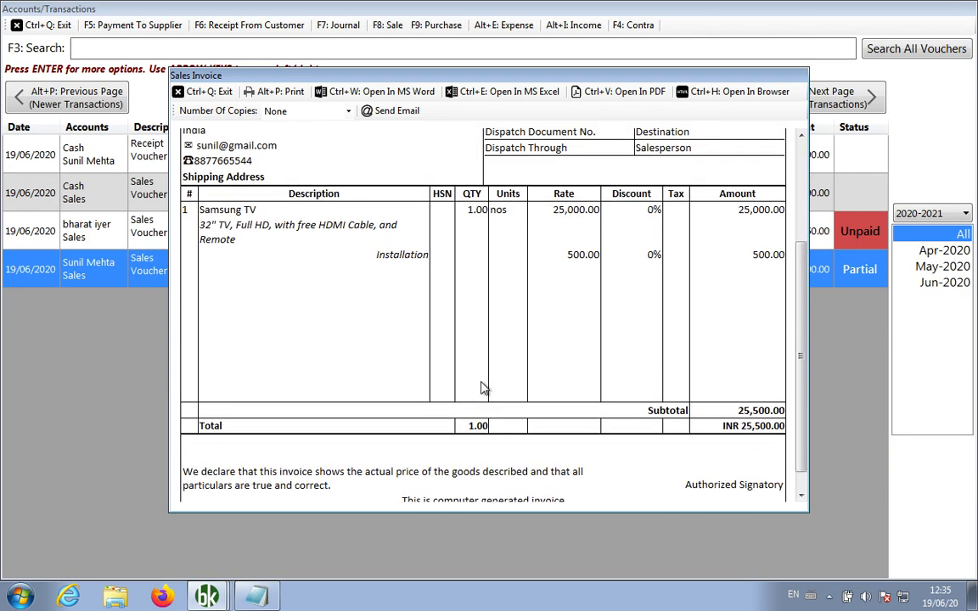
{"action": "left_click", "coordinate": [201, 92]}
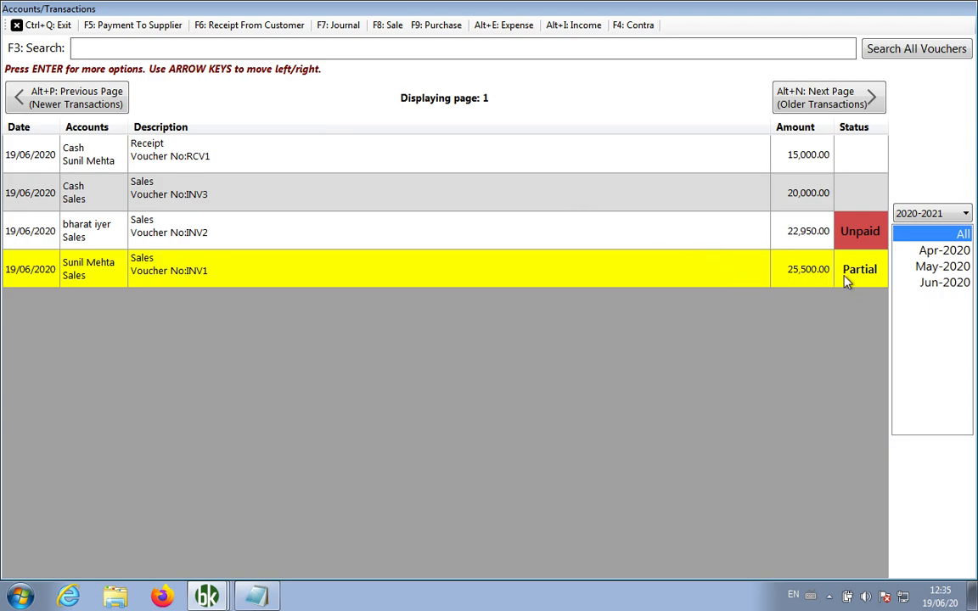
Write line 14: 'How to receive partial payment > Receipt Against Invoice > Amount to Pay, Advance amount:0'
{"action": "left_click", "coordinate": [257, 597]}
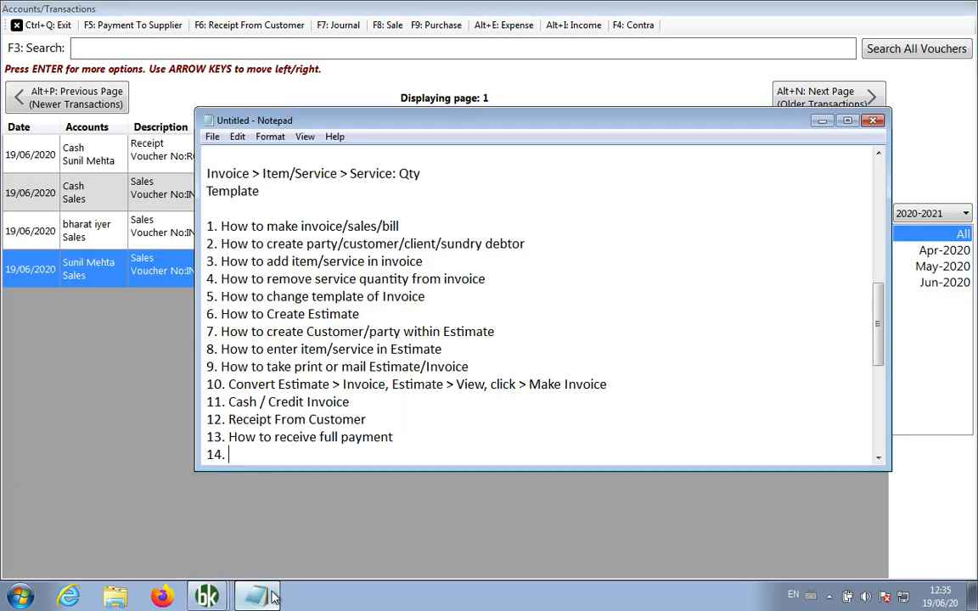
{"action": "type", "text": "How "}
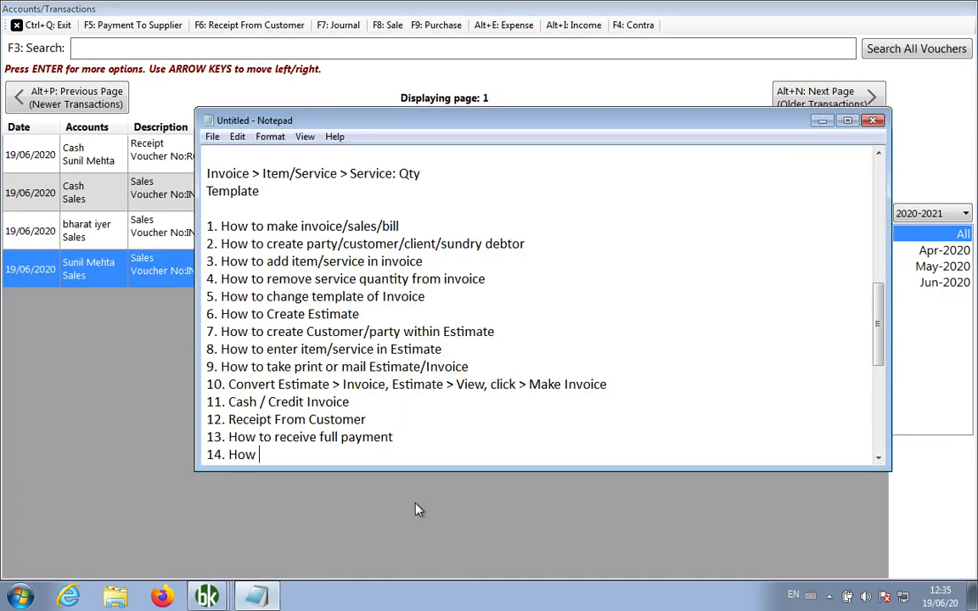
{"action": "type", "text": "to receive partial payment"}
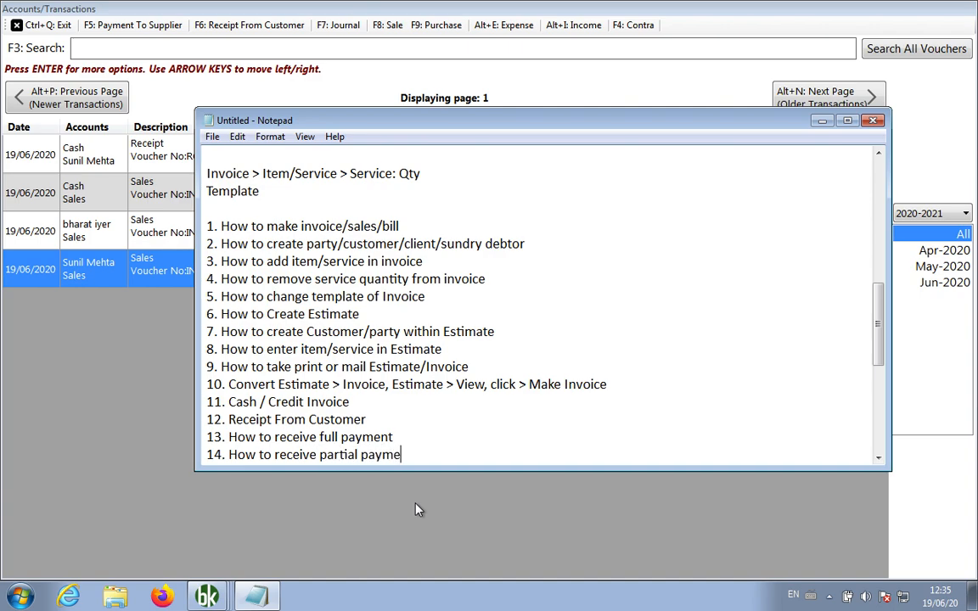
{"action": "key", "text": "Return"}
{"action": "key", "text": "Return"}
{"action": "key", "text": "BackSpace"}
{"action": "key", "text": "BackSpace"}
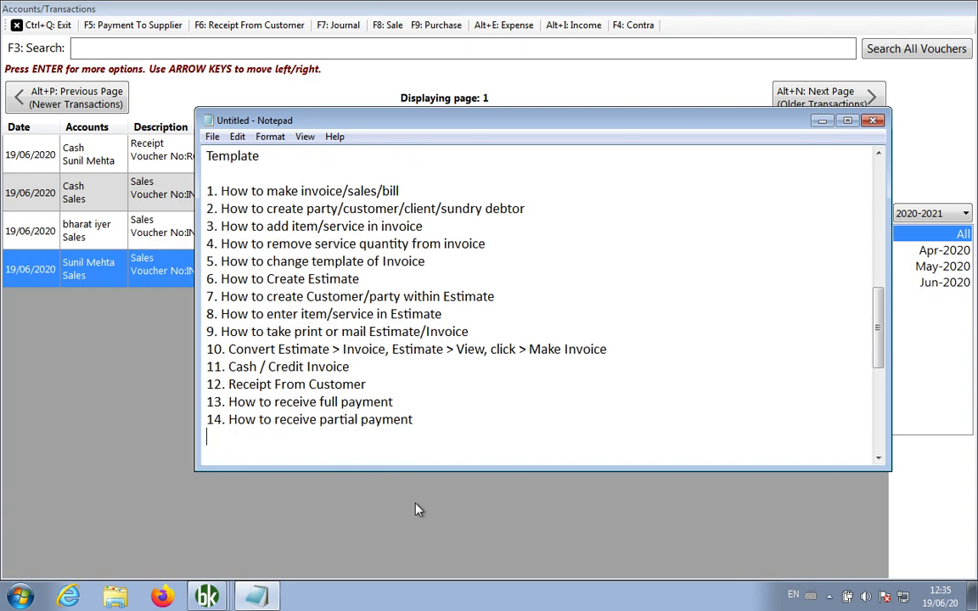
{"action": "type", "text": "> Receipt From Cus"}
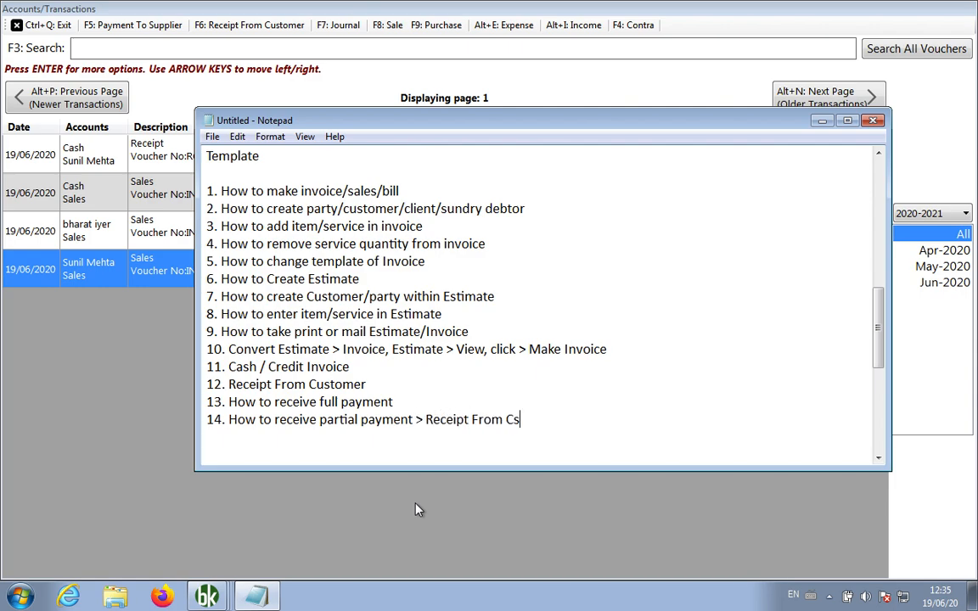
{"action": "key", "text": "BackSpace"}
{"action": "type", "text": "usto"}
{"action": "key", "text": "BackSpace"}
{"action": "key", "text": "BackSpace"}
{"action": "key", "text": "BackSpace"}
{"action": "key", "text": "BackSpace"}
{"action": "key", "text": "BackSpace"}
{"action": "key", "text": "BackSpace"}
{"action": "key", "text": "BackSpace"}
{"action": "key", "text": "BackSpace"}
{"action": "key", "text": "BackSpace"}
{"action": "key", "text": "BackSpace"}
{"action": "type", "text": "Against Invo"}
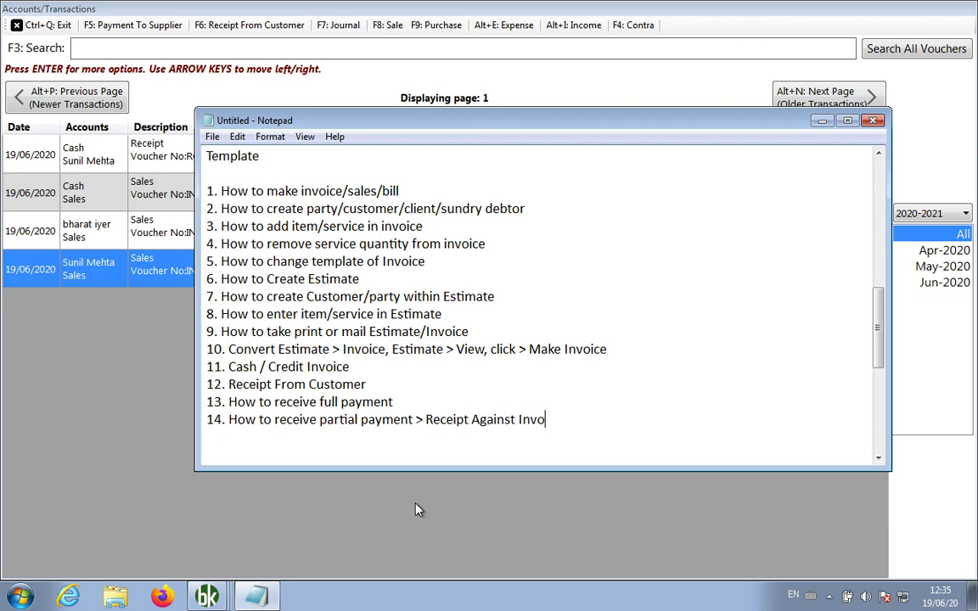
{"action": "type", "text": "ice > Amount to Pay"}
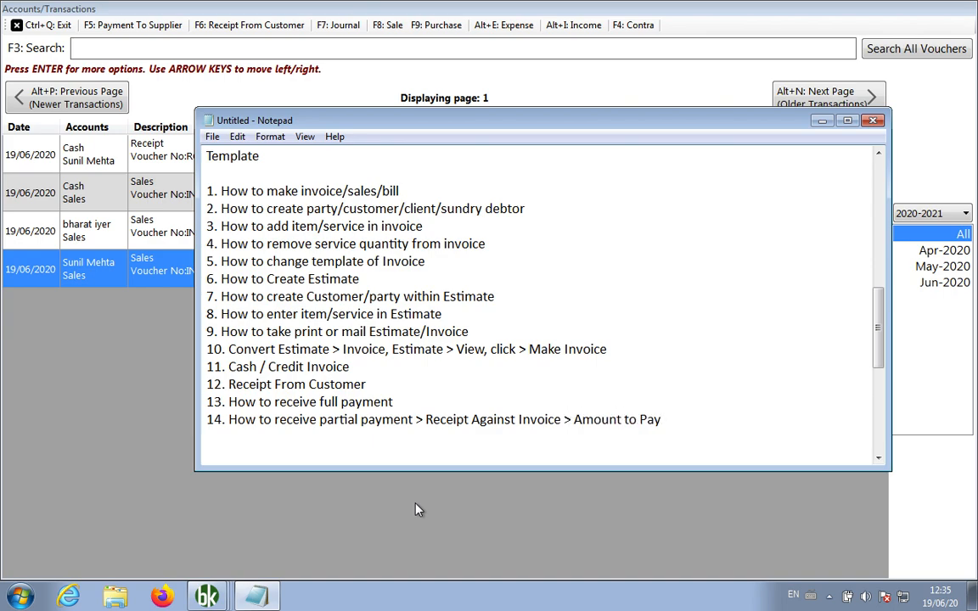
{"action": "type", "text": ", Advance am"}
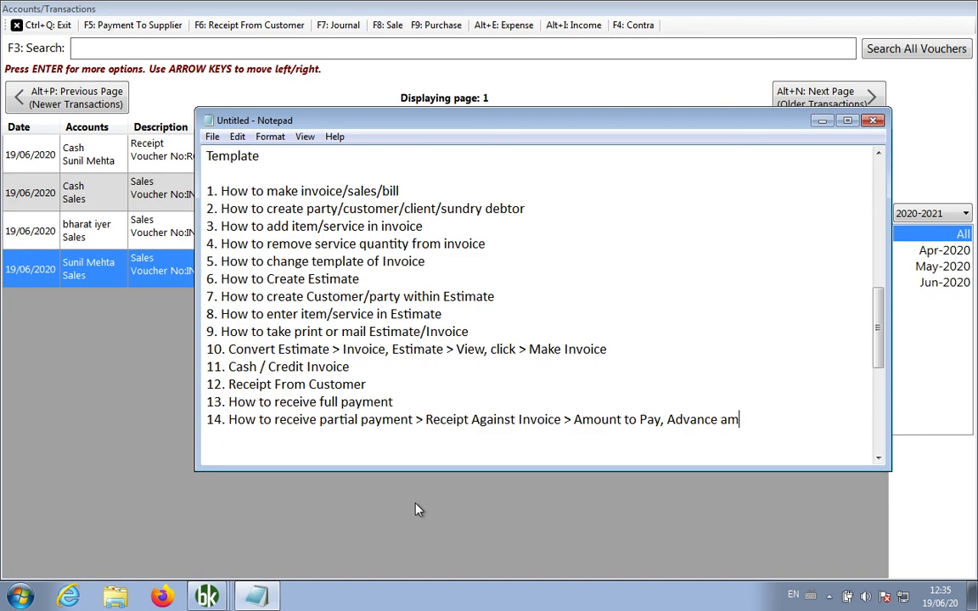
{"action": "type", "text": "ount:0"}
{"action": "key", "text": "Return"}
Reopen the sales voucher list in Book Keeper and start a credit note against INV2
{"action": "left_click", "coordinate": [85, 370]}
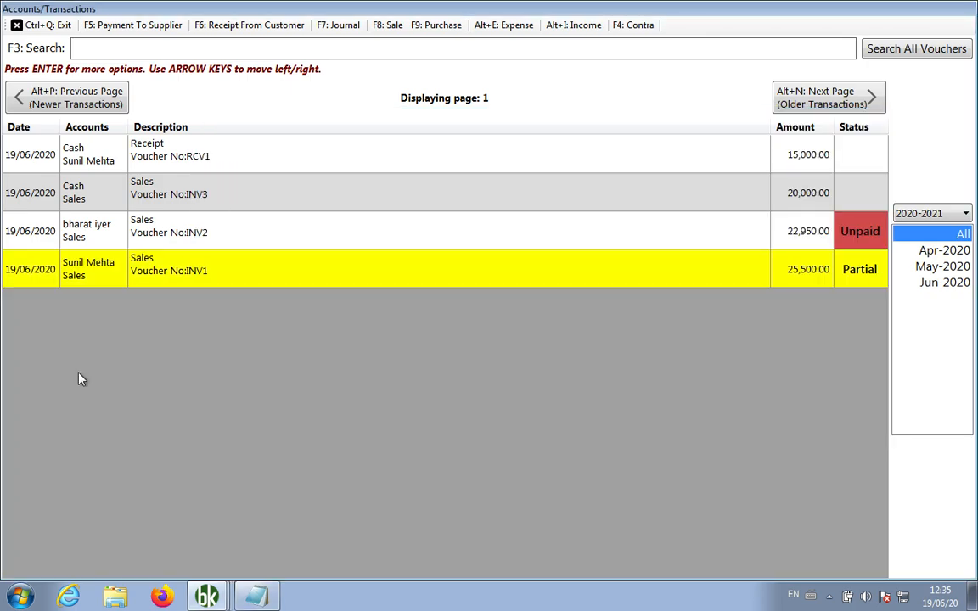
{"action": "left_click", "coordinate": [48, 25]}
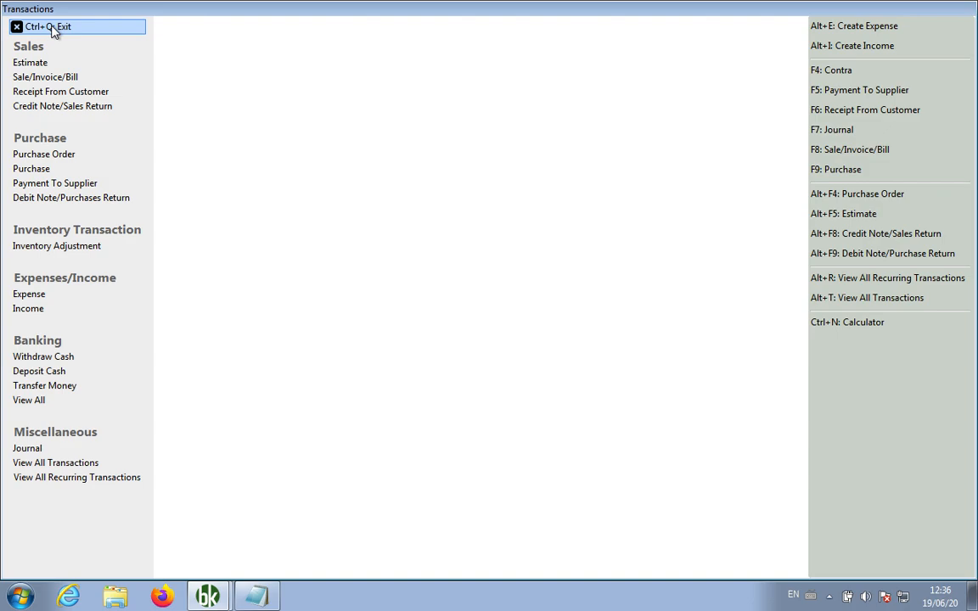
{"action": "left_click", "coordinate": [74, 77]}
{"action": "left_click", "coordinate": [228, 82]}
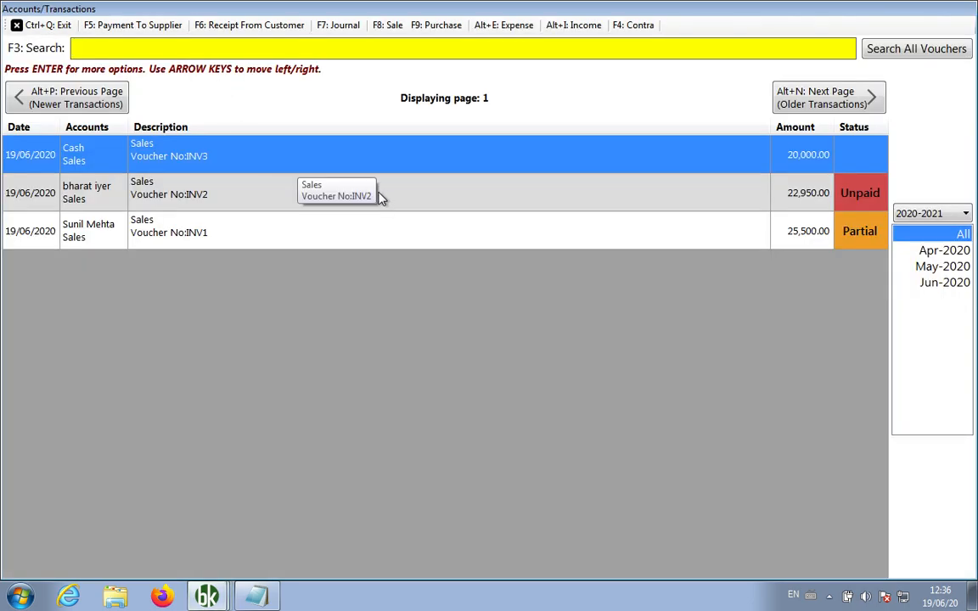
{"action": "right_click", "coordinate": [382, 198]}
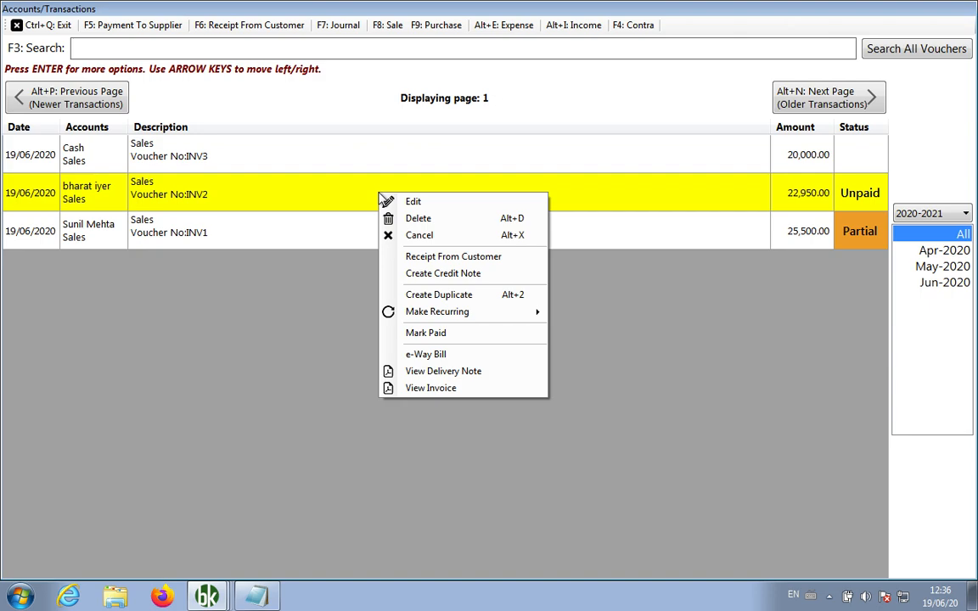
{"action": "left_click", "coordinate": [467, 275]}
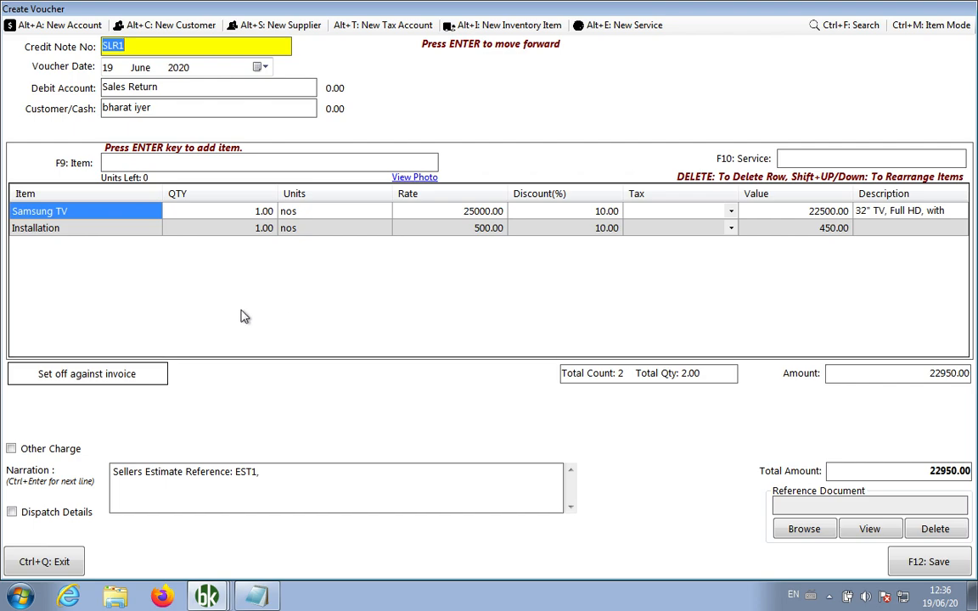
Set off 22950 of credit note SLR1 against INV2 and save it
{"action": "left_click", "coordinate": [135, 383]}
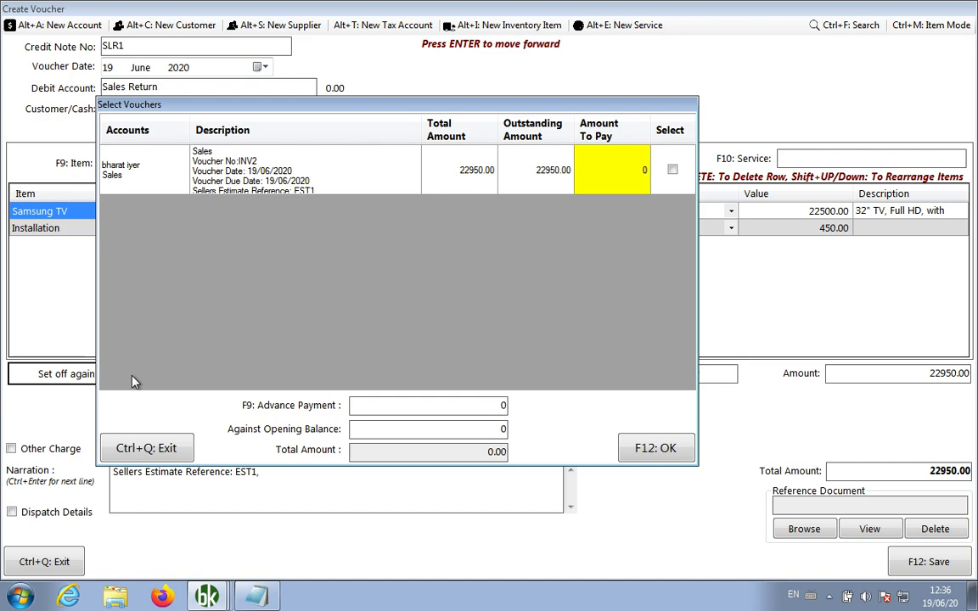
{"action": "type", "text": "22"}
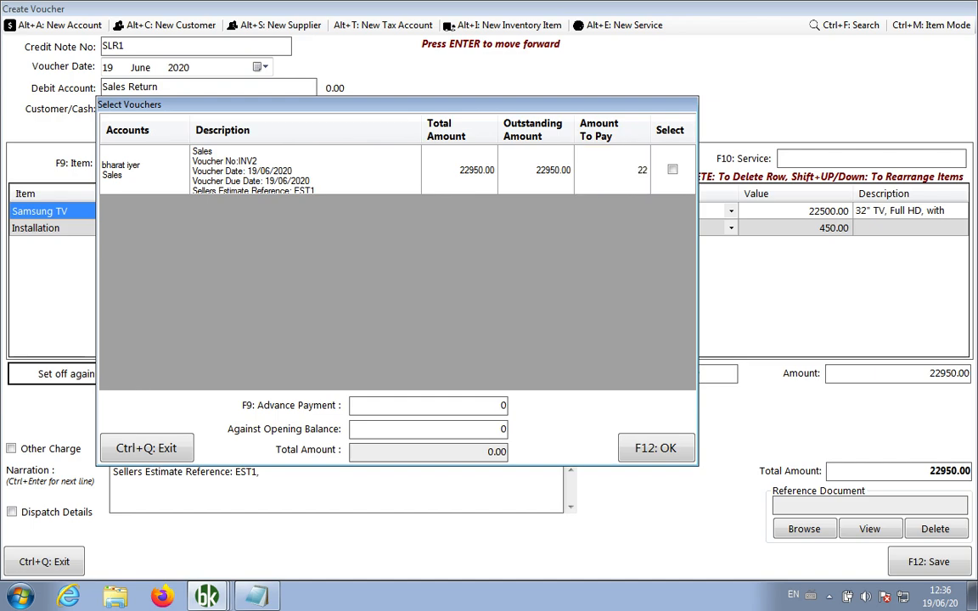
{"action": "type", "text": "950"}
{"action": "key", "text": "Return"}
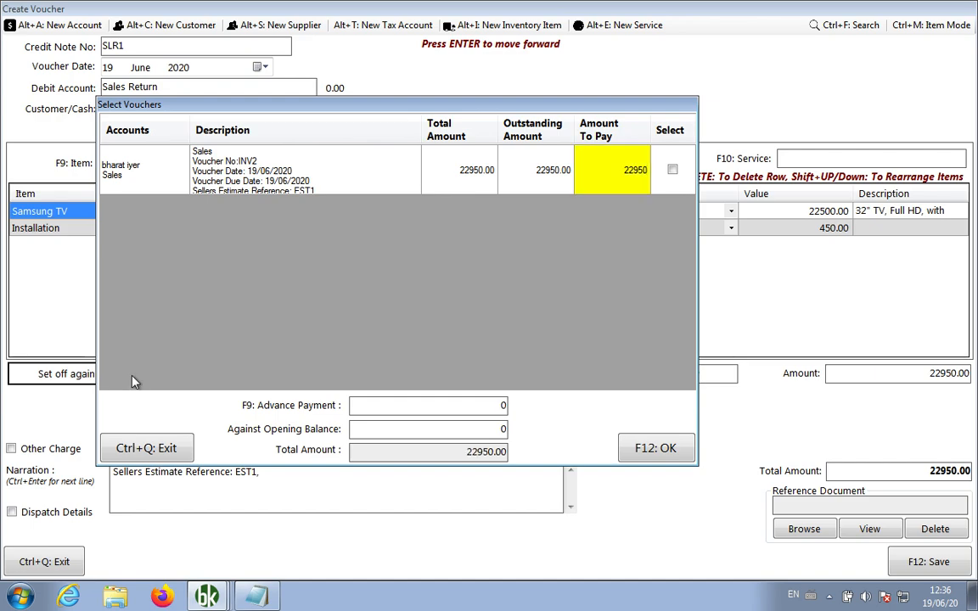
{"action": "left_click", "coordinate": [659, 450]}
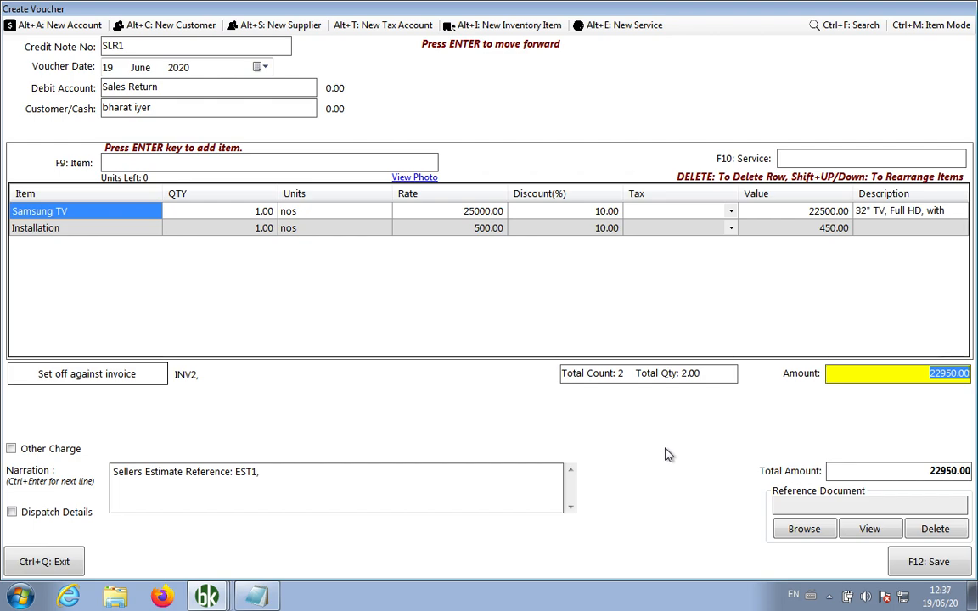
{"action": "left_click", "coordinate": [942, 567]}
Close the blank voucher form and review INV2's invoice, now stamped PAID
{"action": "left_click", "coordinate": [524, 350]}
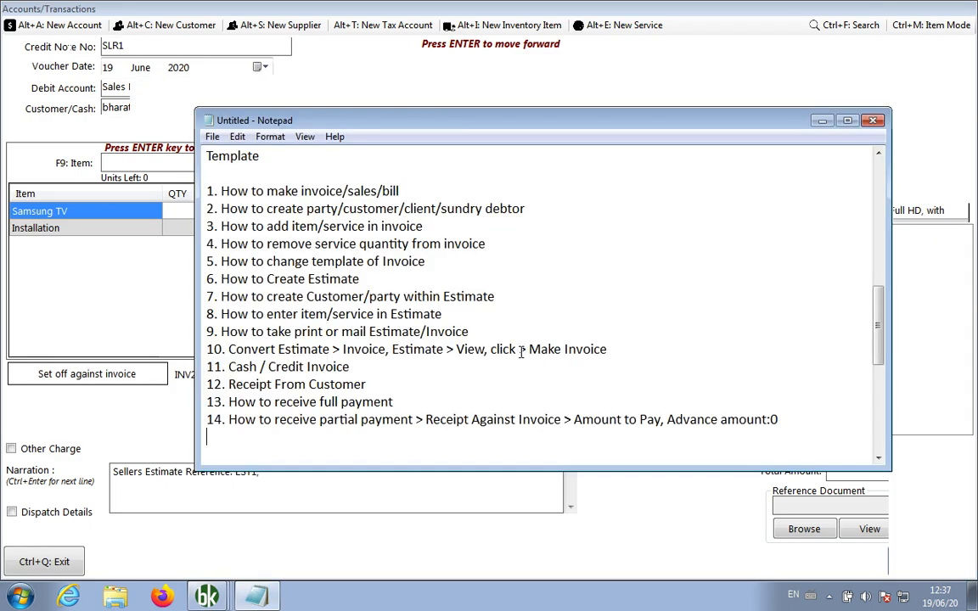
{"action": "left_click", "coordinate": [64, 563]}
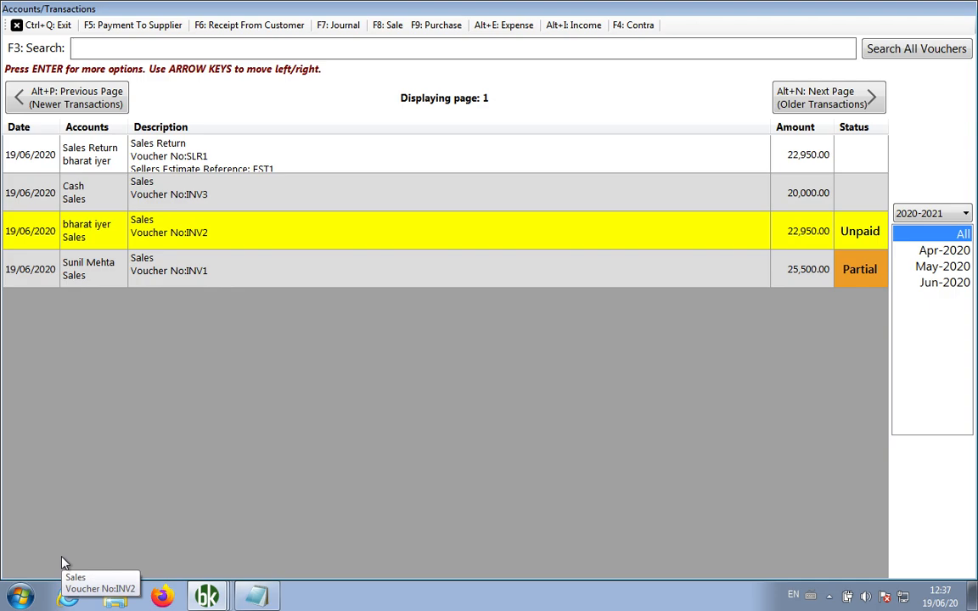
{"action": "right_click", "coordinate": [334, 241]}
{"action": "left_click", "coordinate": [418, 418]}
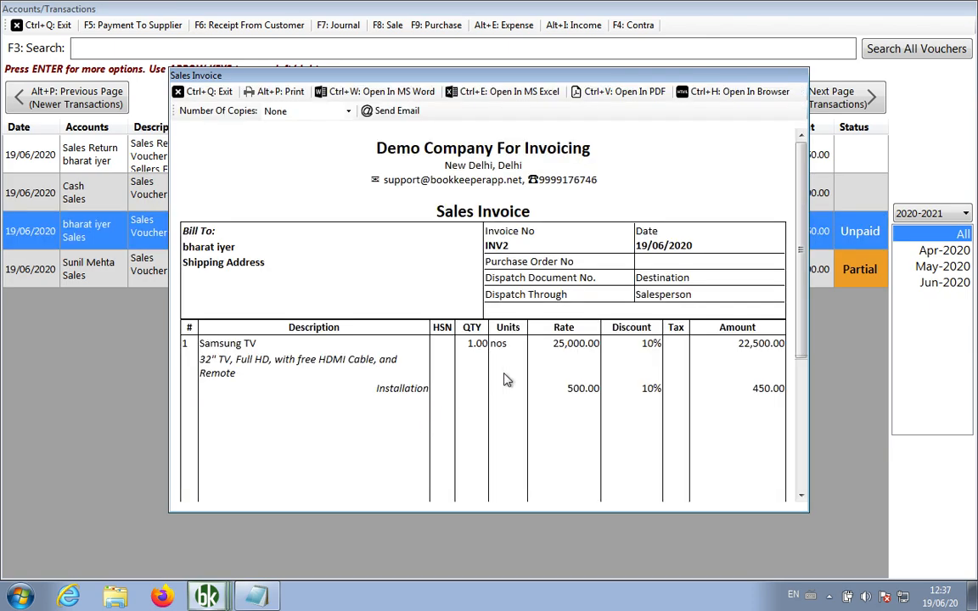
{"action": "scroll", "coordinate": [503, 380], "scroll_direction": "down", "scroll_amount": 3}
{"action": "scroll", "coordinate": [504, 380], "scroll_direction": "down", "scroll_amount": 1}
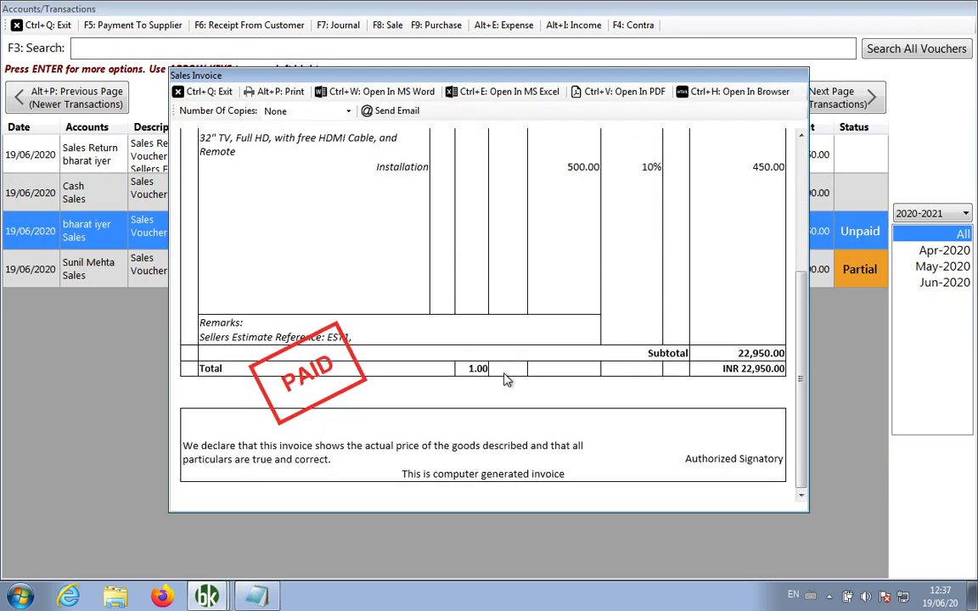
{"action": "scroll", "coordinate": [504, 380], "scroll_direction": "up", "scroll_amount": 5}
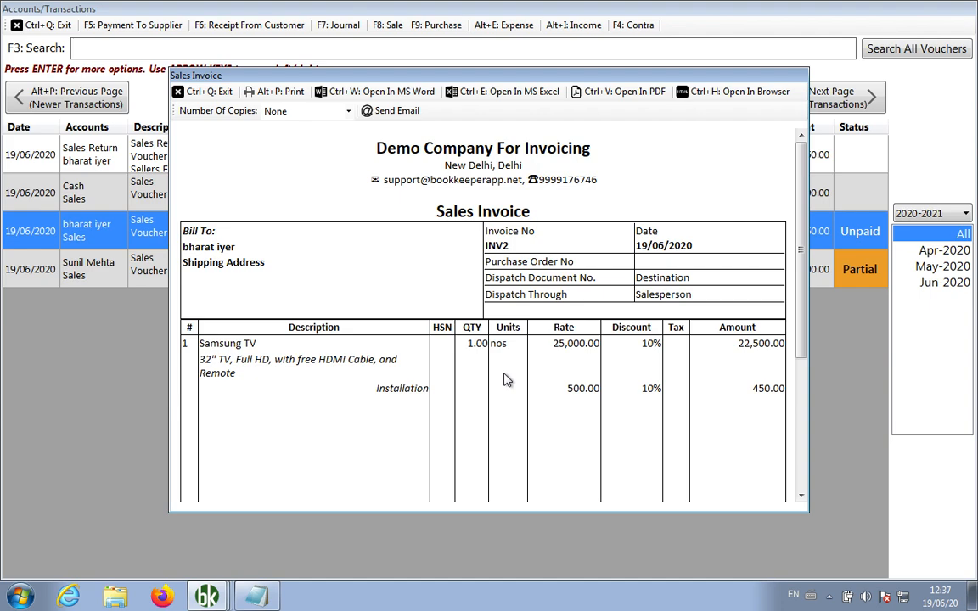
{"action": "key", "text": "ctrl+q"}
Review the SLR1 credit note and its INV2 reference, then close the transaction list
{"action": "right_click", "coordinate": [355, 162]}
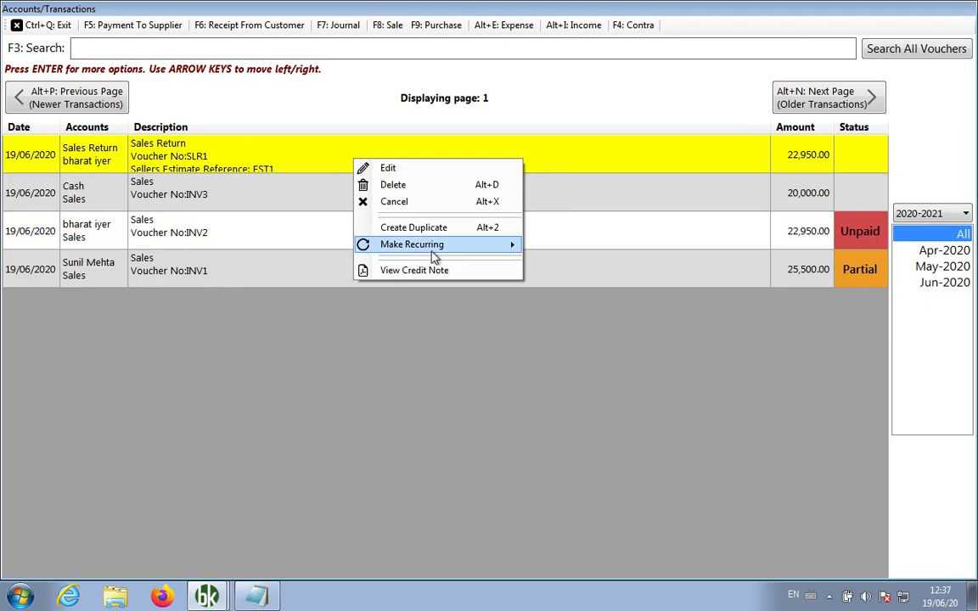
{"action": "left_click", "coordinate": [434, 270]}
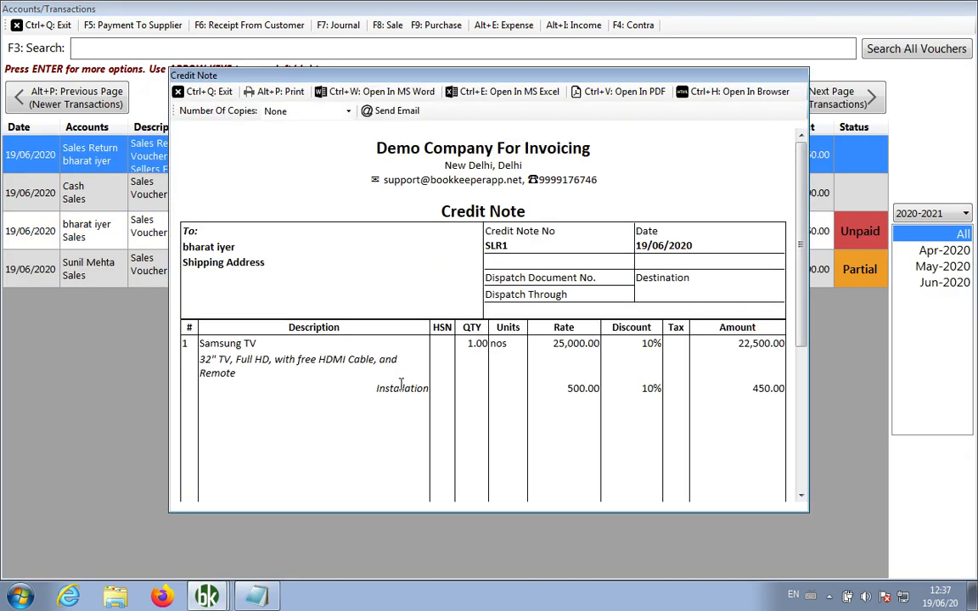
{"action": "scroll", "coordinate": [401, 386], "scroll_direction": "down", "scroll_amount": 6}
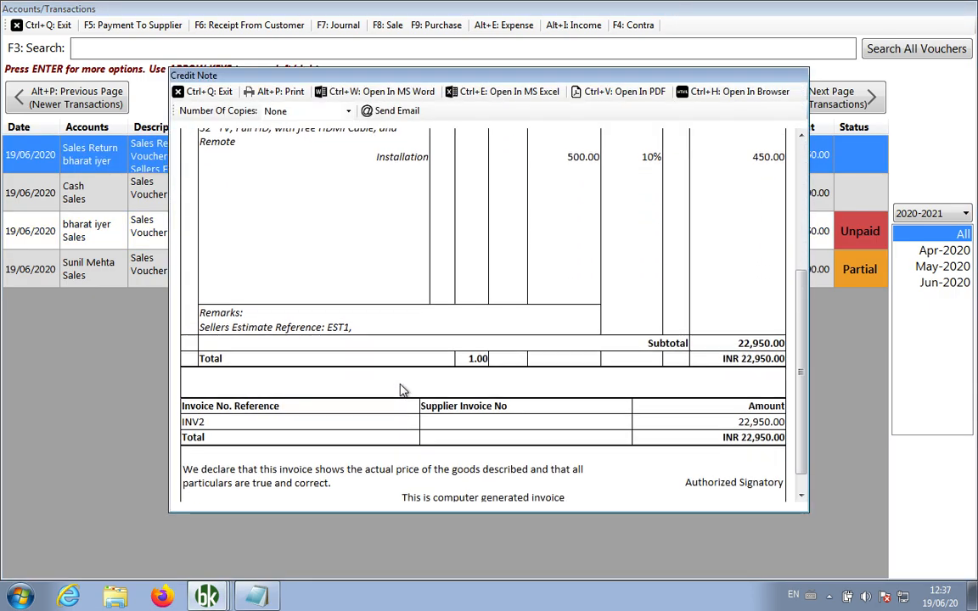
{"action": "double_click", "coordinate": [188, 421]}
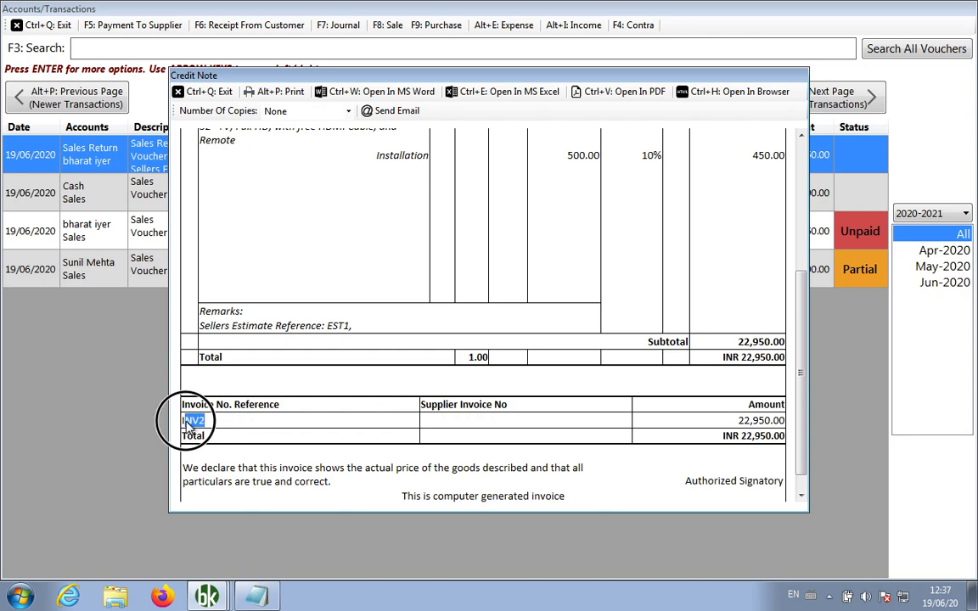
{"action": "scroll", "coordinate": [382, 286], "scroll_direction": "up", "scroll_amount": 3}
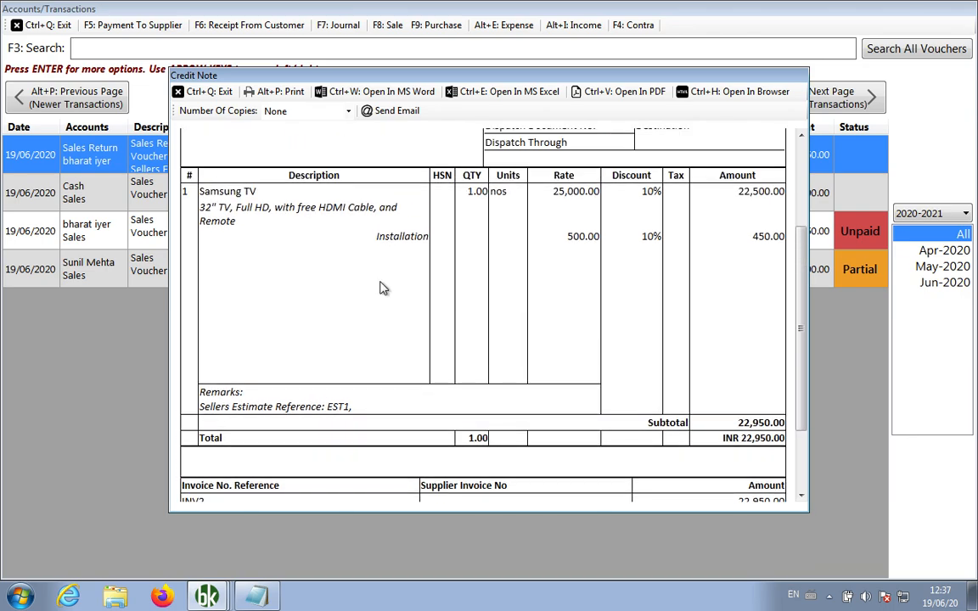
{"action": "left_click", "coordinate": [204, 91]}
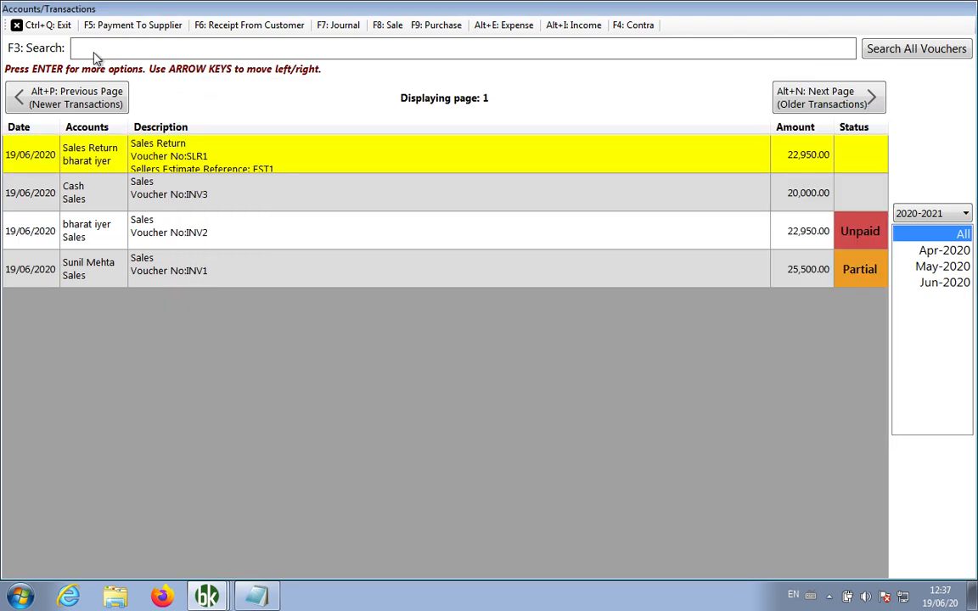
{"action": "left_click", "coordinate": [54, 32]}
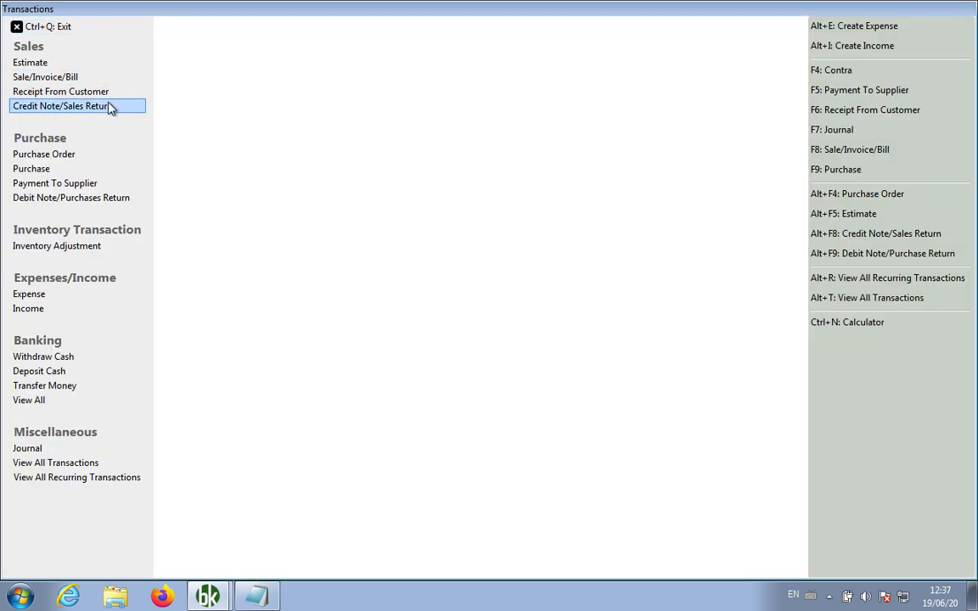
Add Notepad item 15, 'Sales Return / Credit Note: Invoice > Create Credit Note…', then minimise Notepad
{"action": "left_click", "coordinate": [256, 598]}
{"action": "type", "text": "15. C"}
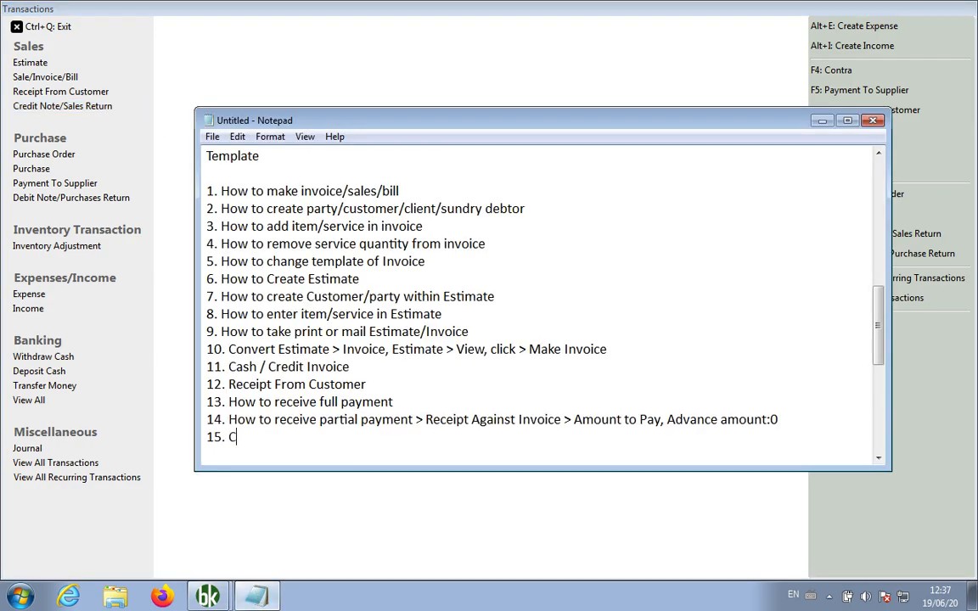
{"action": "key", "text": "BackSpace"}
{"action": "type", "text": "Sales Return / Cr"}
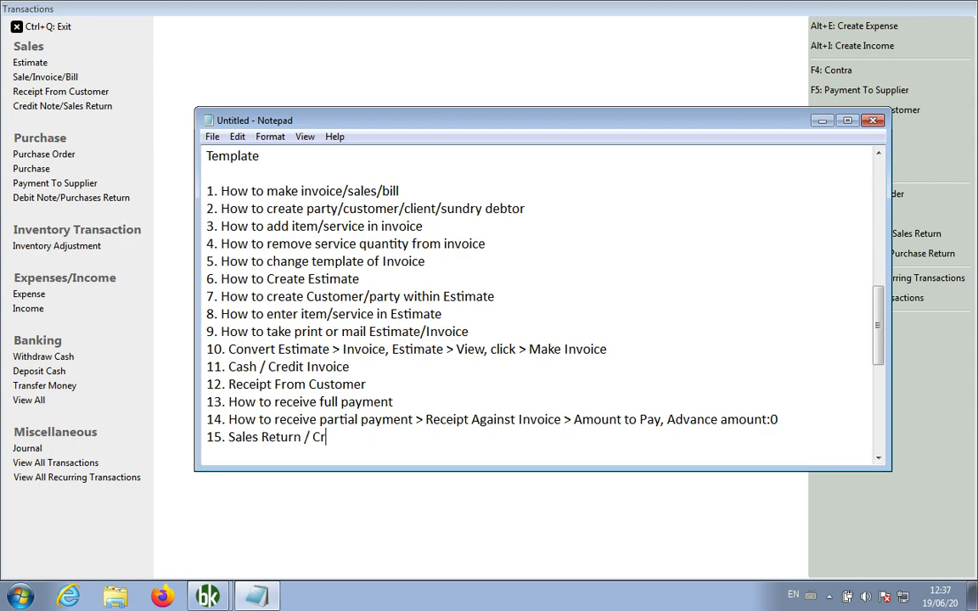
{"action": "type", "text": "edit Note: Invoice > C"}
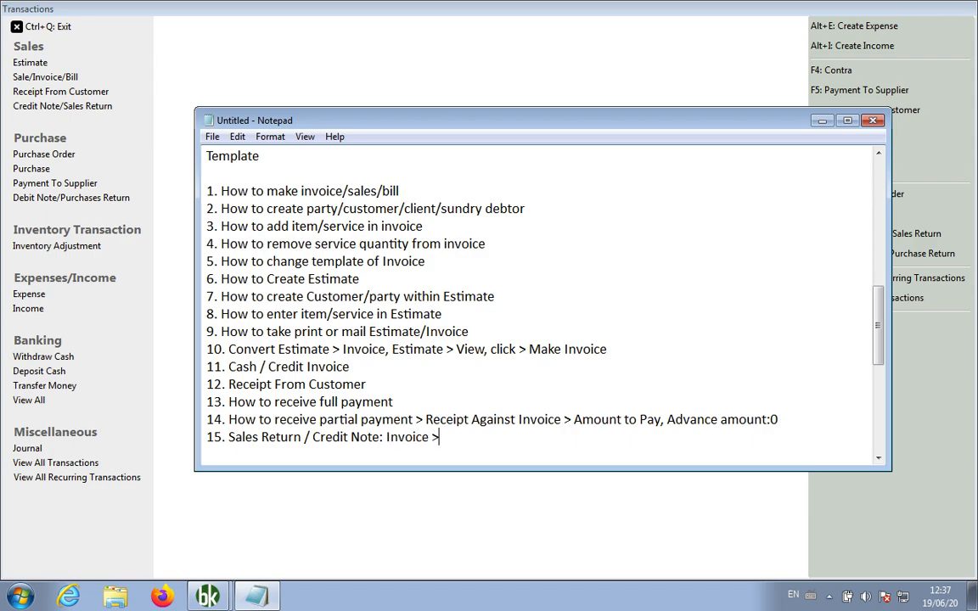
{"action": "type", "text": "reate Credit Note >"}
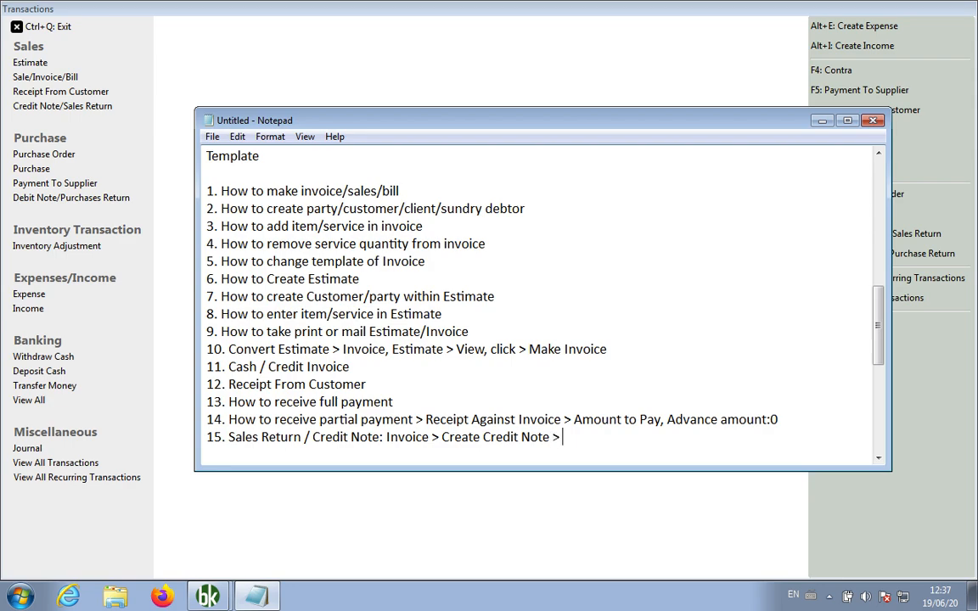
{"action": "type", "text": " Item/Service"}
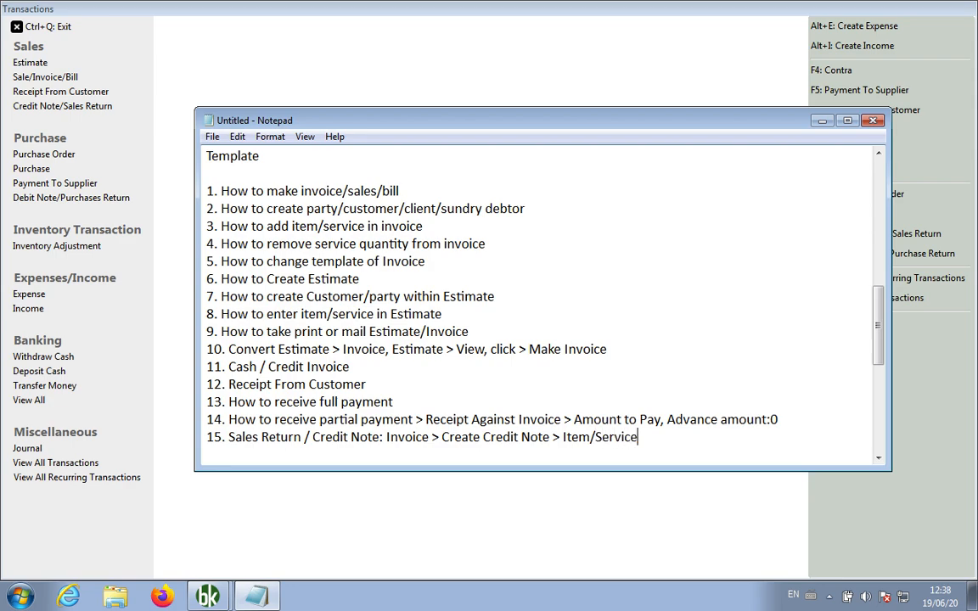
{"action": "type", "text": ", Set Off Against In"}
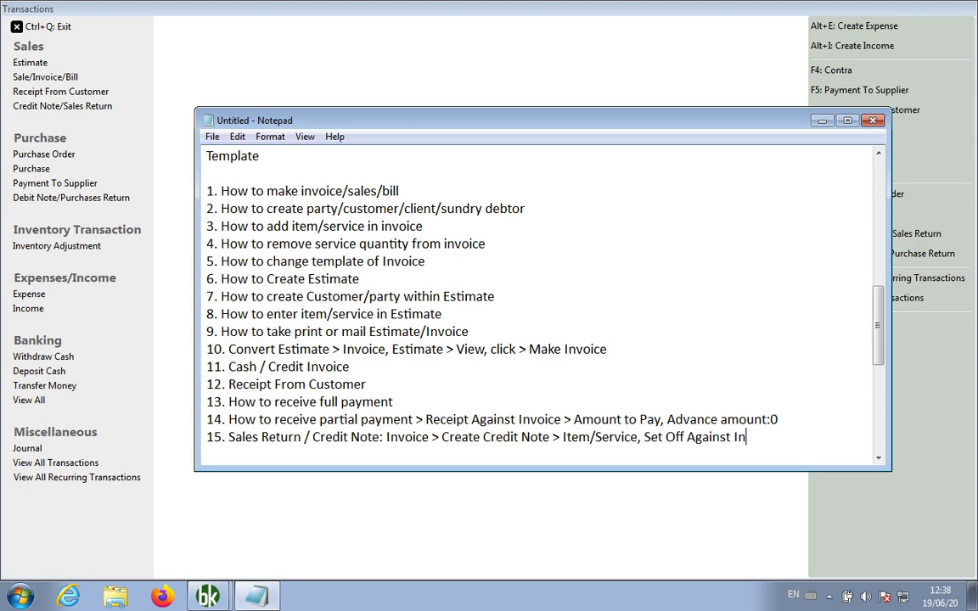
{"action": "type", "text": "voice: Amount To Pay"}
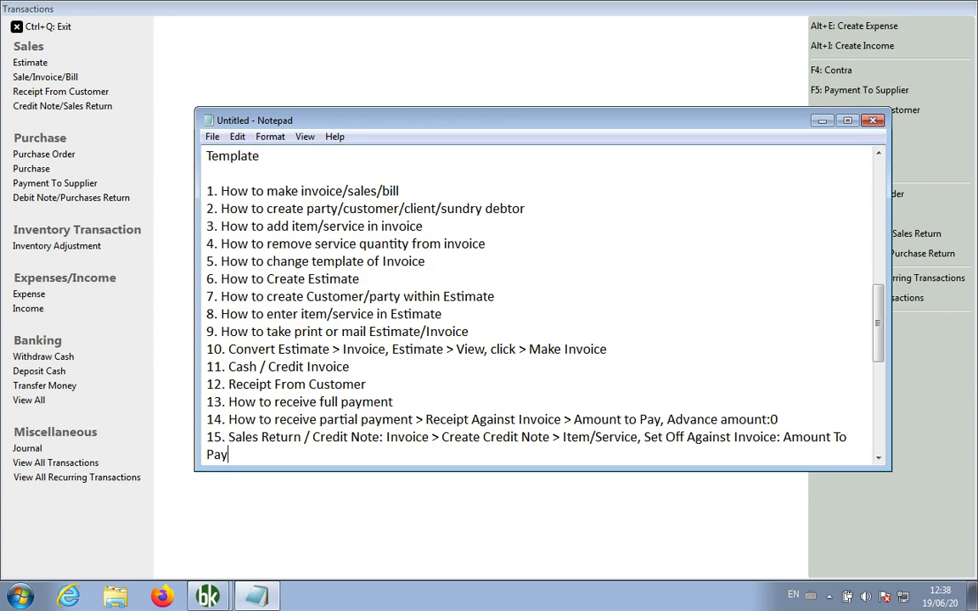
{"action": "key", "text": "Return"}
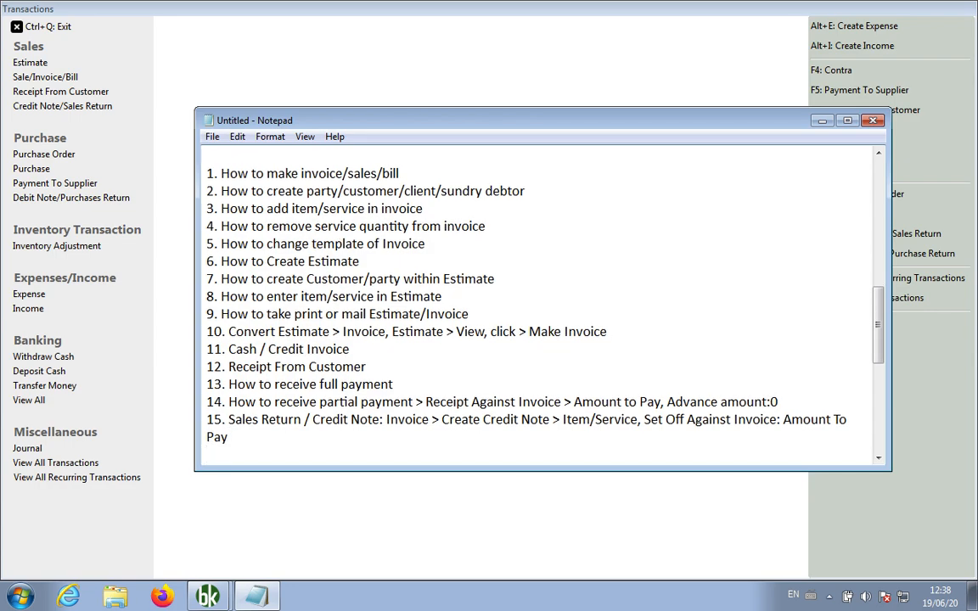
{"action": "left_click", "coordinate": [214, 47]}
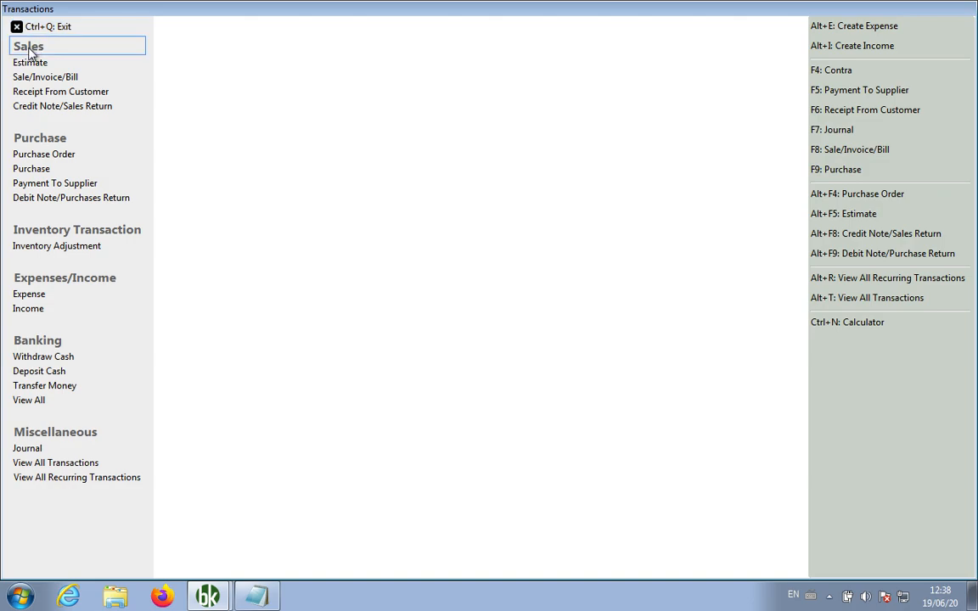
Open the ledger of the customer with a 10,500.00 balance from the customer accounts list
{"action": "left_click", "coordinate": [42, 27]}
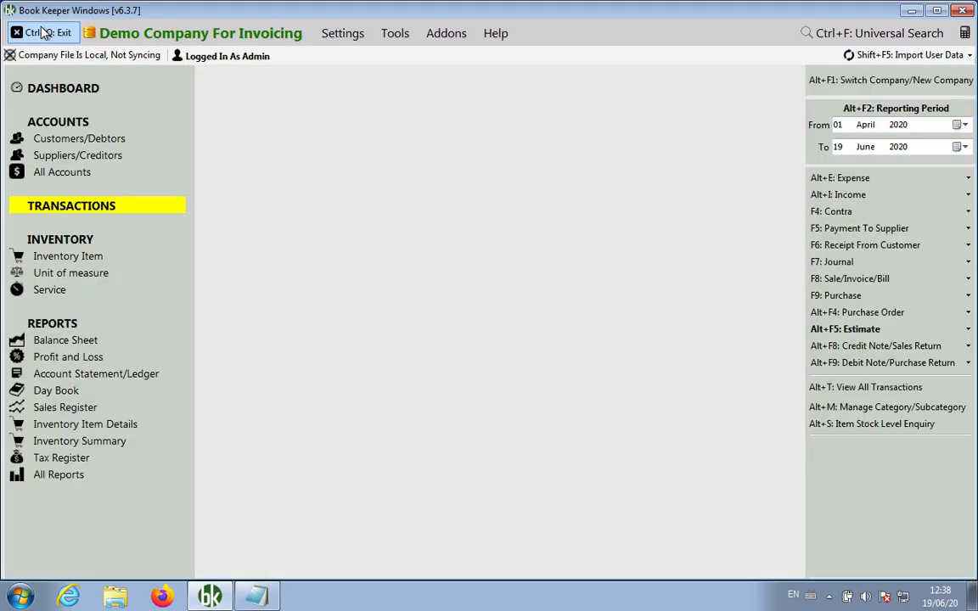
{"action": "left_click", "coordinate": [102, 140]}
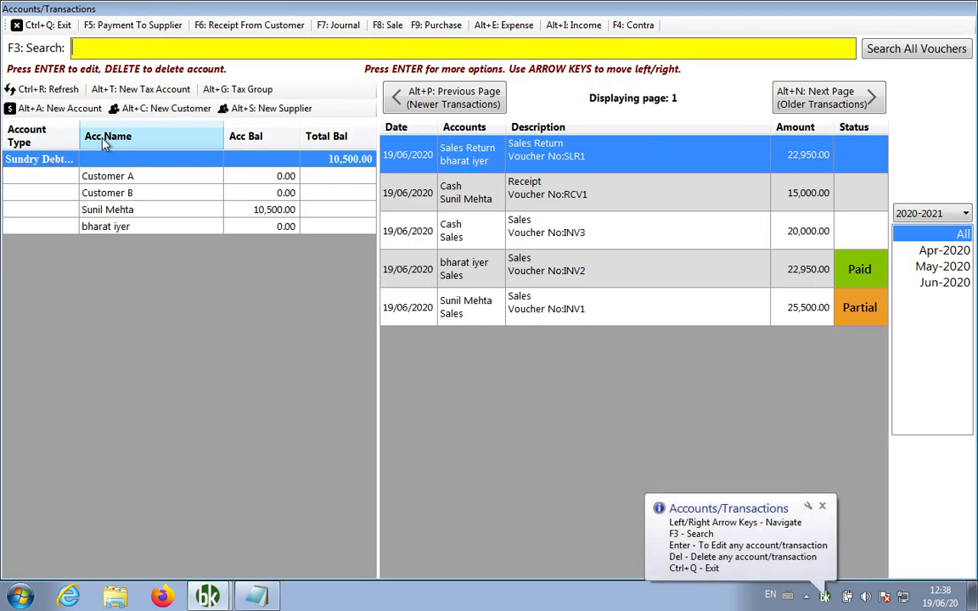
{"action": "right_click", "coordinate": [168, 216]}
{"action": "left_click", "coordinate": [237, 281]}
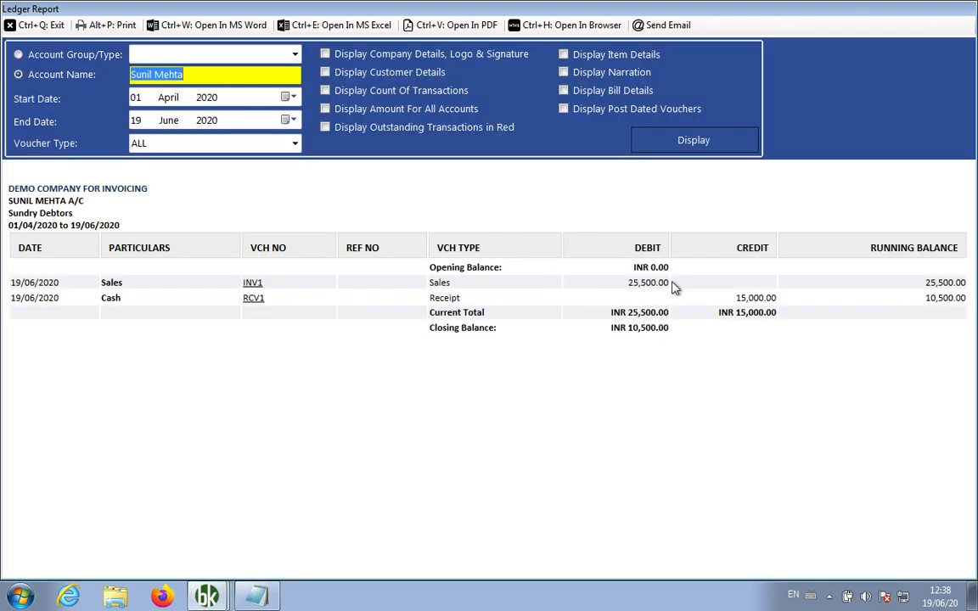
Review the 25,500.00 INV1 debit, 15,000.00 receipt and 10,500.00 closing balance, preview printing, then close
{"action": "left_click", "coordinate": [654, 283]}
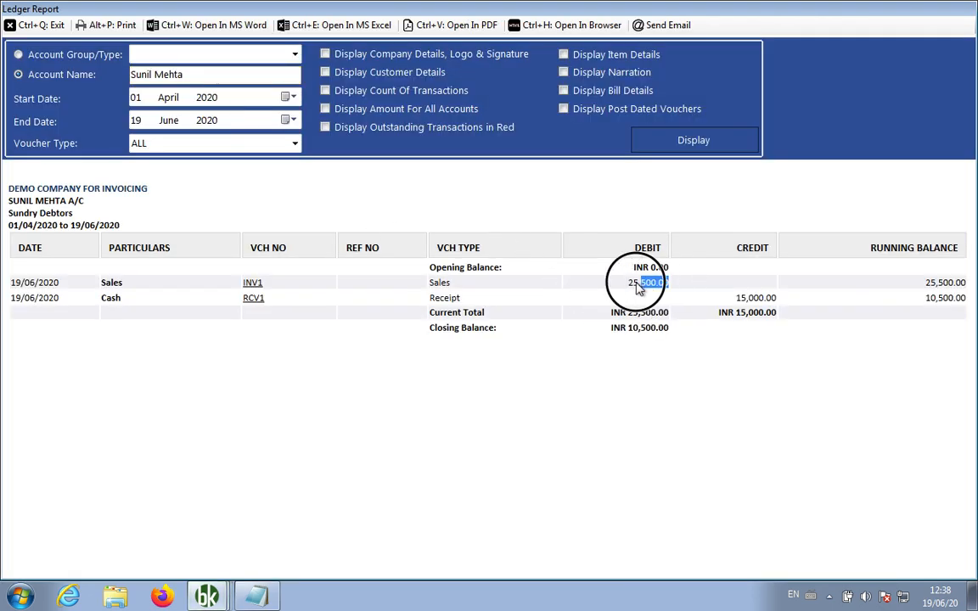
{"action": "left_click", "coordinate": [769, 299]}
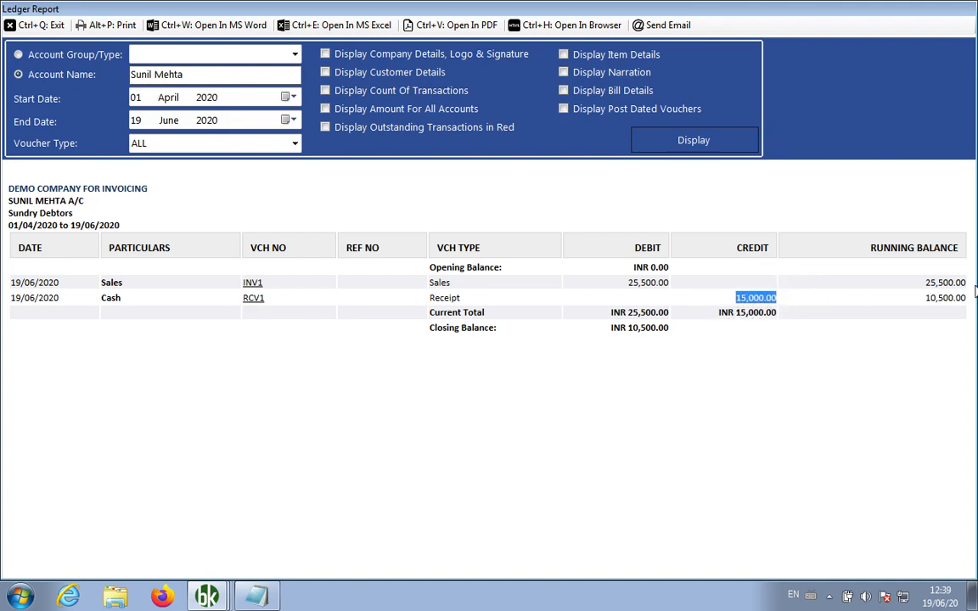
{"action": "left_click", "coordinate": [930, 298]}
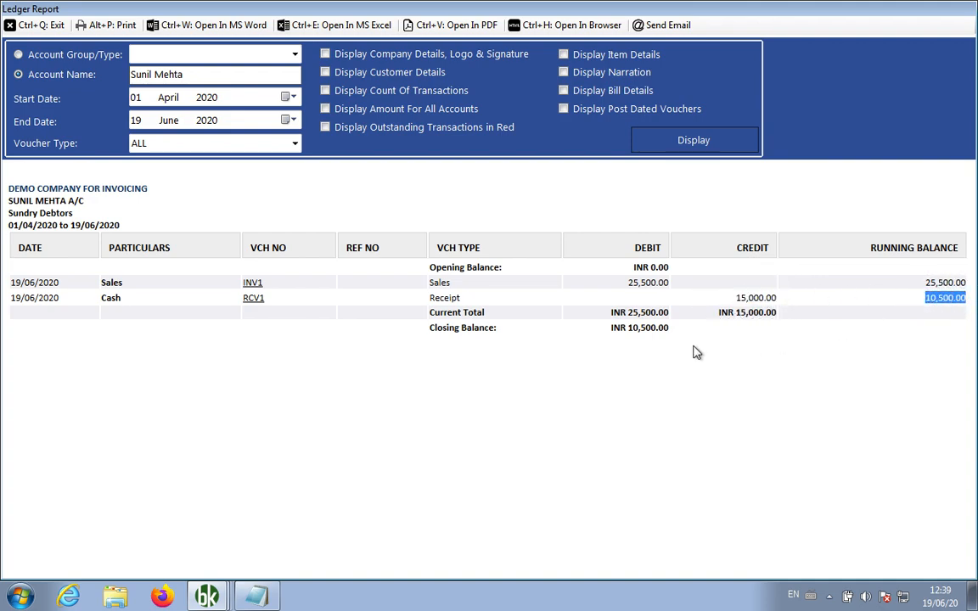
{"action": "left_click", "coordinate": [633, 329]}
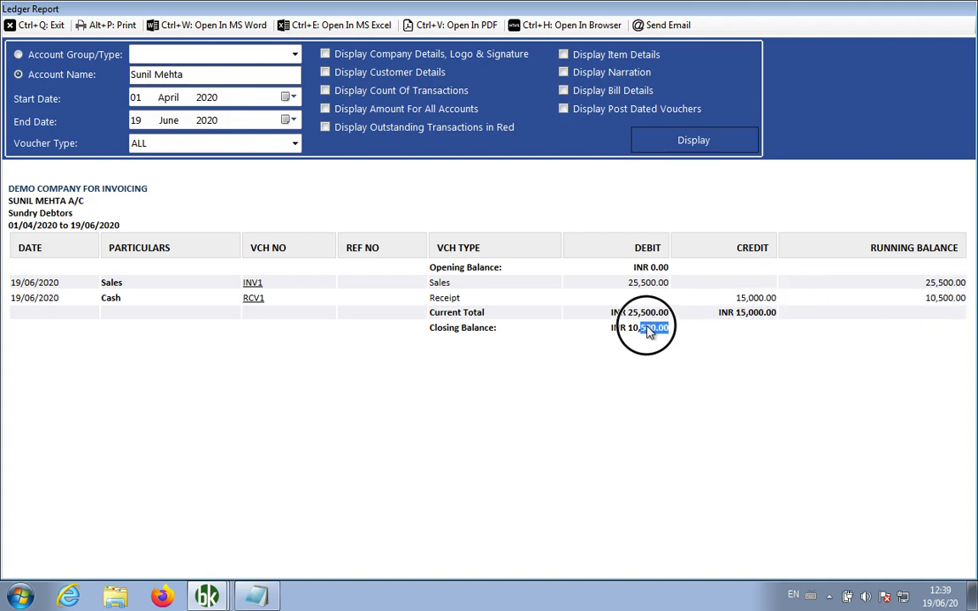
{"action": "left_click", "coordinate": [624, 394]}
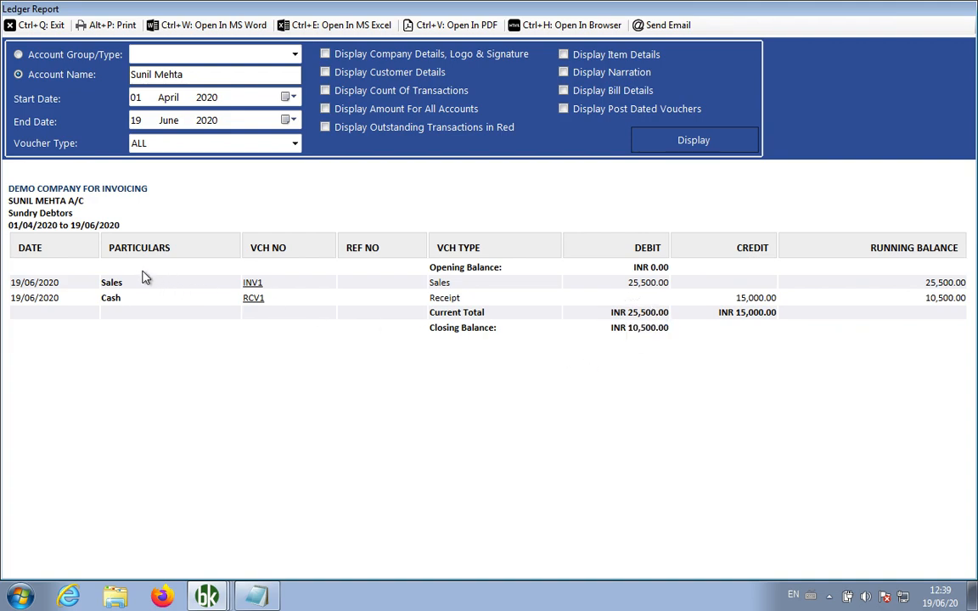
{"action": "left_click", "coordinate": [119, 26]}
{"action": "left_click", "coordinate": [963, 16]}
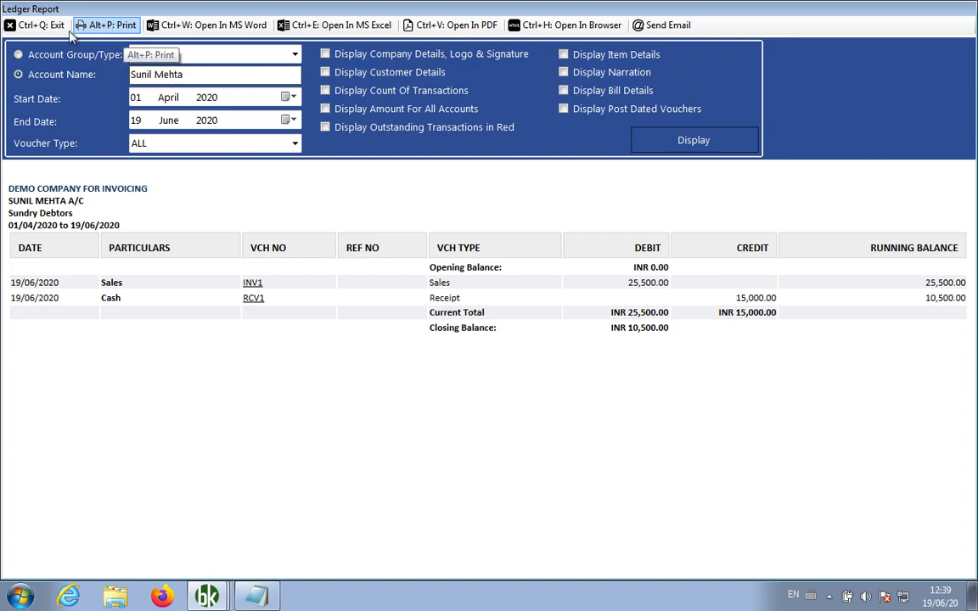
{"action": "left_click", "coordinate": [38, 25]}
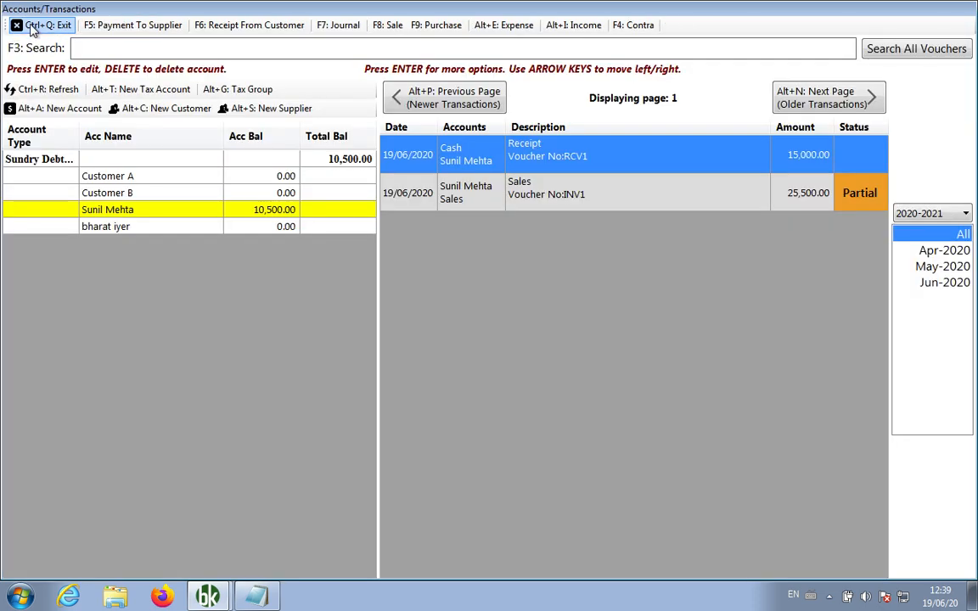
Check the INV2 customer's ledger: 22,950.00 debit offset by 22,950.00 credit note, 0.00 closing balance
{"action": "right_click", "coordinate": [155, 229]}
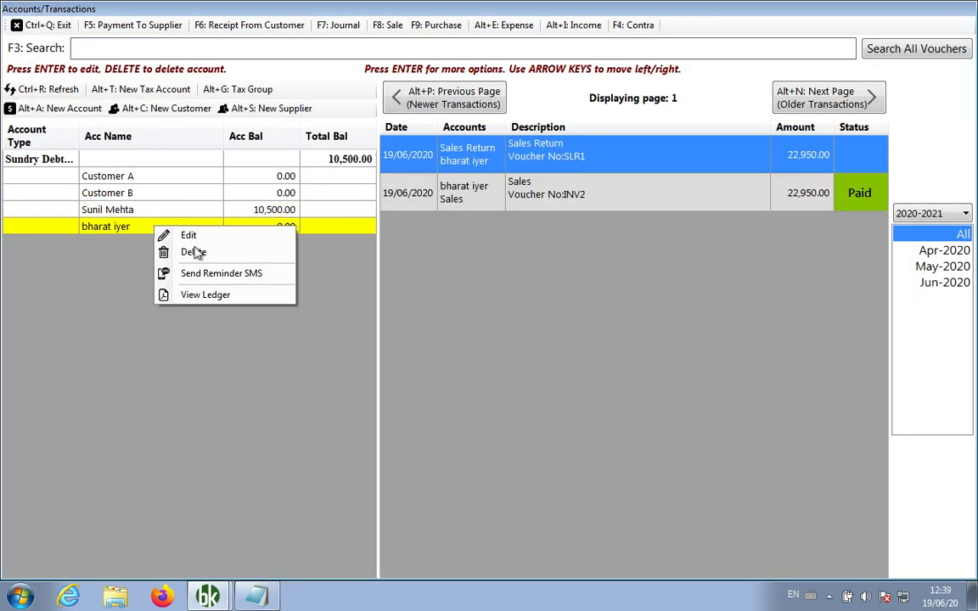
{"action": "left_click", "coordinate": [216, 294]}
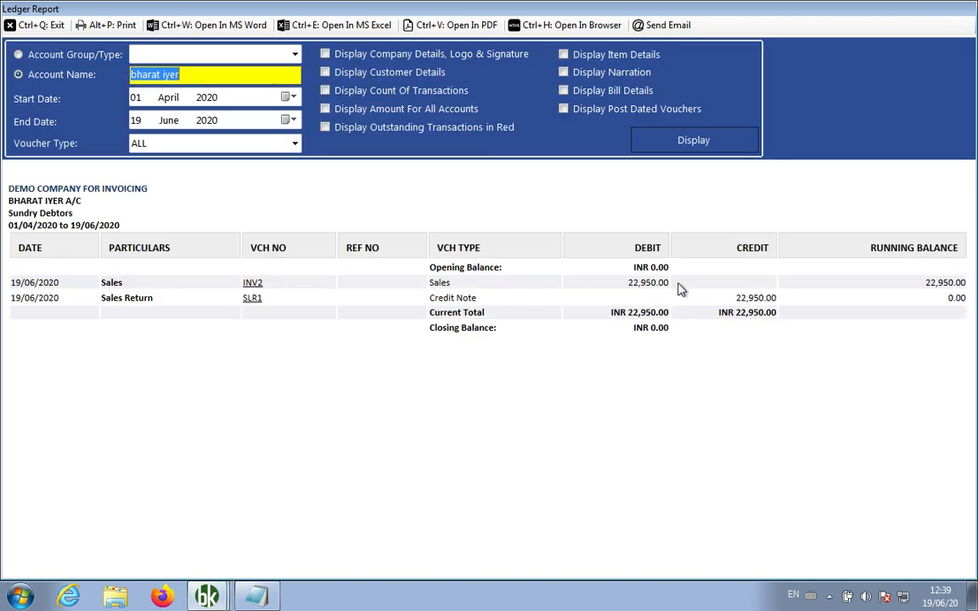
{"action": "left_click", "coordinate": [633, 285]}
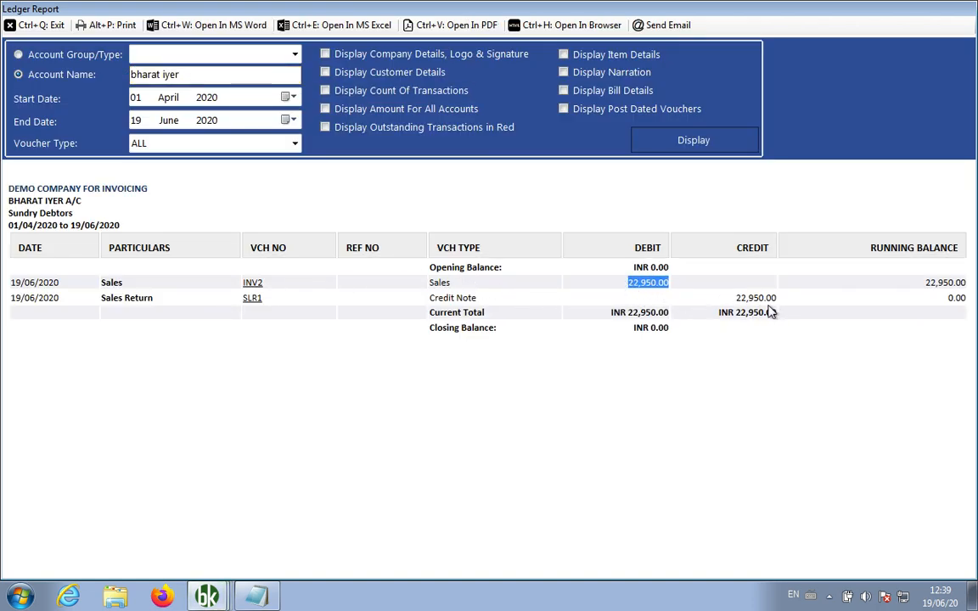
{"action": "left_click", "coordinate": [775, 298]}
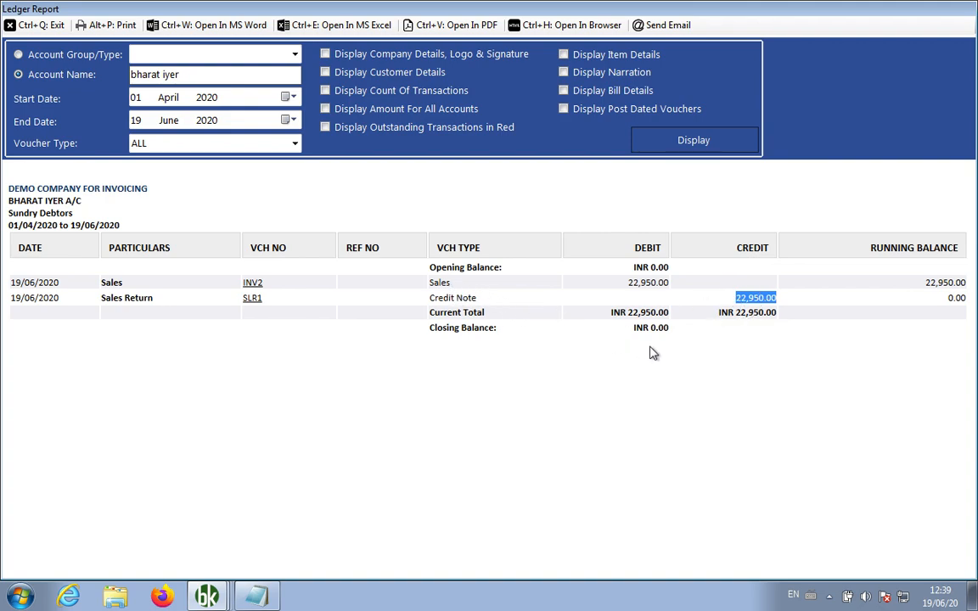
{"action": "left_click", "coordinate": [649, 328]}
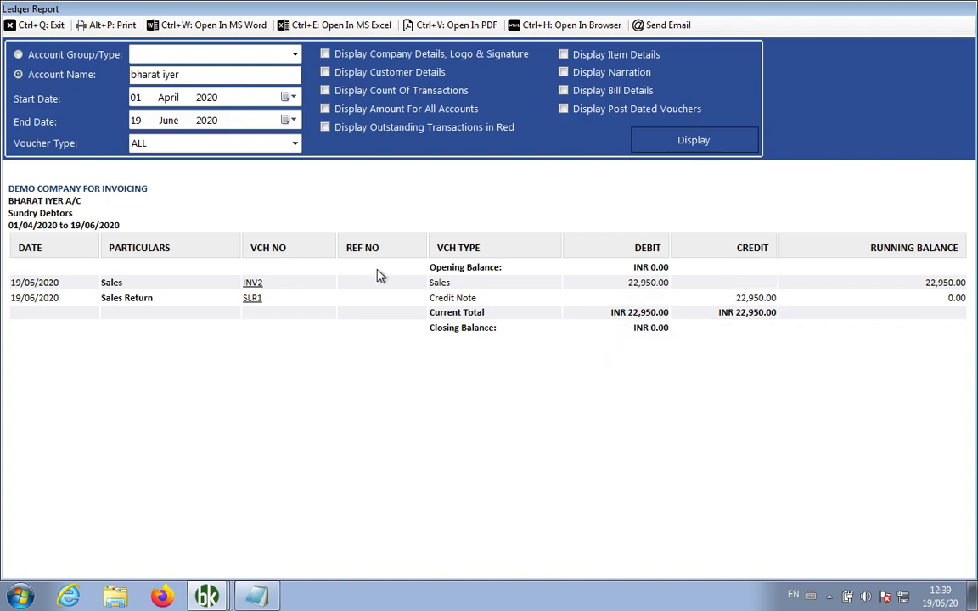
{"action": "left_click", "coordinate": [33, 29]}
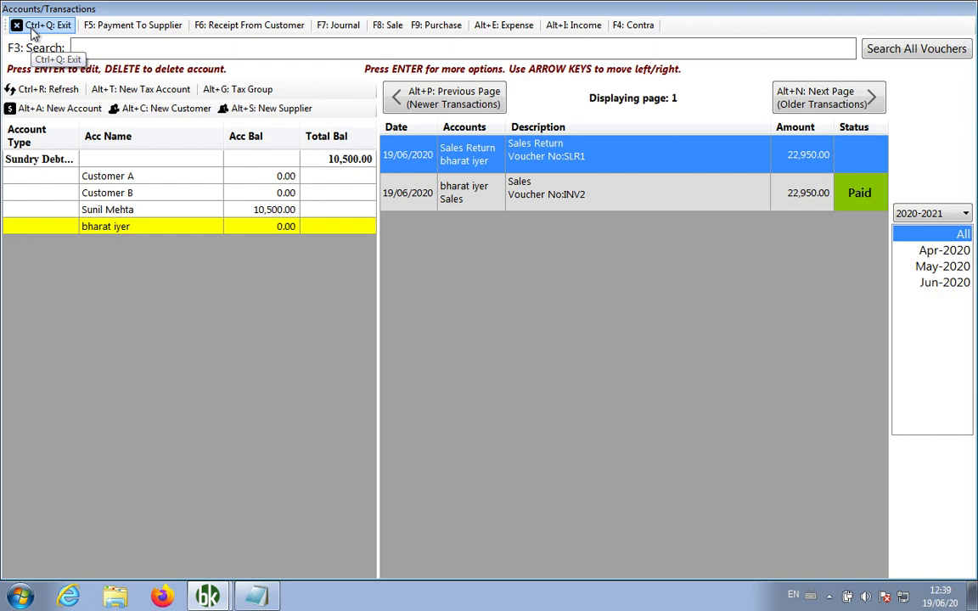
{"action": "left_click", "coordinate": [32, 30]}
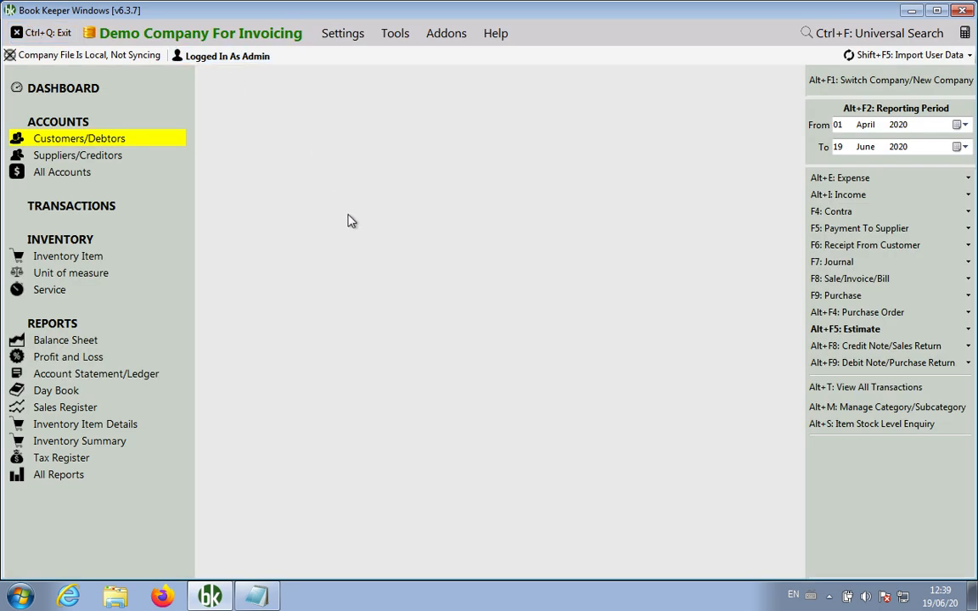
Add Notepad item 16, 'How to party ledger / Account Statement', and return to Book Keeper
{"action": "left_click", "coordinate": [257, 597]}
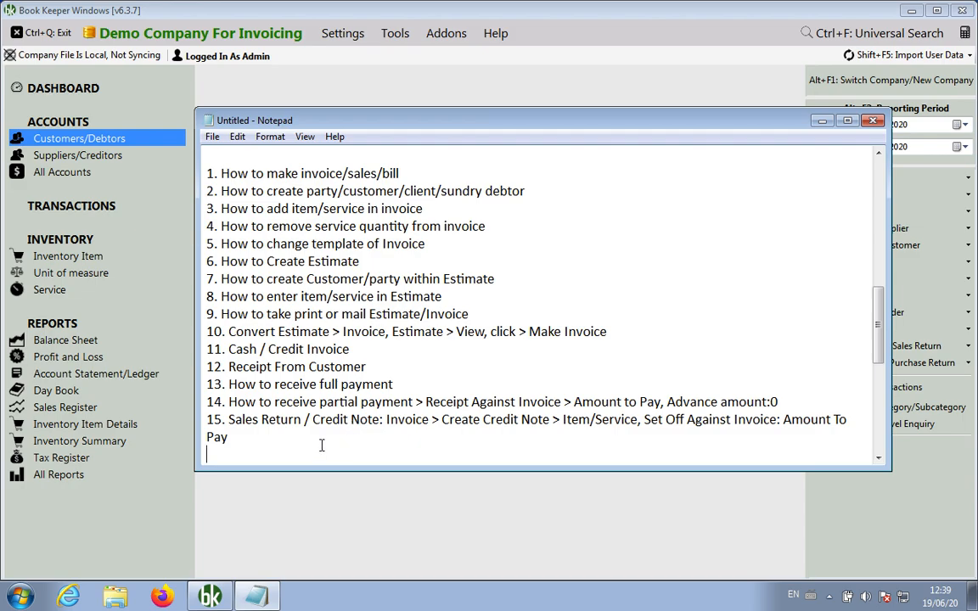
{"action": "type", "text": "16. Le"}
{"action": "key", "text": "BackSpace"}
{"action": "key", "text": "BackSpace"}
{"action": "type", "text": "How to party ledger /"}
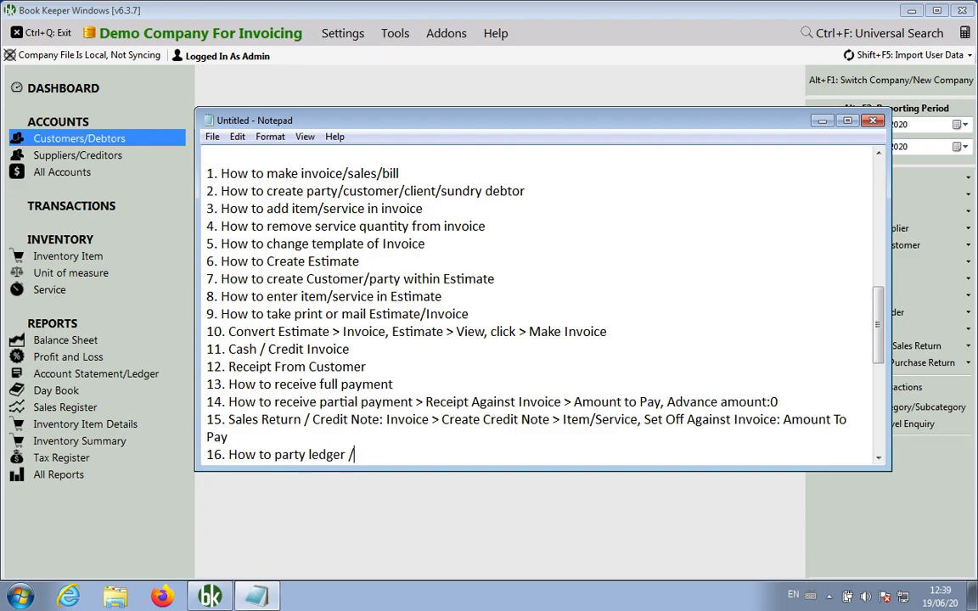
{"action": "type", "text": " Account Statement"}
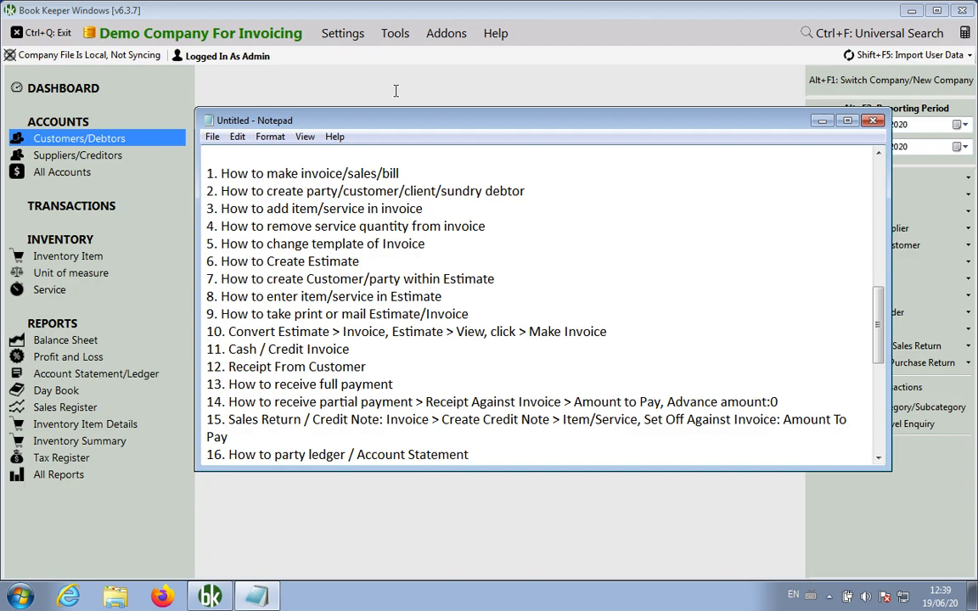
{"action": "left_click", "coordinate": [392, 82]}
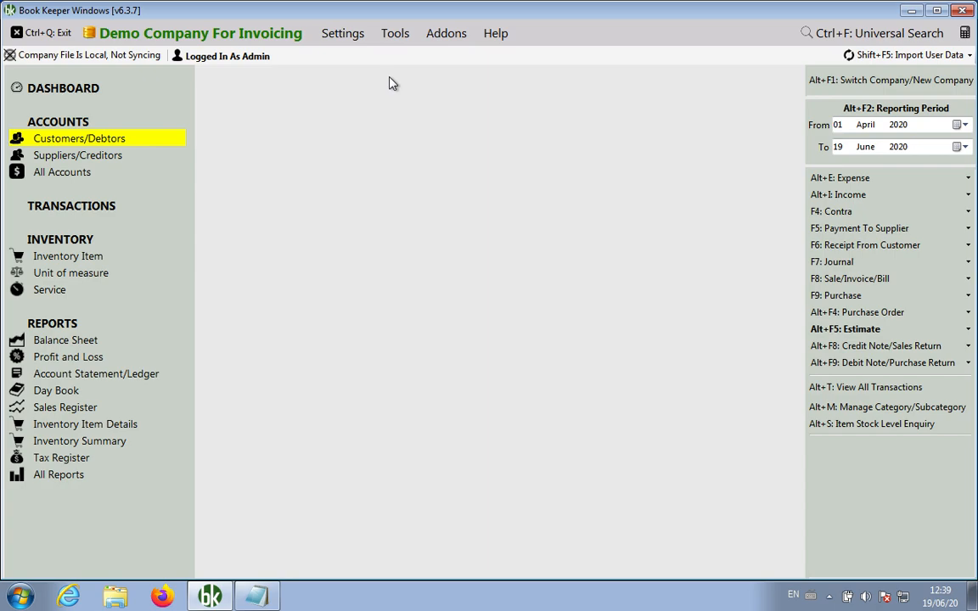
Open and close the Transactions overview, then bring the Notepad topic list forward
{"action": "left_click", "coordinate": [78, 205]}
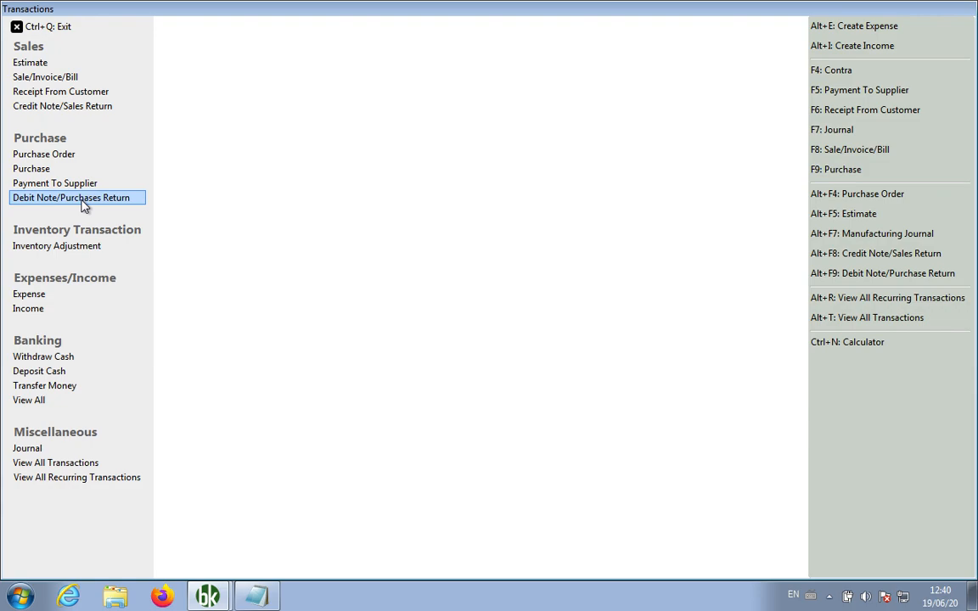
{"action": "left_click", "coordinate": [85, 207]}
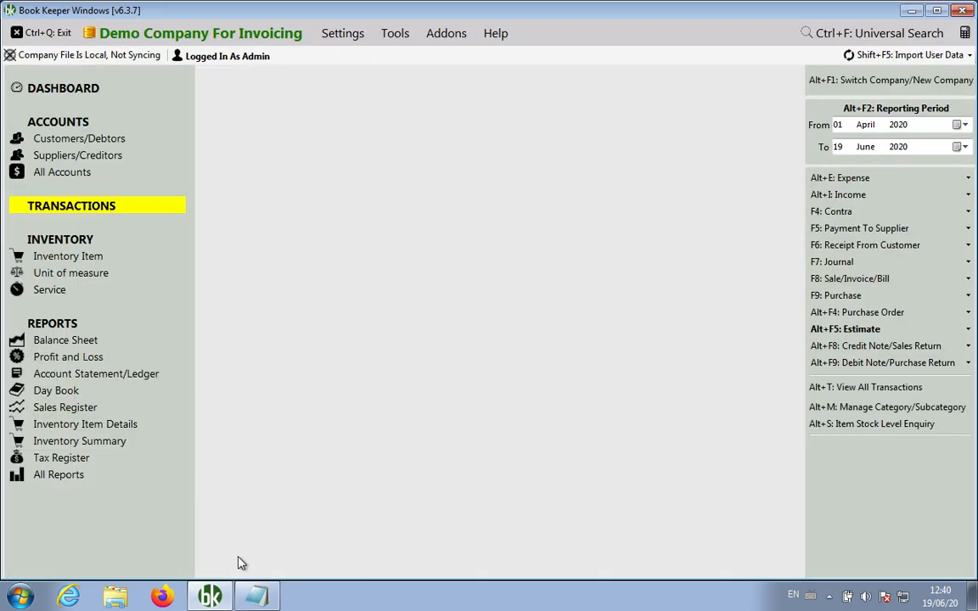
{"action": "left_click", "coordinate": [256, 596]}
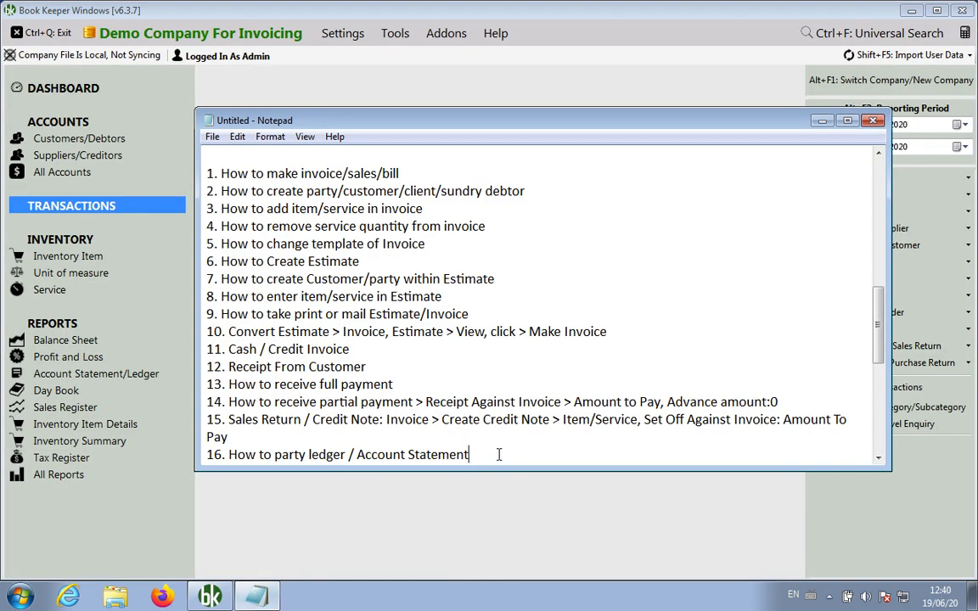
{"action": "left_click_drag", "start_coordinate": [498, 454], "coordinate": [185, 174]}
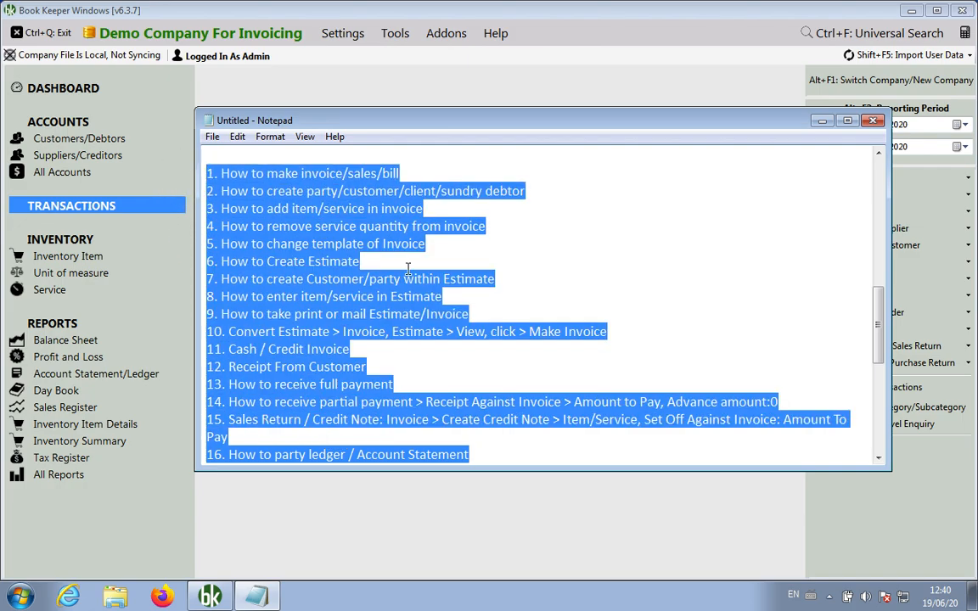
{"action": "left_click", "coordinate": [646, 289]}
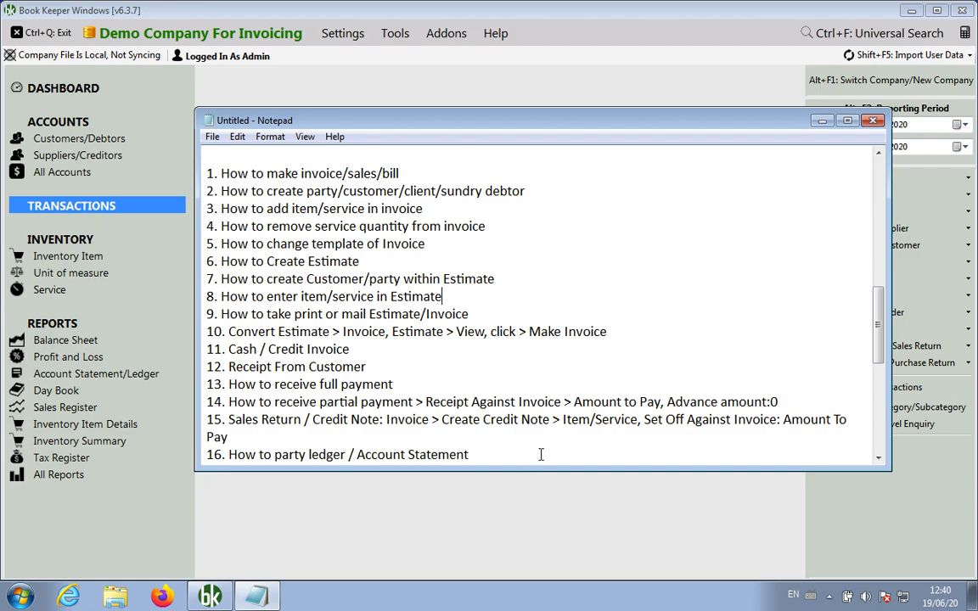
{"action": "scroll", "coordinate": [543, 371], "scroll_direction": "up", "scroll_amount": 8}
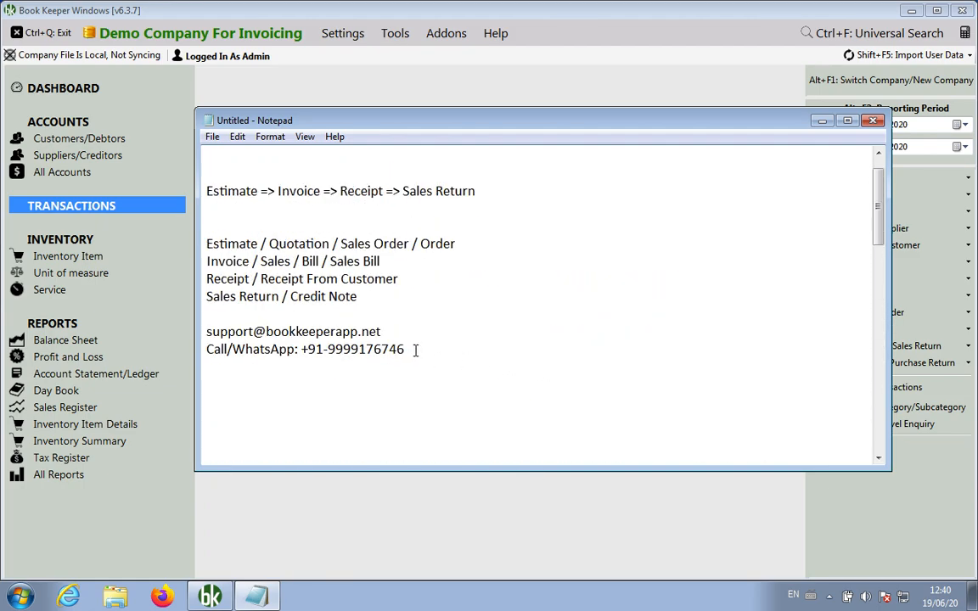
{"action": "left_click_drag", "start_coordinate": [415, 349], "coordinate": [183, 334]}
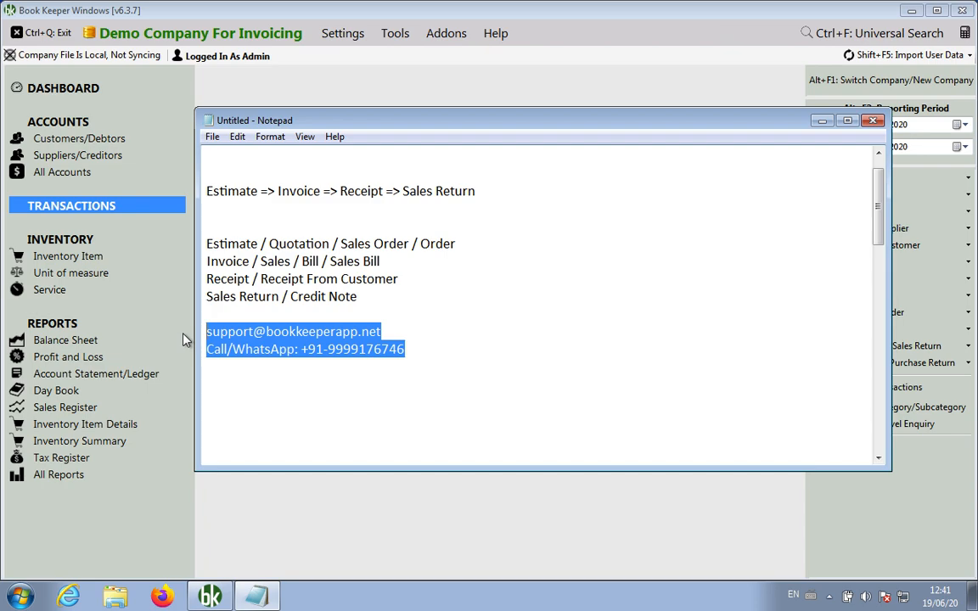
{"action": "left_click", "coordinate": [658, 212]}
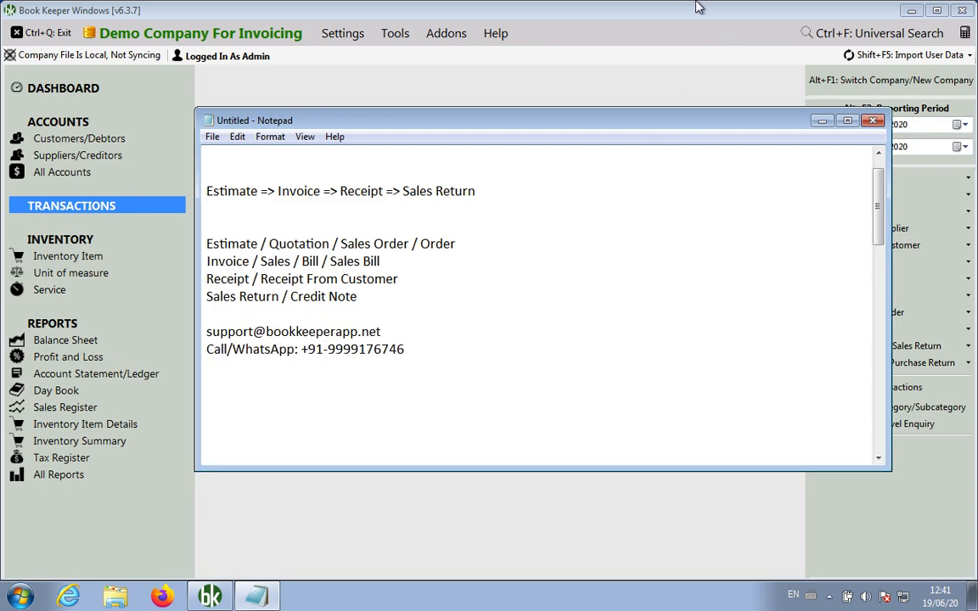